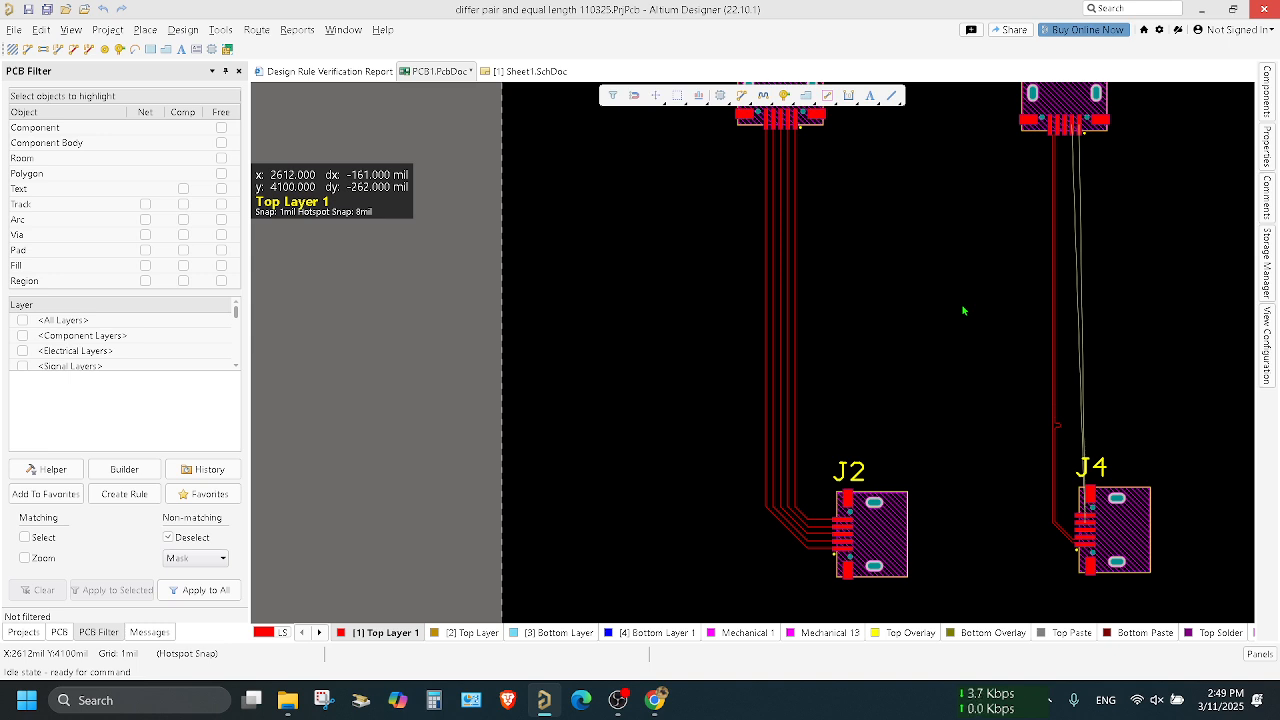
left_click_drag(843, 337, 684, 241)
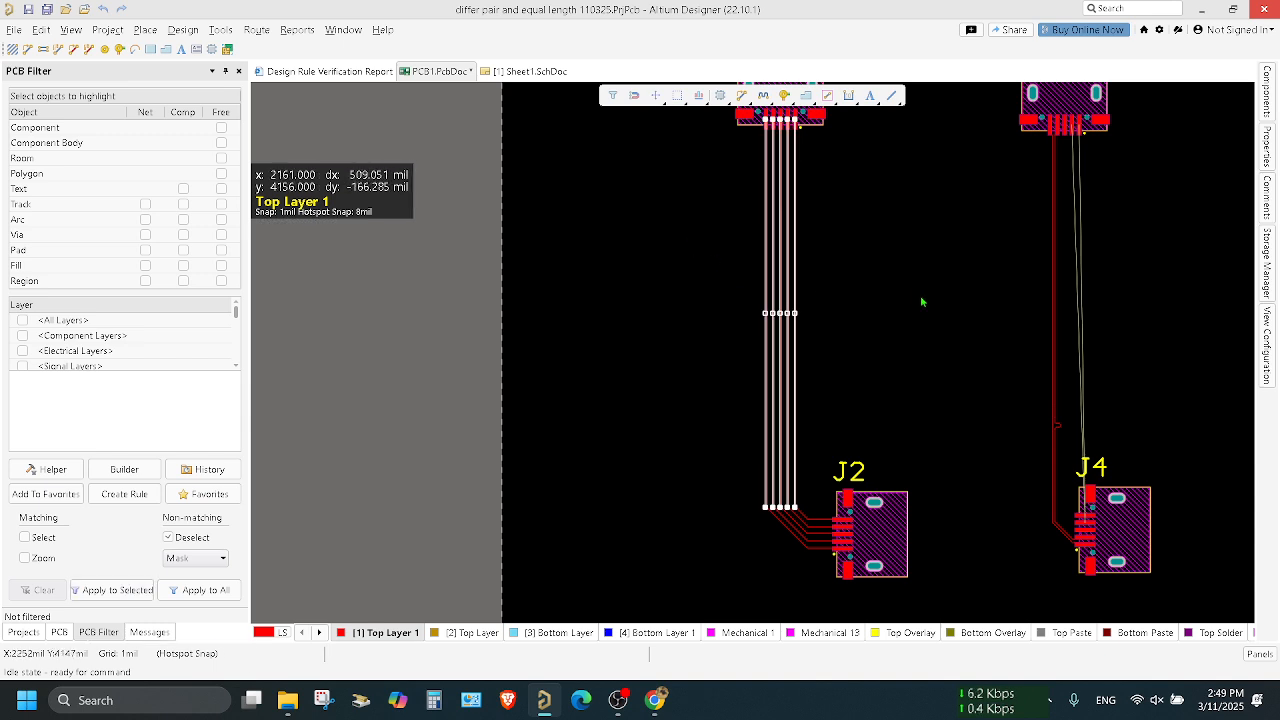
left_click(905, 291)
left_click(220, 29)
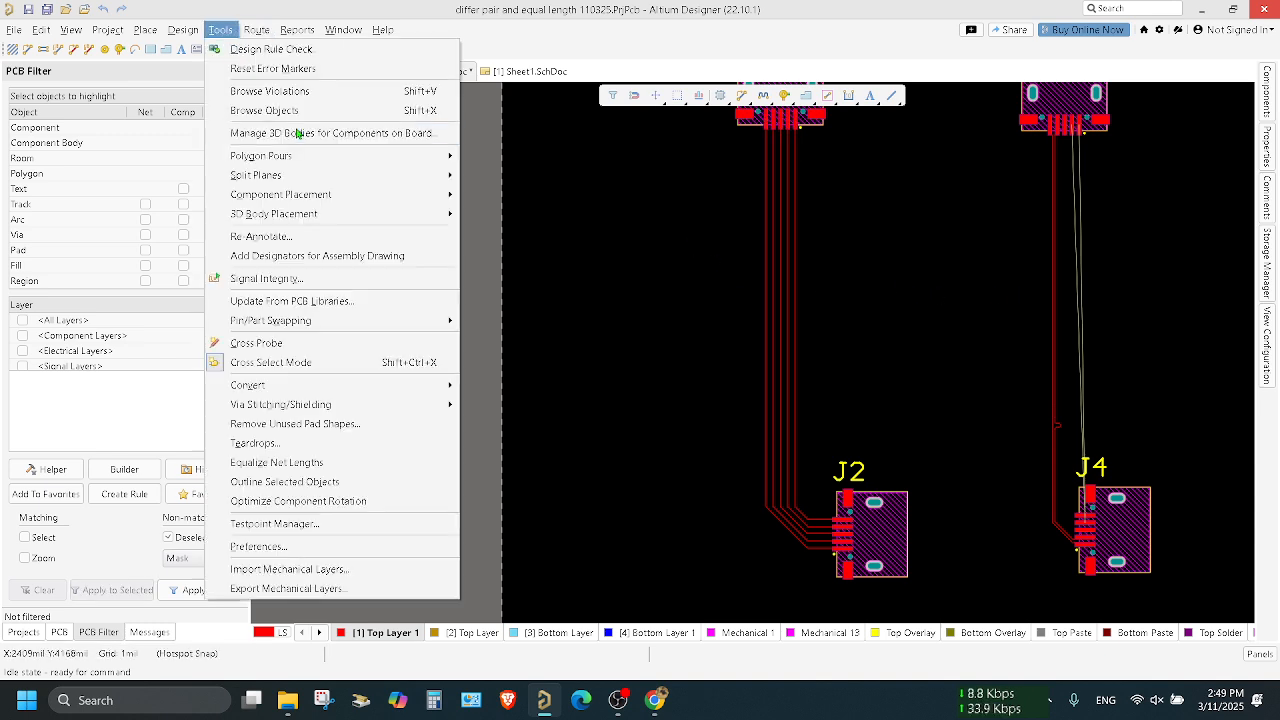
mouse_move(256, 29)
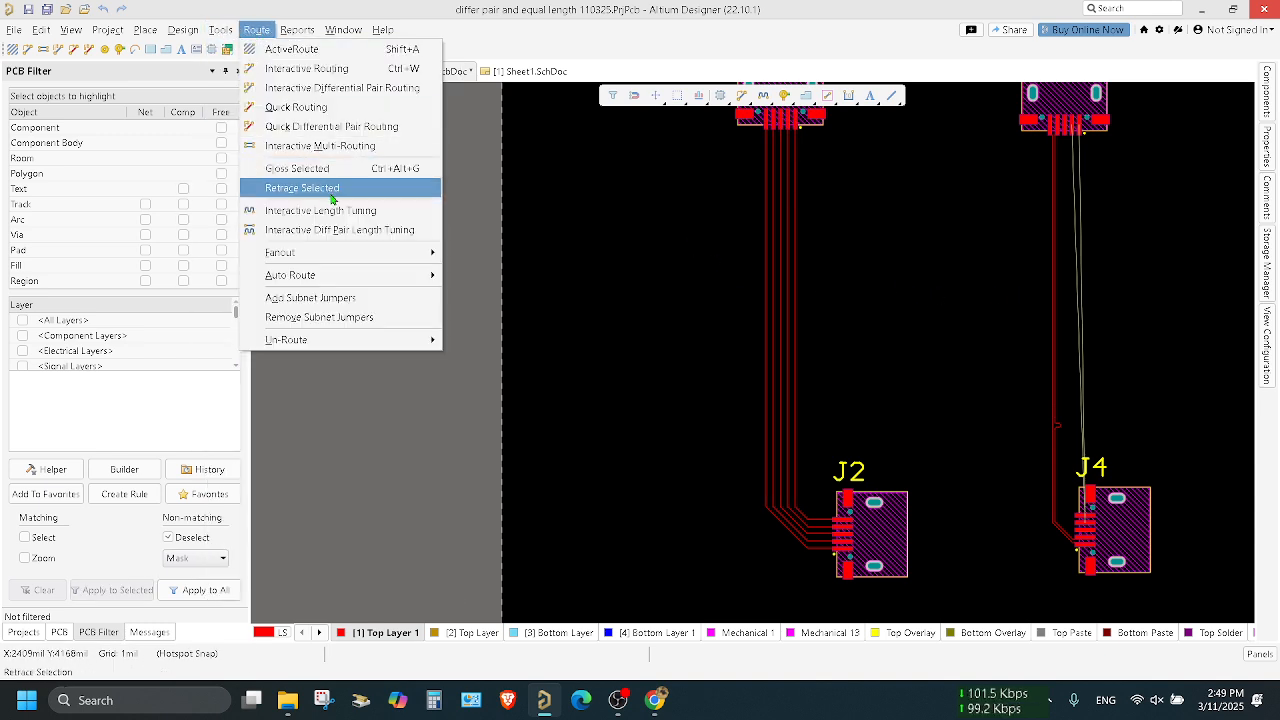
left_click(338, 229)
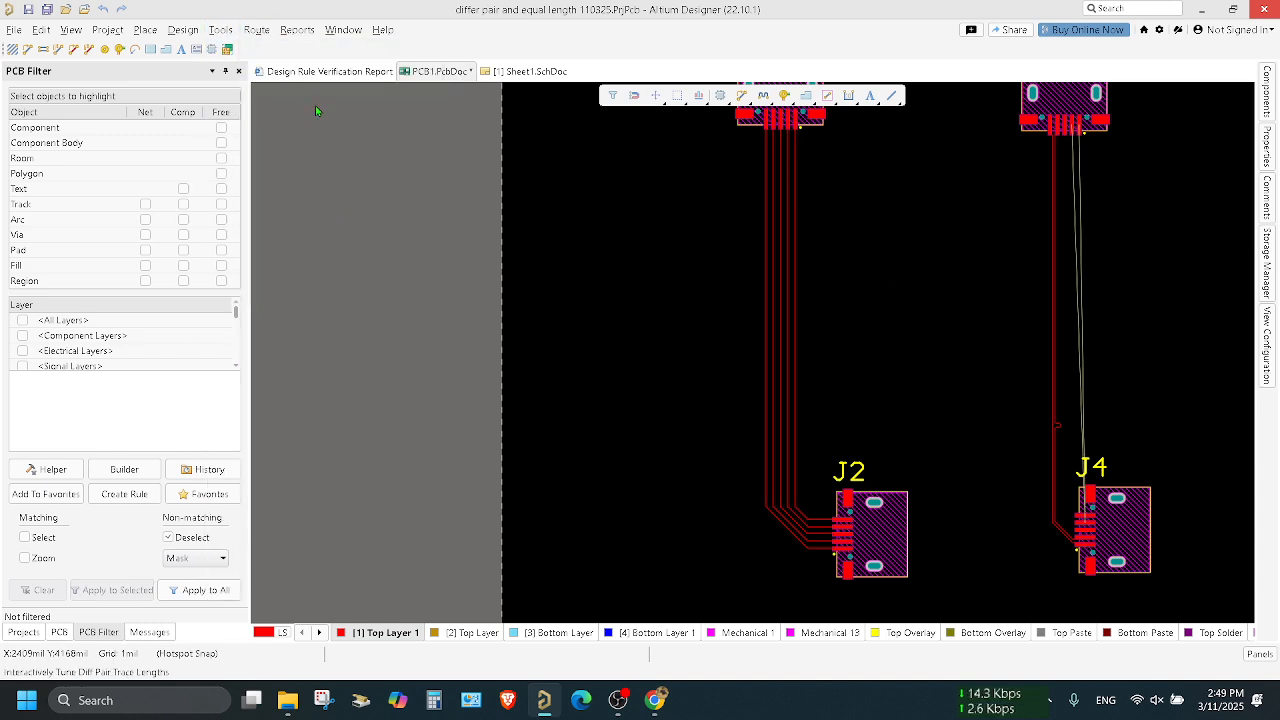
left_click(259, 34)
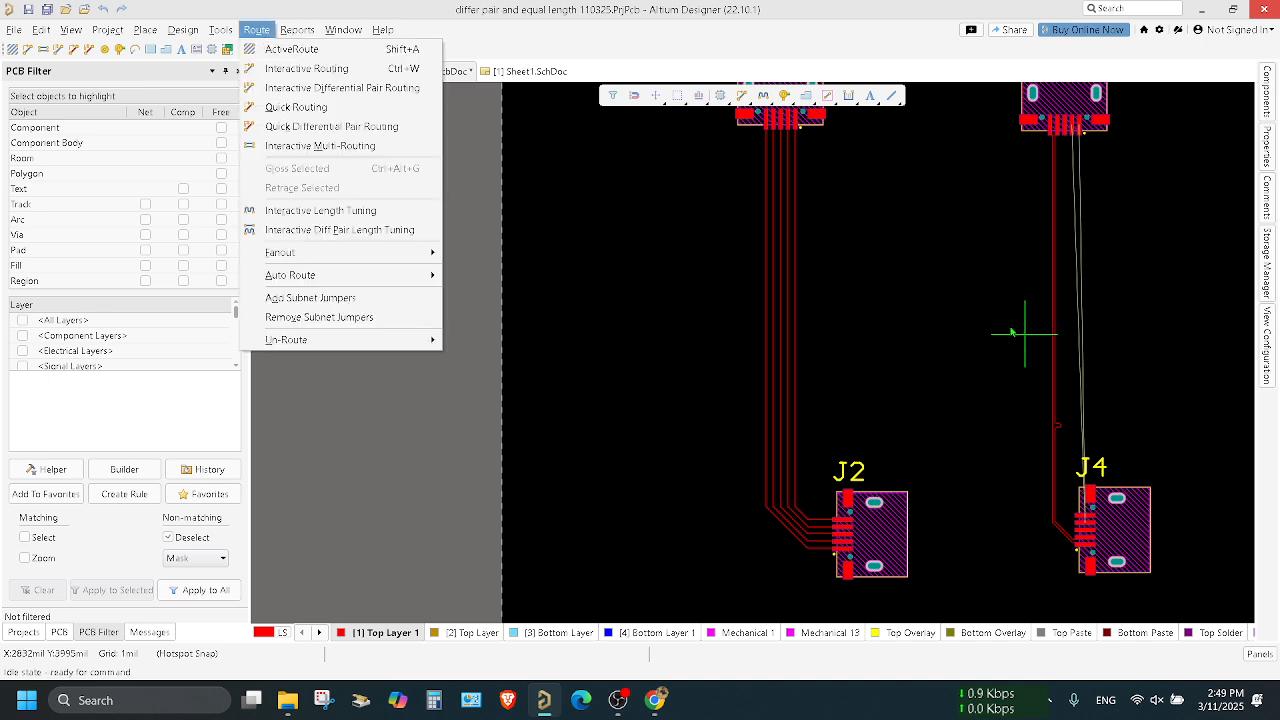
right_click(897, 275)
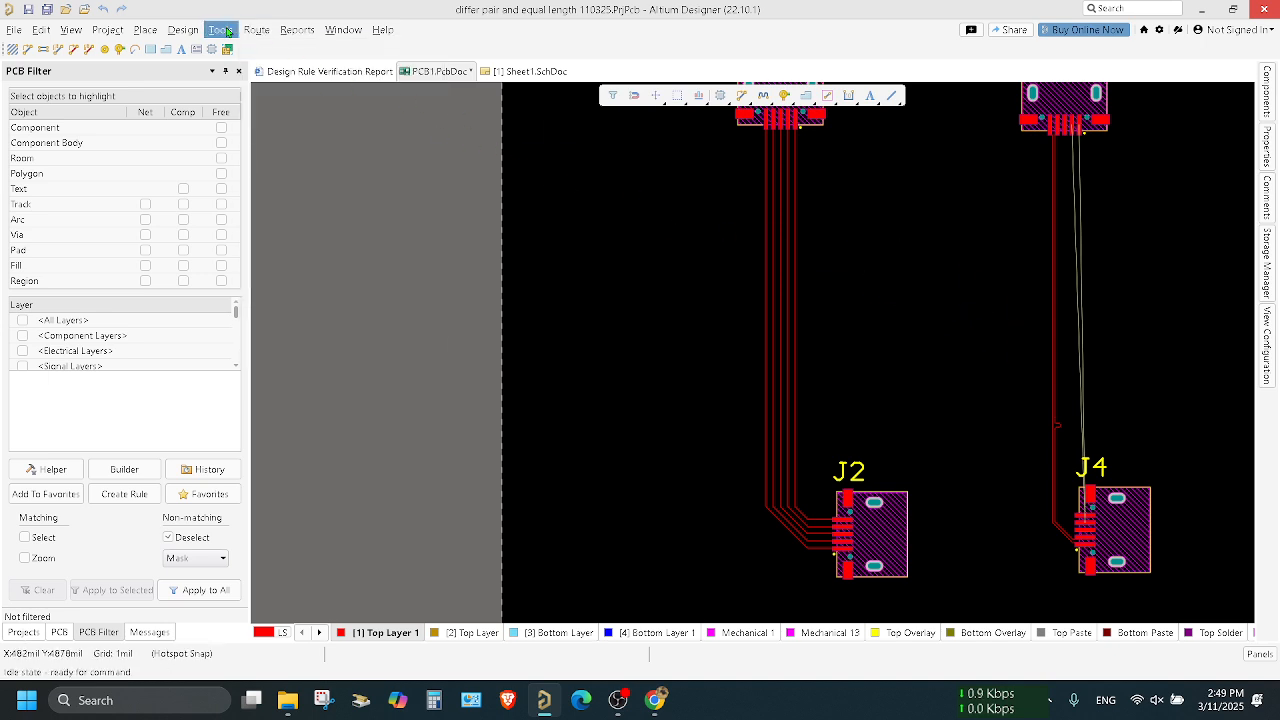
Step: Use Interactive Length Tuning on the leftmost of the five J2 traces to check its net length, without placing a pattern
left_click(257, 29)
left_click(322, 211)
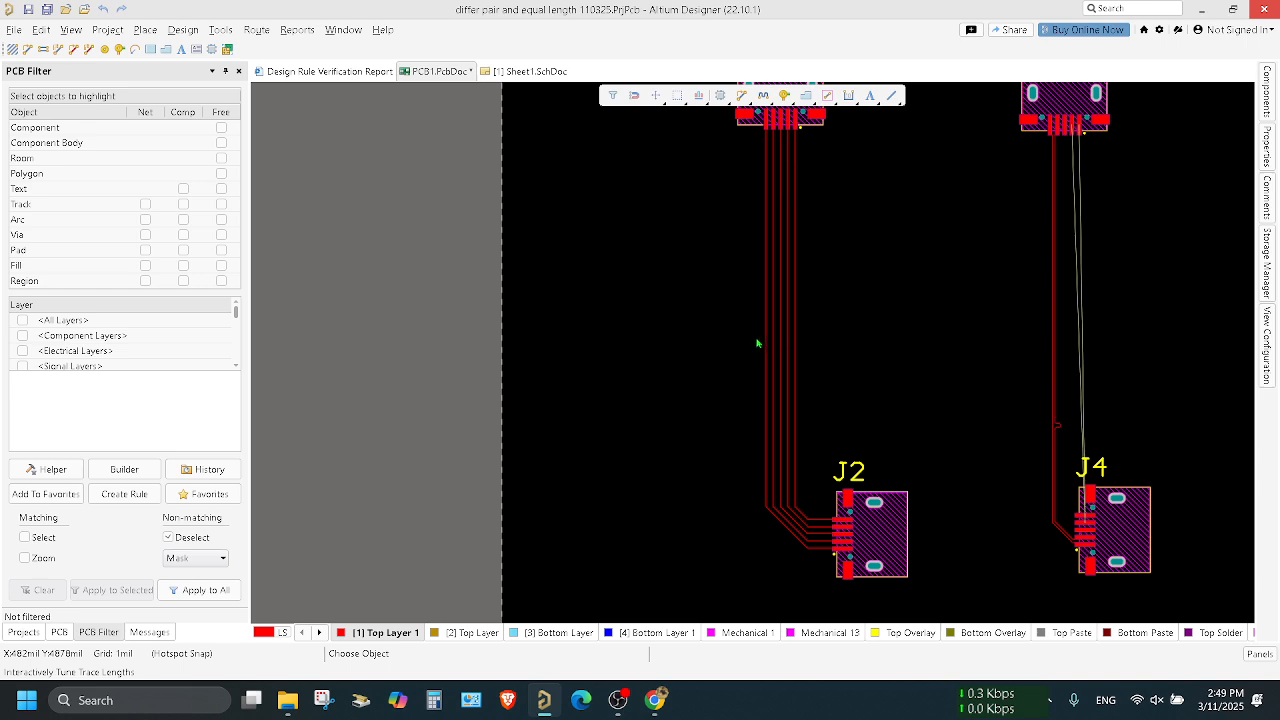
scroll(757, 343, "up", 3, "ctrl")
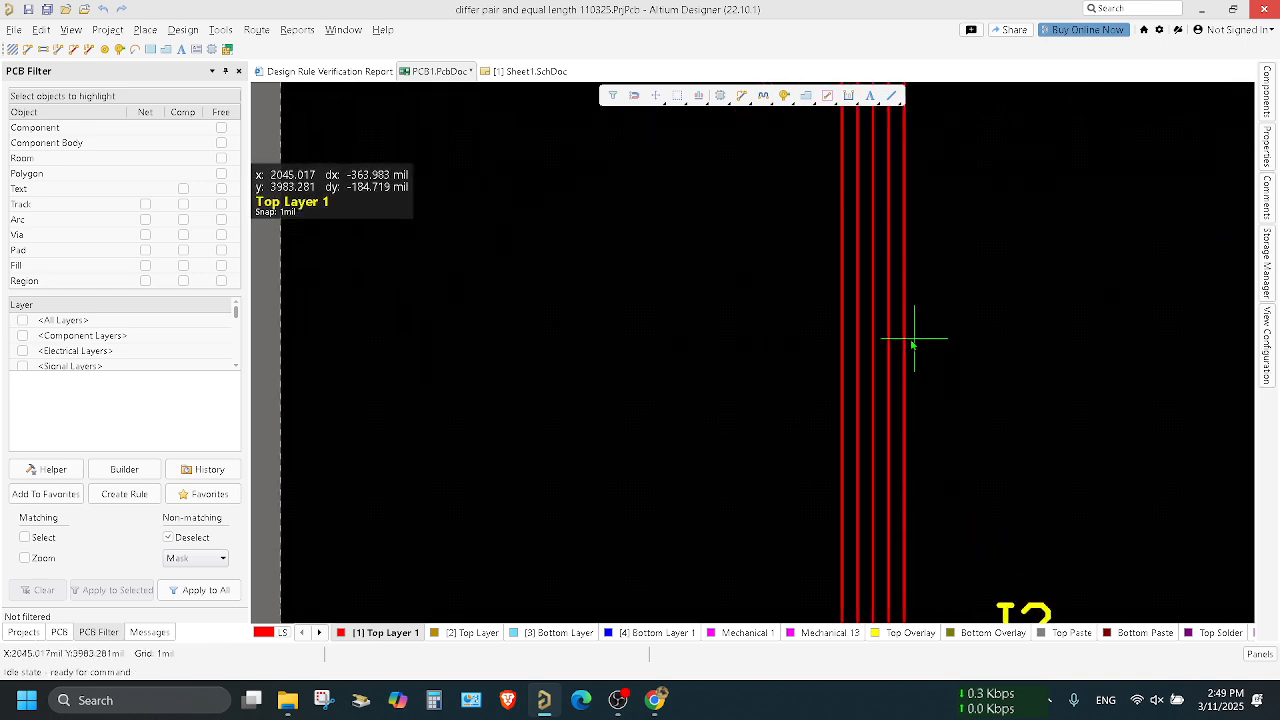
scroll(912, 343, "up", 1, "ctrl")
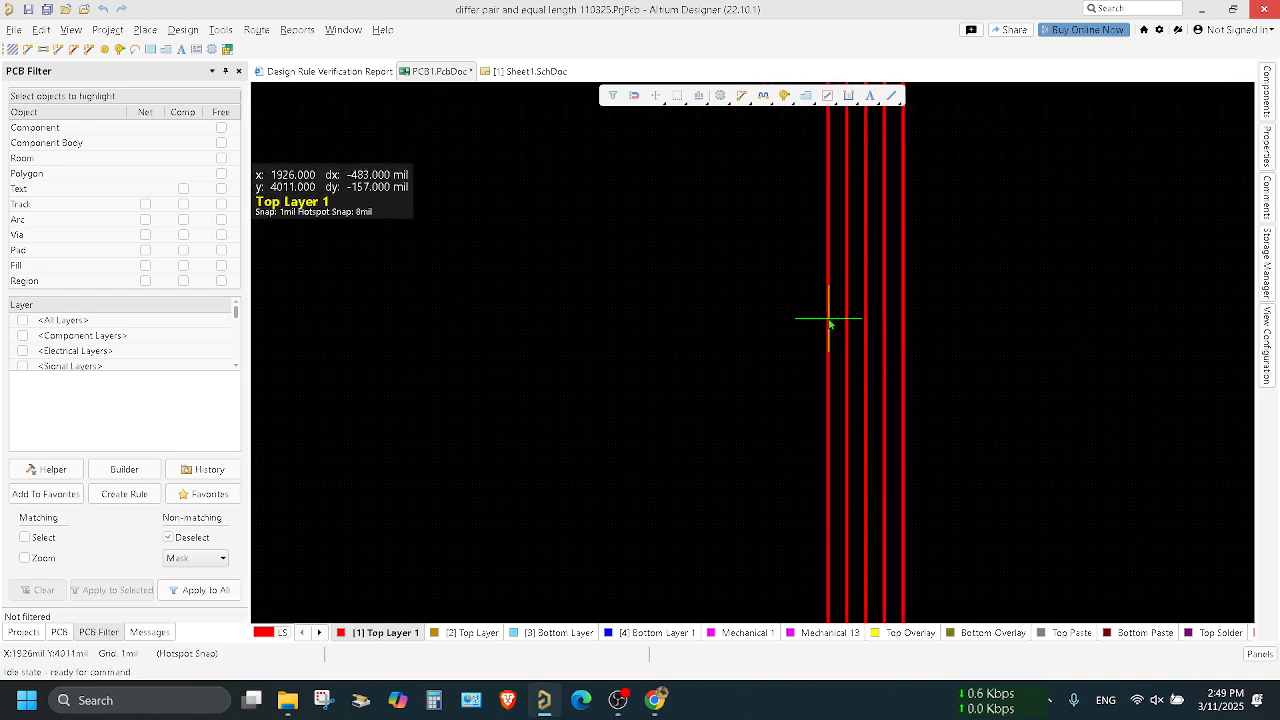
scroll(829, 322, "up", 3, "ctrl")
left_click(829, 322)
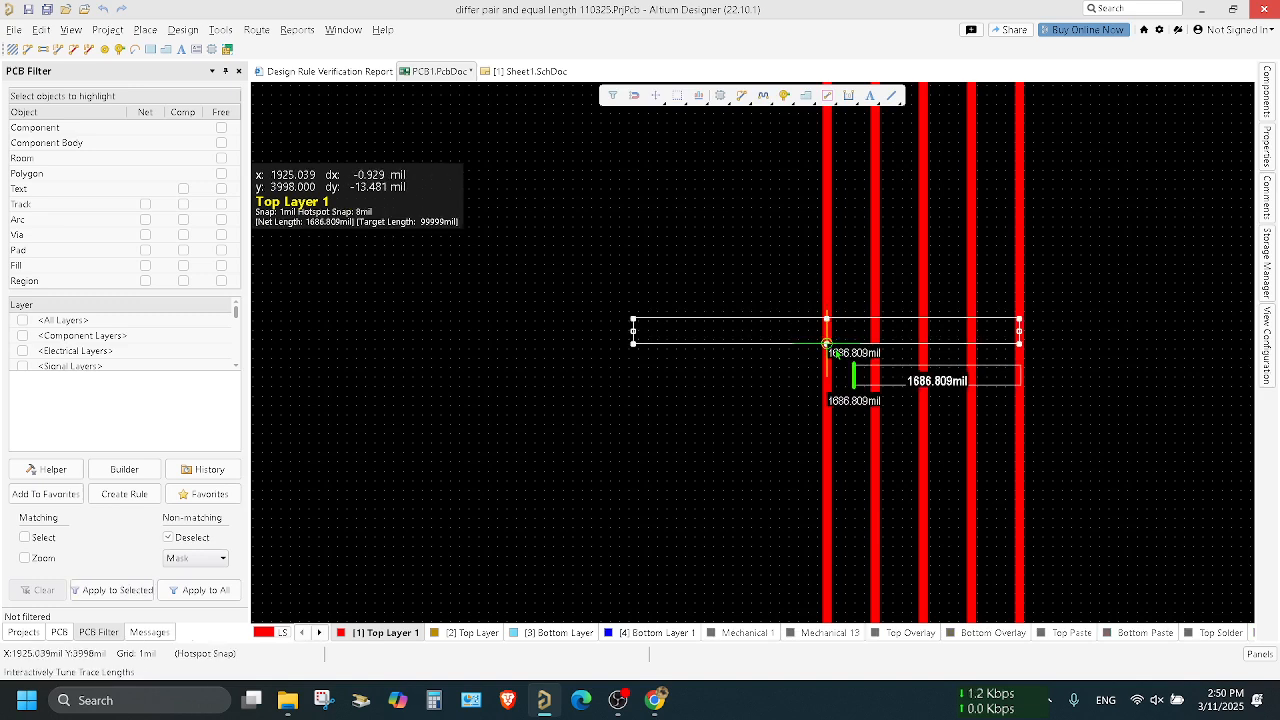
right_click(840, 335)
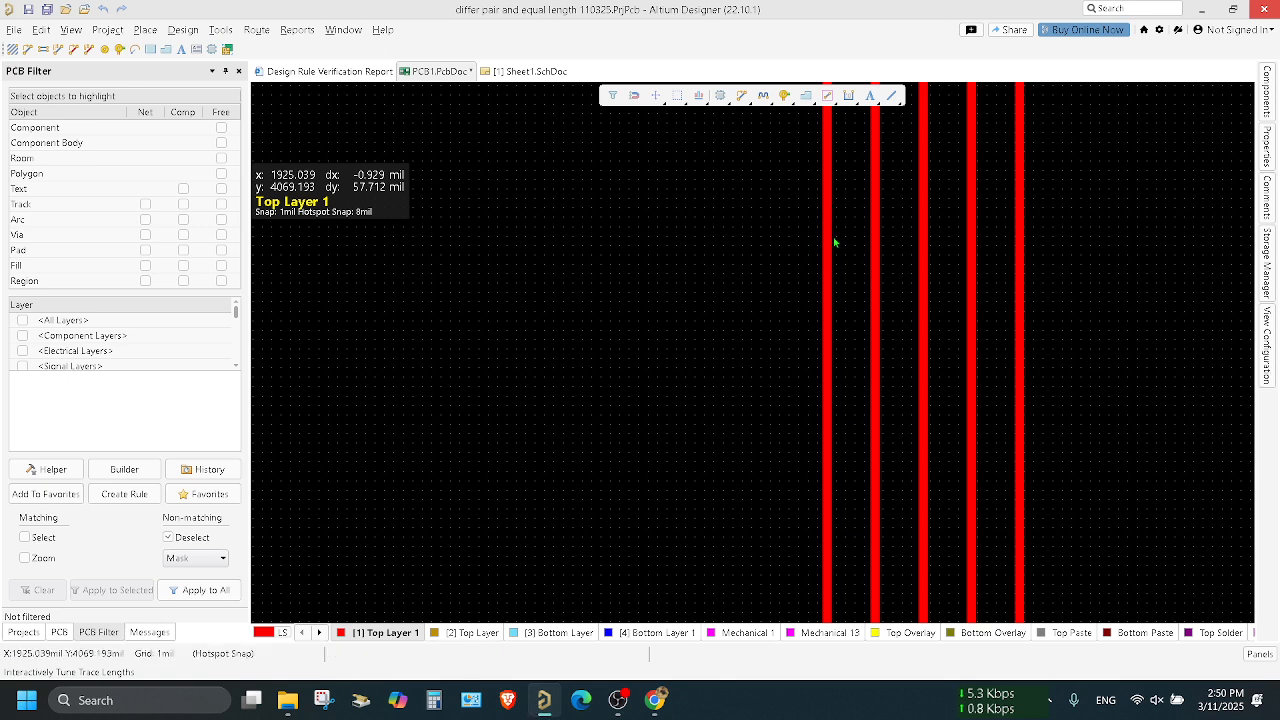
Step: Examine the length, delay, maximum current and resistance of the whole net on the leftmost J2 trace
left_click(826, 228)
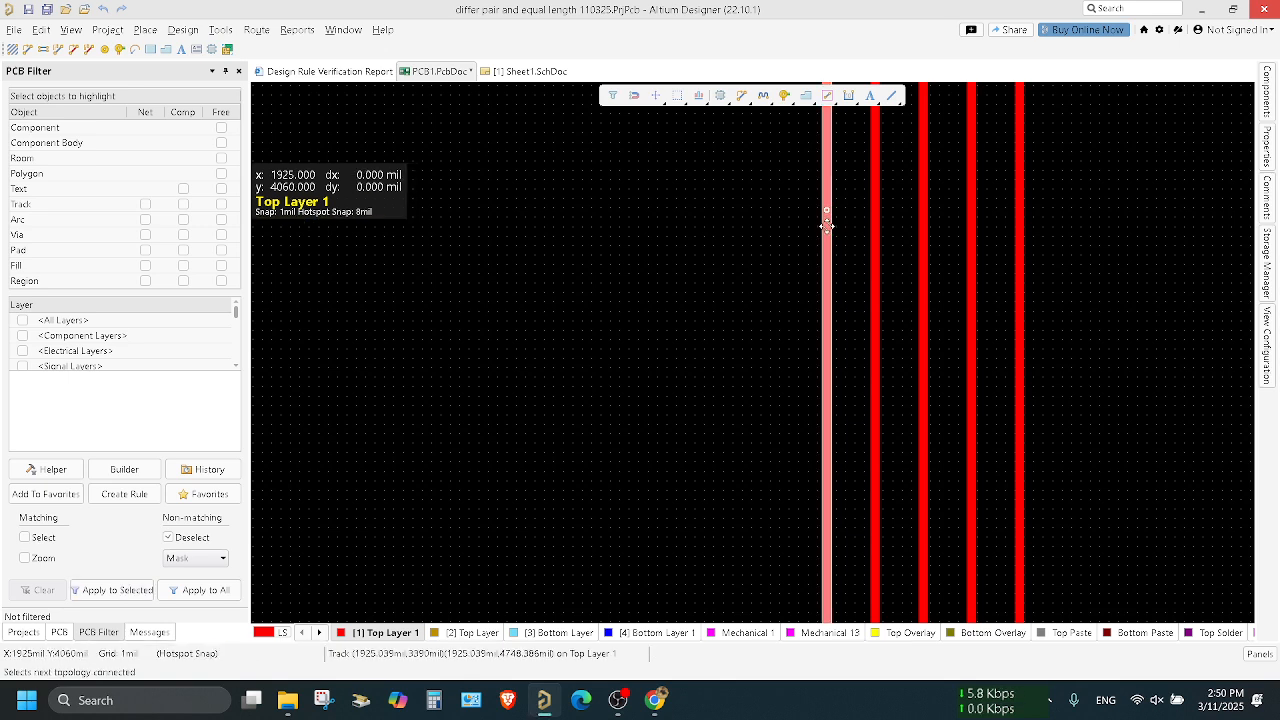
left_click(1266, 145)
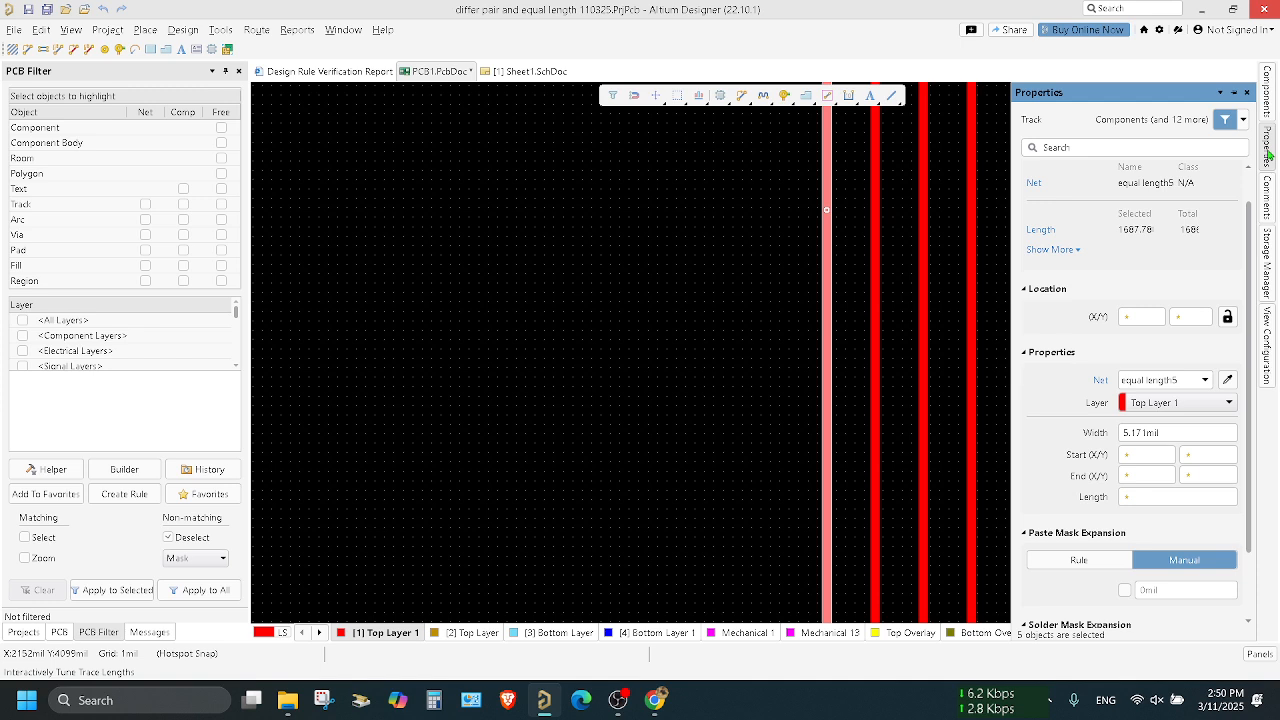
left_click(1060, 249)
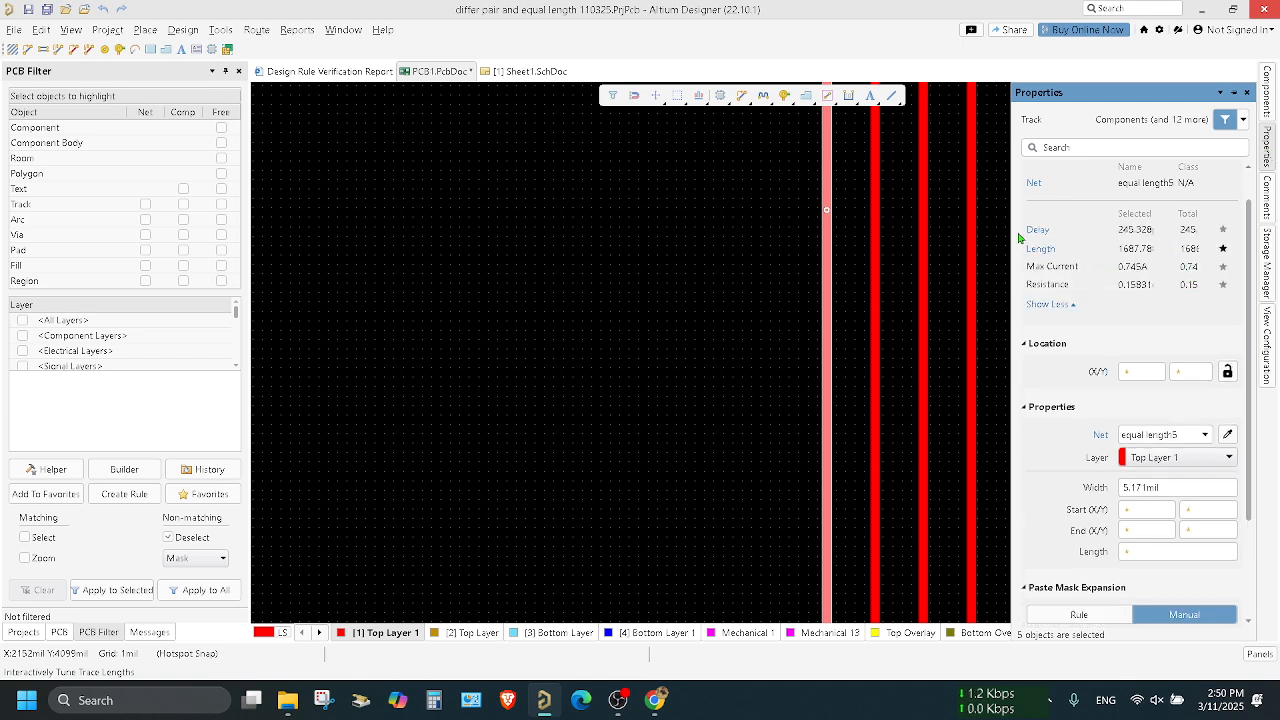
left_click_drag(1012, 242, 976, 242)
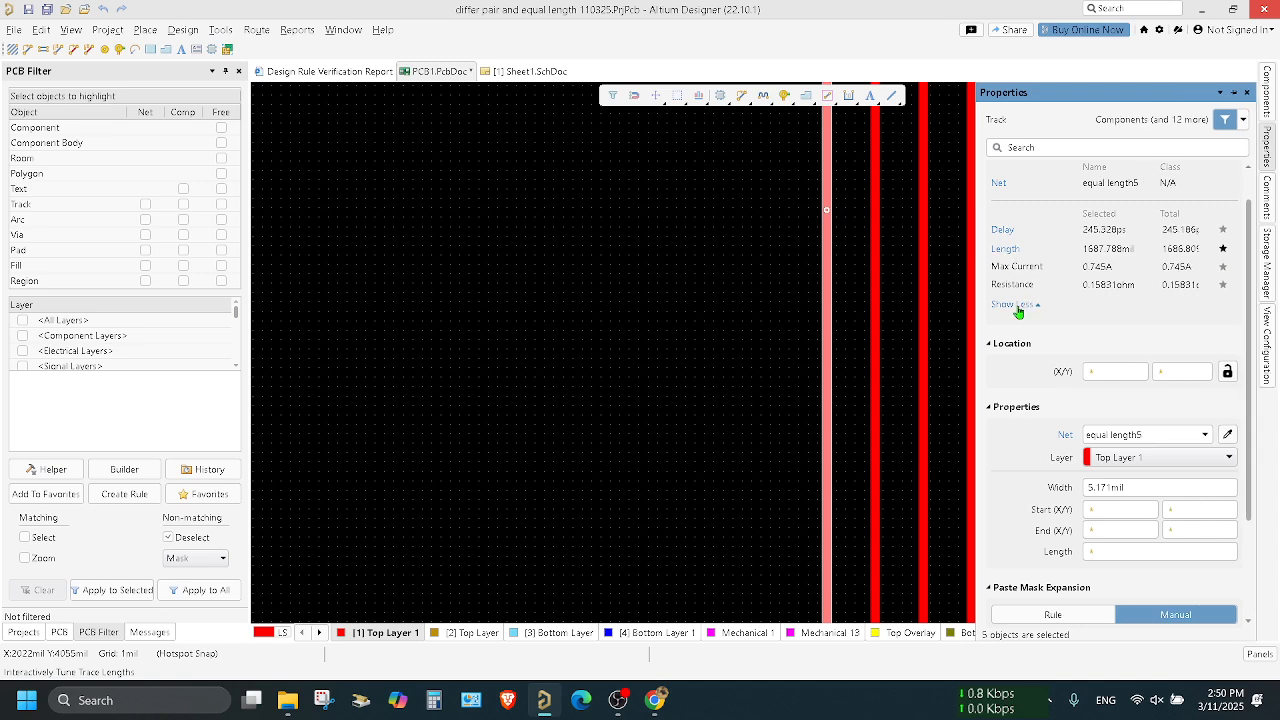
Step: Start Interactive Length Tuning and set the accordion pattern's maximum amplitude to 20 mil
right_click_drag(661, 367, 368, 374)
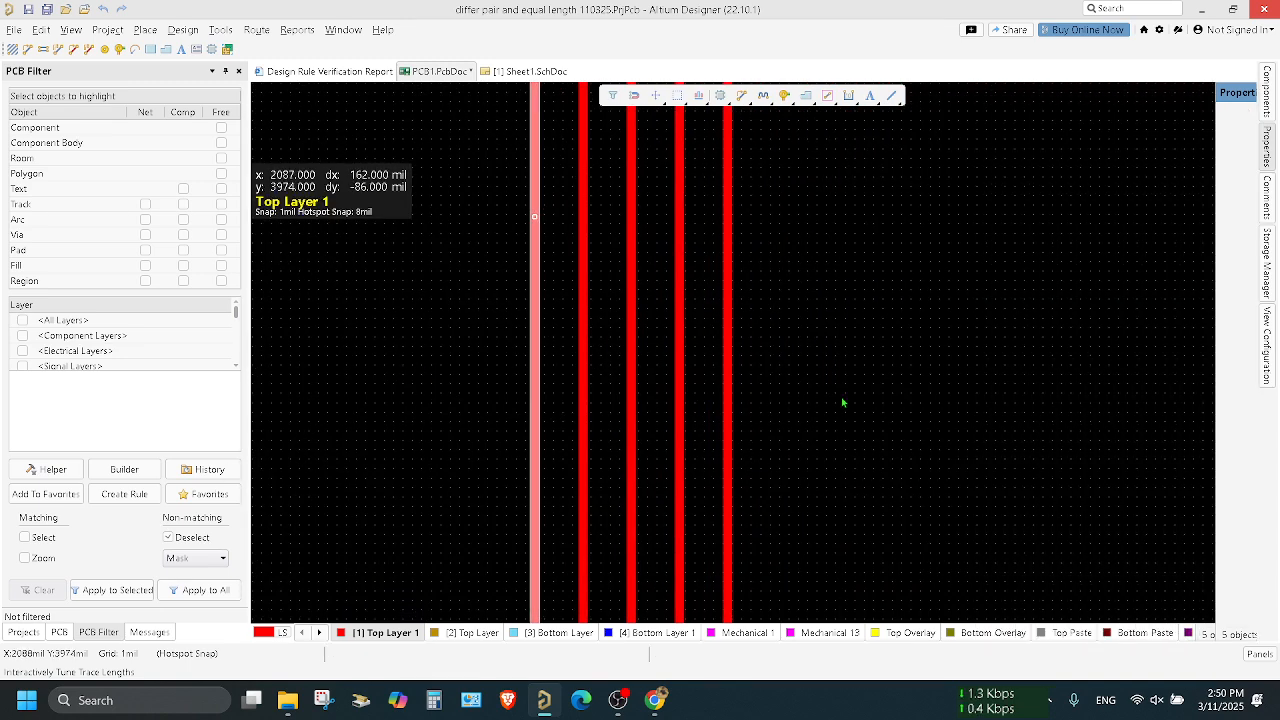
scroll(797, 384, "down", 2, "ctrl")
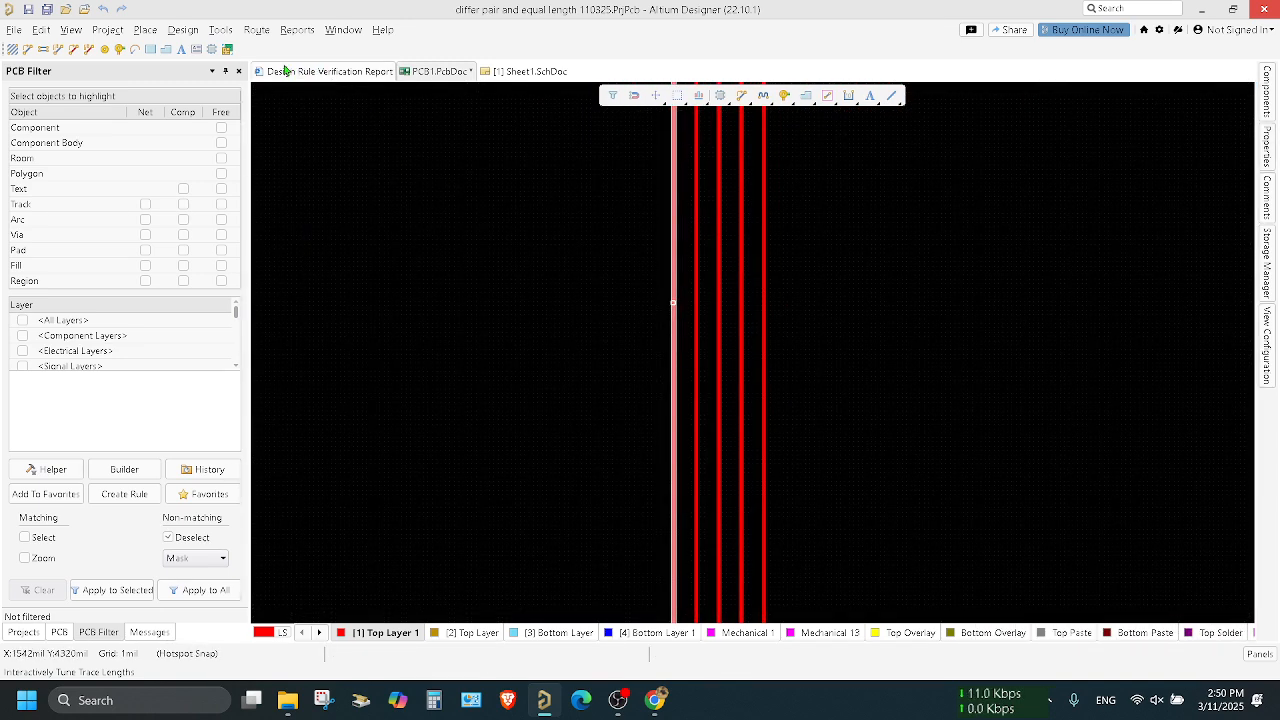
left_click(256, 31)
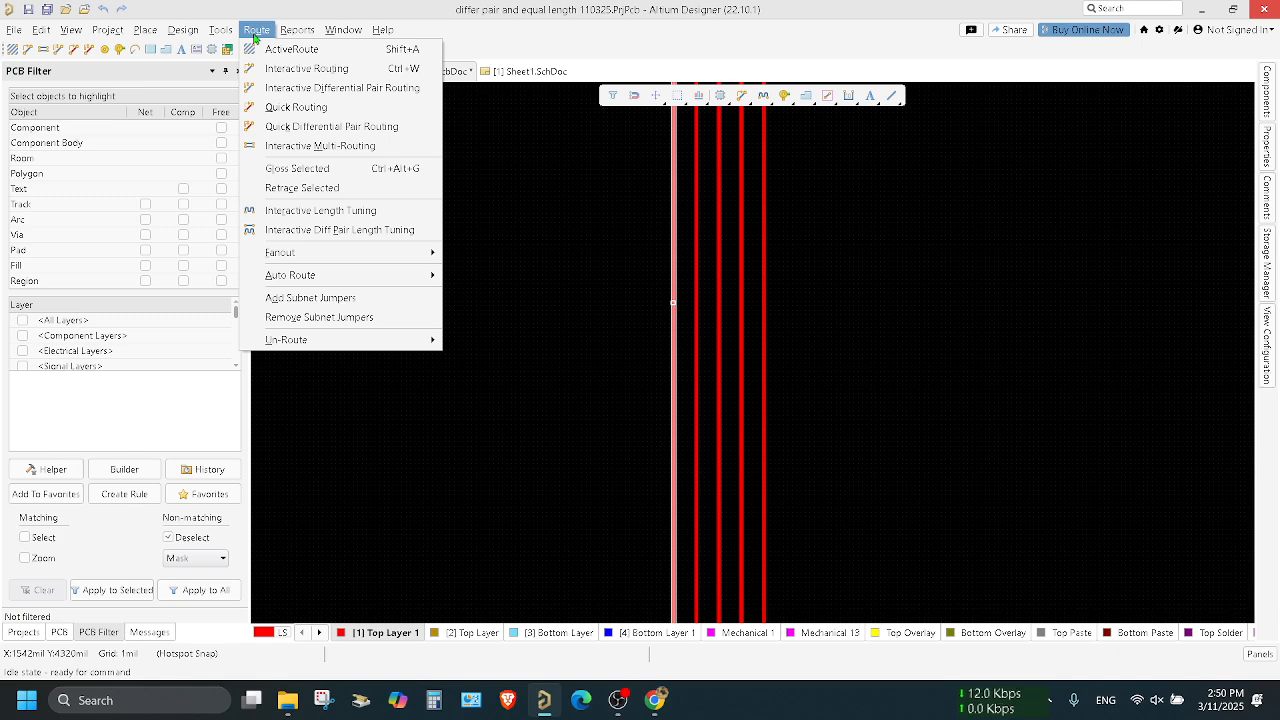
left_click(314, 211)
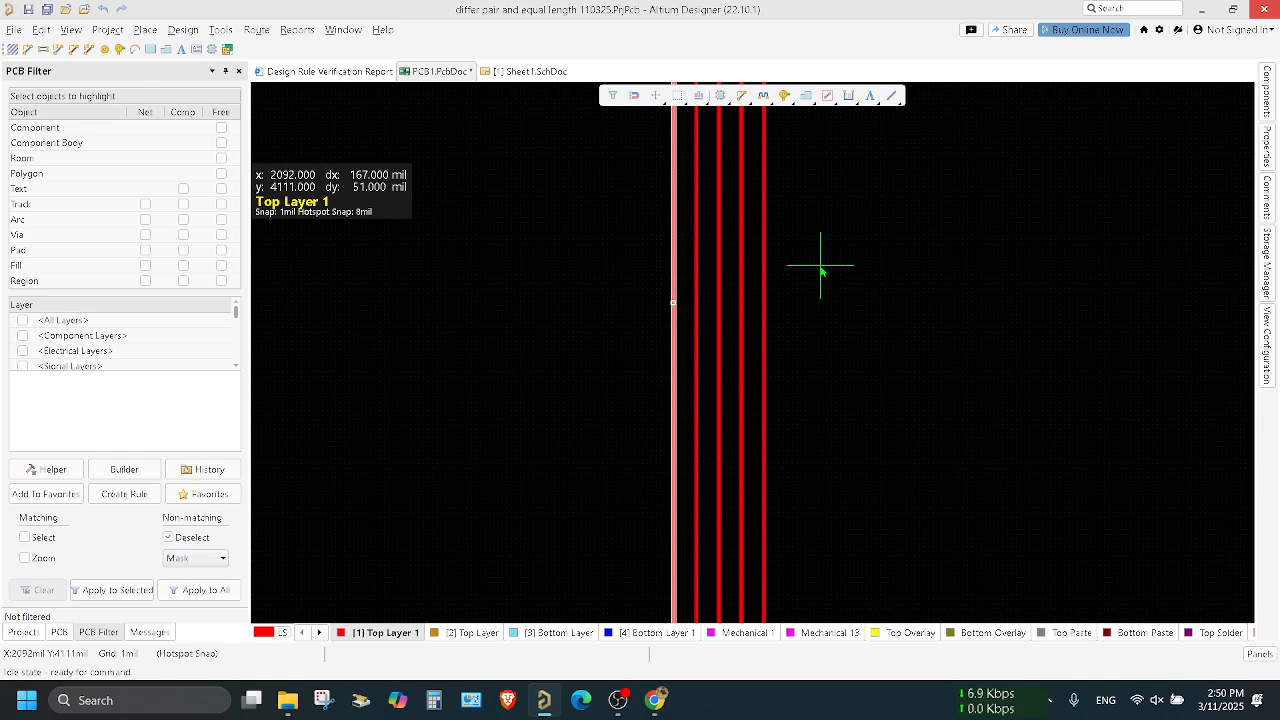
key("Tab")
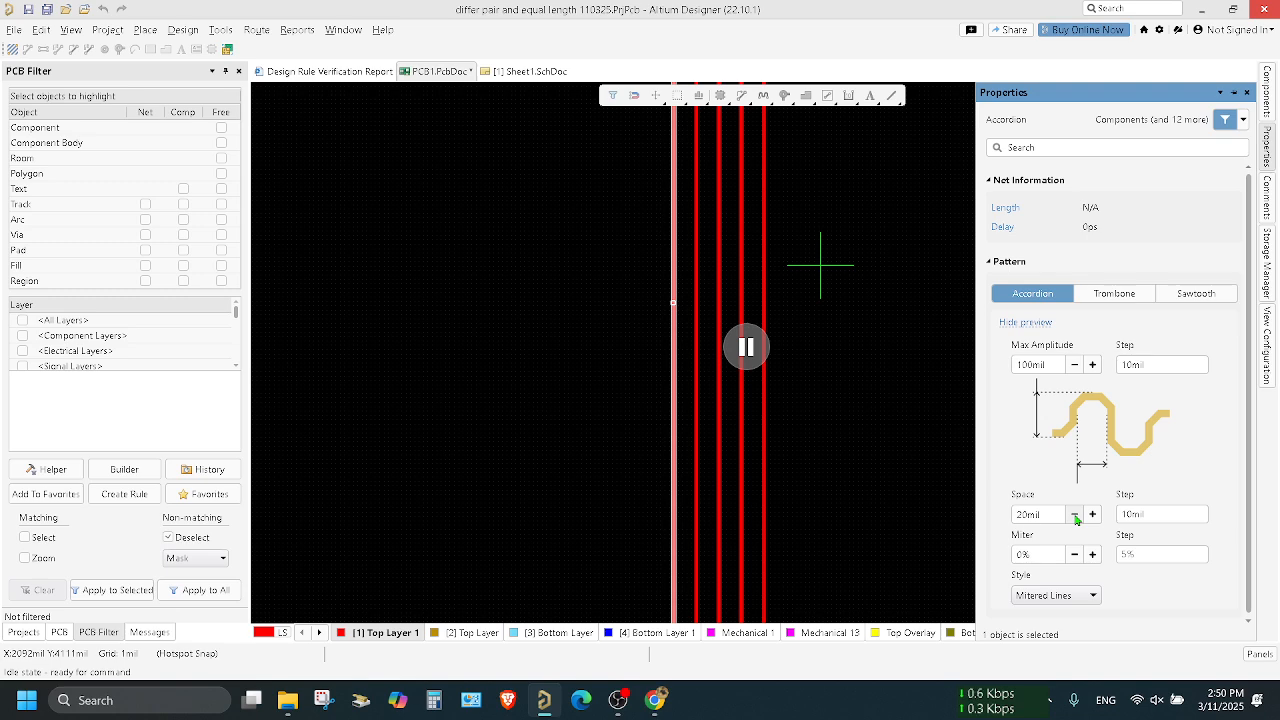
left_click(1074, 366)
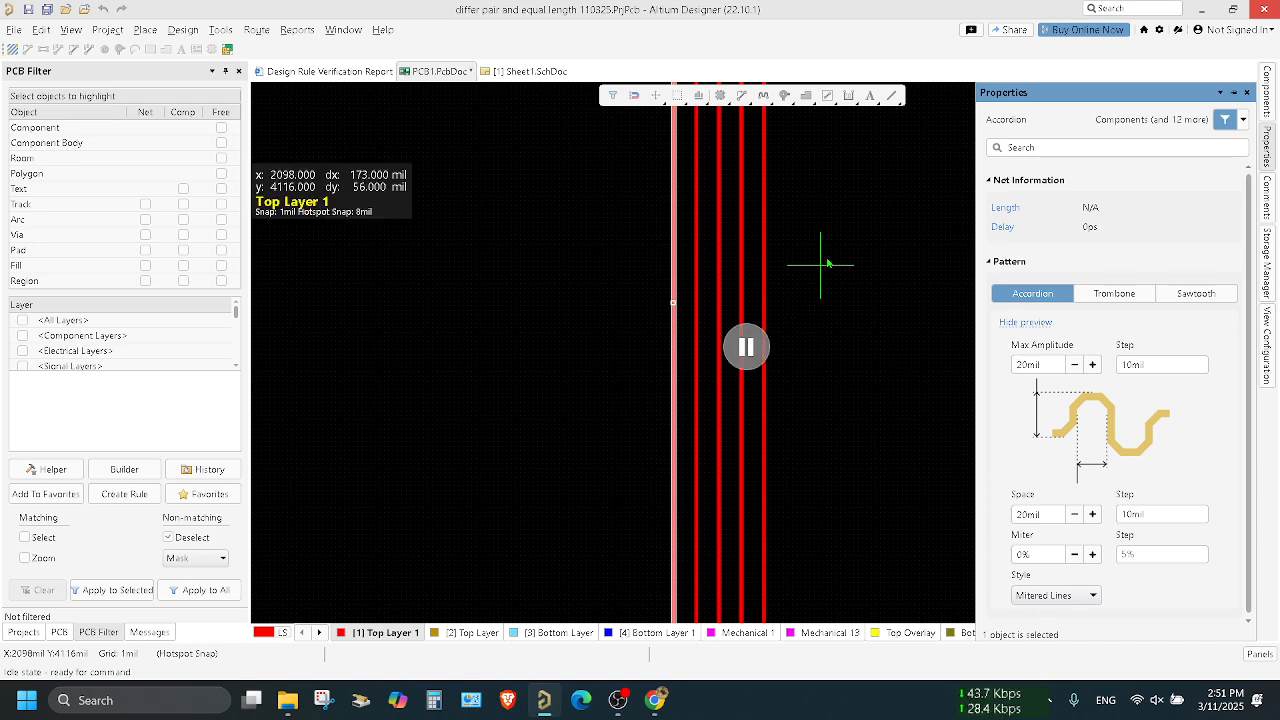
Step: Try an accordion tuning pattern about 130 mil long on the rightmost of the five J2 traces
scroll(765, 298, "up", 2, "ctrl")
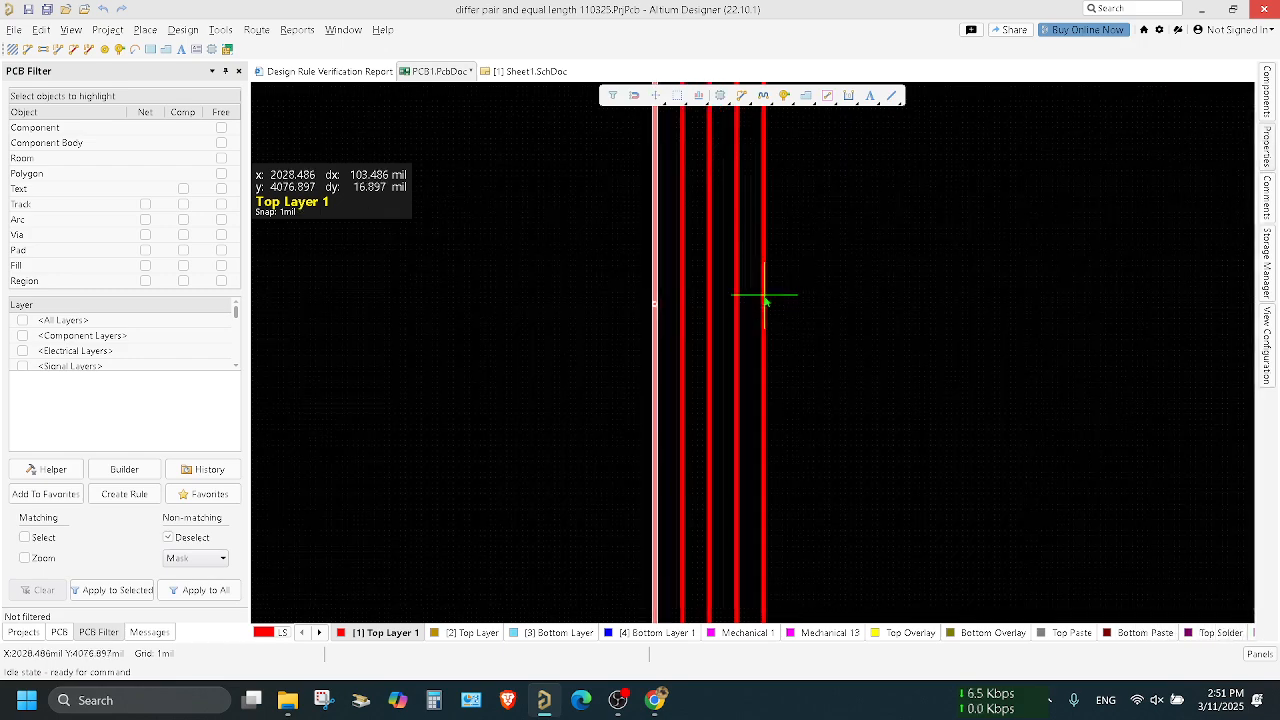
scroll(765, 297, "up", 1, "ctrl")
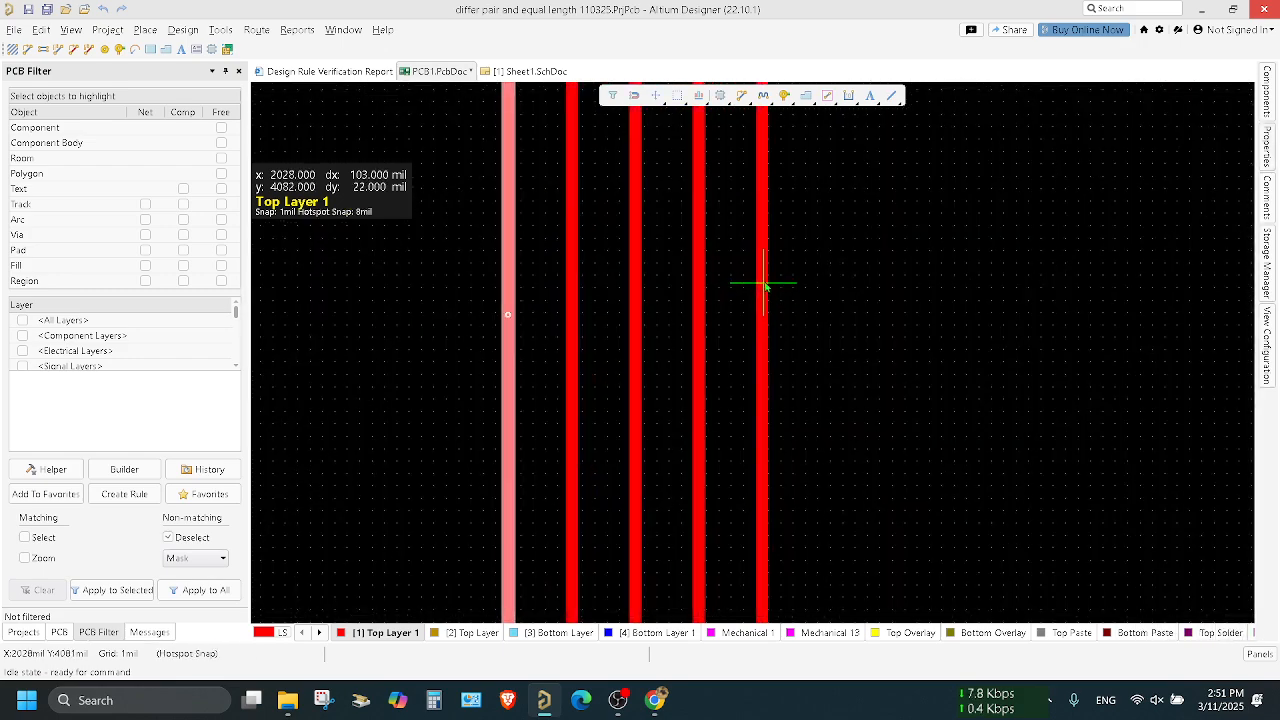
left_click(765, 193)
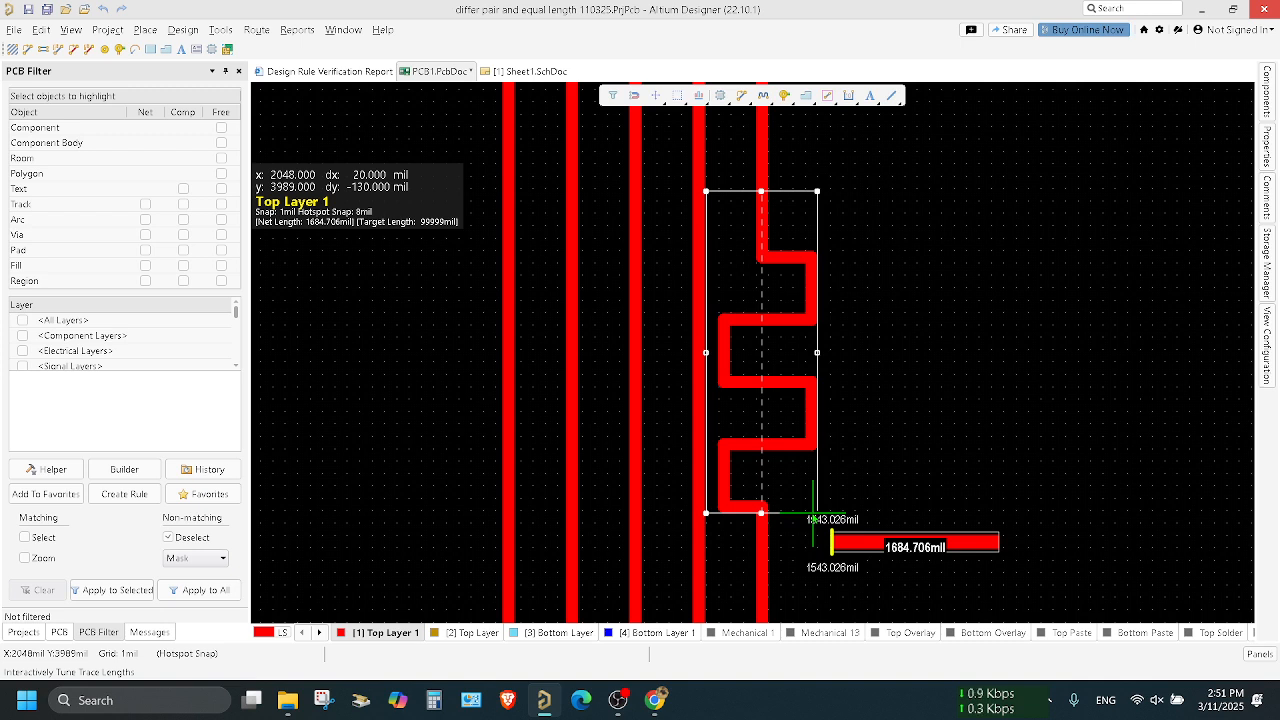
key("Escape")
key("Escape")
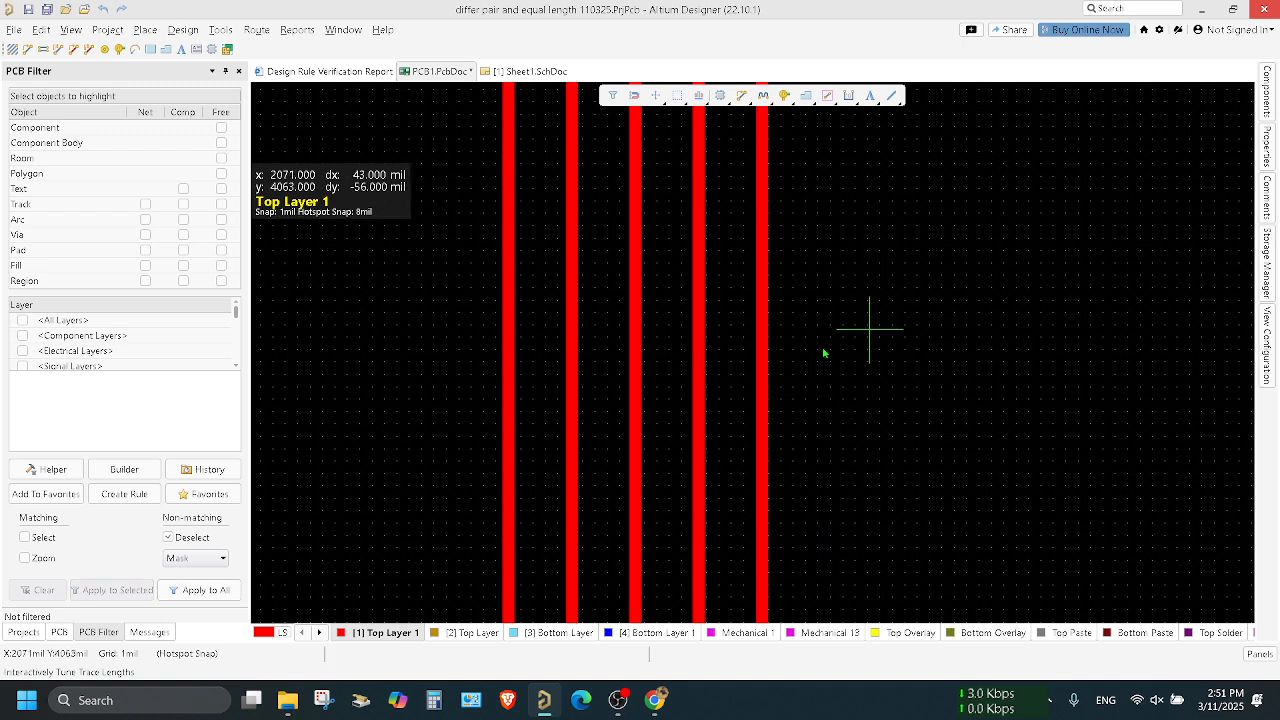
Step: Examine the net information, length and track properties of the rightmost J2 trace
double_click(764, 357)
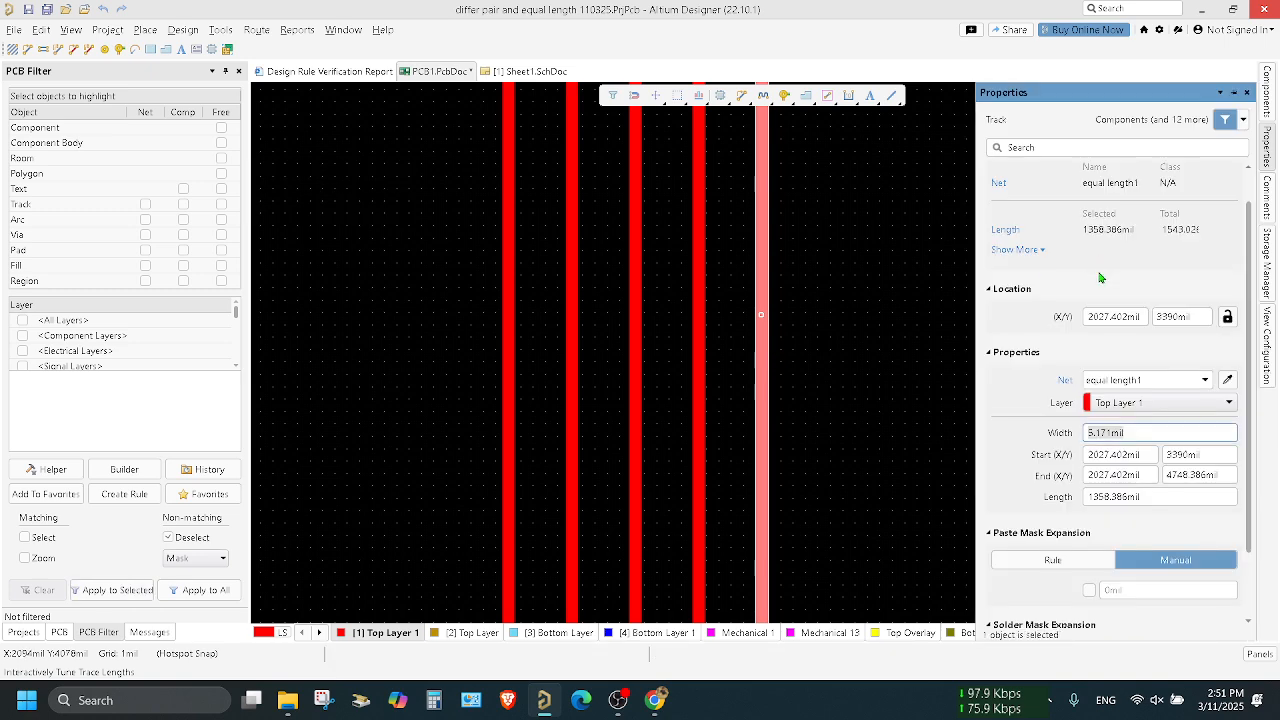
left_click(948, 274)
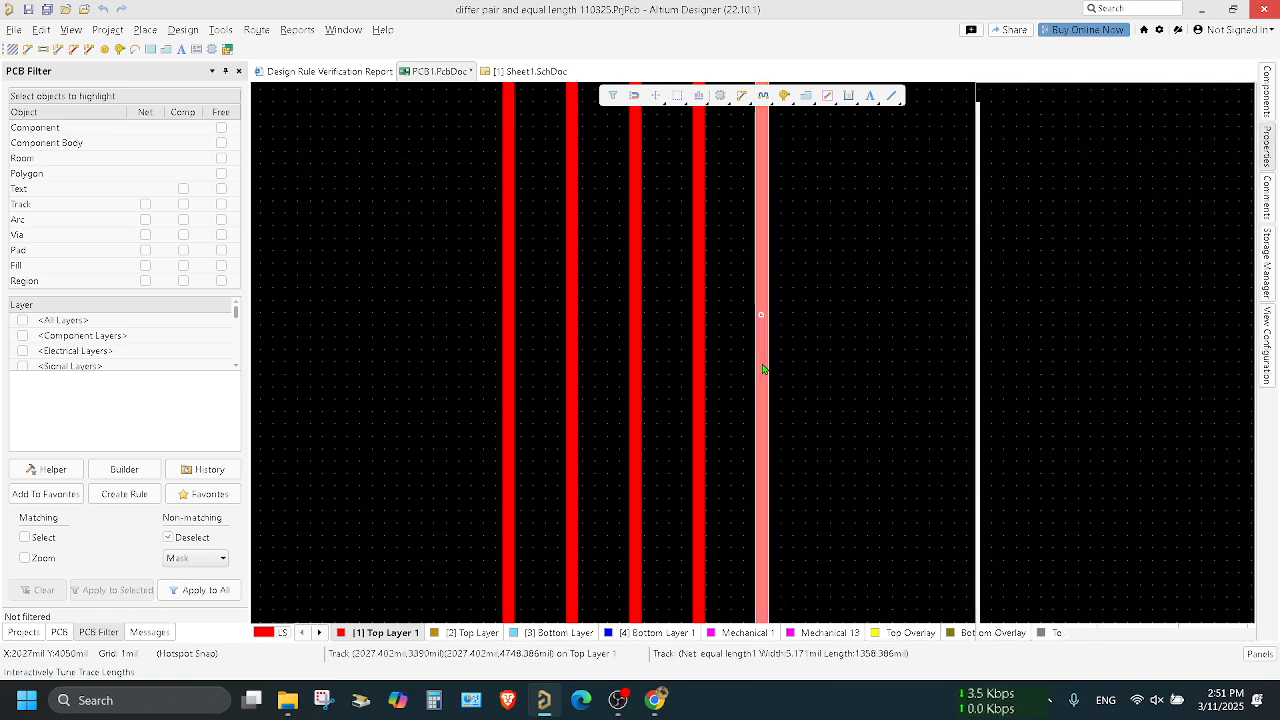
double_click(762, 369)
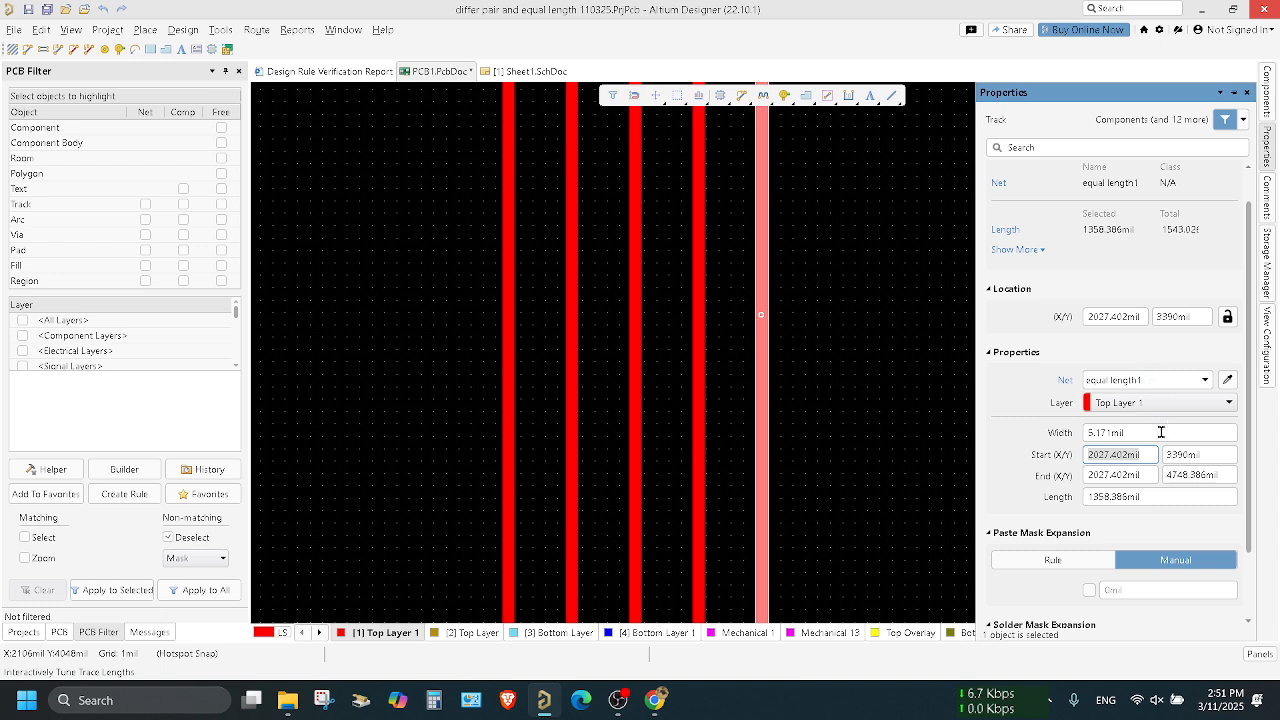
scroll(1135, 452, "down", 1)
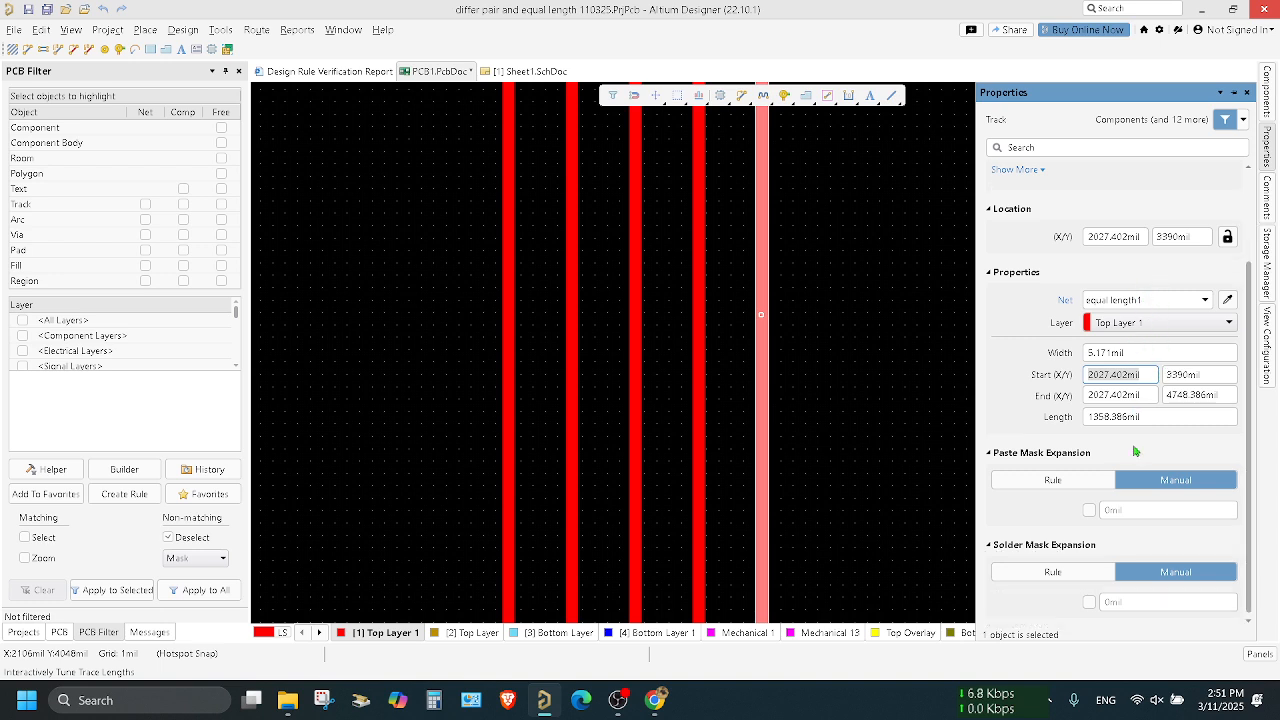
scroll(1135, 452, "up", 1)
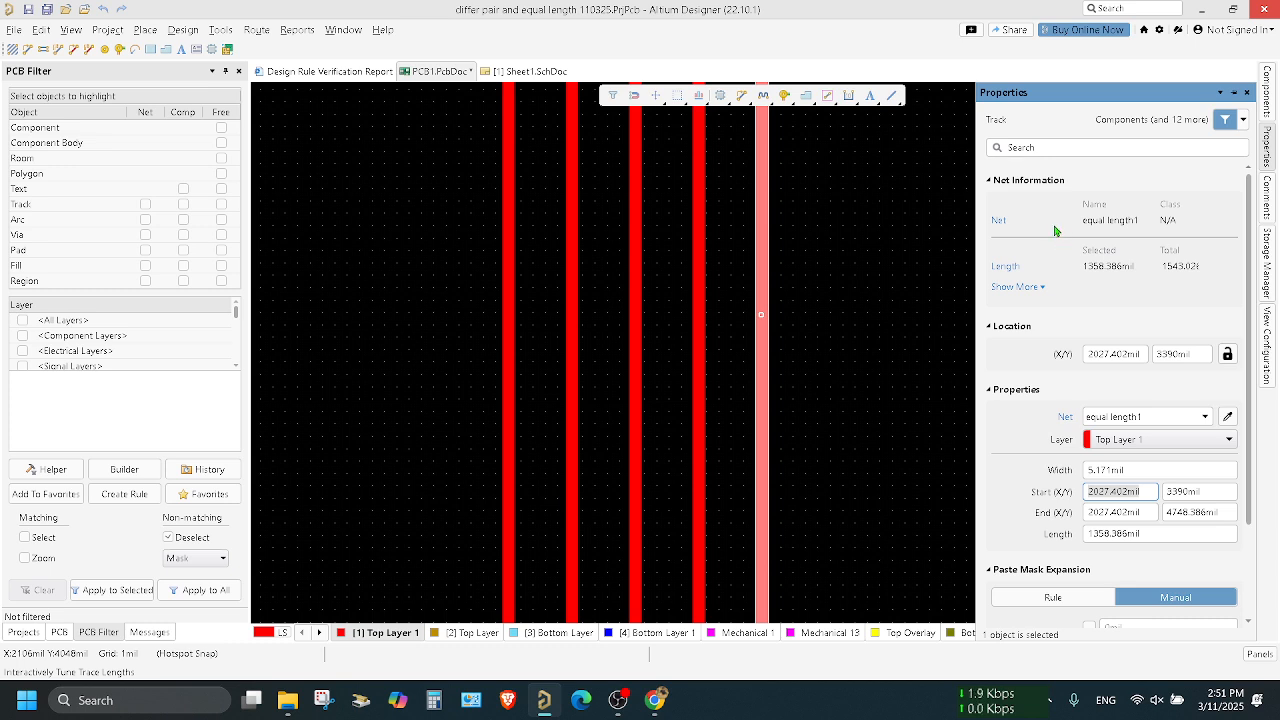
scroll(1146, 418, "down", 3)
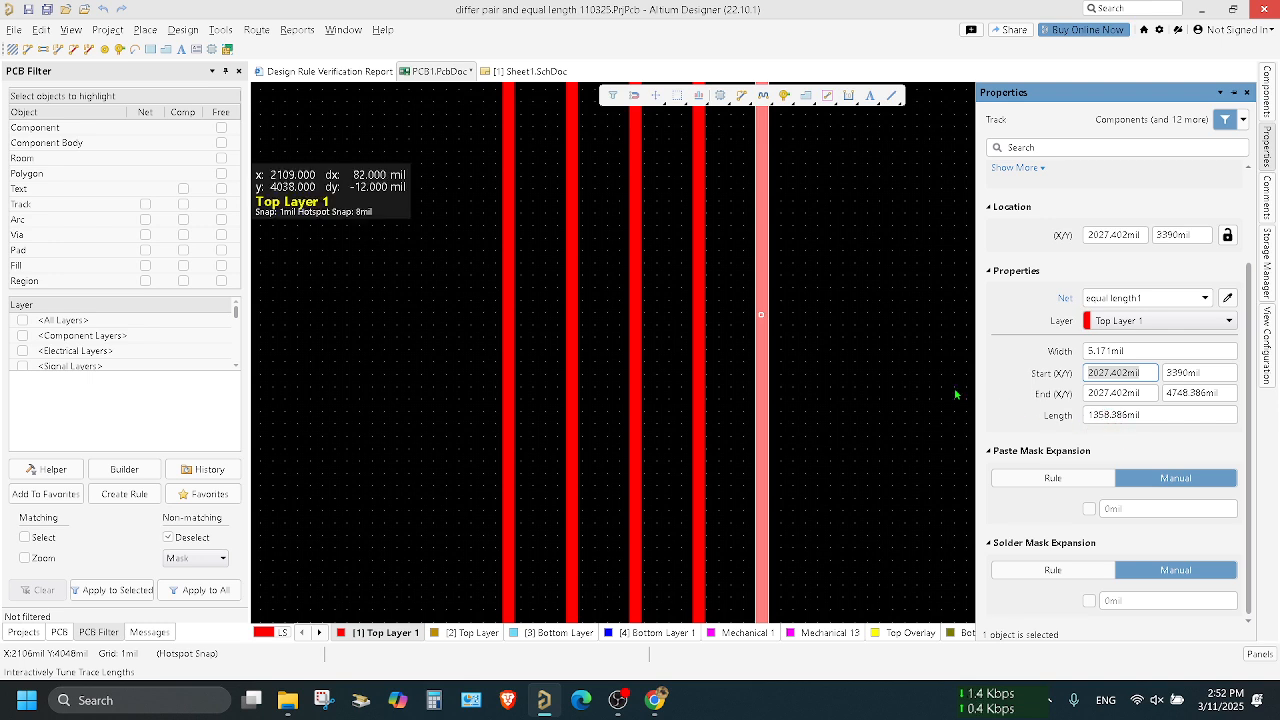
left_click(800, 325)
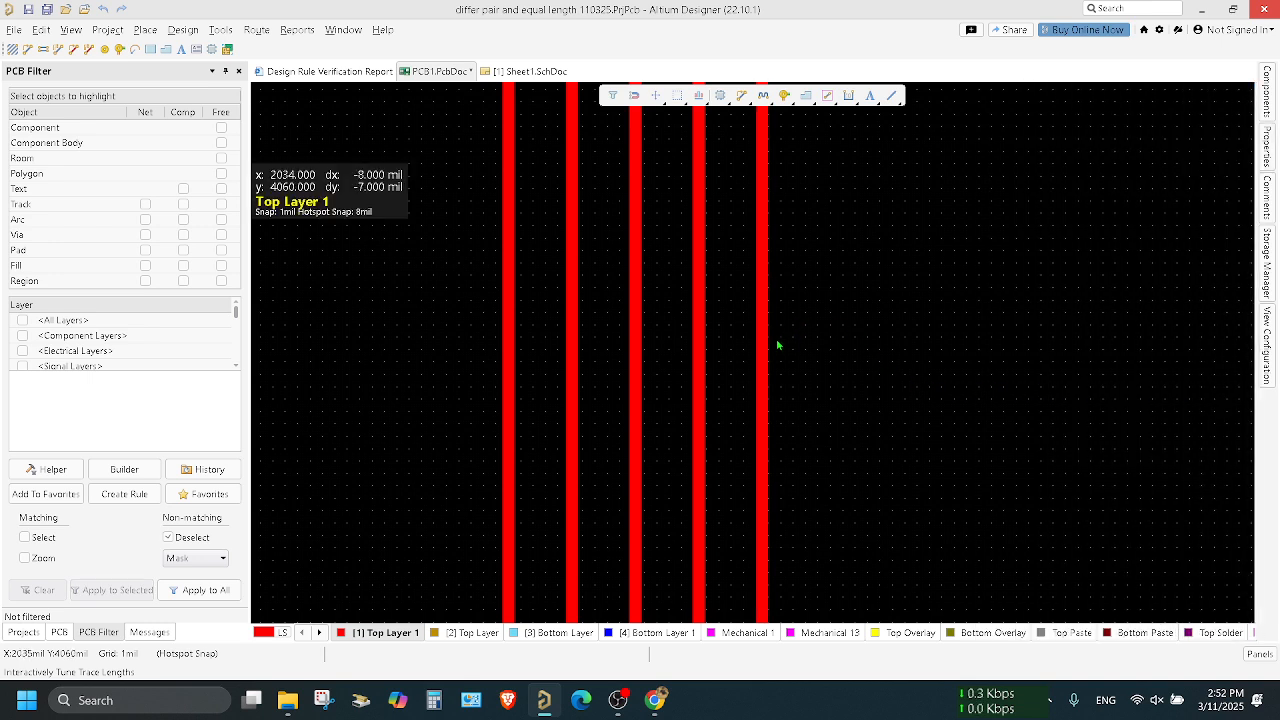
Step: Try a shorter accordion tuning pattern, about 78 mil long, on the rightmost J2 trace with Interactive Length Tuning
left_click(256, 29)
left_click(305, 211)
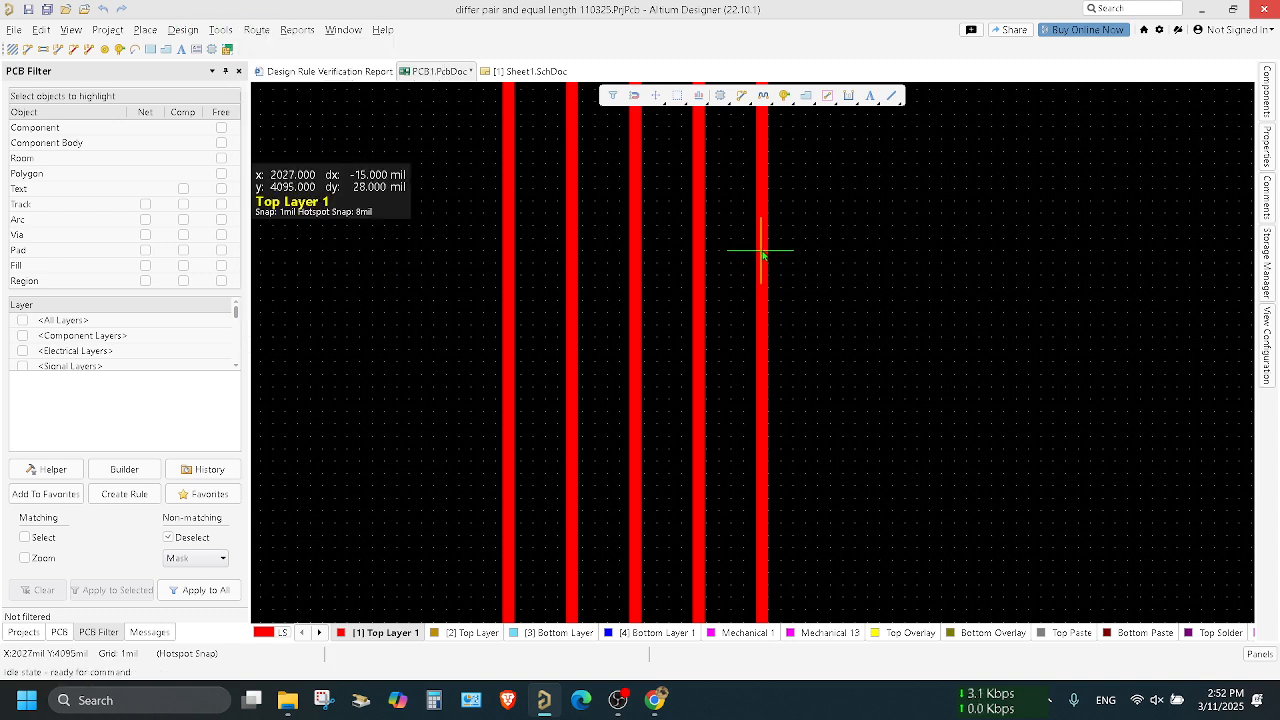
left_click(763, 180)
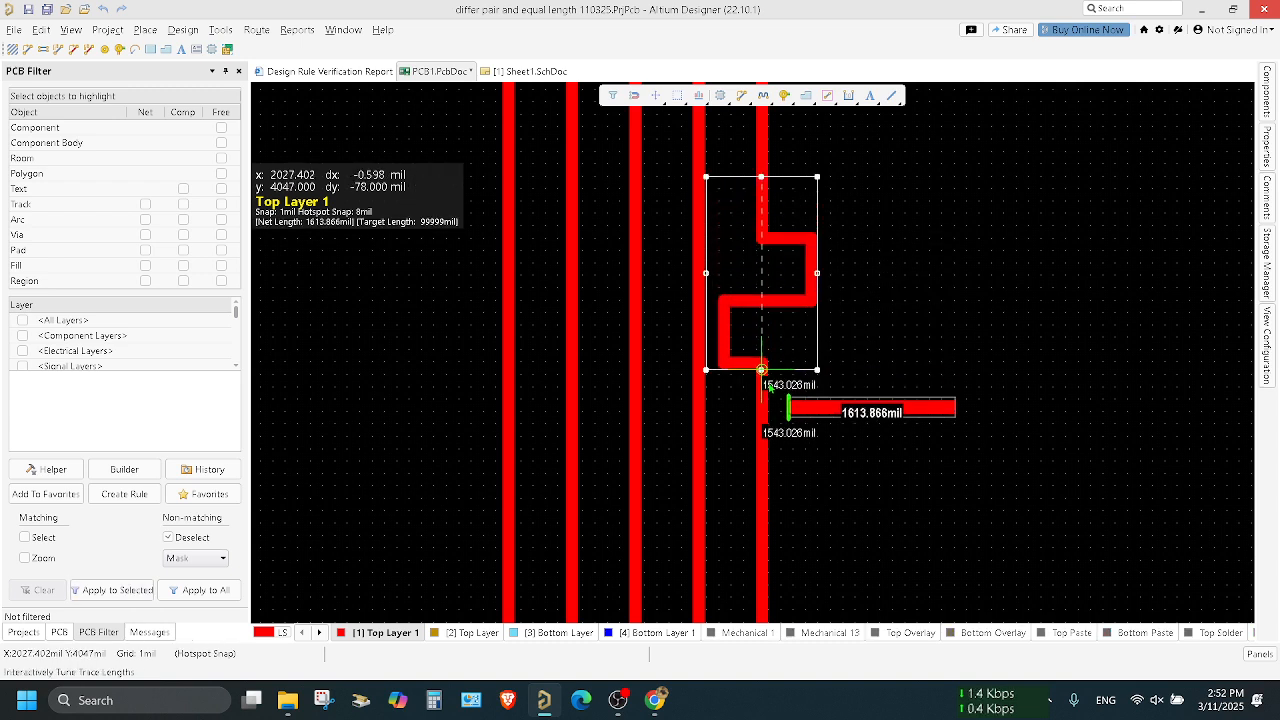
right_click(803, 215)
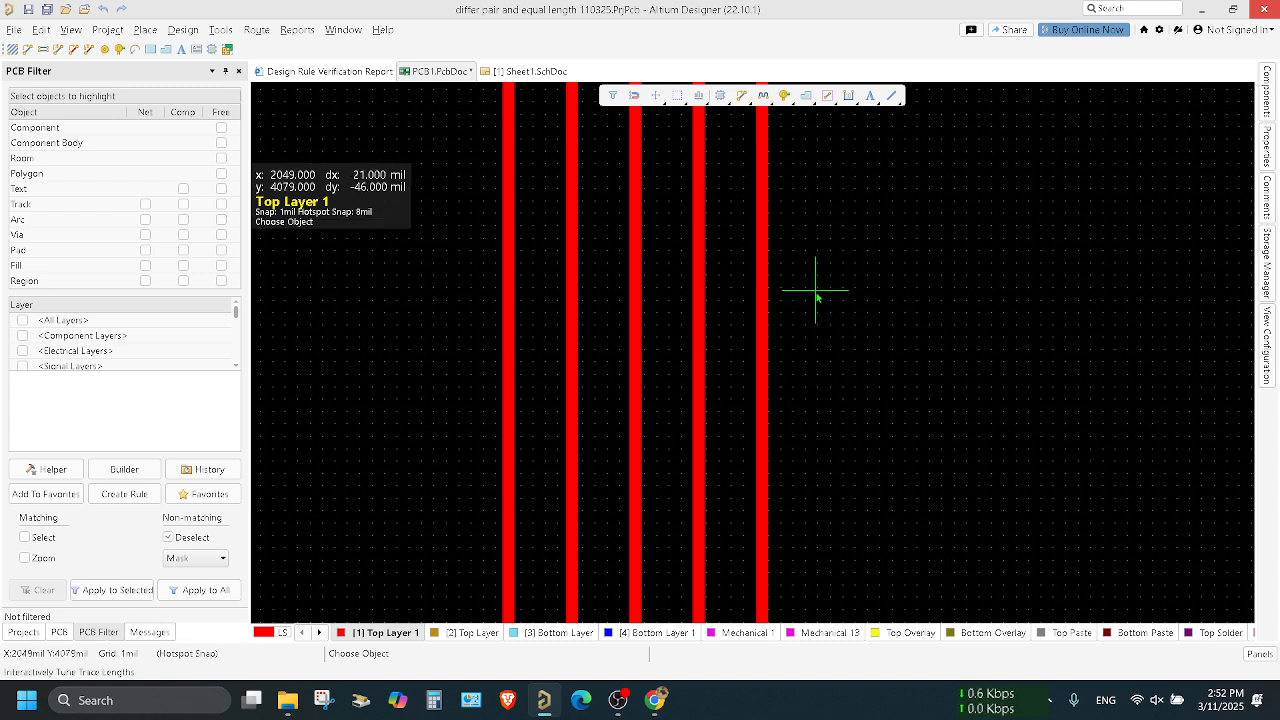
Step: Restart Interactive Length Tuning with the Accordion pattern and set its maximum amplitude and space to 10 mil
left_click_drag(843, 275, 760, 153)
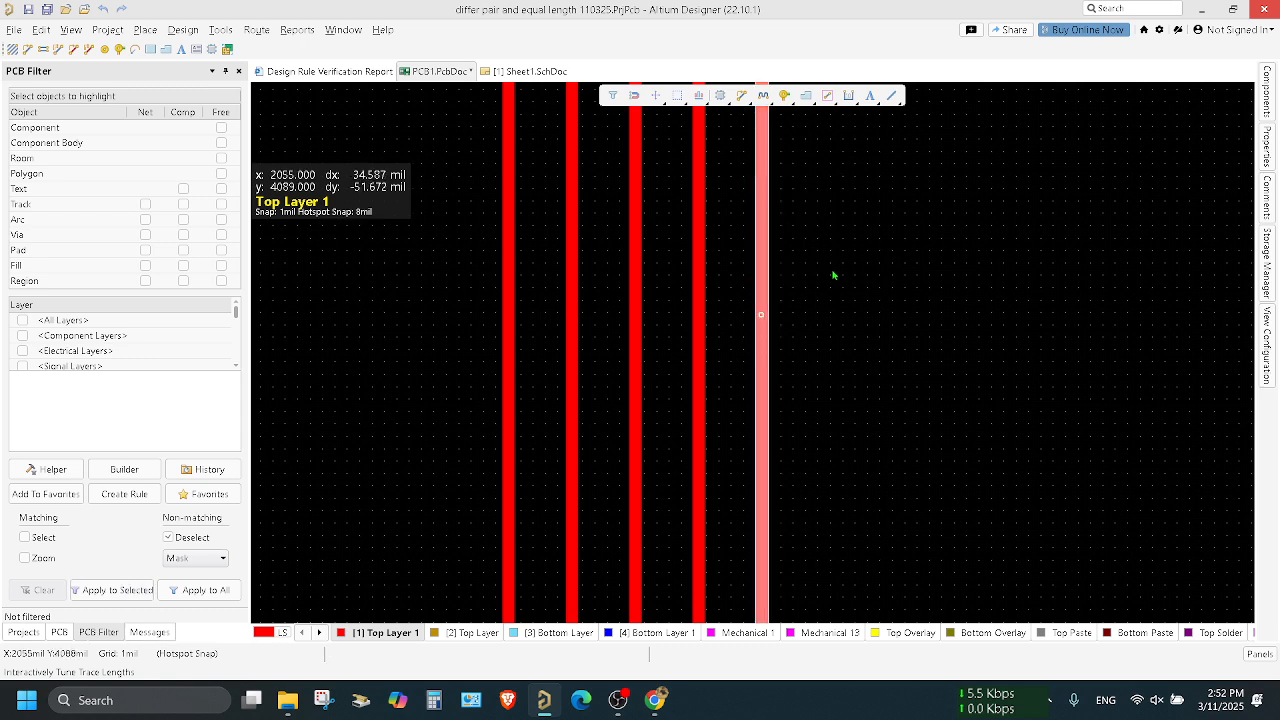
left_click(835, 274)
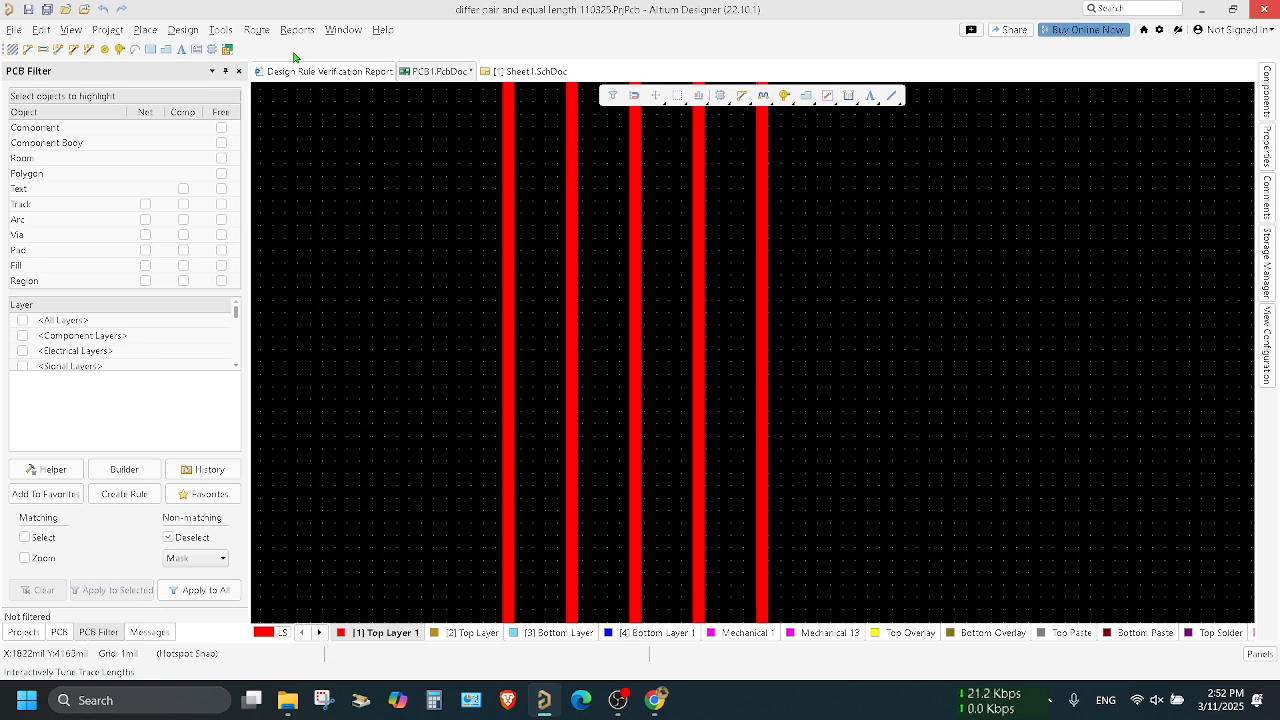
left_click(256, 29)
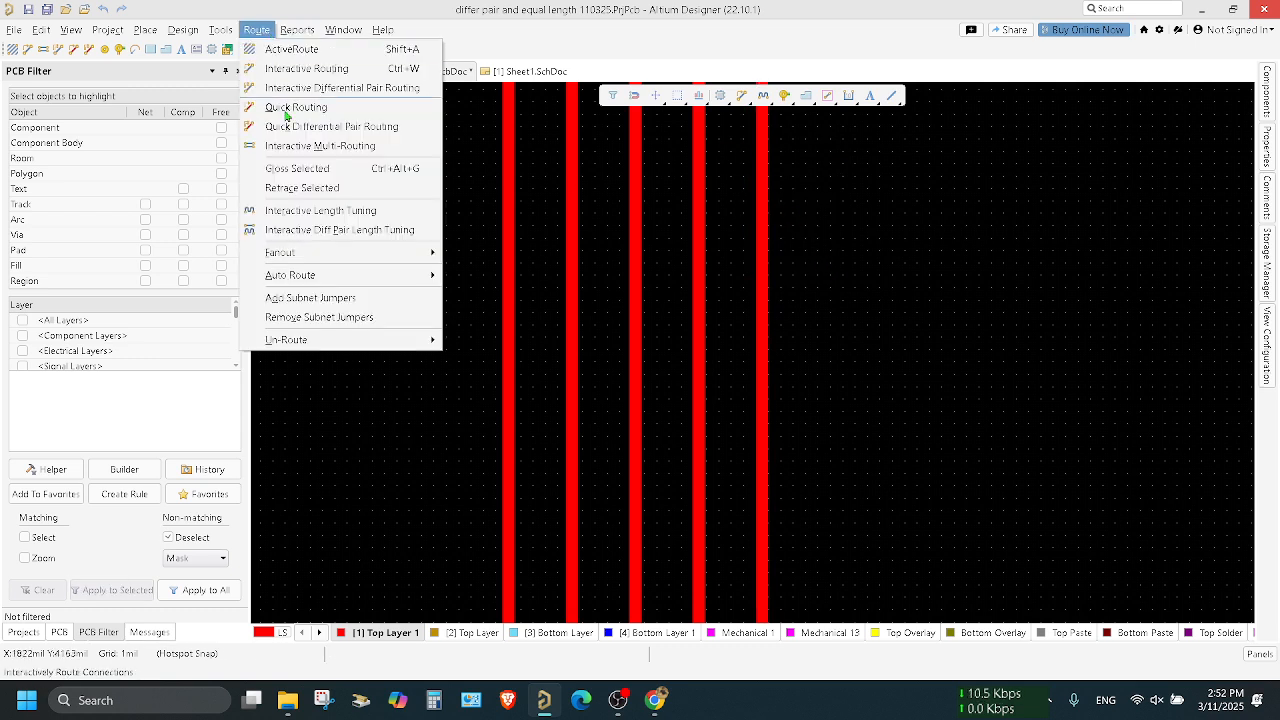
left_click(300, 210)
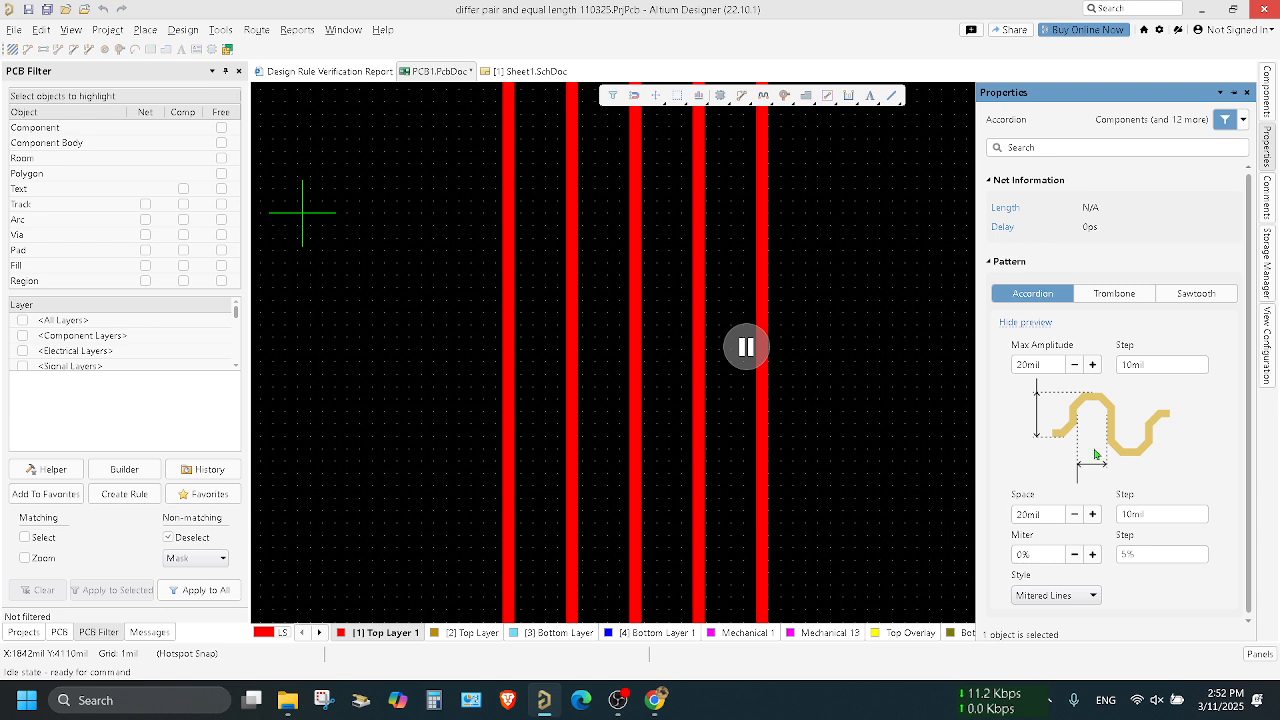
left_click(1108, 297)
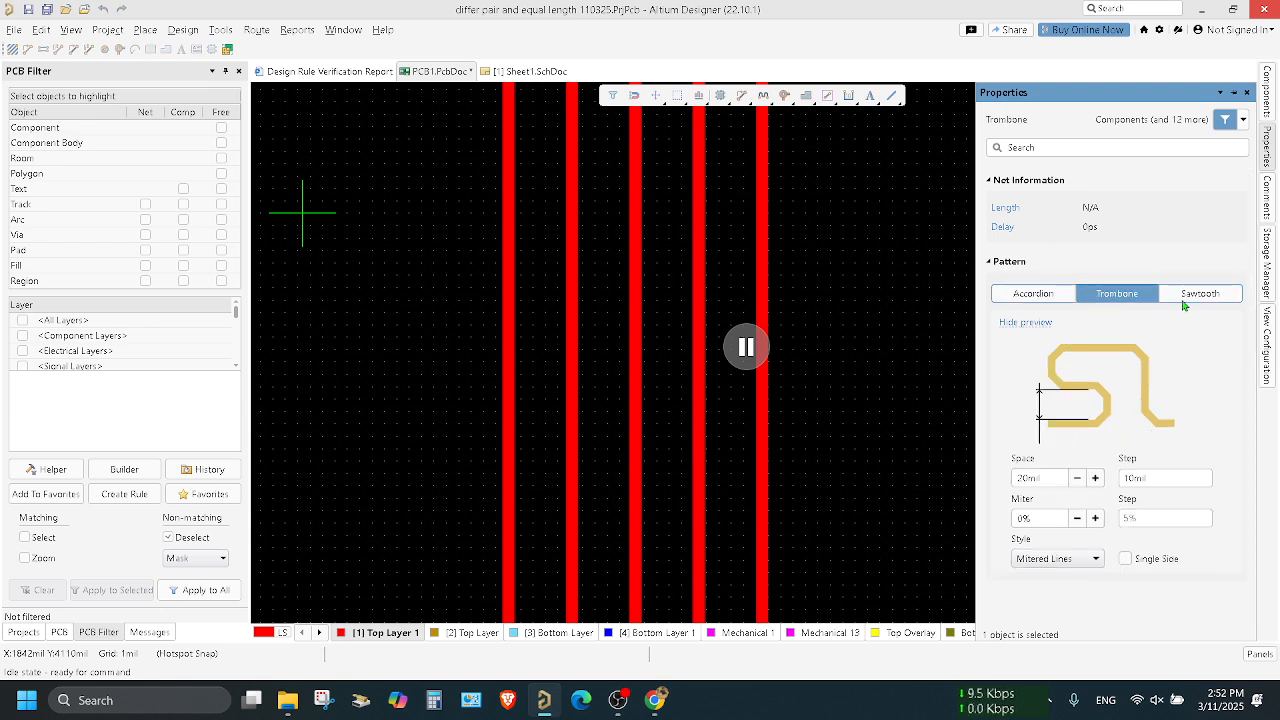
left_click(1032, 296)
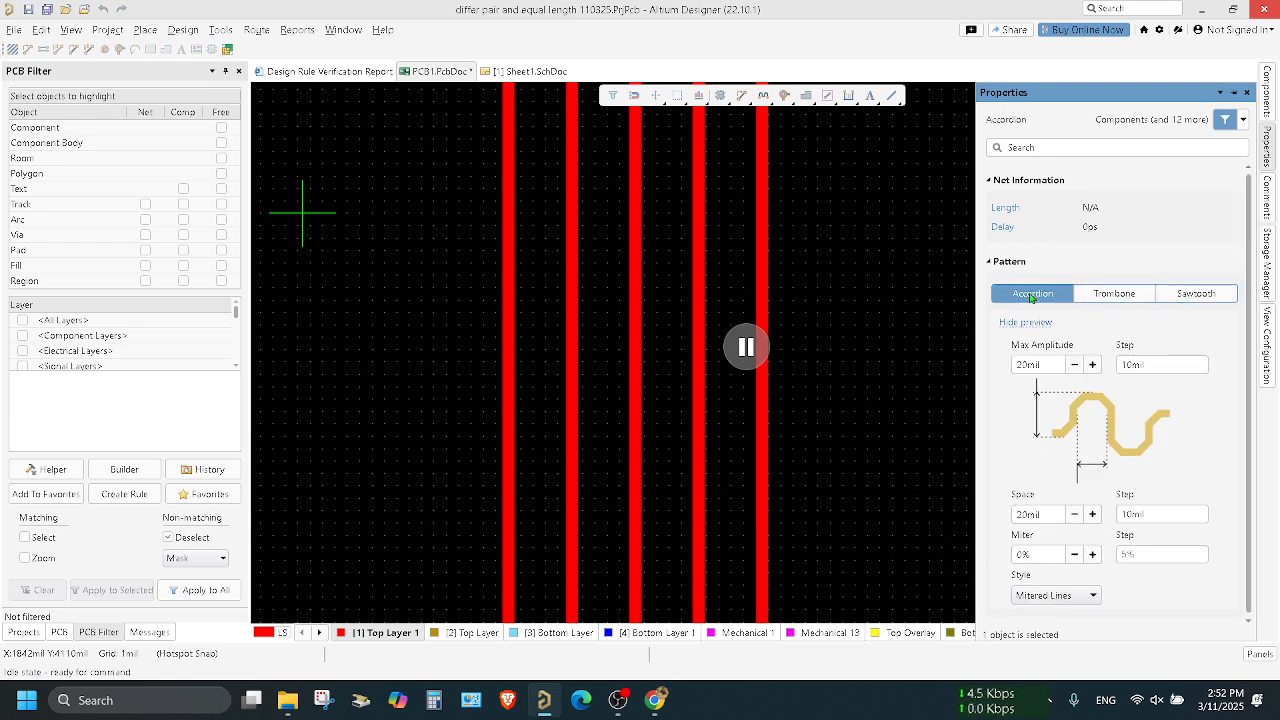
left_click(1075, 365)
left_click(1075, 365)
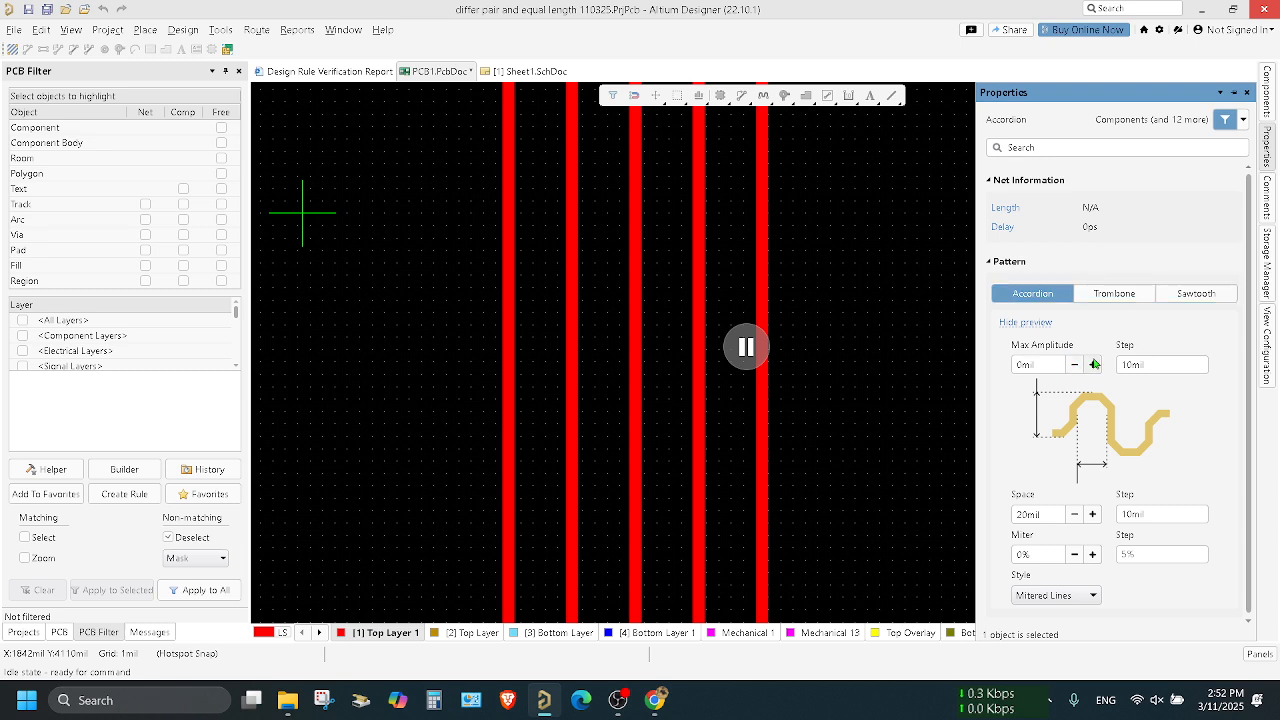
left_click(1094, 365)
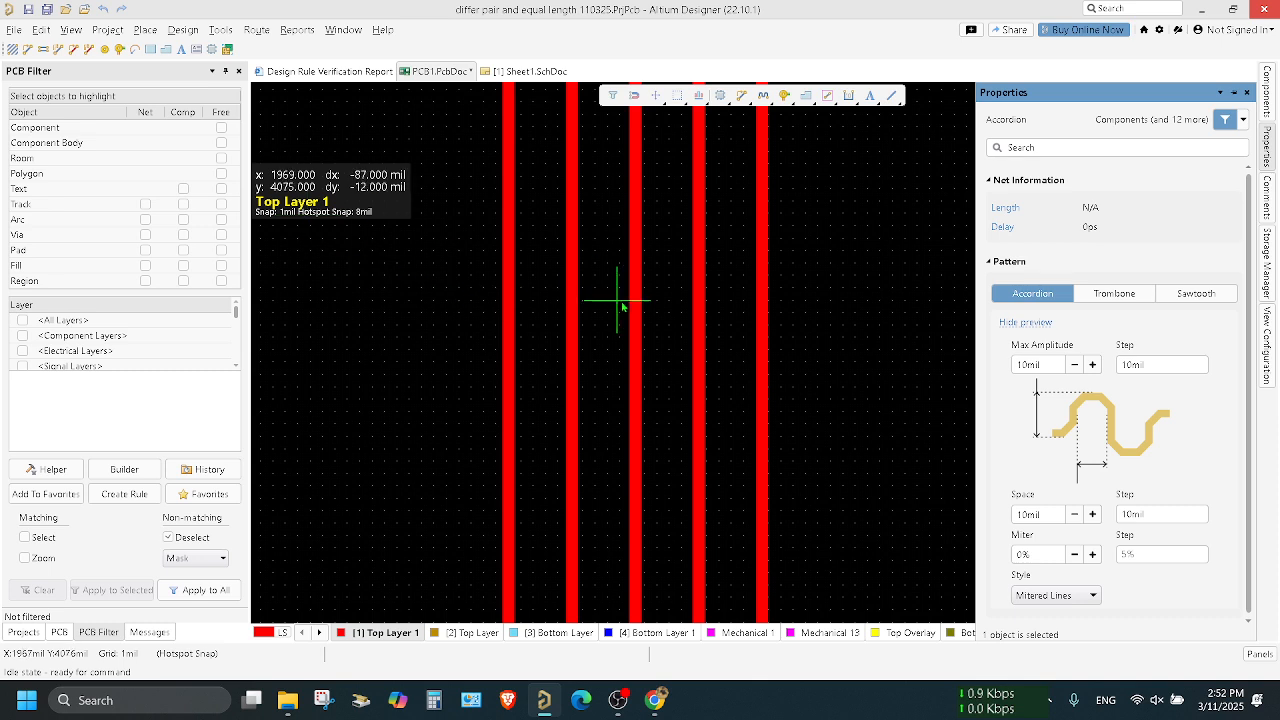
Step: Add an accordion tuning pattern about 90 mil long on the rightmost of the five J2 traces
key("u")
key("r")
left_click(762, 215)
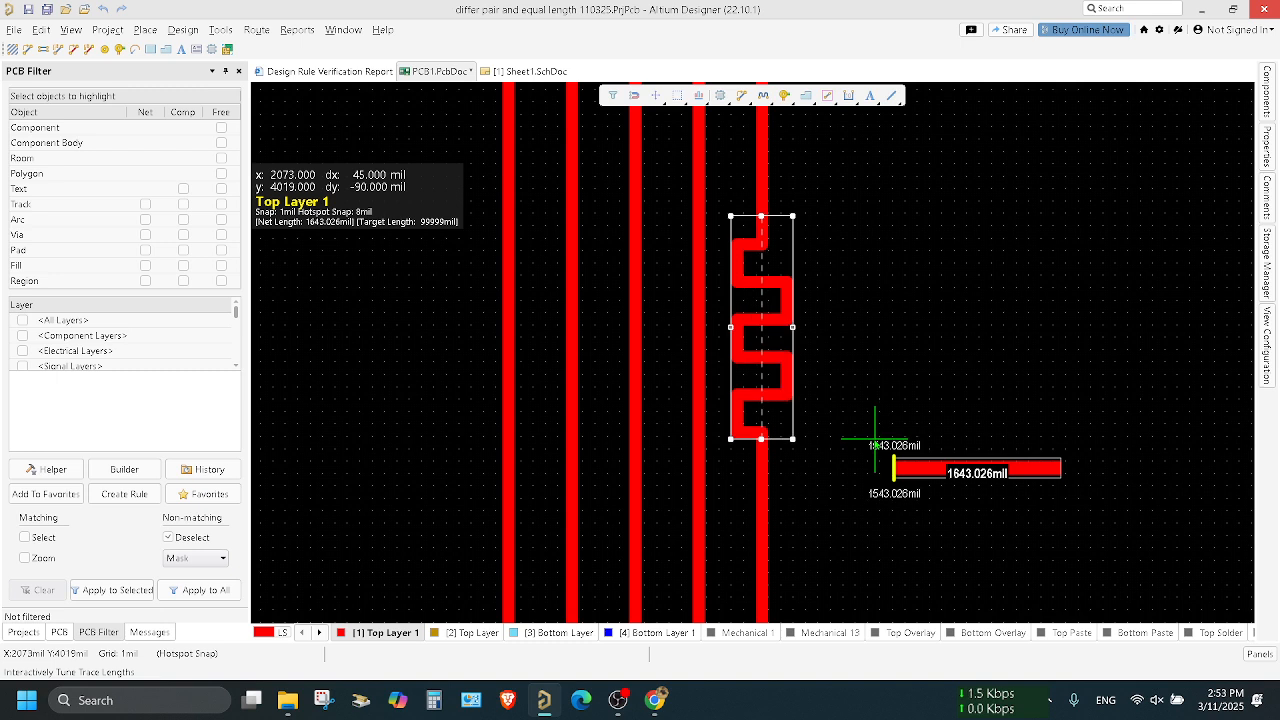
left_click(874, 443)
right_click(841, 290)
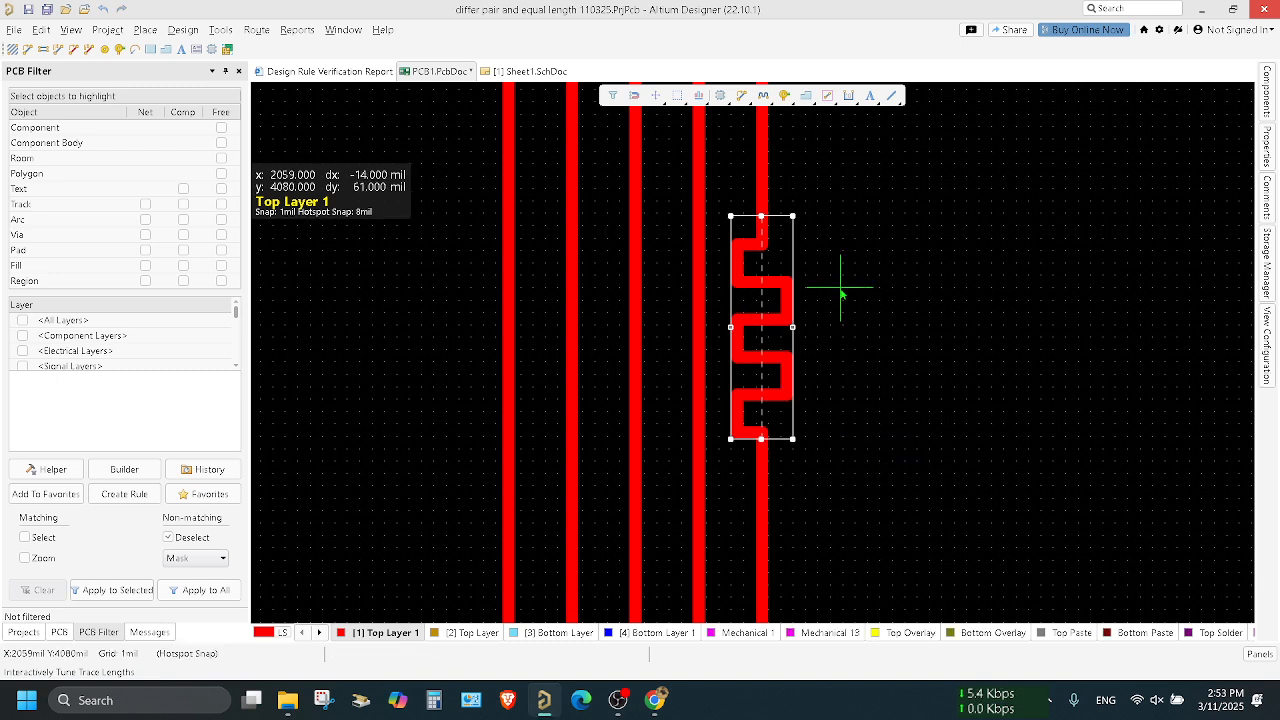
left_click(822, 178)
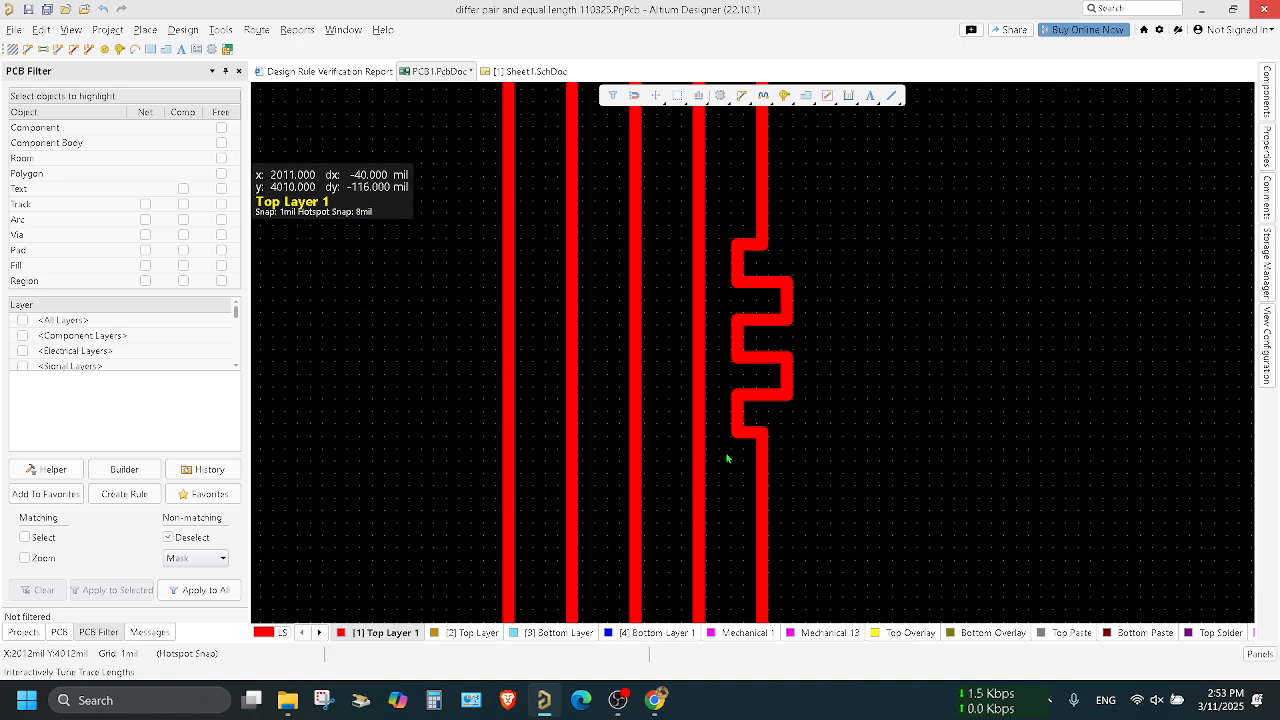
Step: Select the rightmost trace's accordion pattern, expand its net information and switch its target length source to Manual
left_click(770, 316)
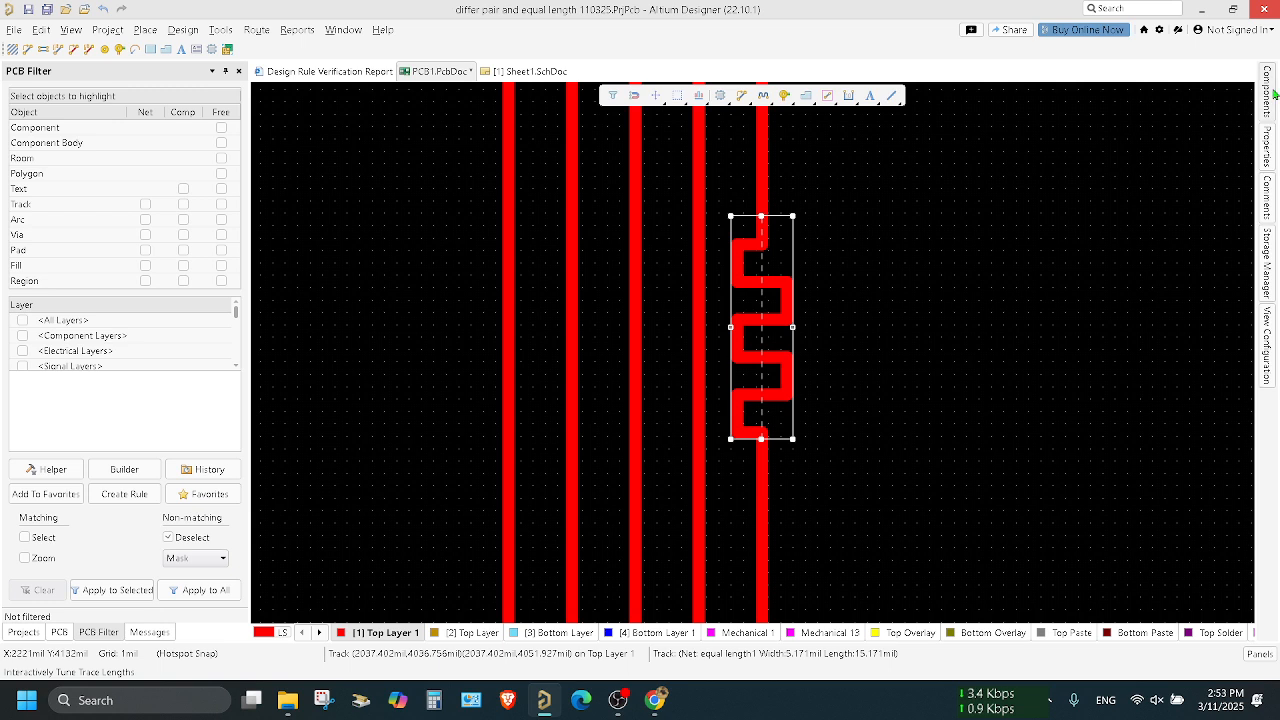
left_click(1268, 145)
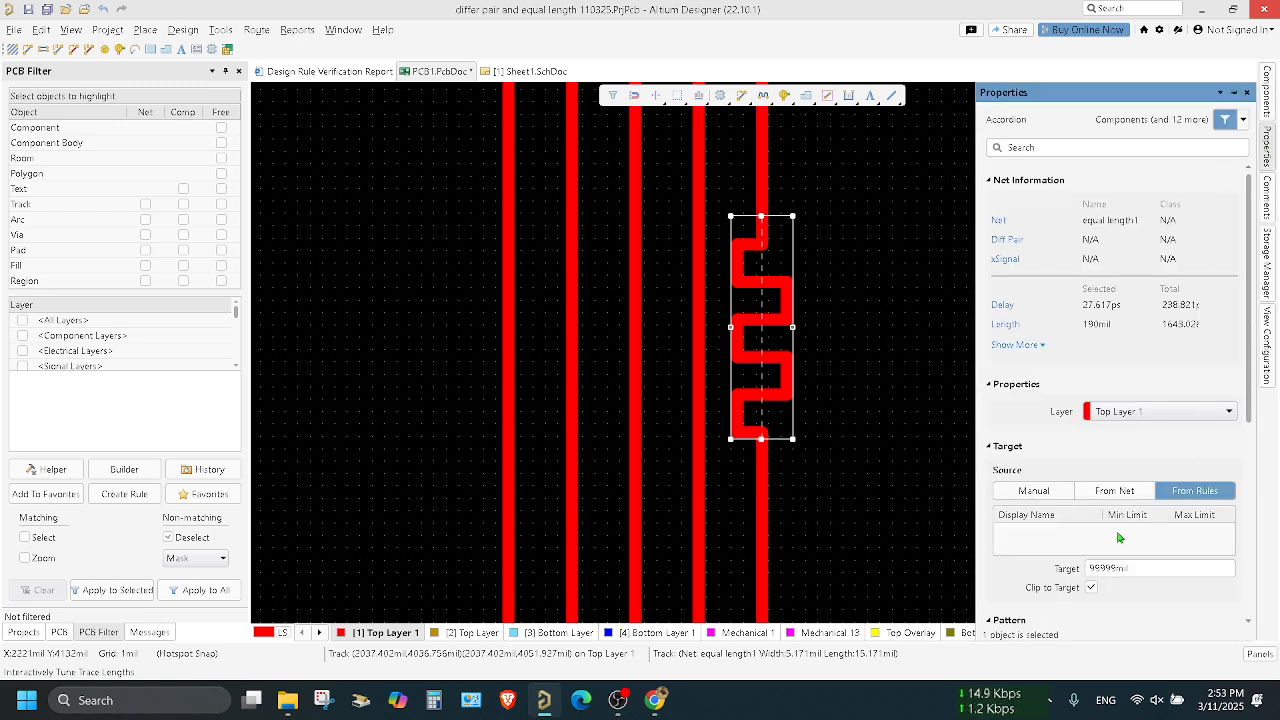
left_click(1036, 491)
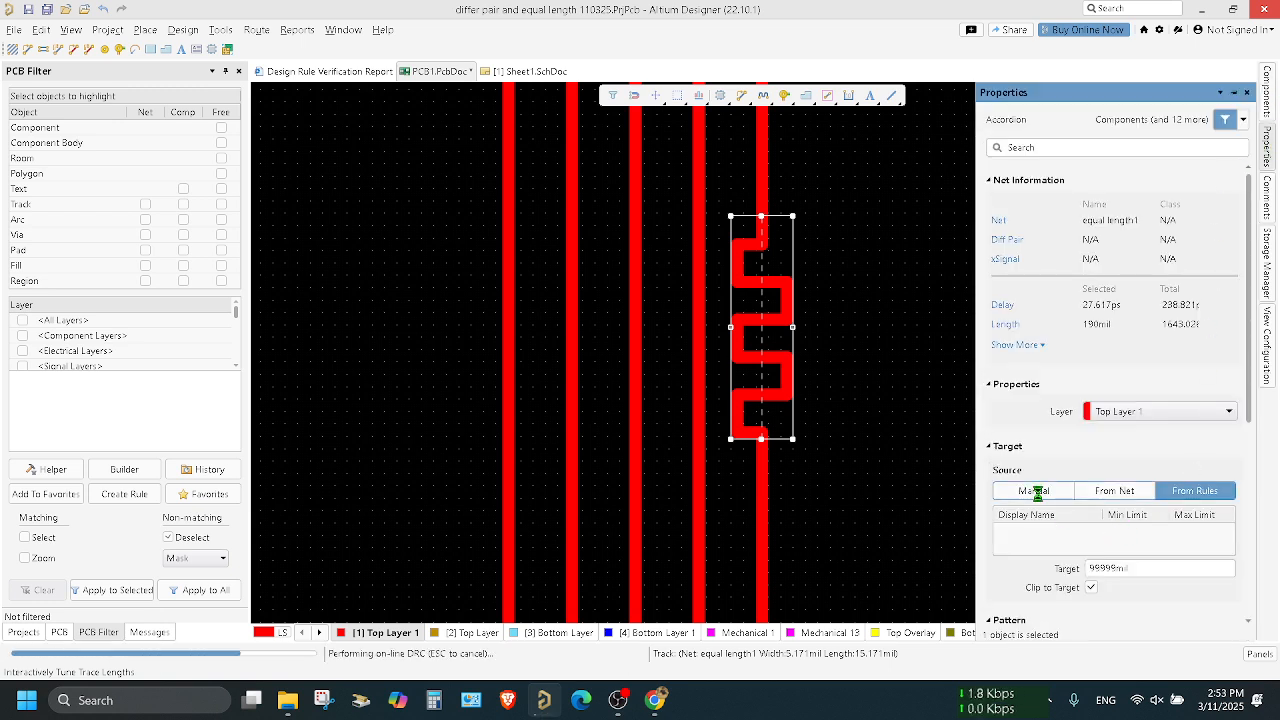
left_click(1110, 494)
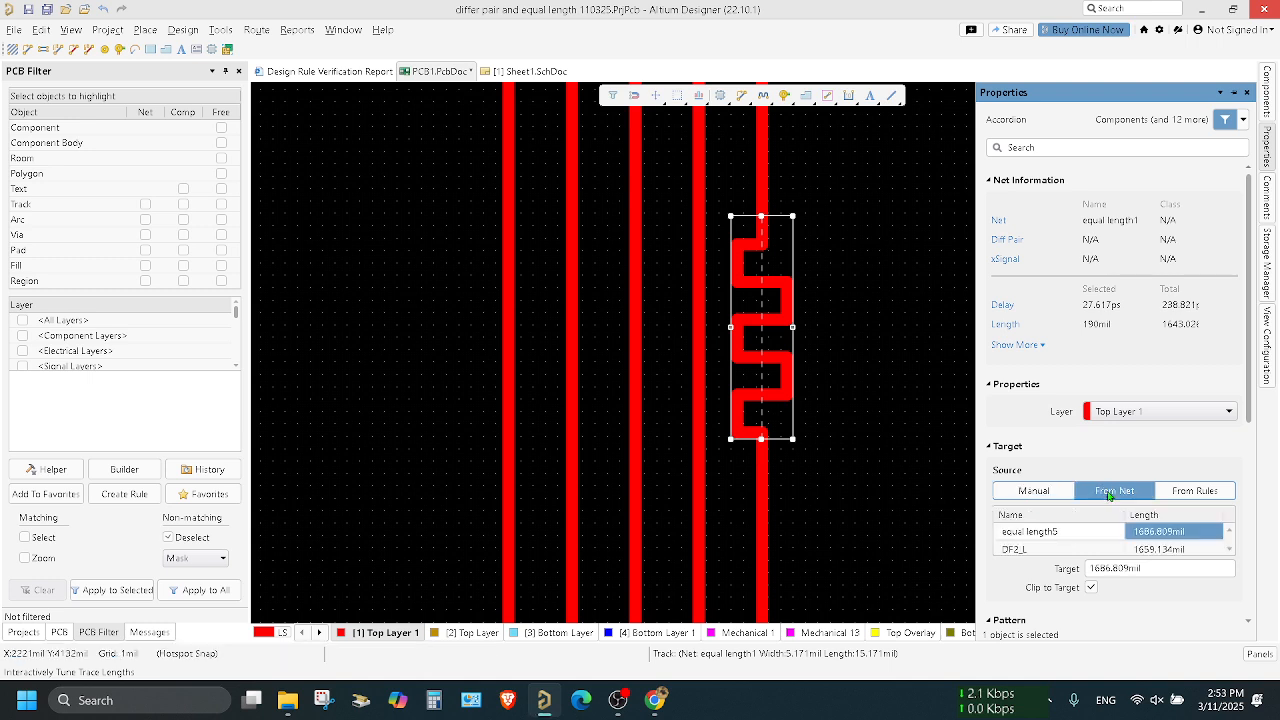
left_click(1034, 345)
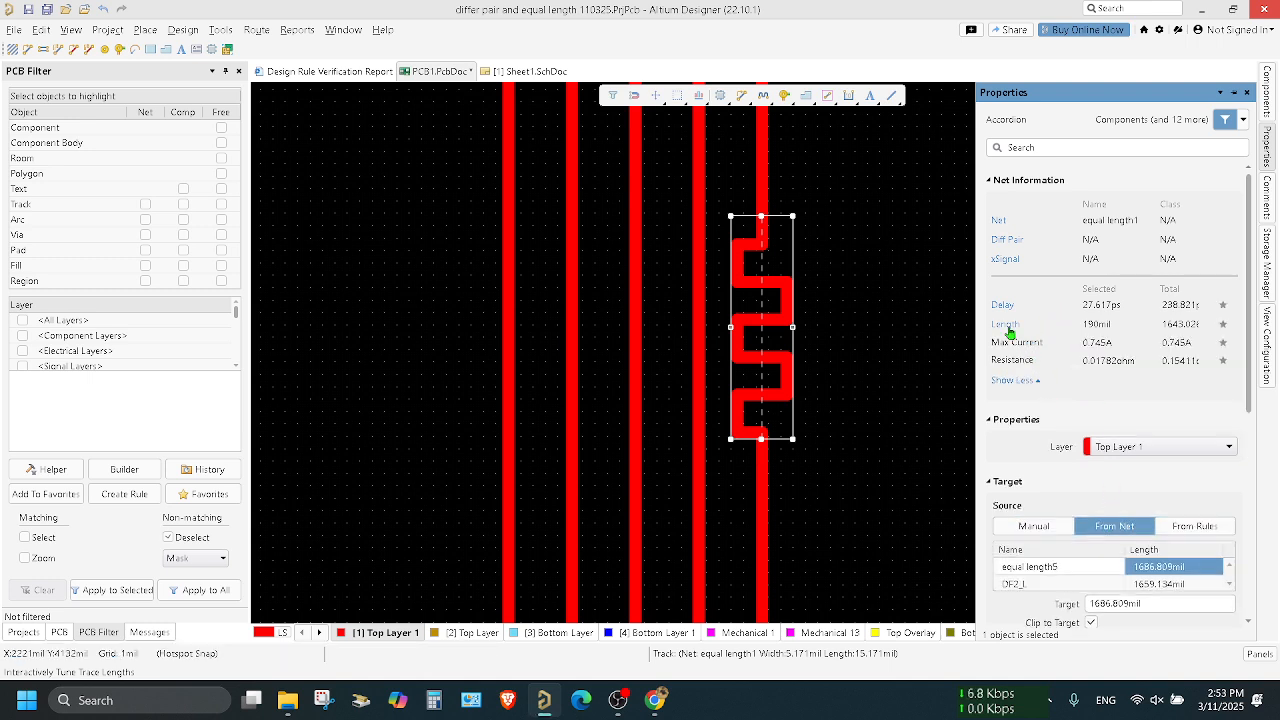
scroll(1104, 363, "down", 5)
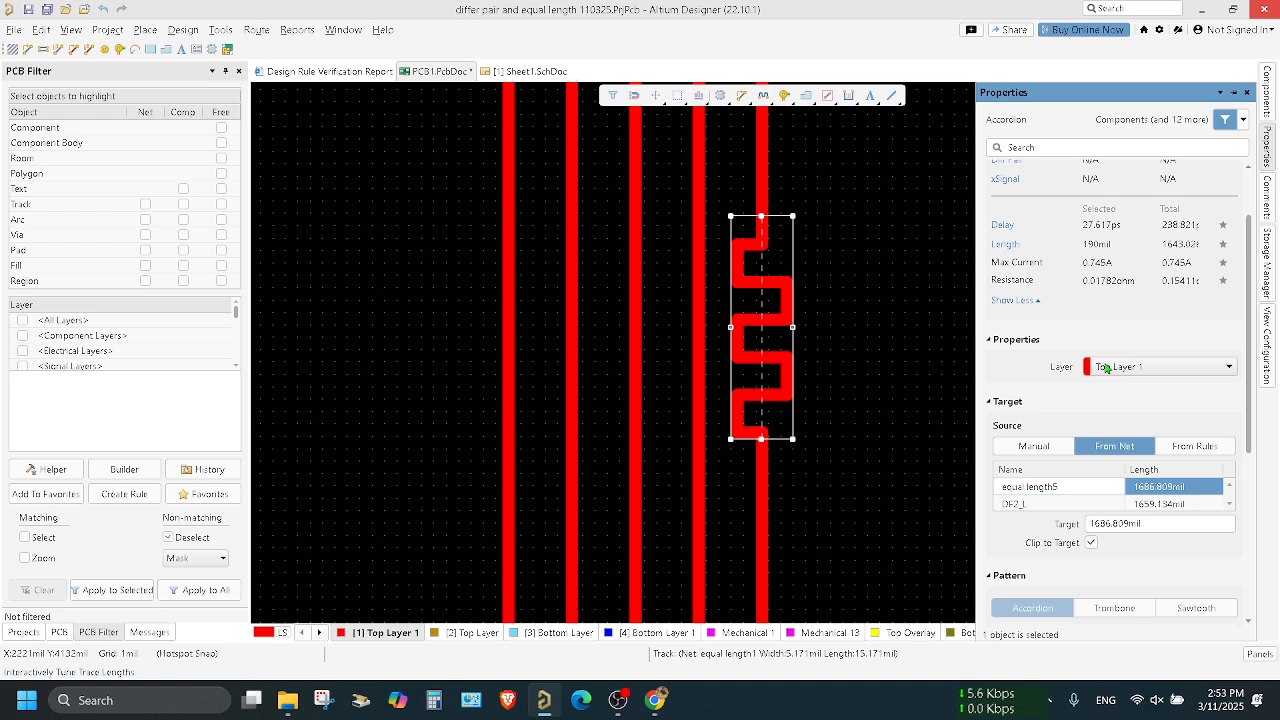
scroll(1104, 363, "down", 3)
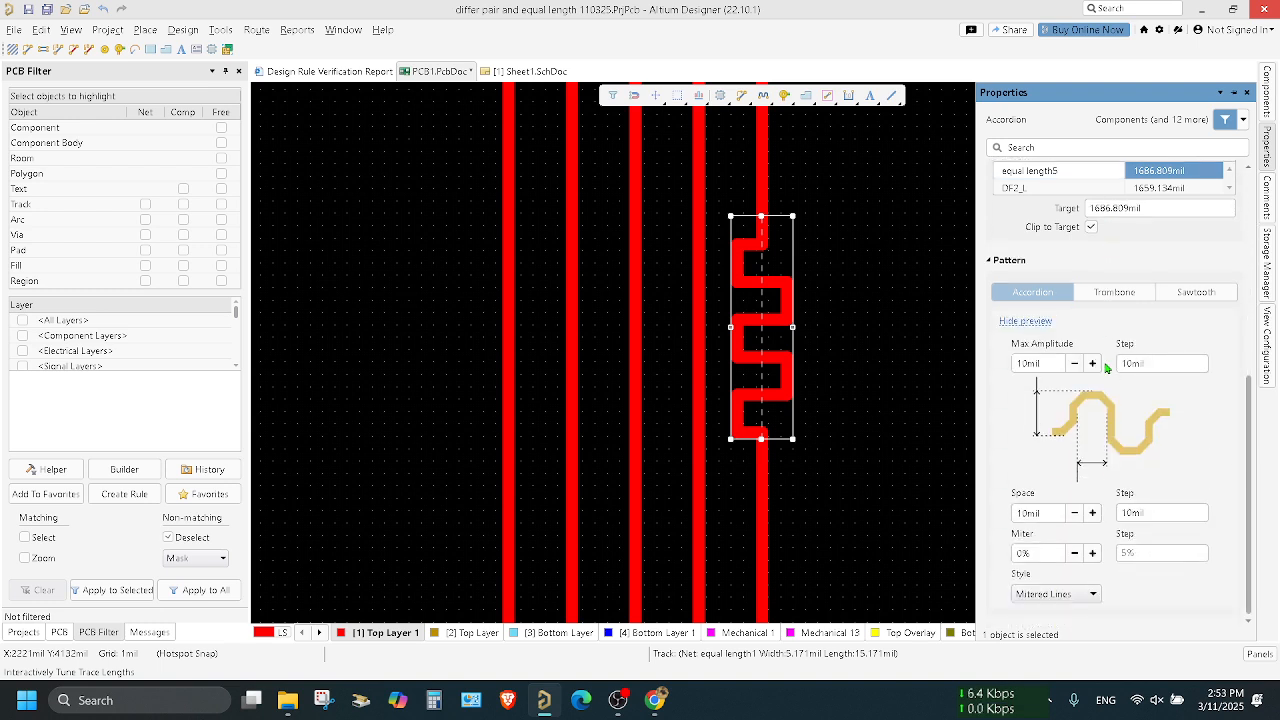
left_click(1091, 226)
scroll(1136, 257, "up", 2)
left_click(1047, 211)
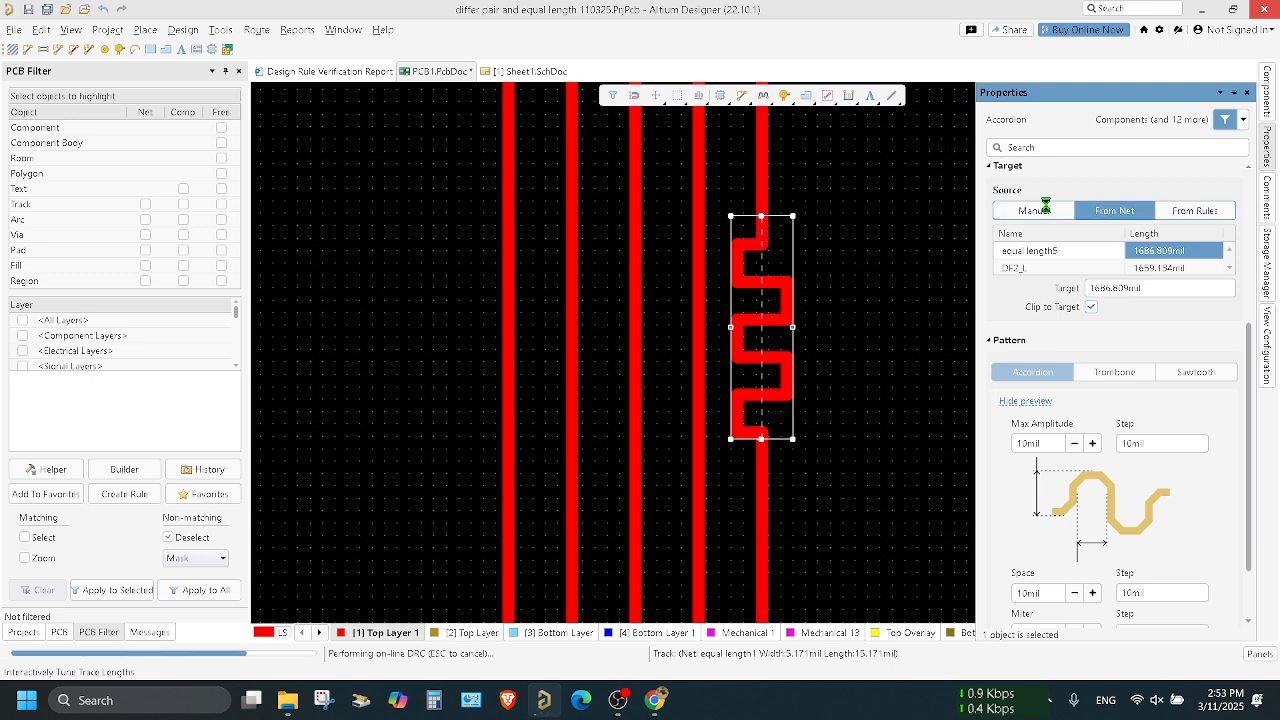
left_click(1112, 288)
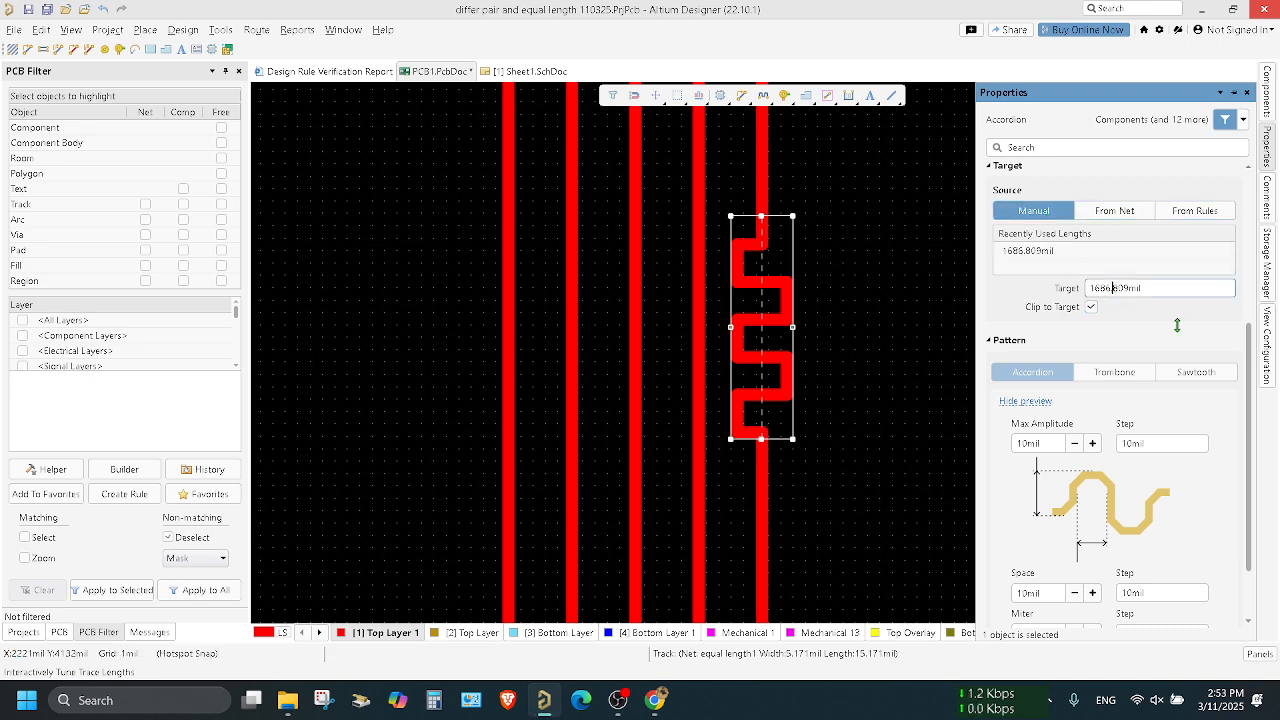
Step: Examine the full net information of the leftmost J2 trace, including its selected and total length
left_click(508, 335)
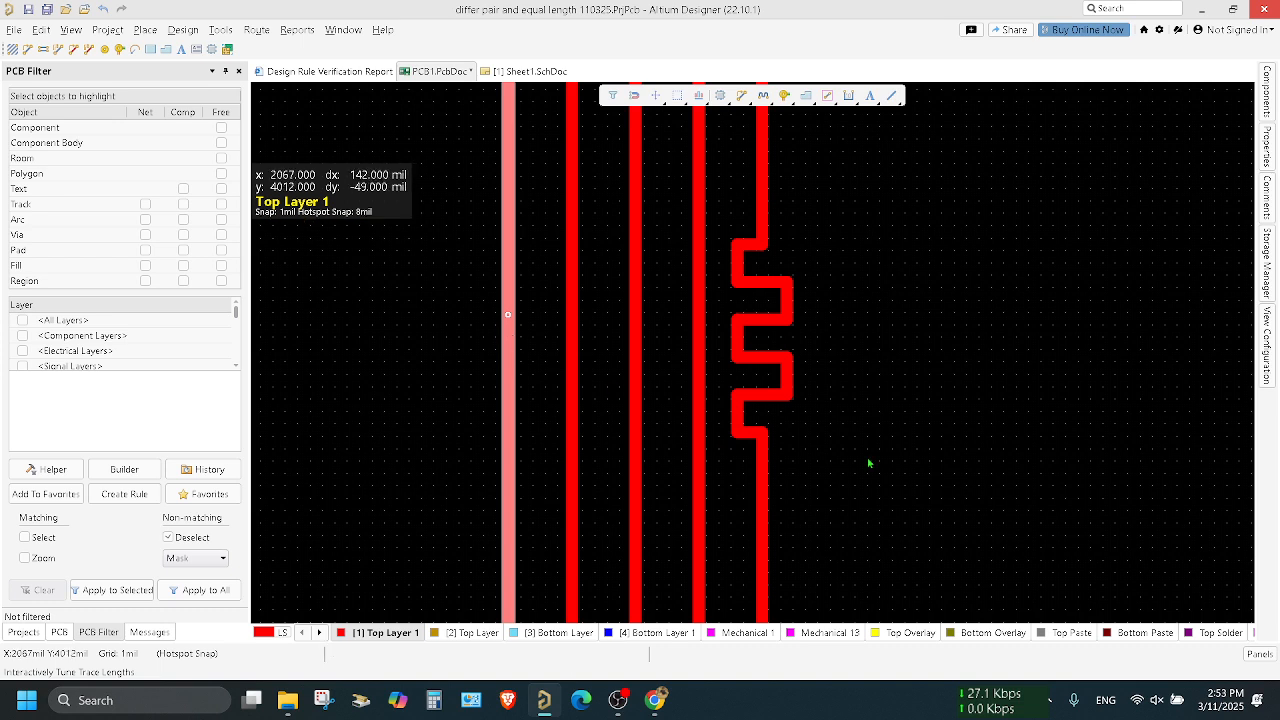
mouse_move(1265, 161)
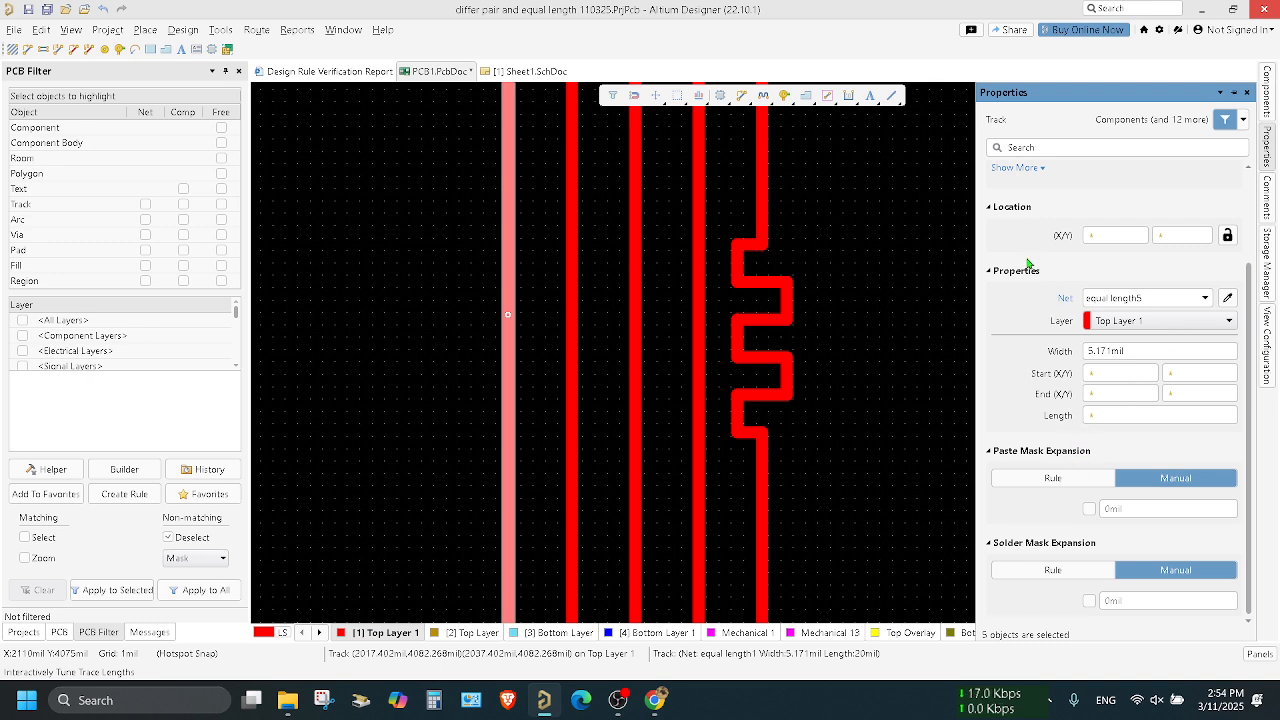
scroll(1037, 408, "up", 2)
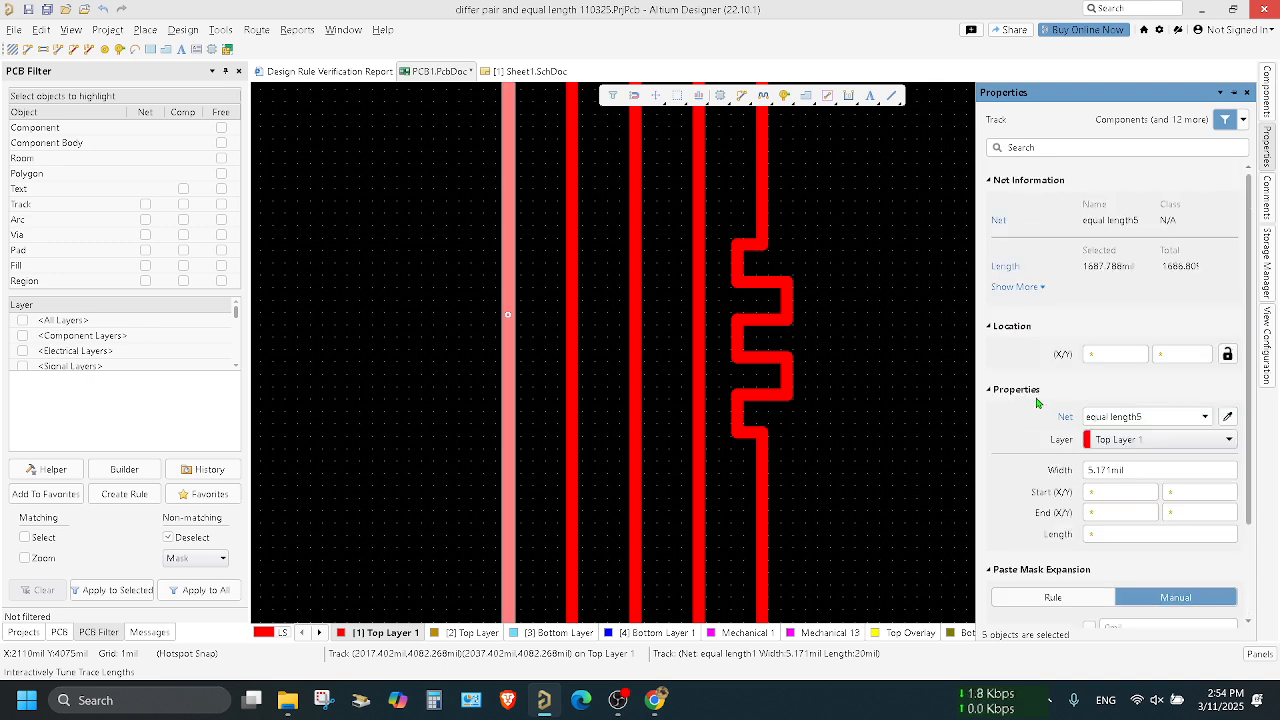
left_click(1015, 287)
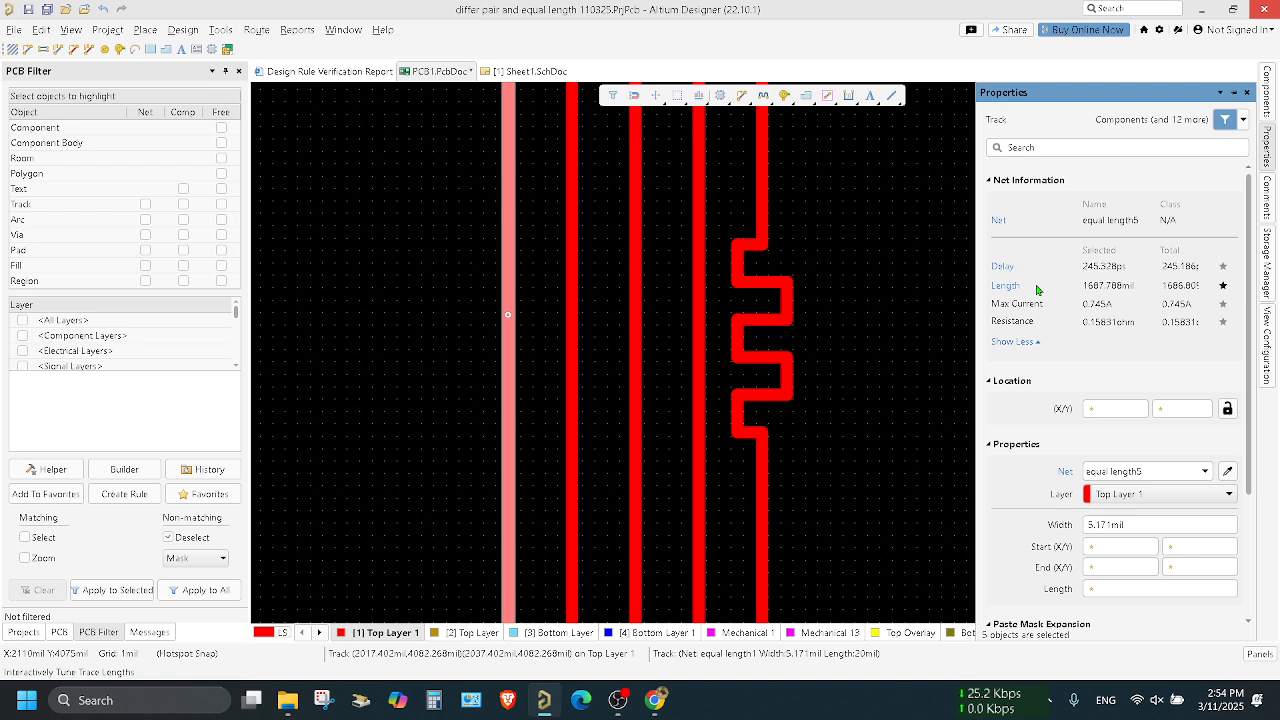
Step: Set the manual target length of the rightmost trace's accordion pattern to 1687.8 mil
left_click(779, 362)
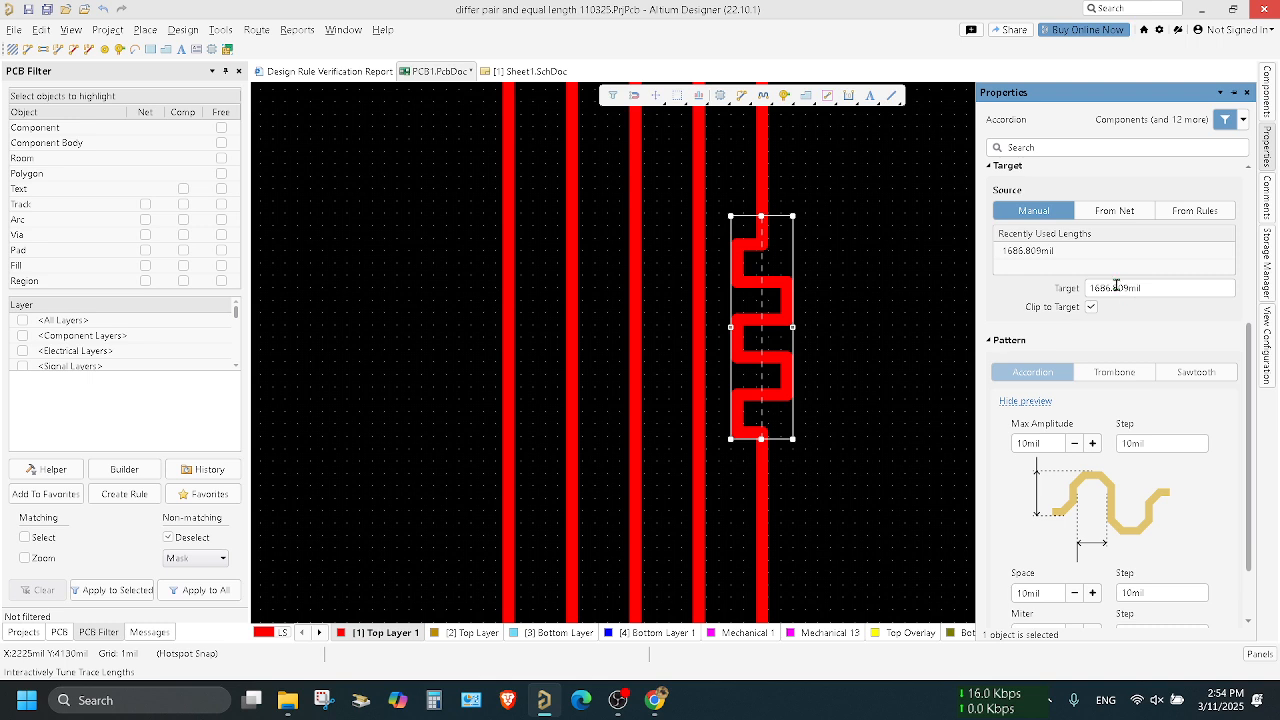
left_click(1116, 287)
key("BackSpace")
type("4")
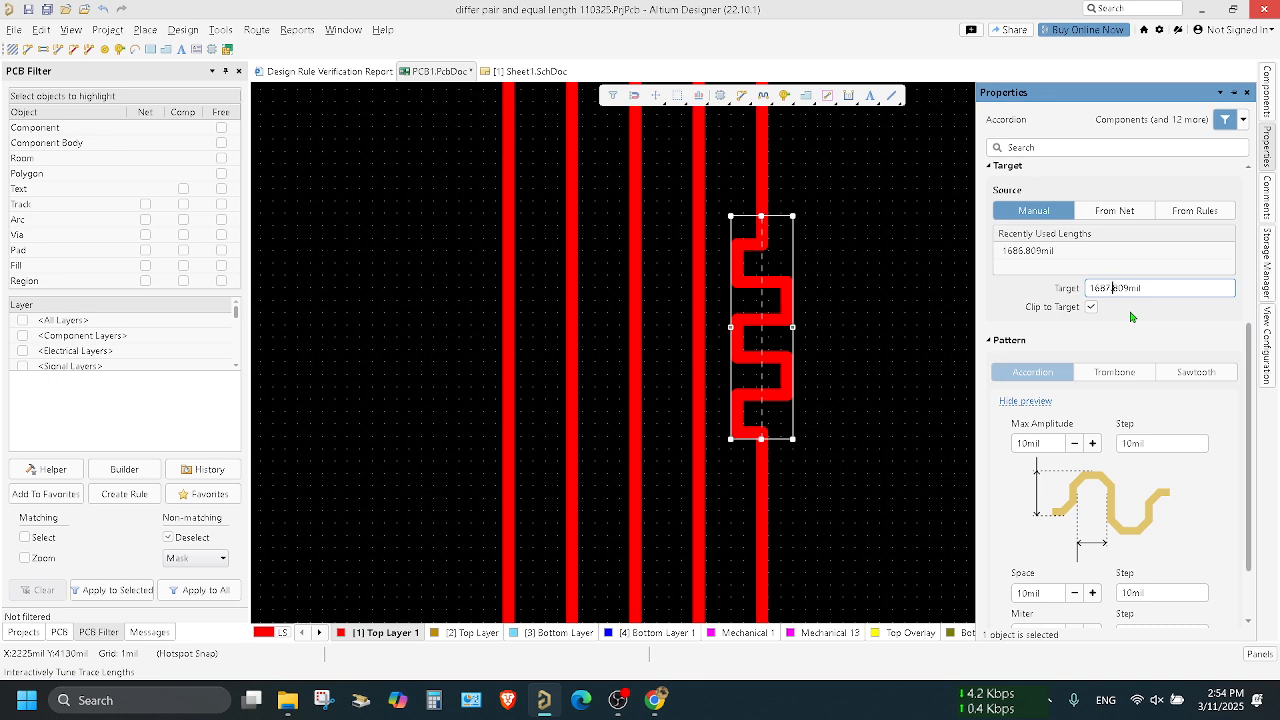
key("BackSpace")
key("BackSpace")
key("Return")
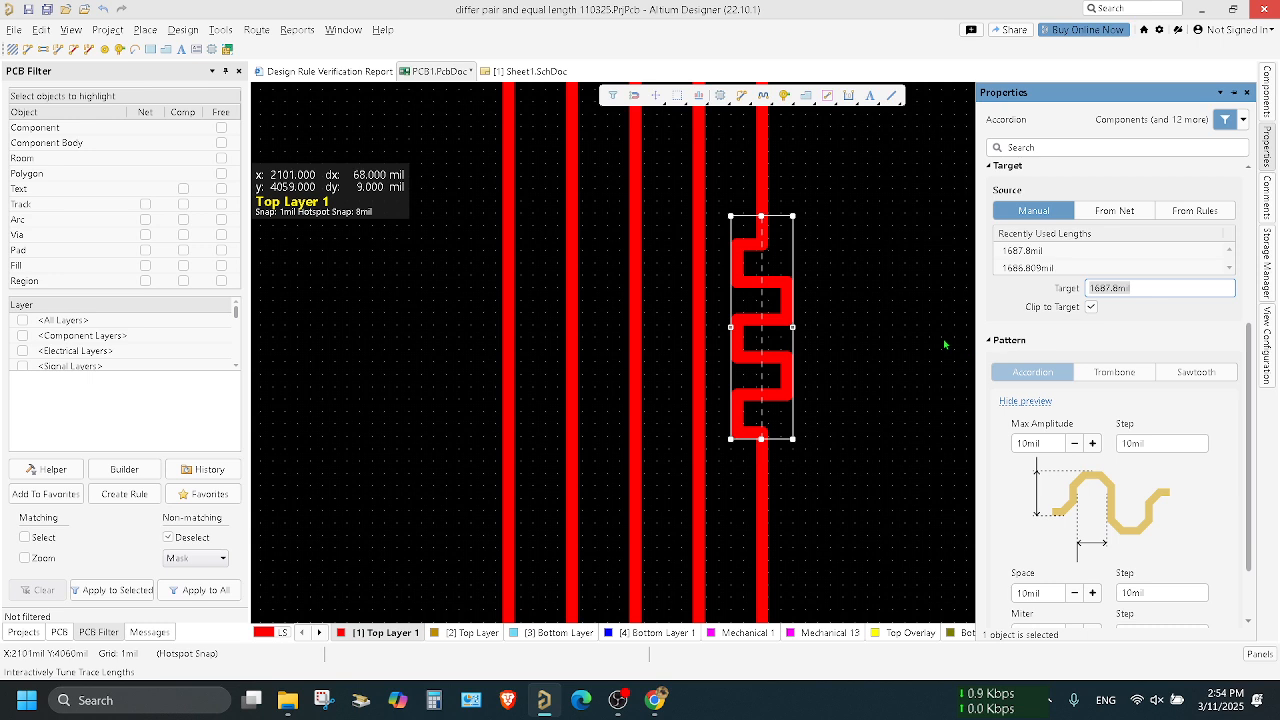
left_click(1027, 250)
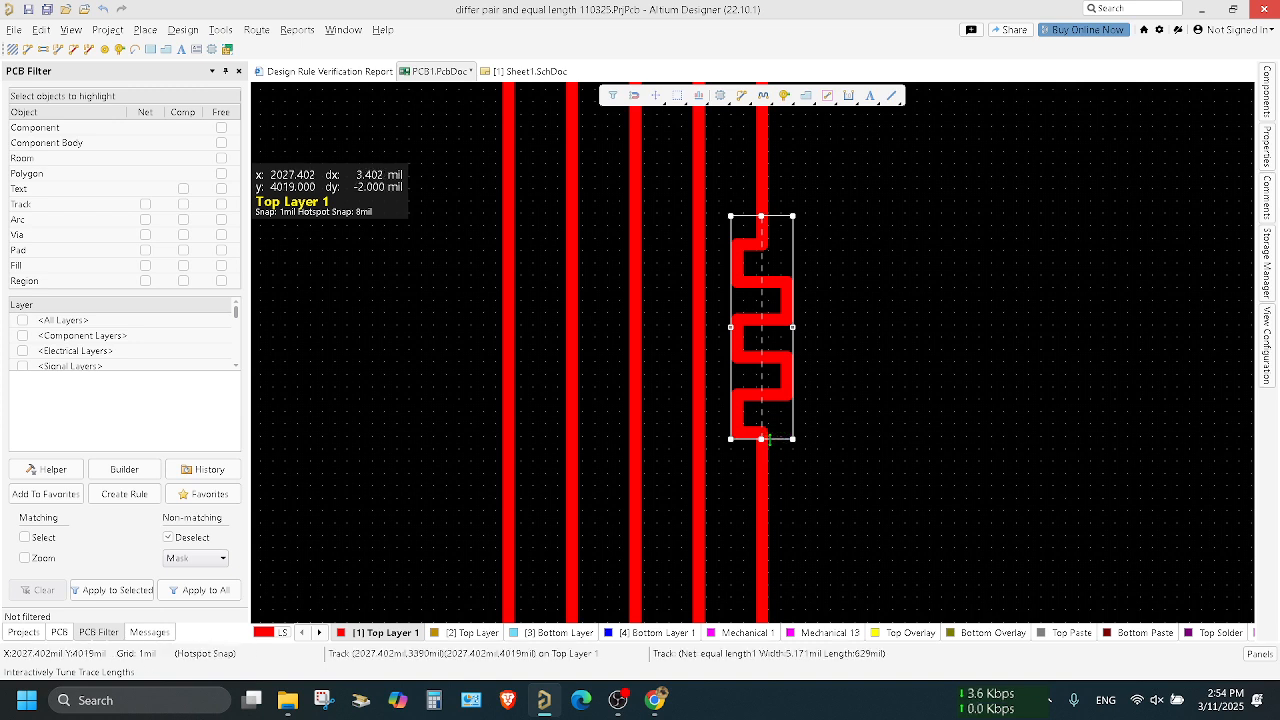
Step: Shorten the accordion pattern by about 16 mil at its lower end, and check the properties of the whole rightmost trace
left_click_drag(771, 434, 792, 398)
left_click(945, 264)
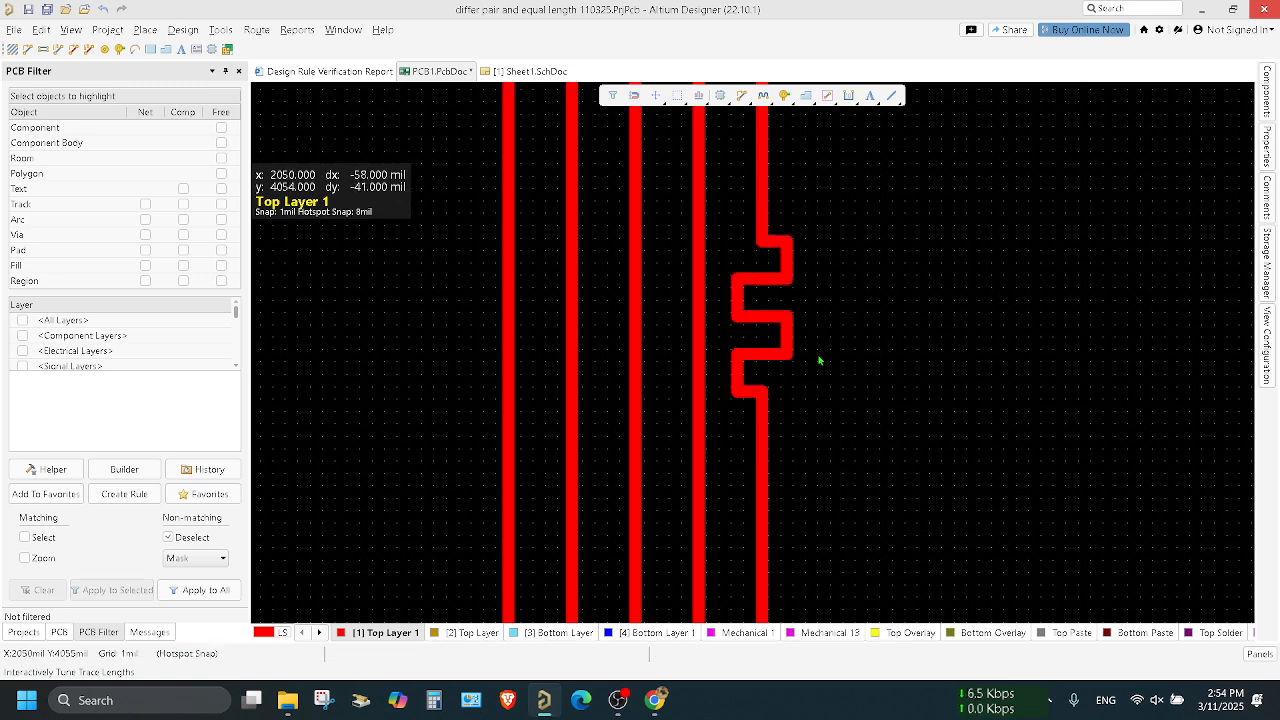
left_click(766, 496)
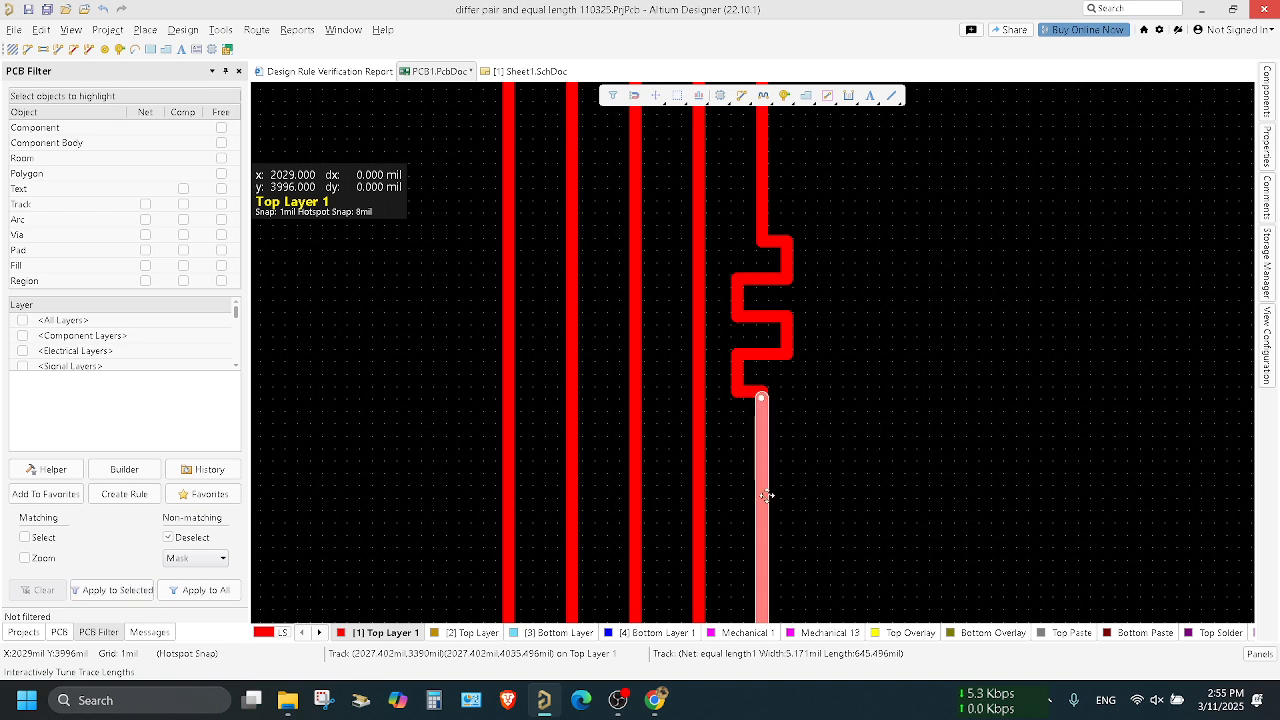
key("Tab")
key("Tab")
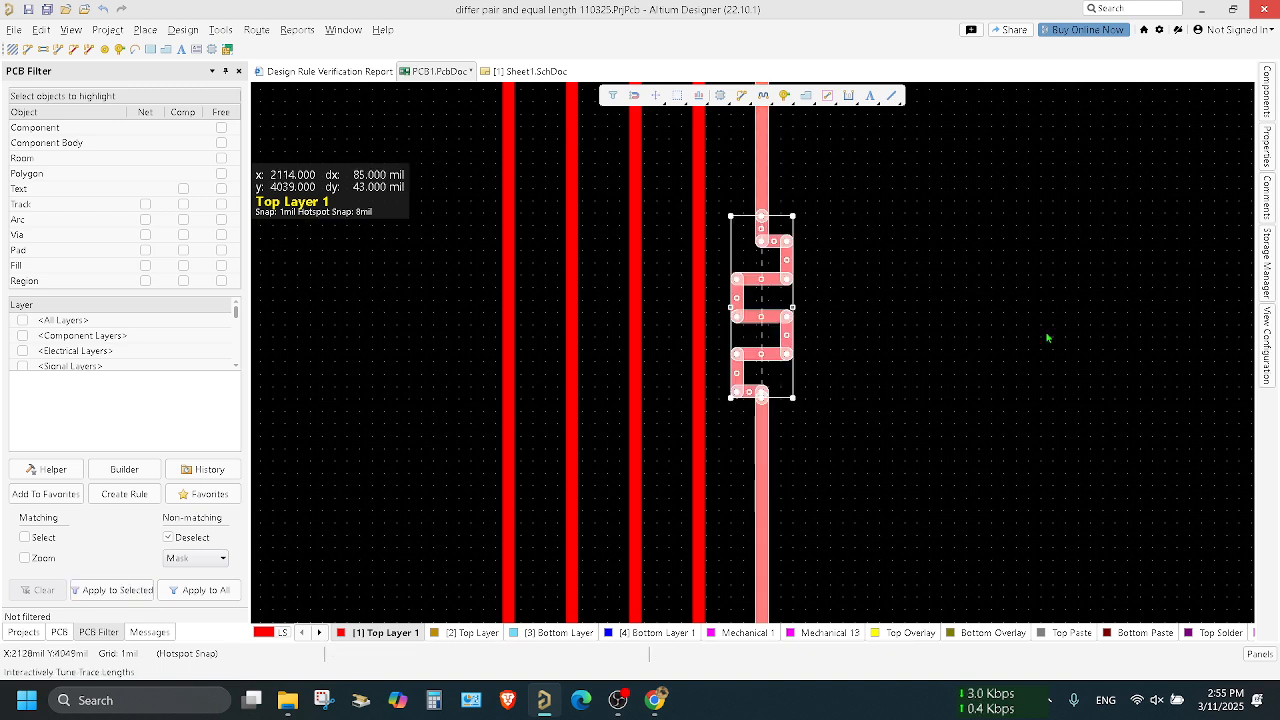
left_click(1268, 165)
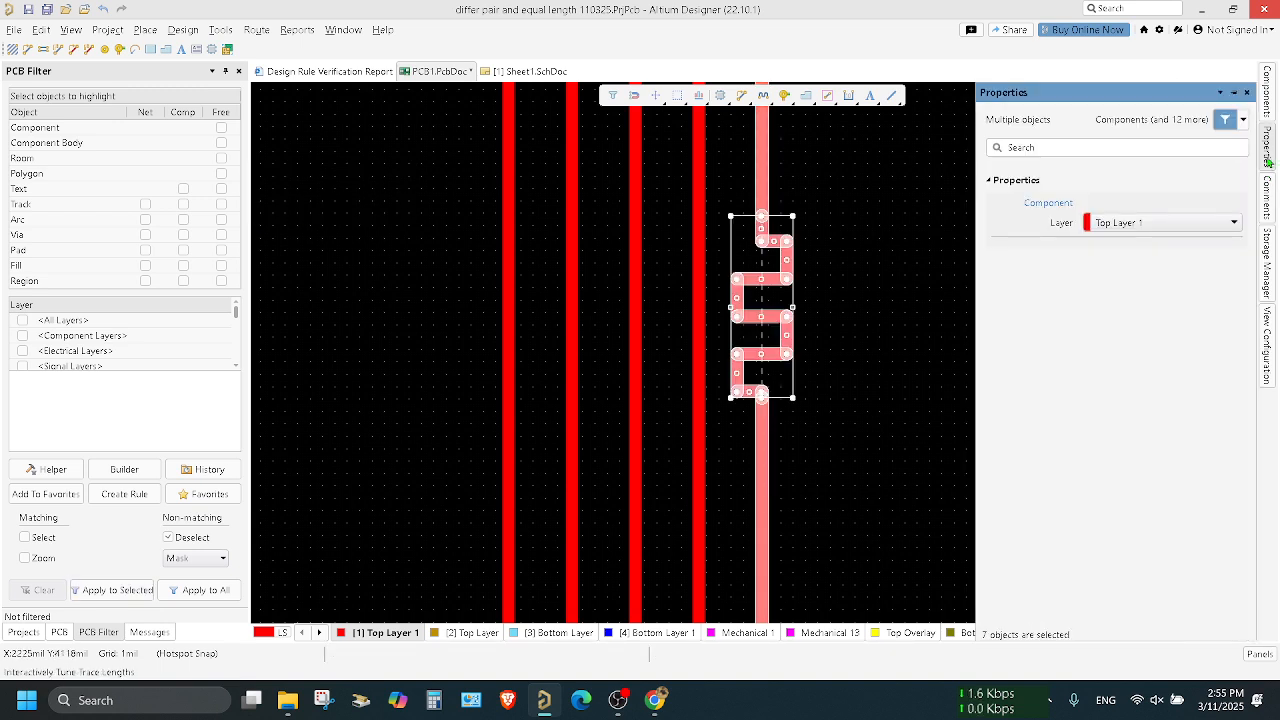
left_click(951, 336)
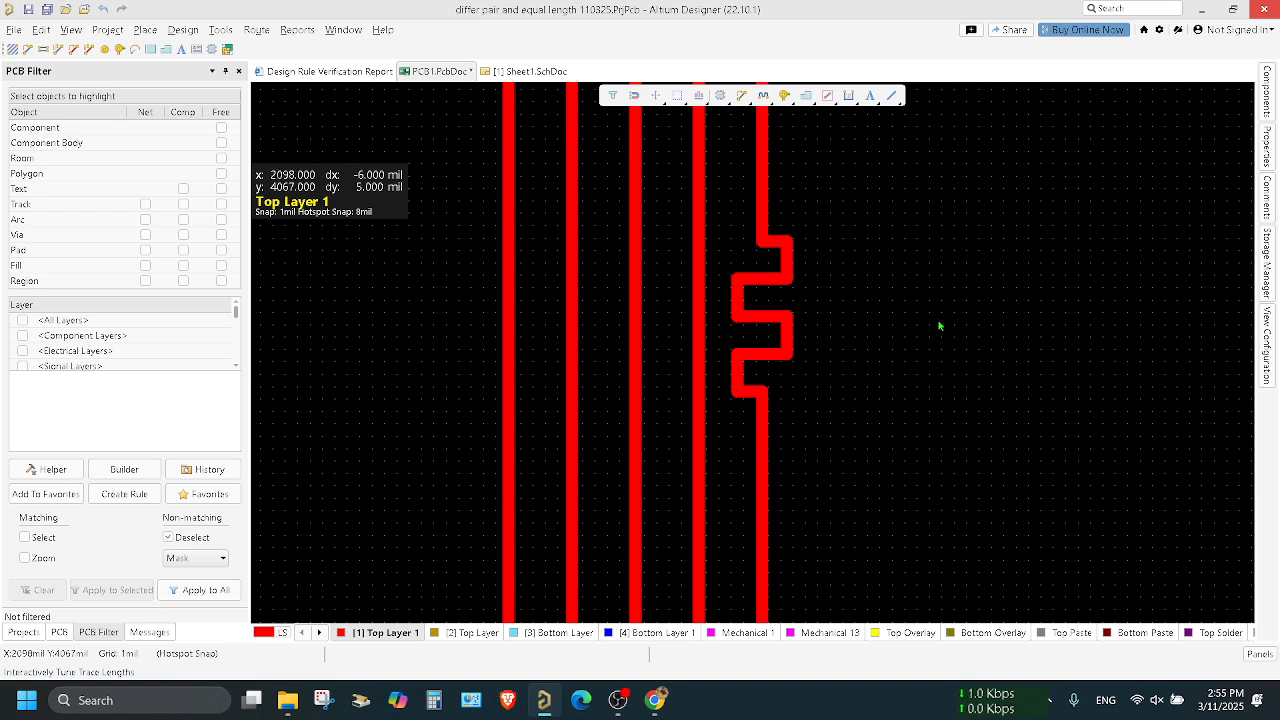
Step: Select the whole fourth trace from the left and examine its full net information, including its selected and total length
left_click(703, 438)
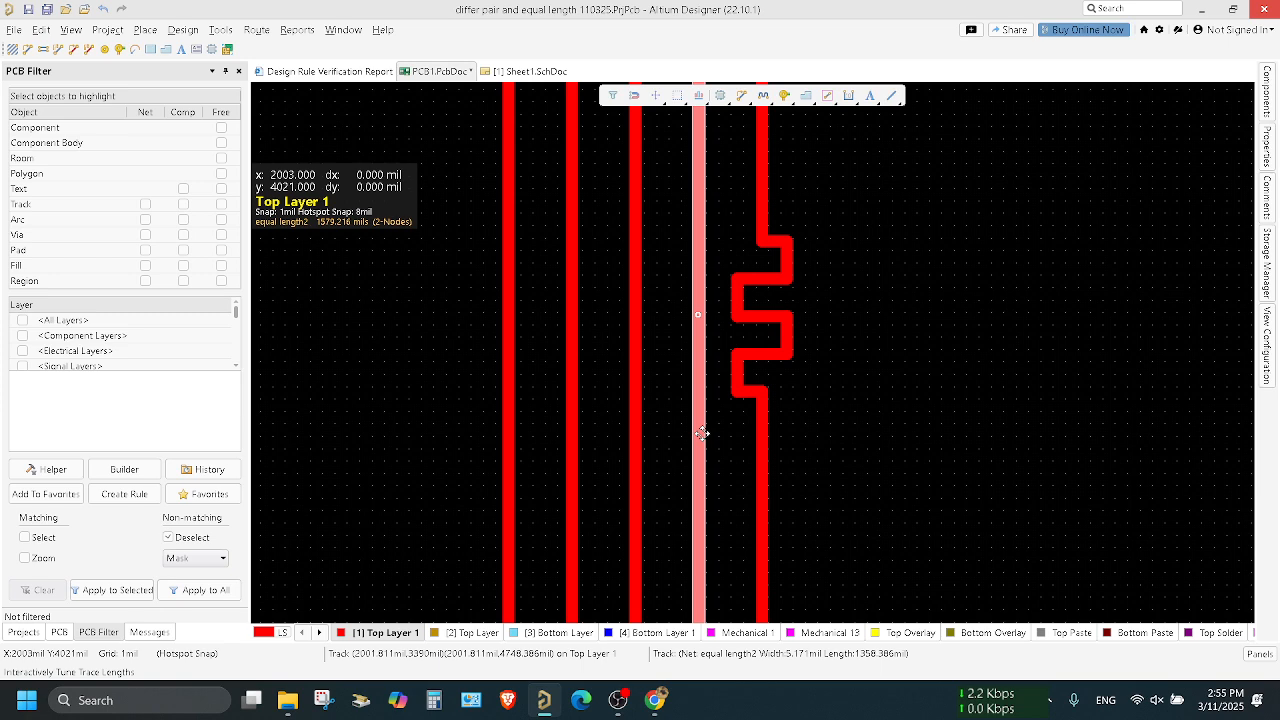
scroll(747, 481, "down", 5)
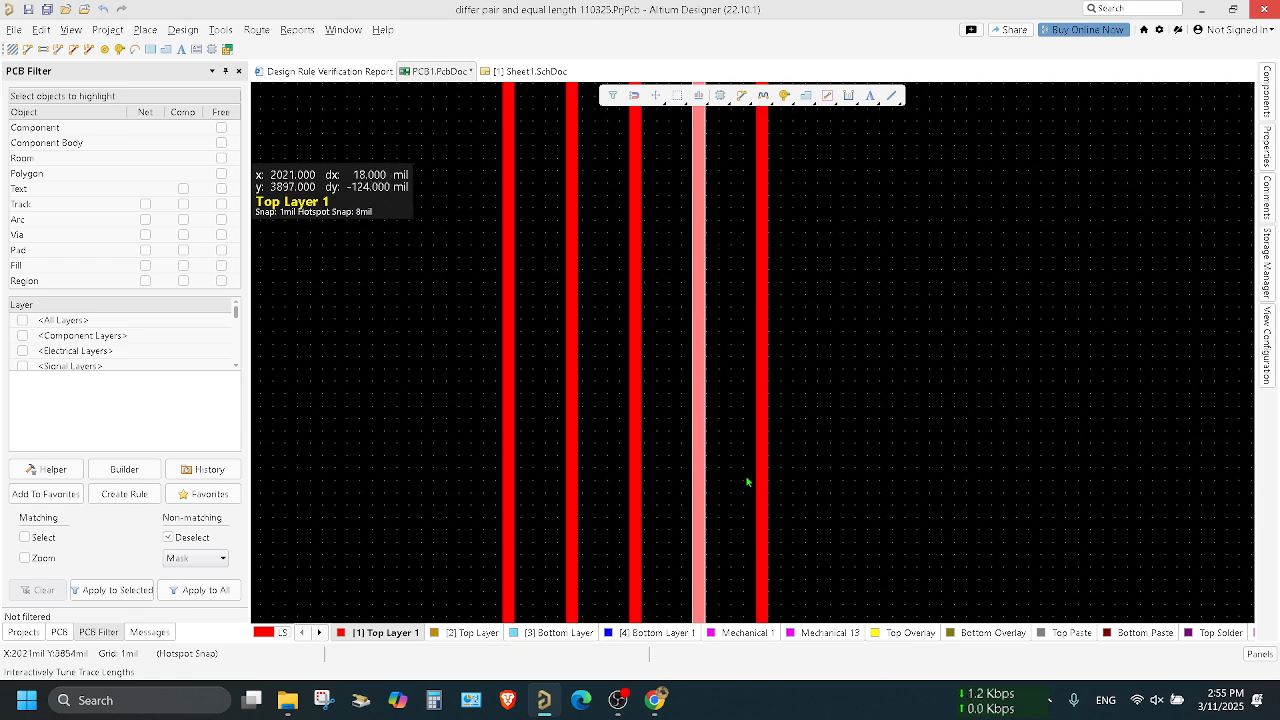
left_click(1268, 160)
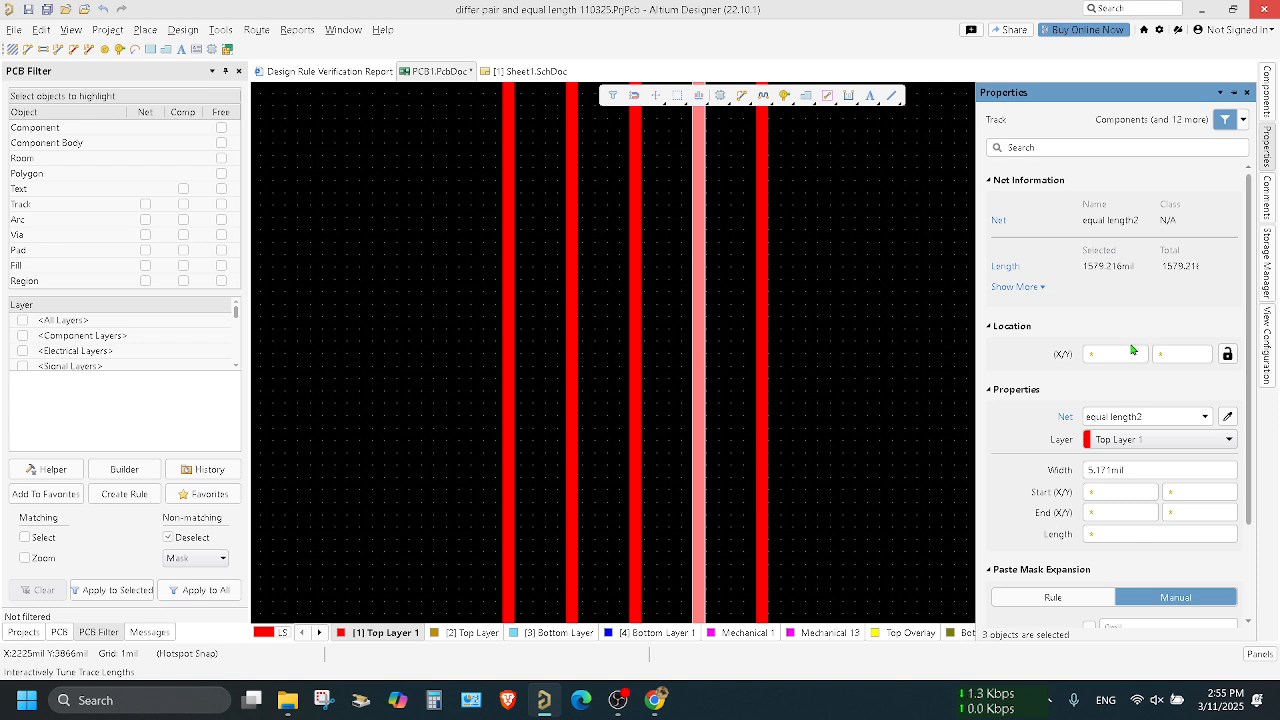
left_click(1033, 288)
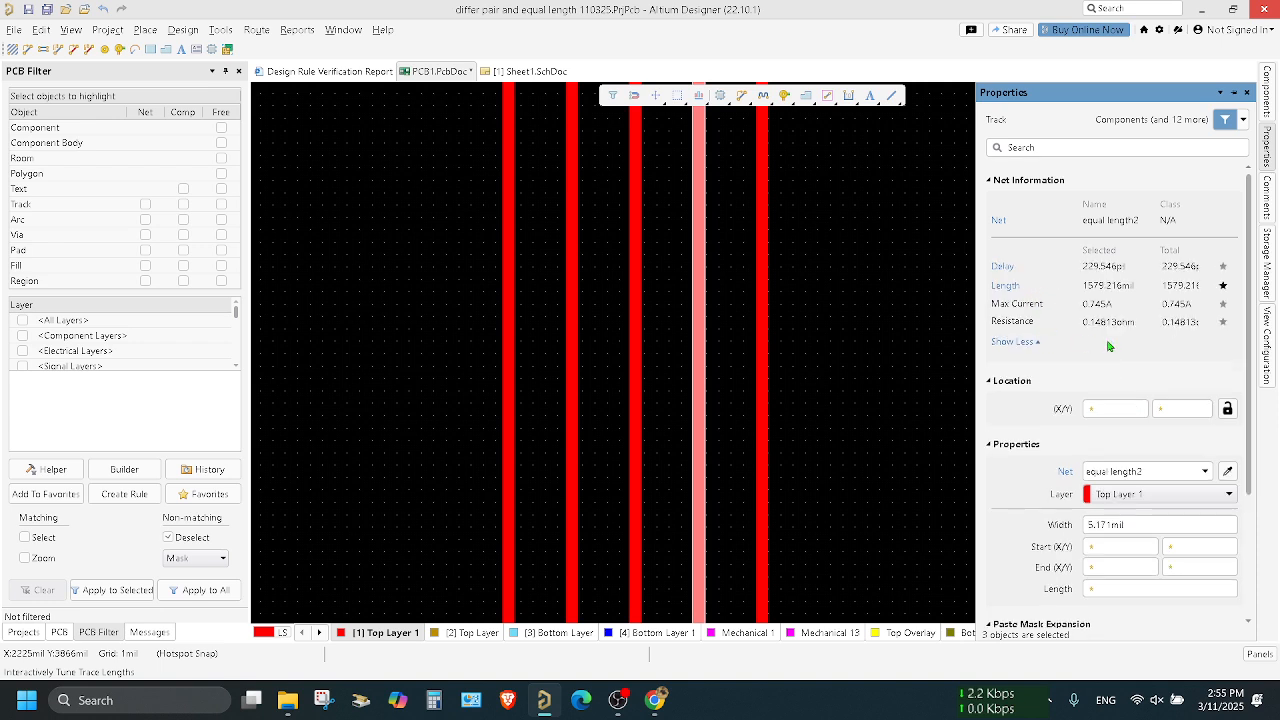
scroll(1108, 345, "down", 3)
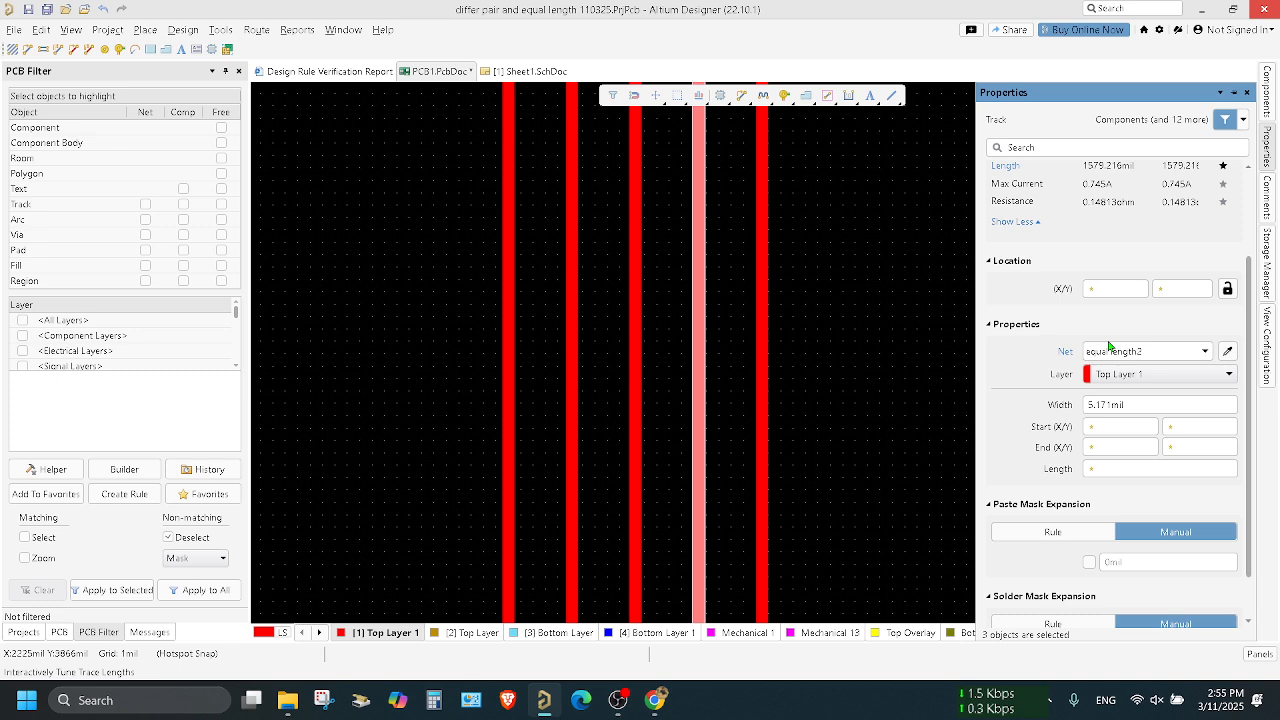
scroll(1108, 345, "down", 1)
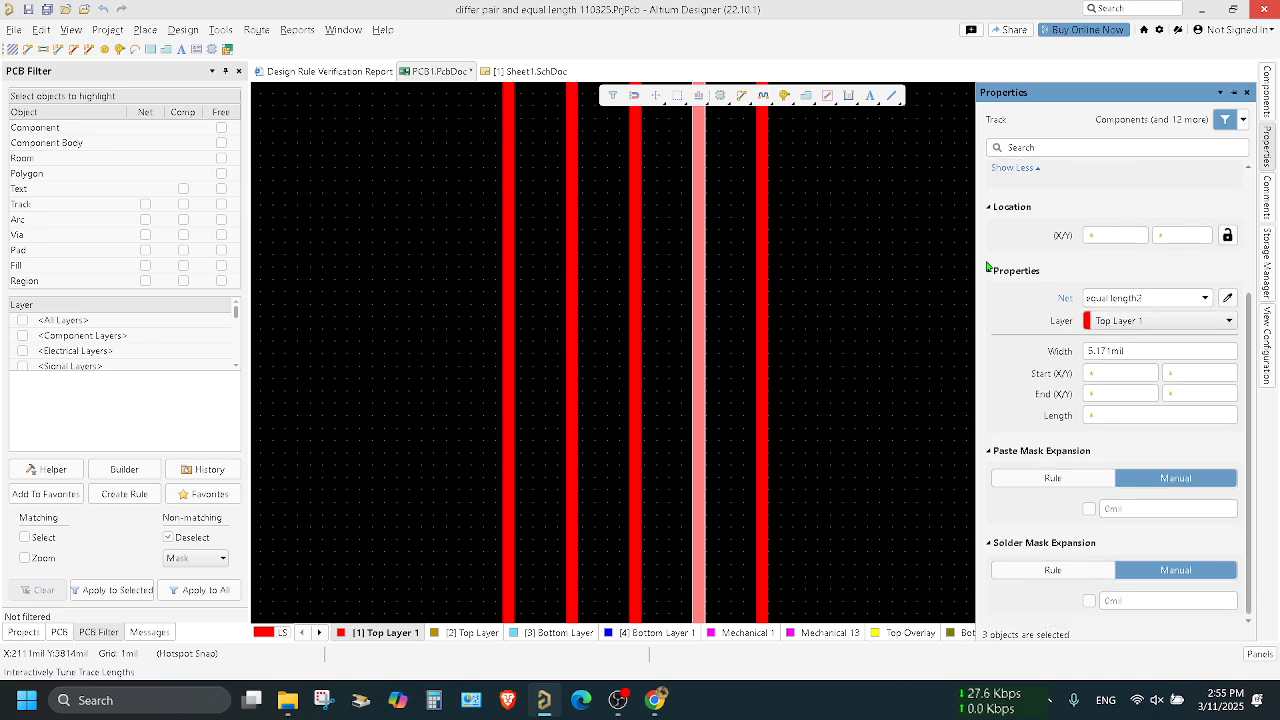
scroll(987, 266, "up", 4)
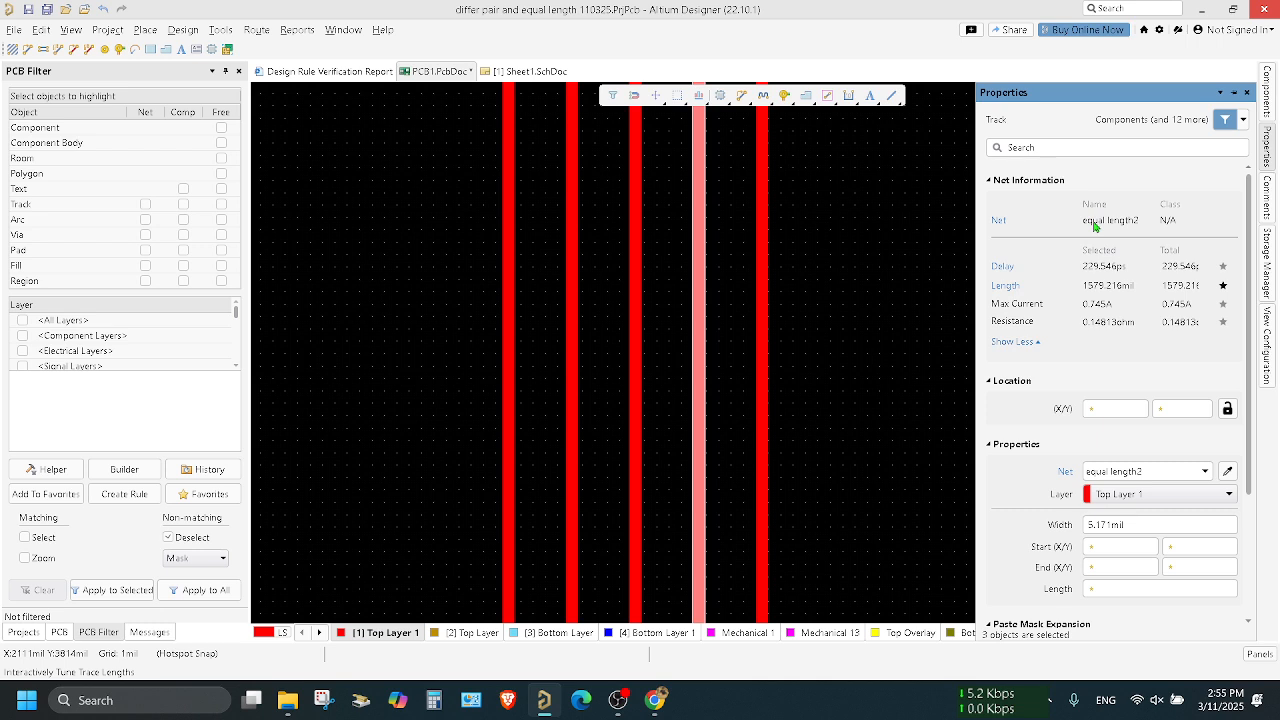
Step: Locate the equal length2 net in the net list and widen the list to read the routed lengths, then clear the trace selection
left_click(1004, 223)
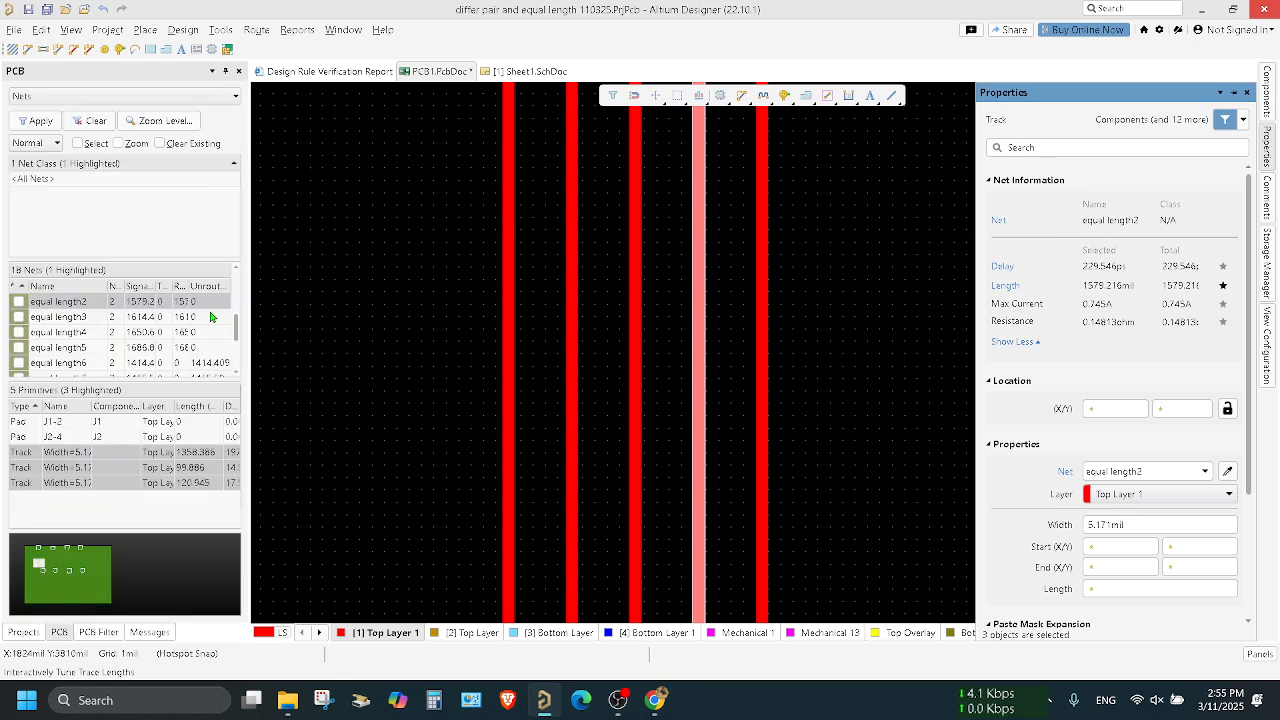
left_click_drag(248, 238, 334, 238)
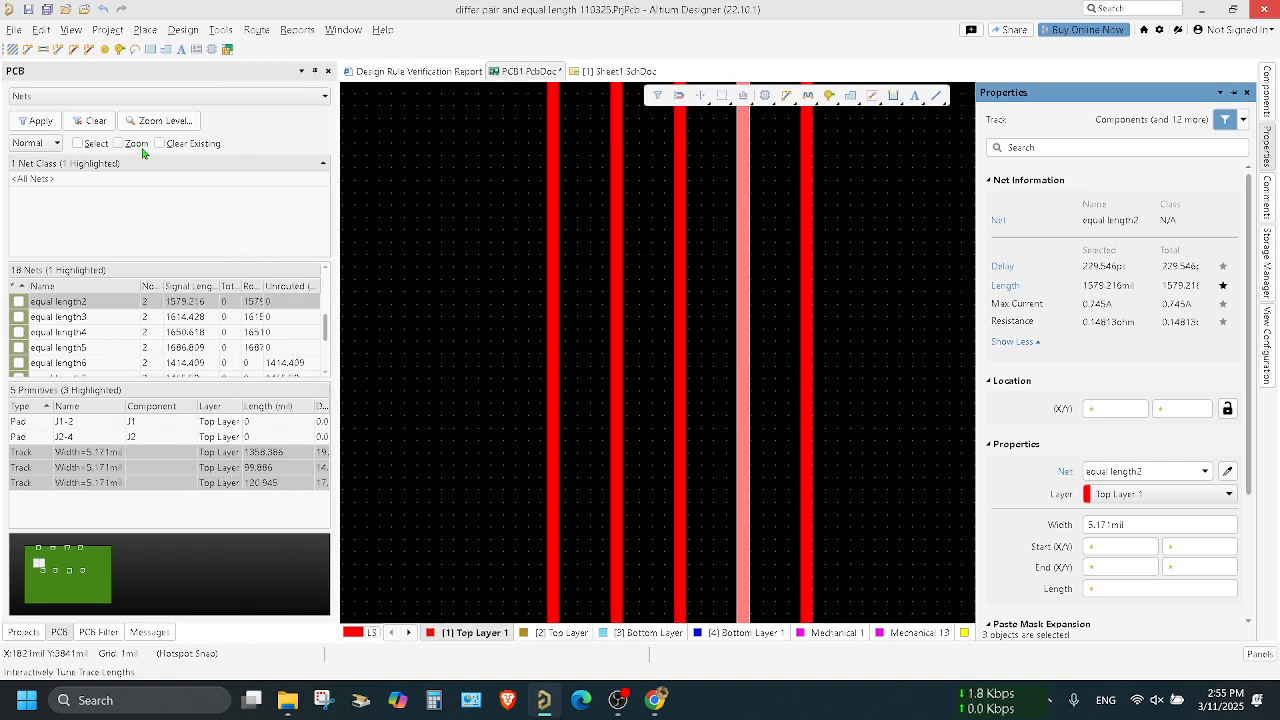
left_click(222, 96)
left_click(222, 101)
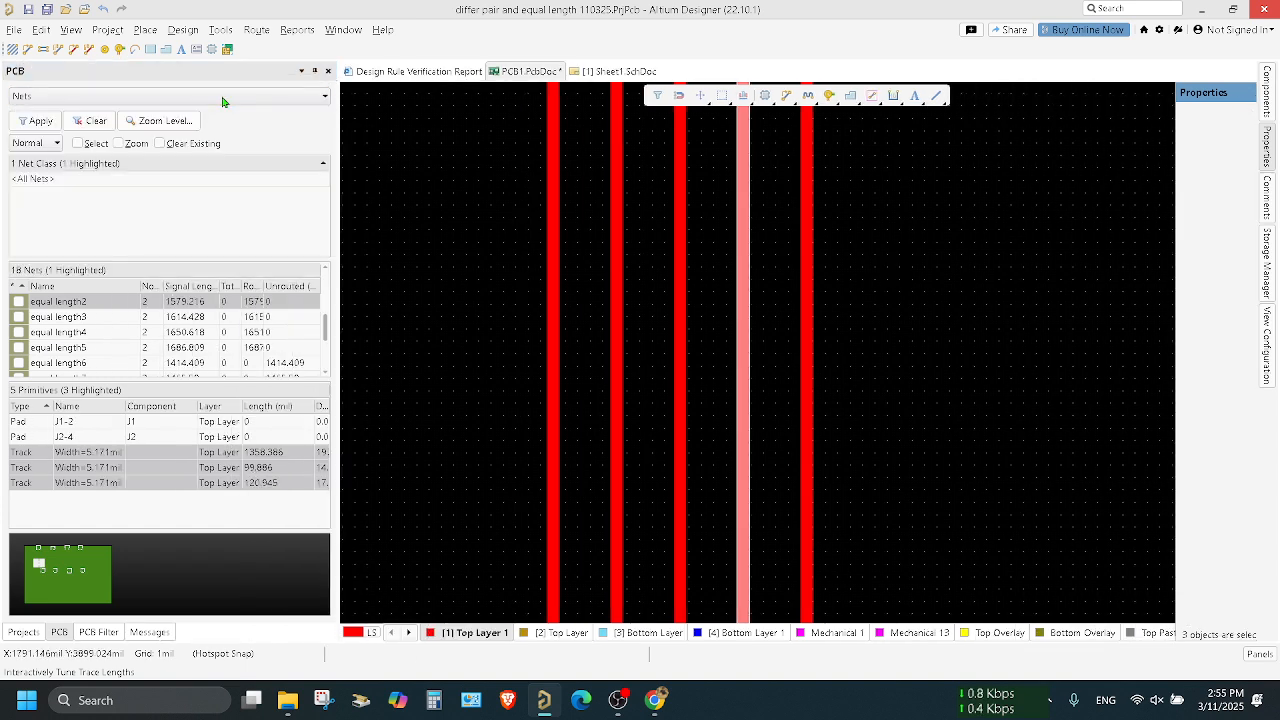
left_click(223, 95)
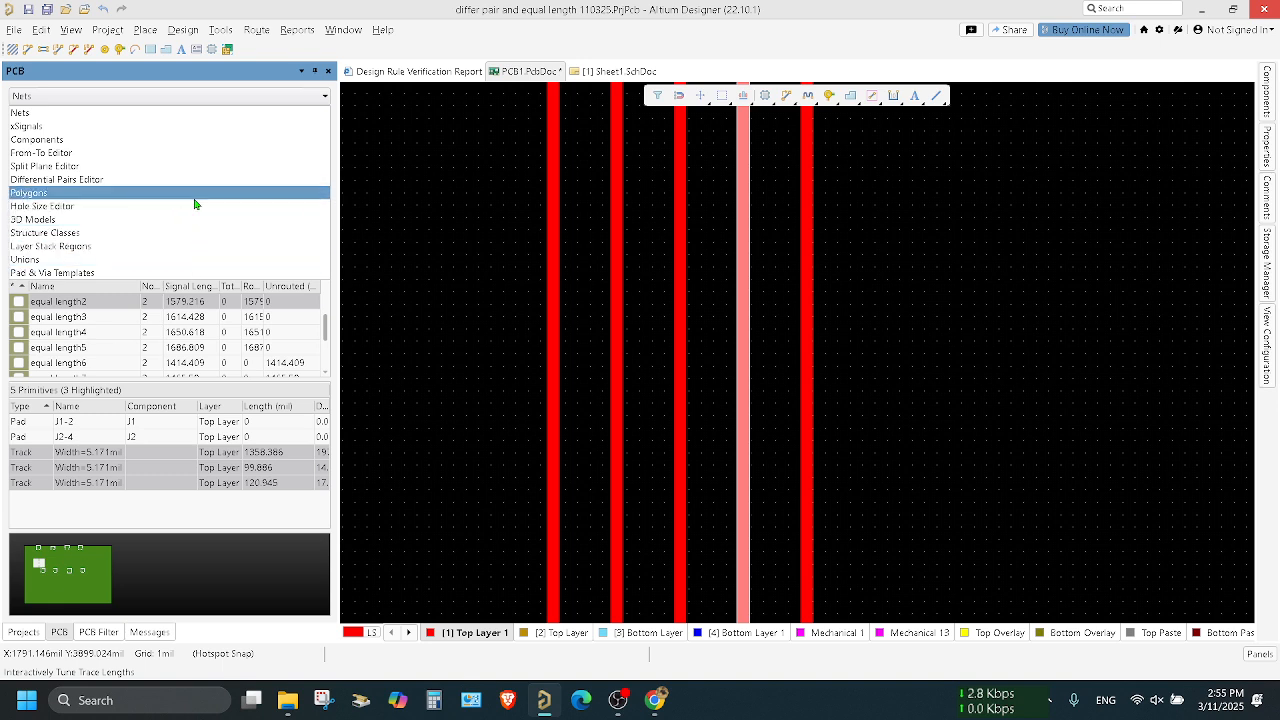
left_click(497, 249)
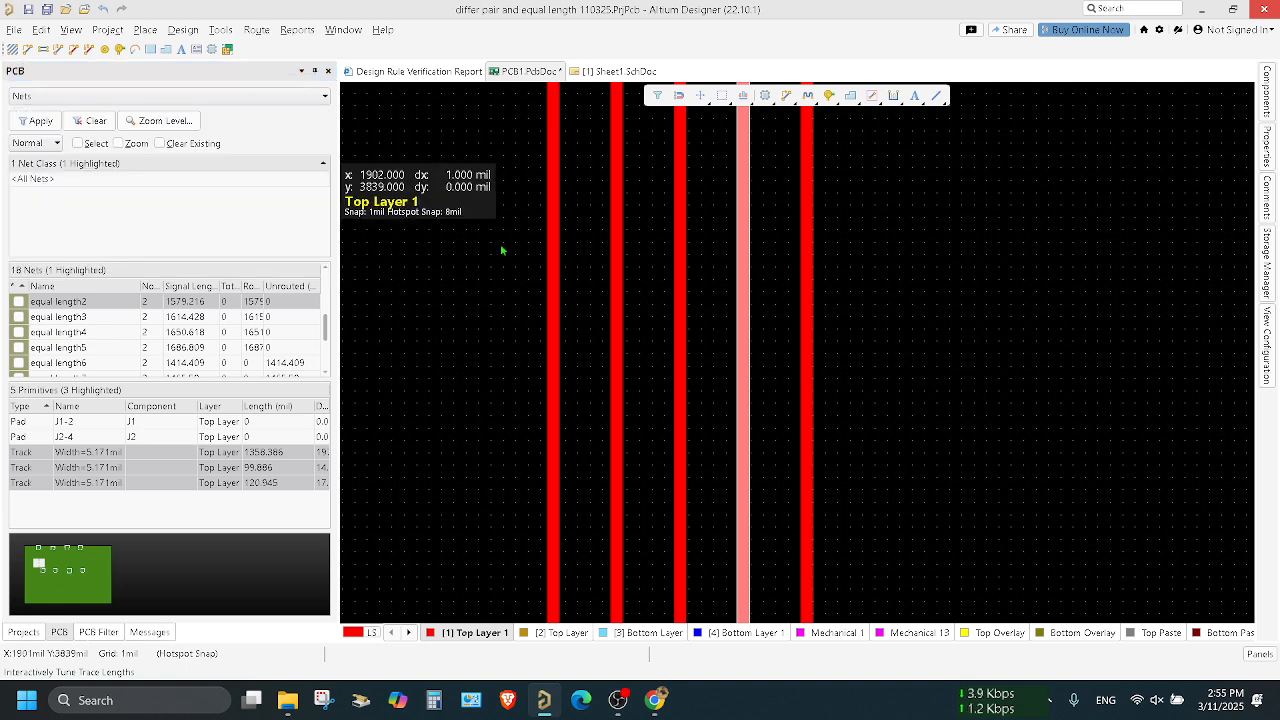
left_click(757, 343)
left_click(743, 341)
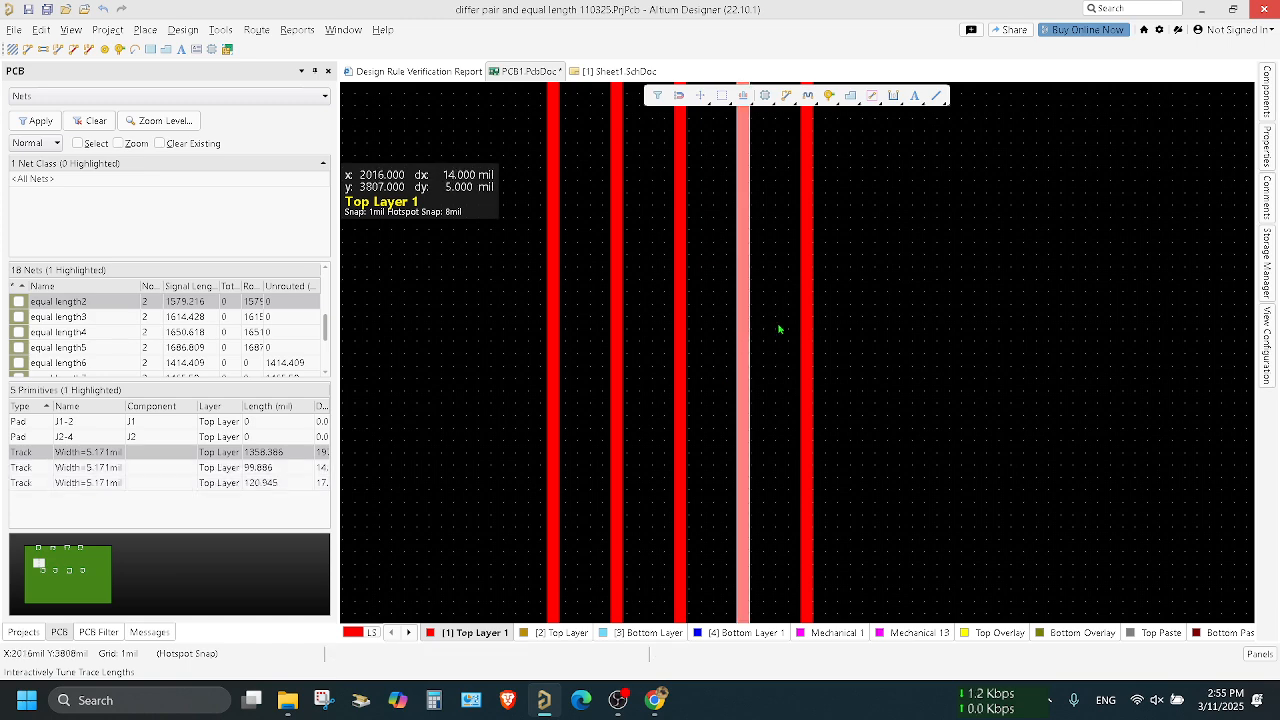
left_click(779, 328)
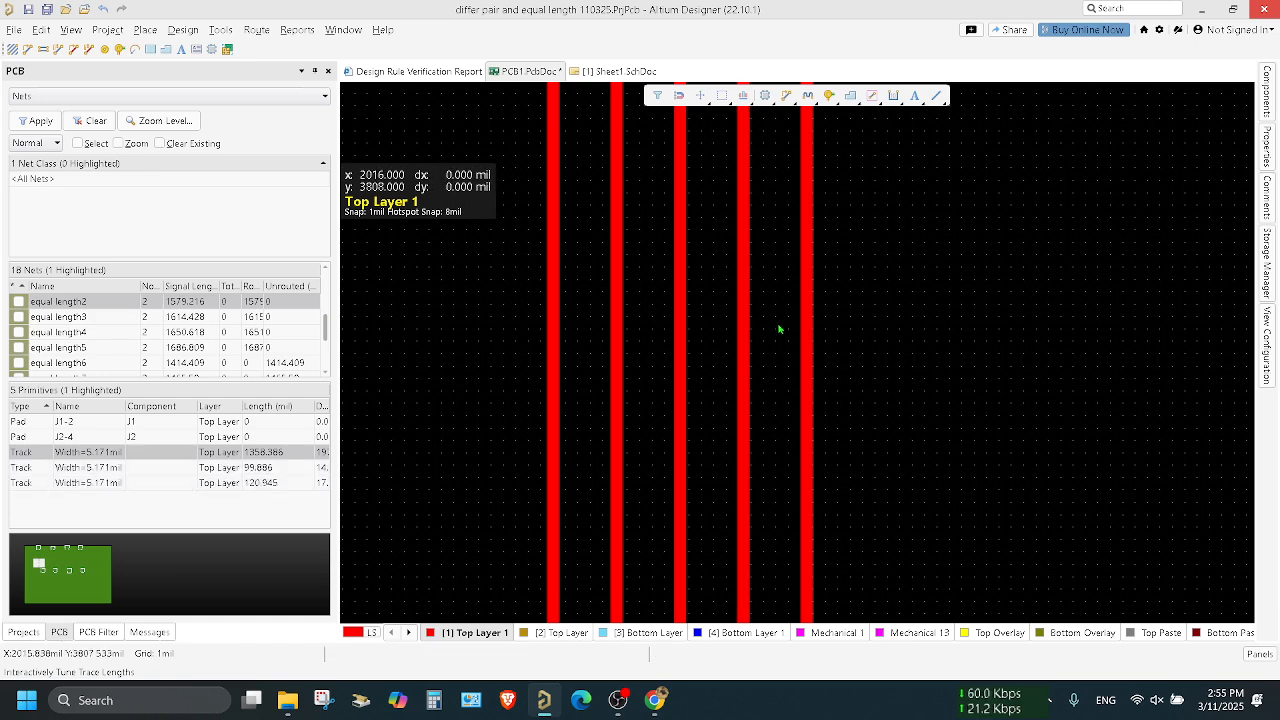
Step: Move the upper end of the rightmost trace's accordion pattern down and extend its lower end, making the pattern about 125 mil long
scroll(779, 328, "down", 2, "ctrl")
scroll(779, 328, "down", 2, "ctrl")
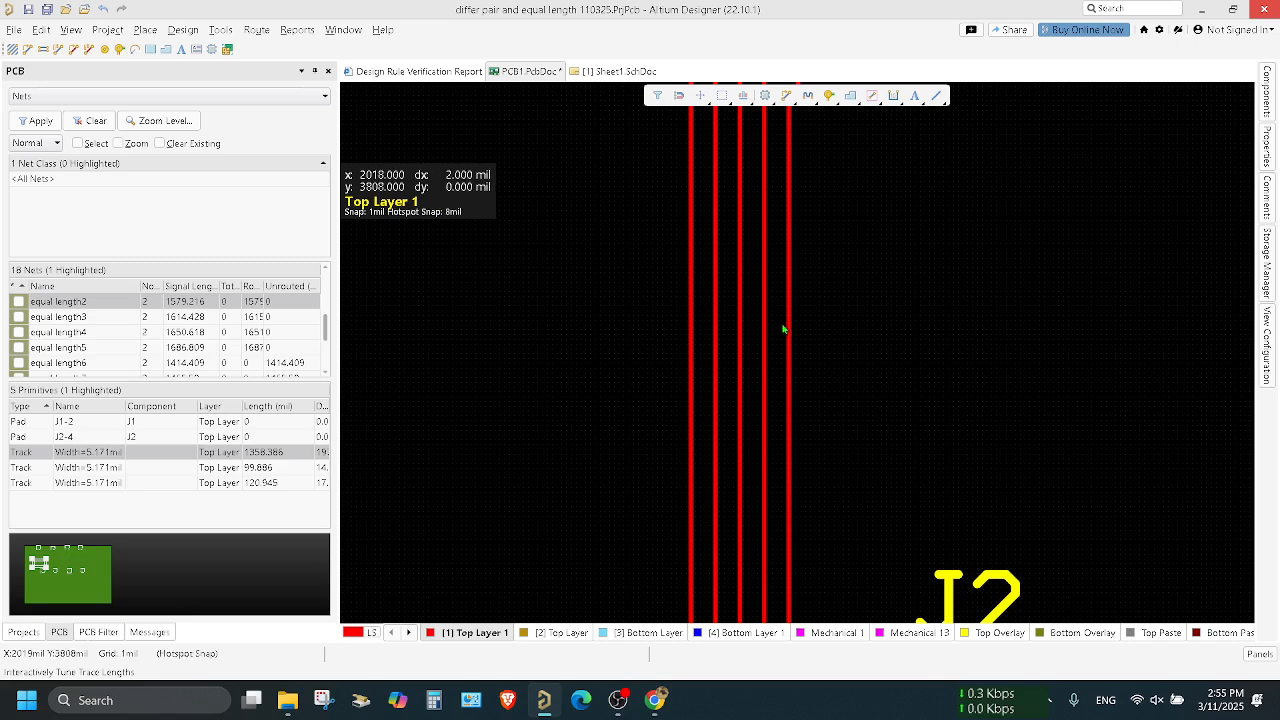
left_click(785, 328)
scroll(869, 317, "up", 3)
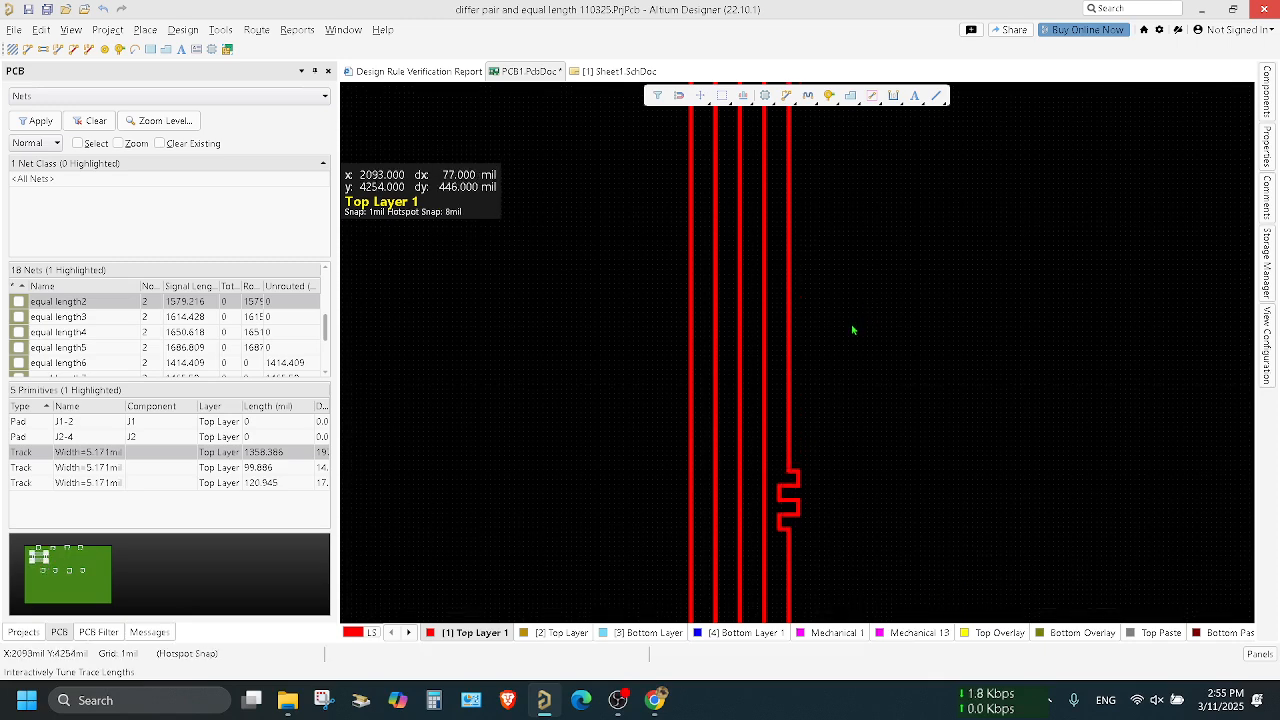
left_click(797, 513)
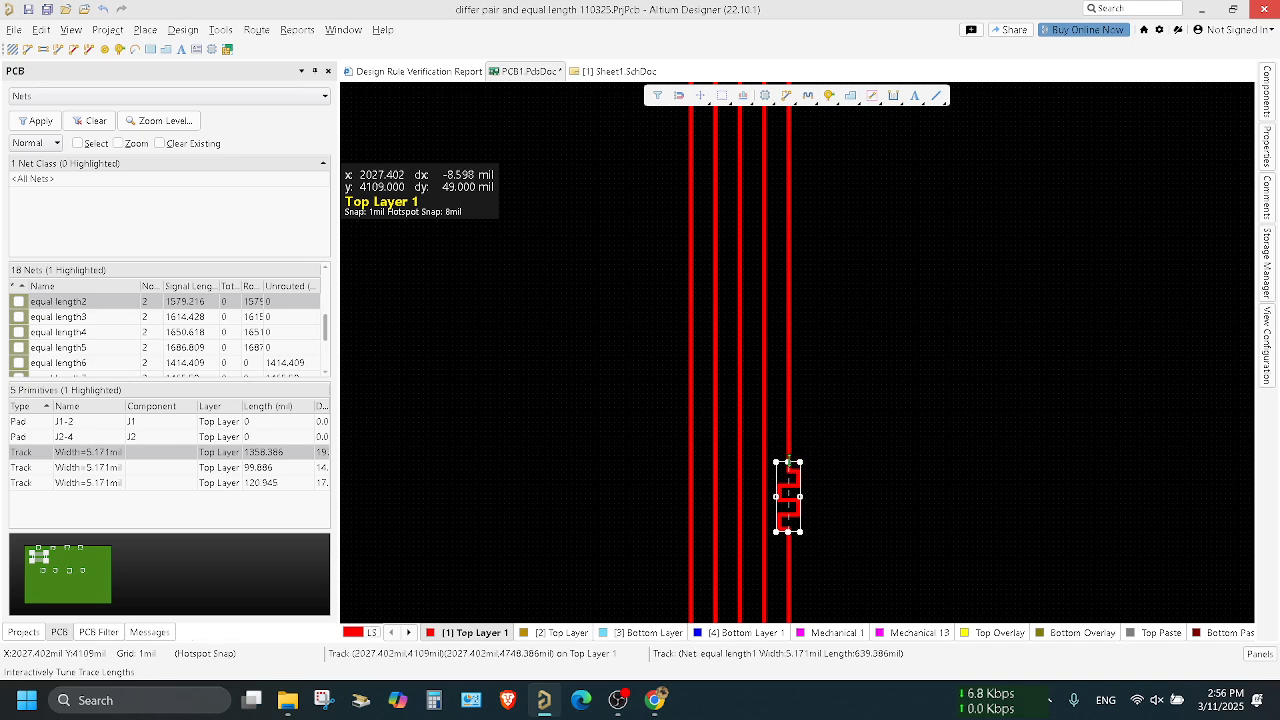
left_click_drag(788, 462, 788, 582)
scroll(860, 445, "down", 4)
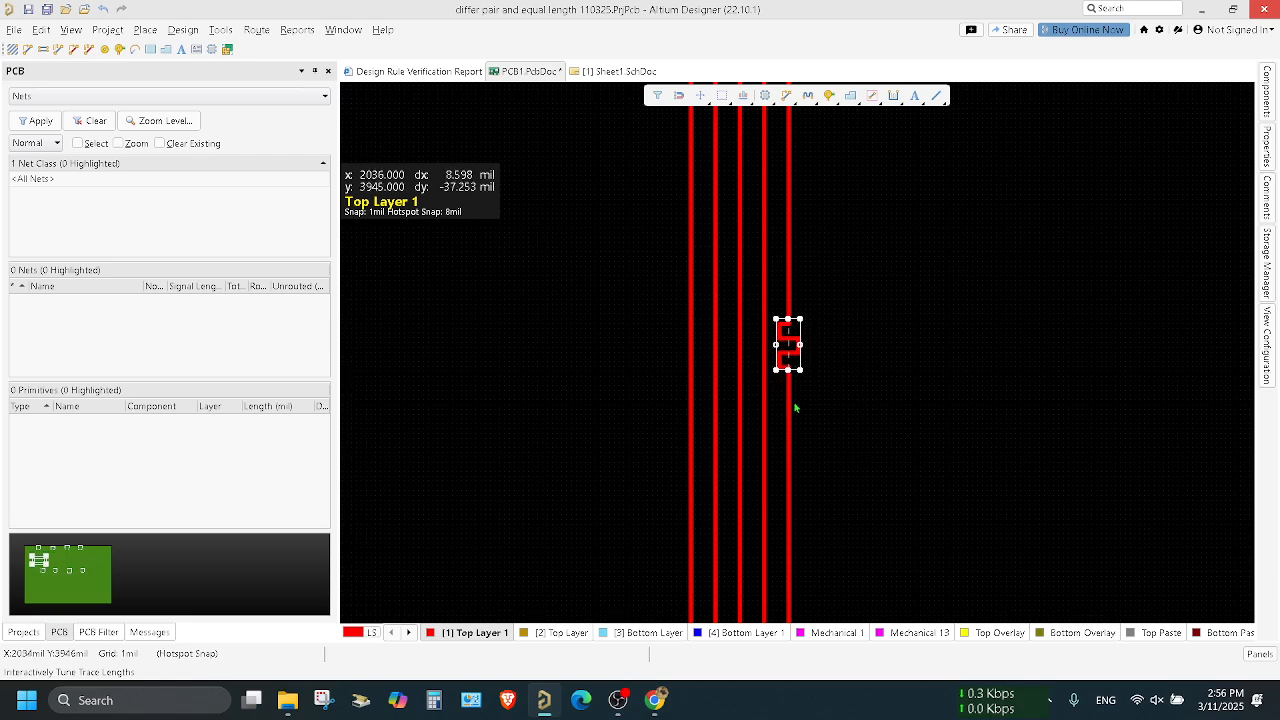
left_click_drag(787, 368, 788, 432)
left_click(877, 284)
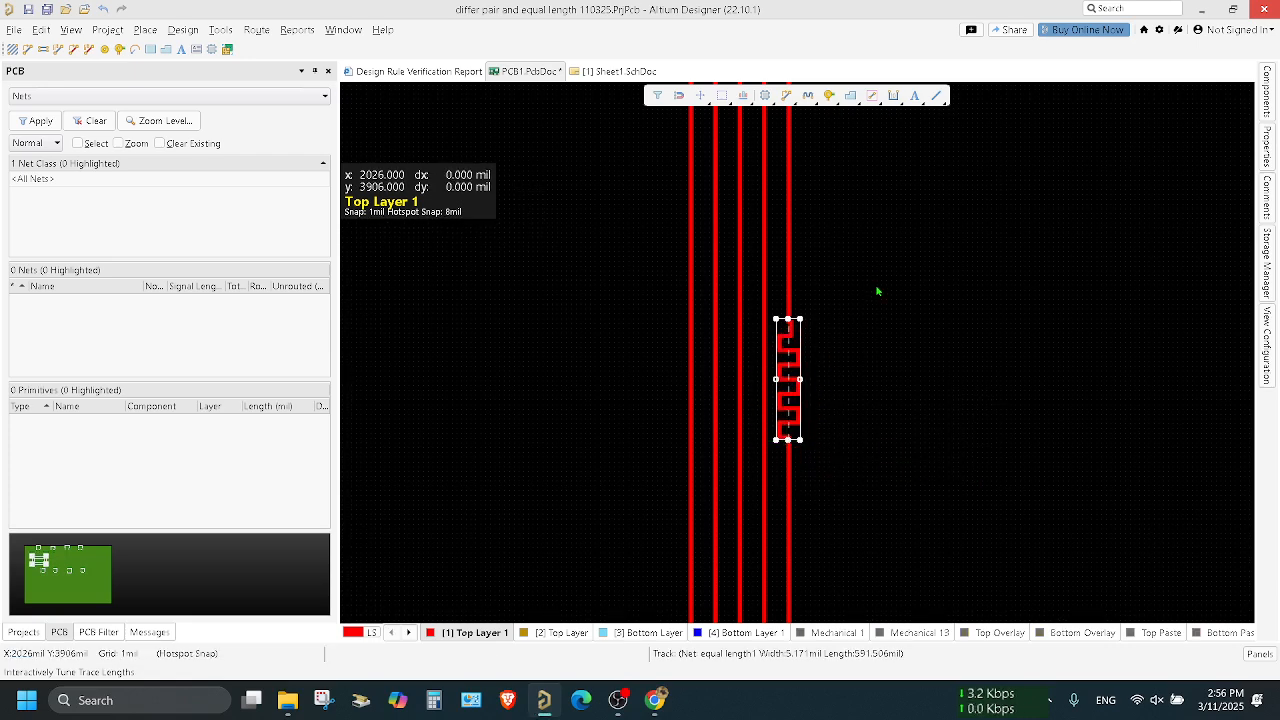
Step: Review the target and pattern settings of the rightmost trace's accordion, deselect it and save the PCB document
left_click(788, 398)
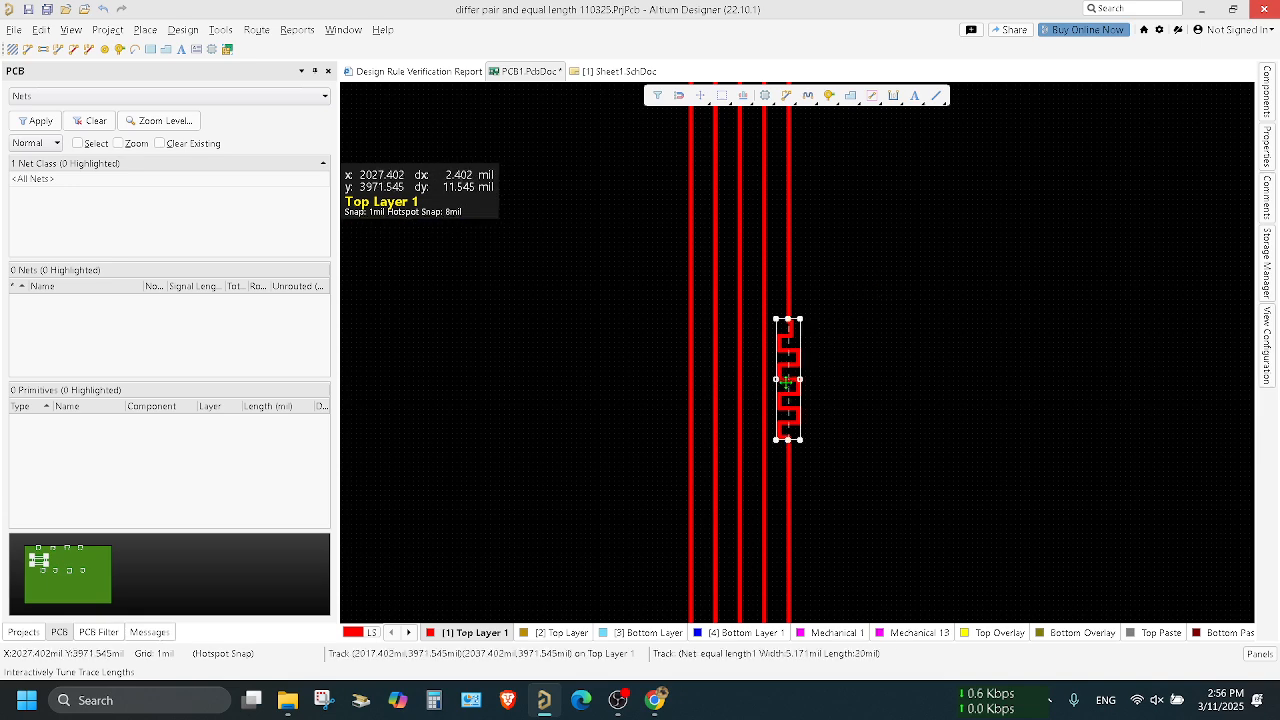
double_click(789, 388)
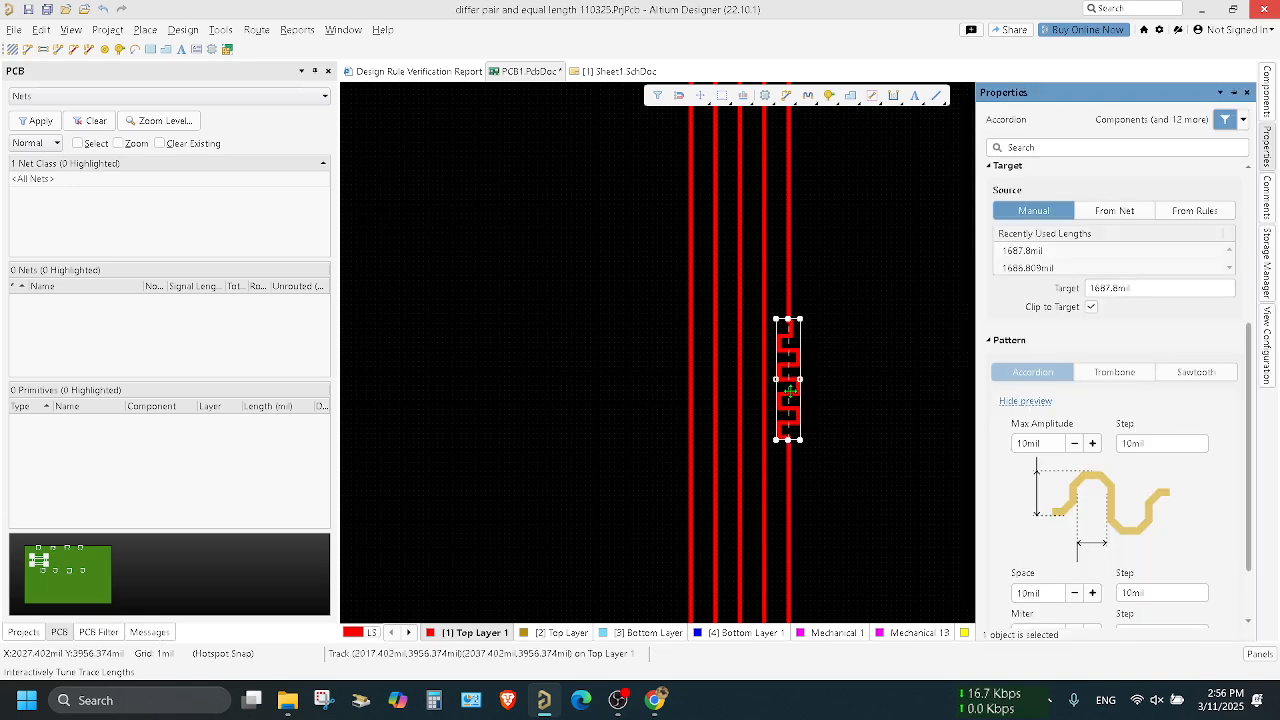
scroll(1146, 549, "down", 2)
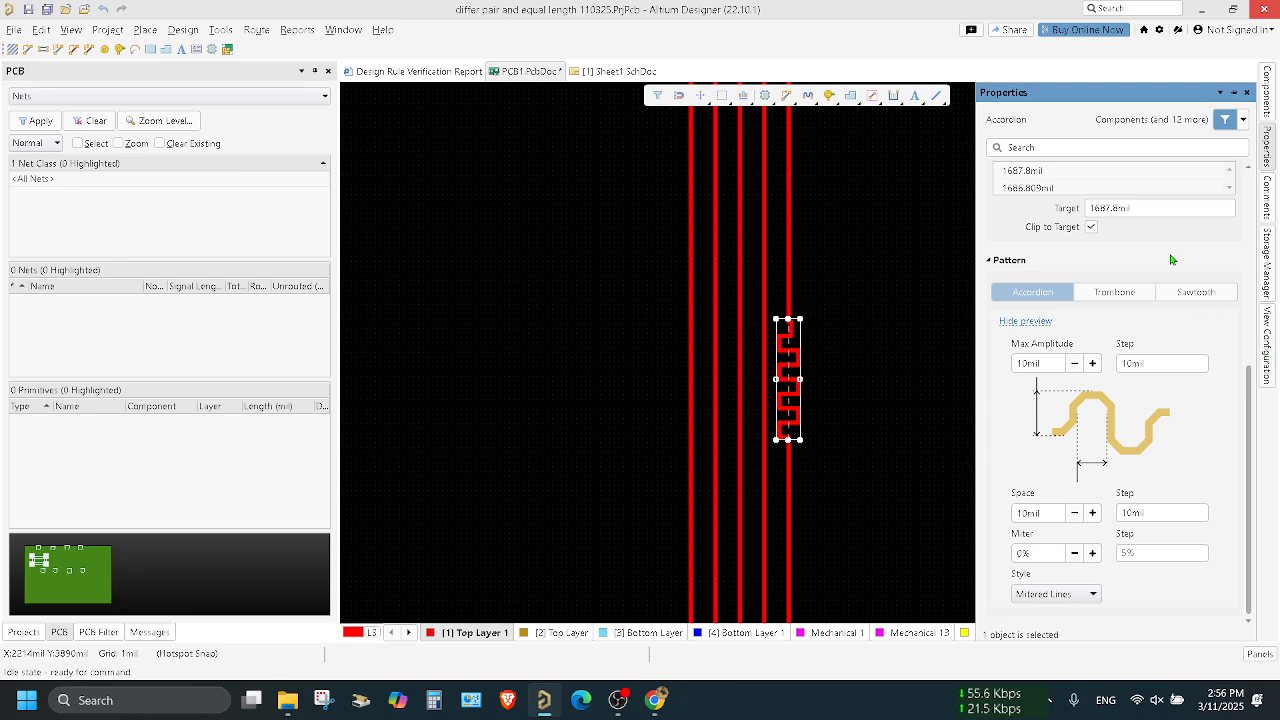
scroll(1170, 259, "up", 2)
scroll(1170, 259, "up", 1)
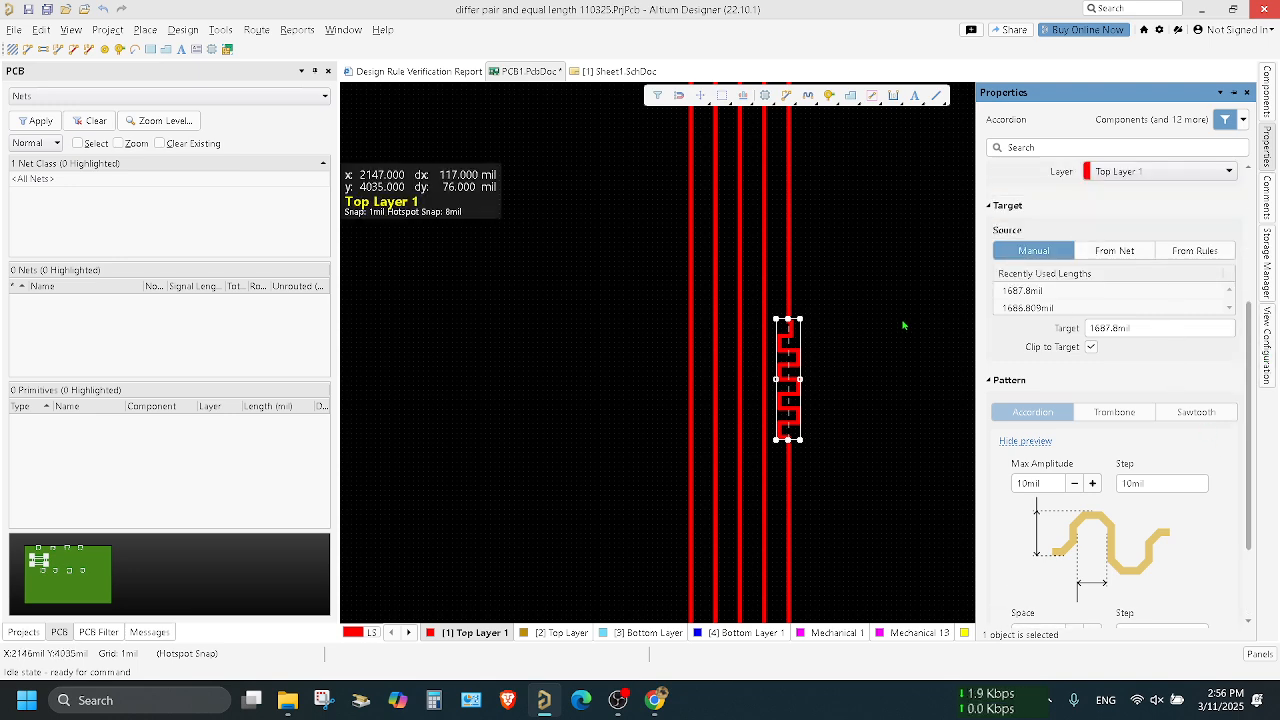
left_click(903, 243)
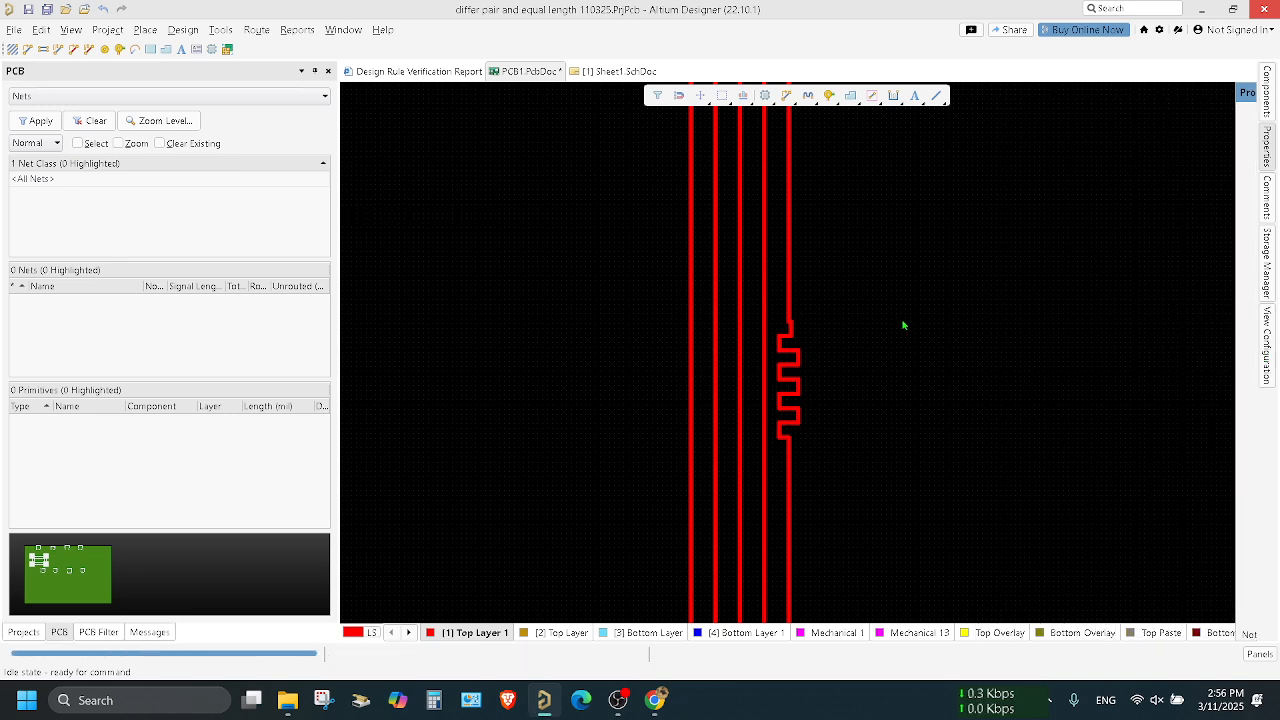
Step: Select the whole leftmost trace, examine its full net information including delay and length, and clear the selection
left_click(689, 439)
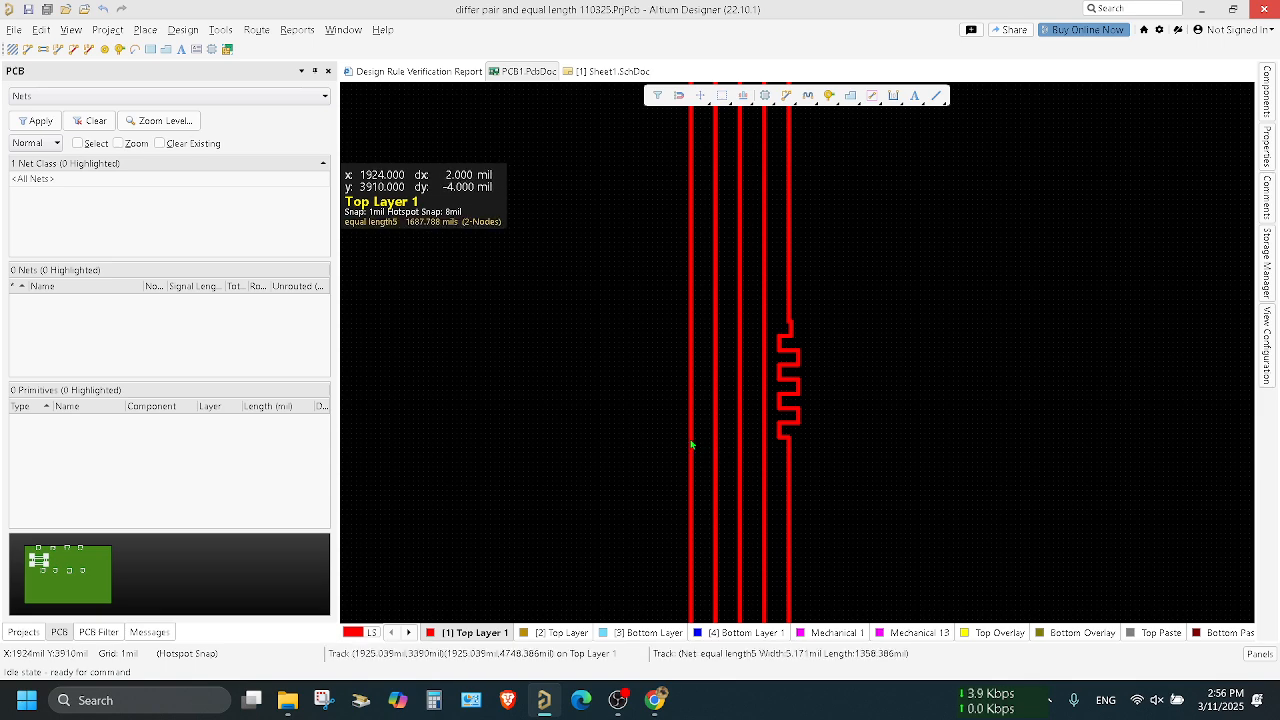
left_click(690, 438)
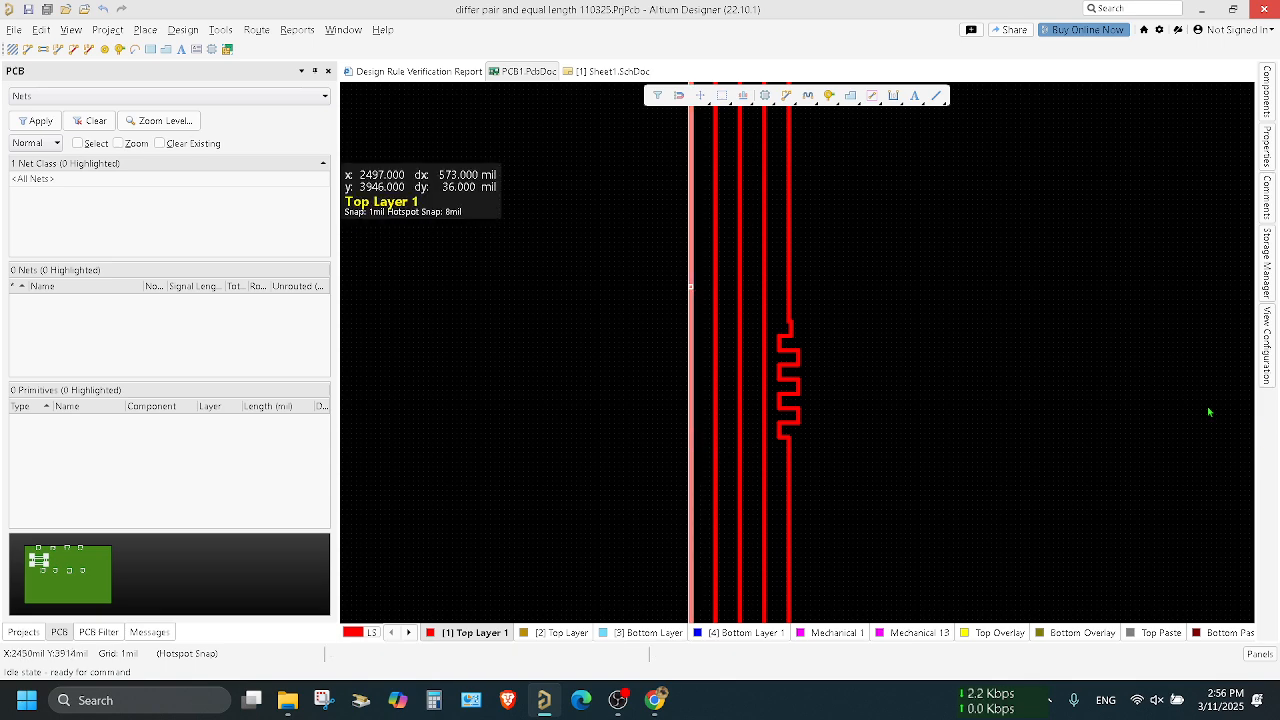
scroll(1048, 401, "down", 2, "ctrl")
right_click_drag(1048, 401, 990, 371)
left_click(1267, 156)
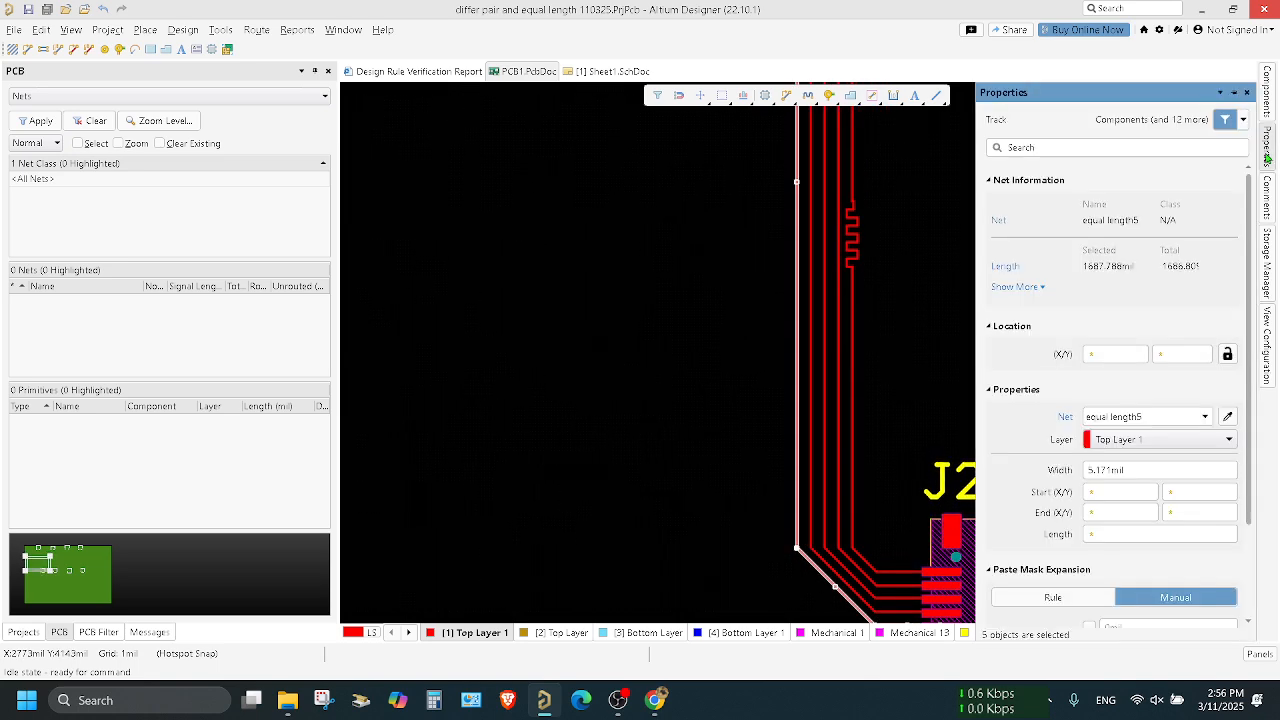
left_click(1037, 290)
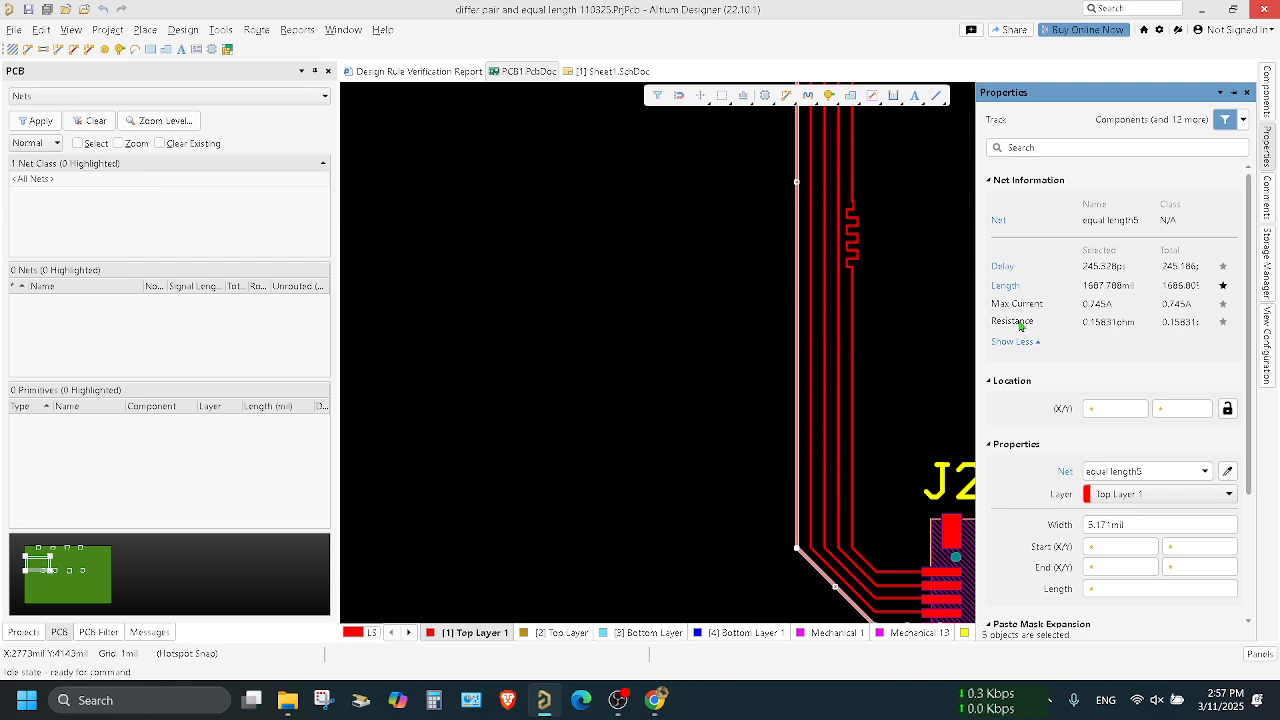
left_click(934, 337)
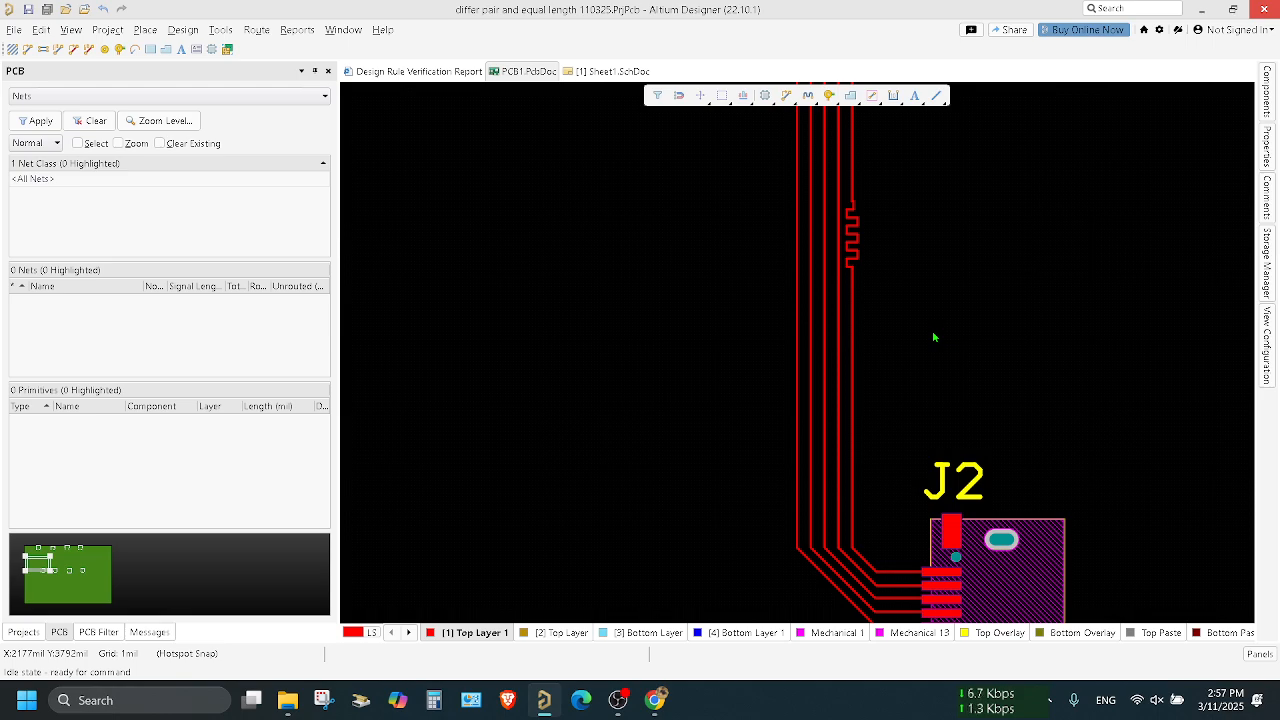
key("shift+h")
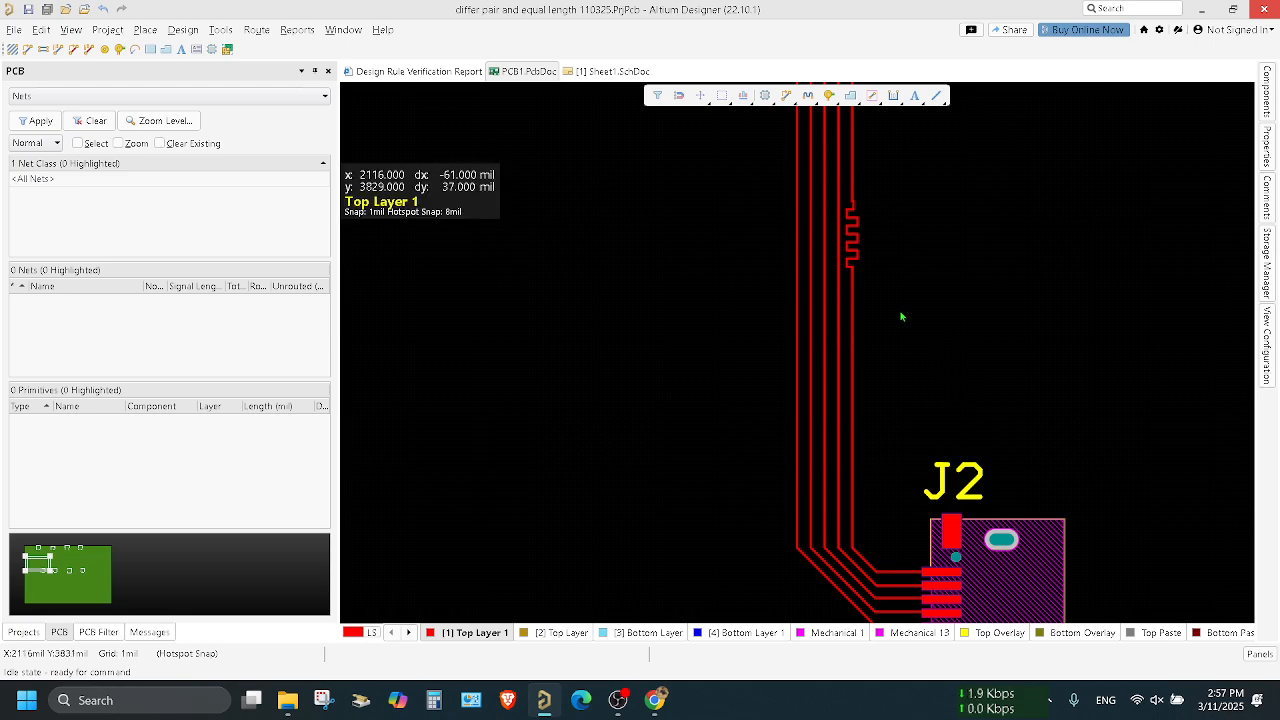
left_click(838, 329)
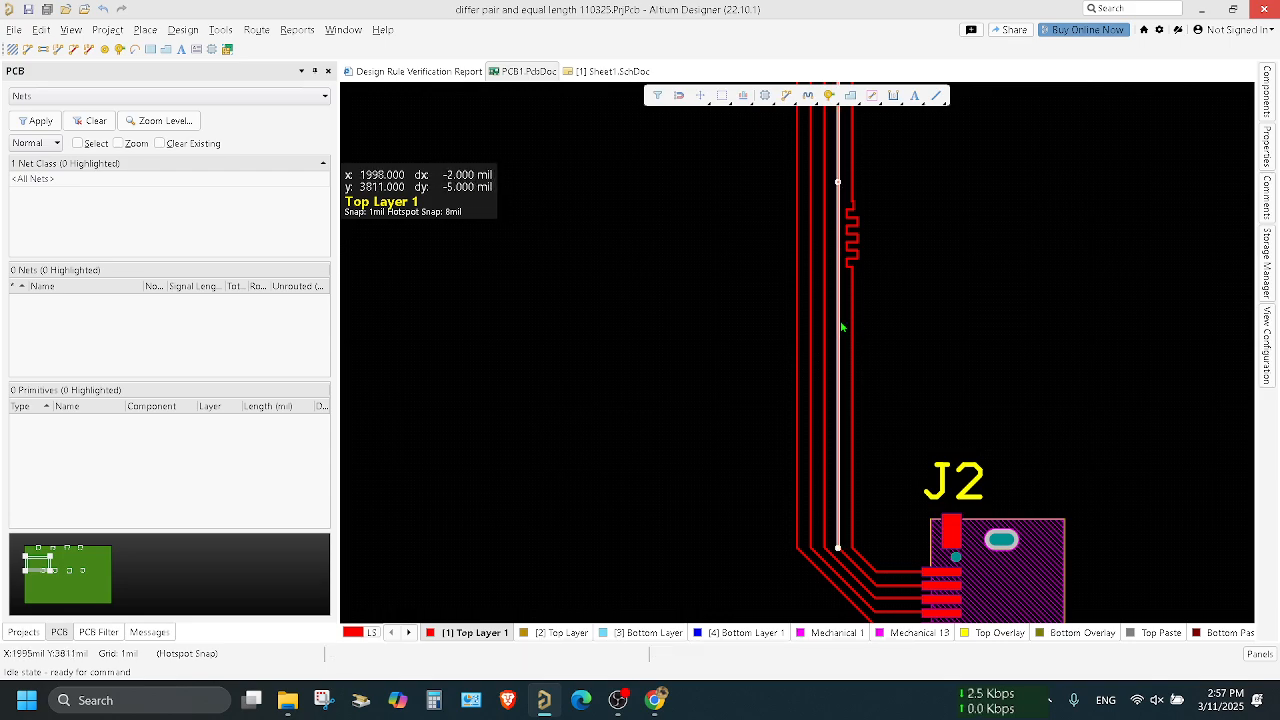
left_click(942, 303)
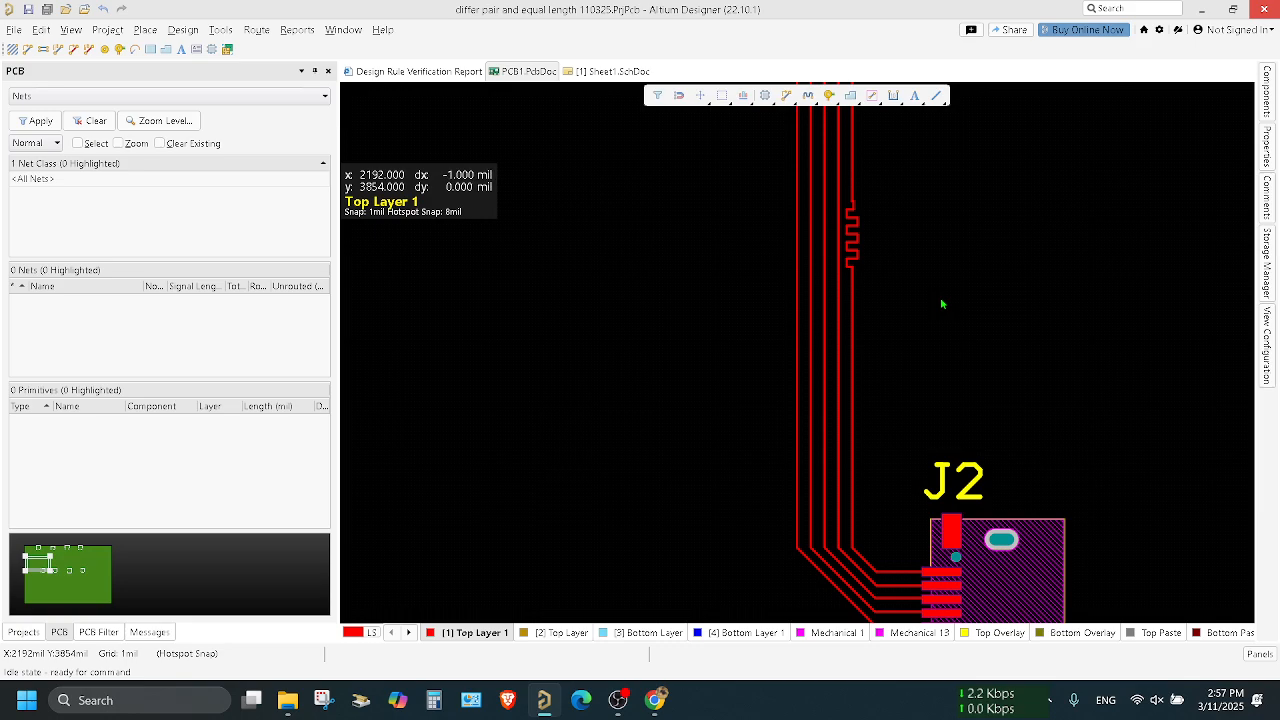
Step: Add an accordion length-tuning pattern about 60 mil long to the second trace from the right, just below J1
left_click(264, 29)
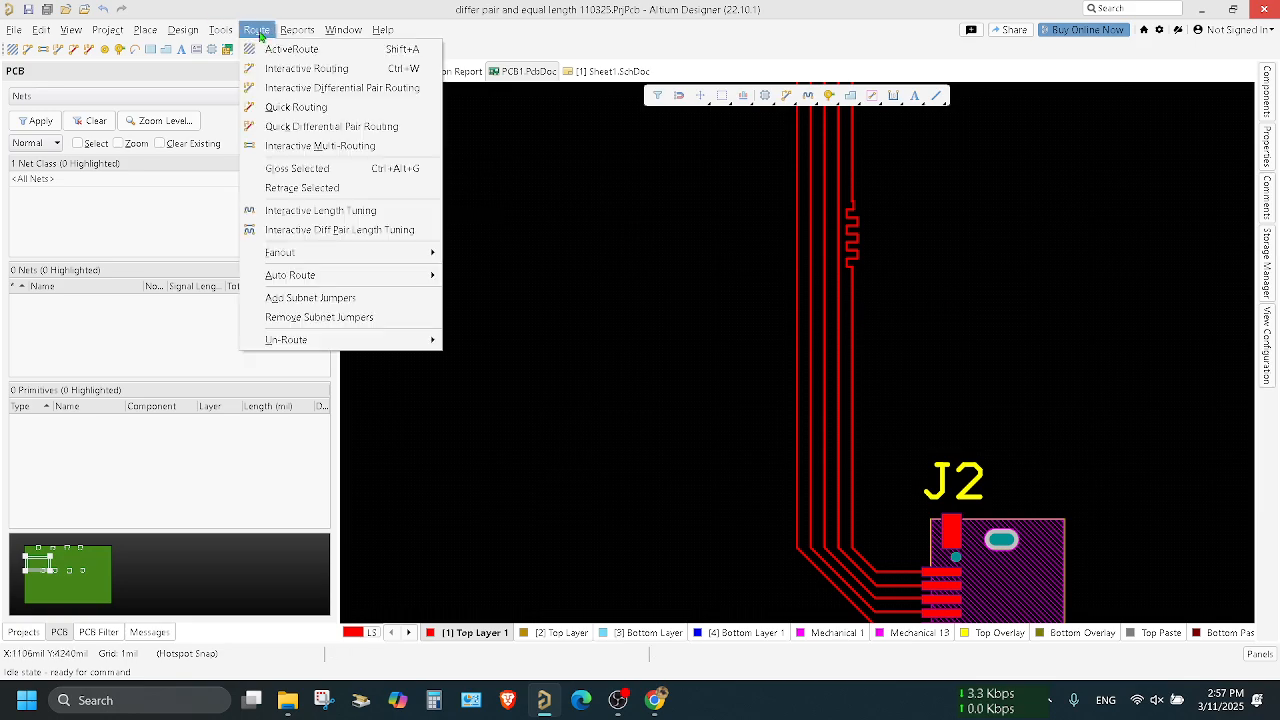
left_click(313, 210)
scroll(812, 341, "up", 1)
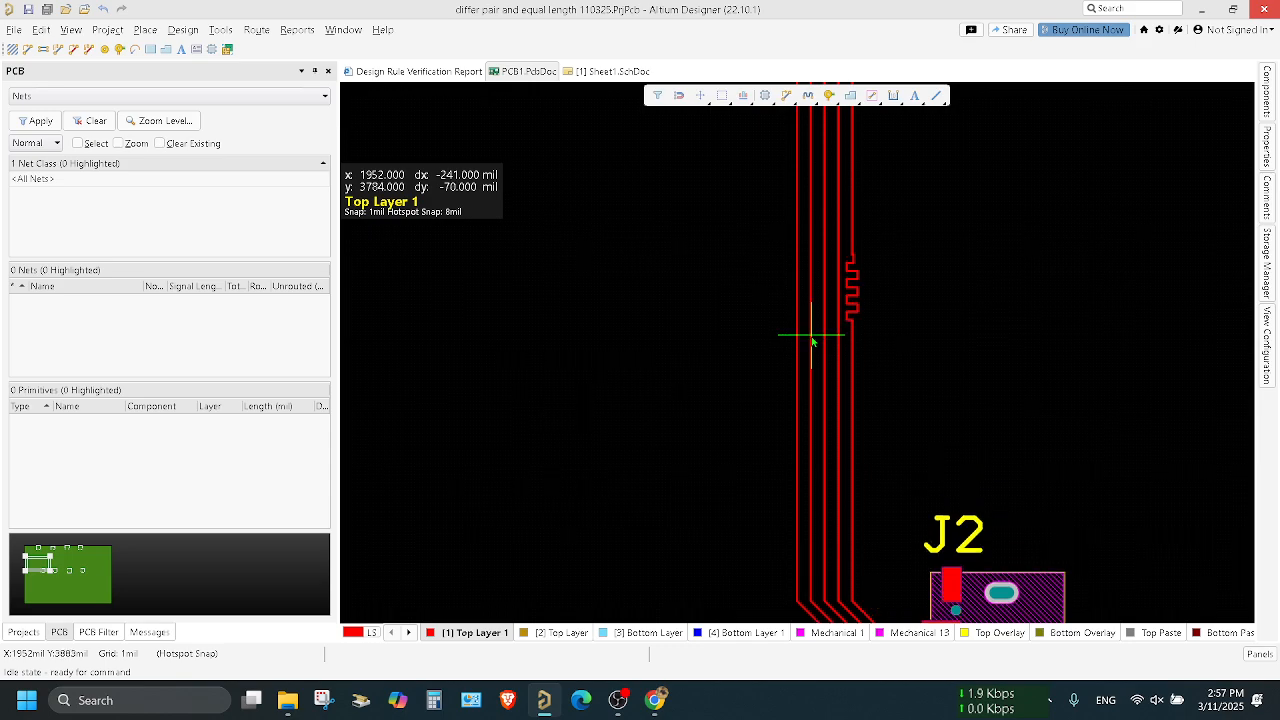
scroll(812, 341, "up", 10)
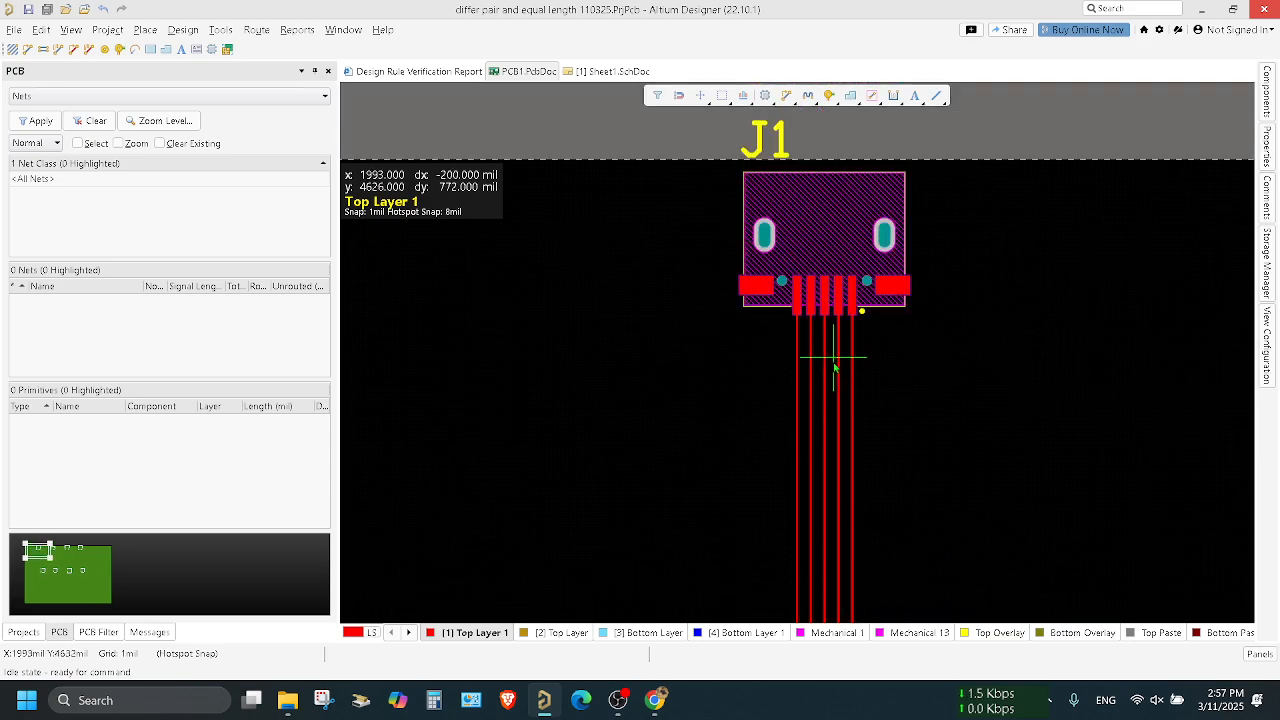
scroll(846, 385, "down", 5)
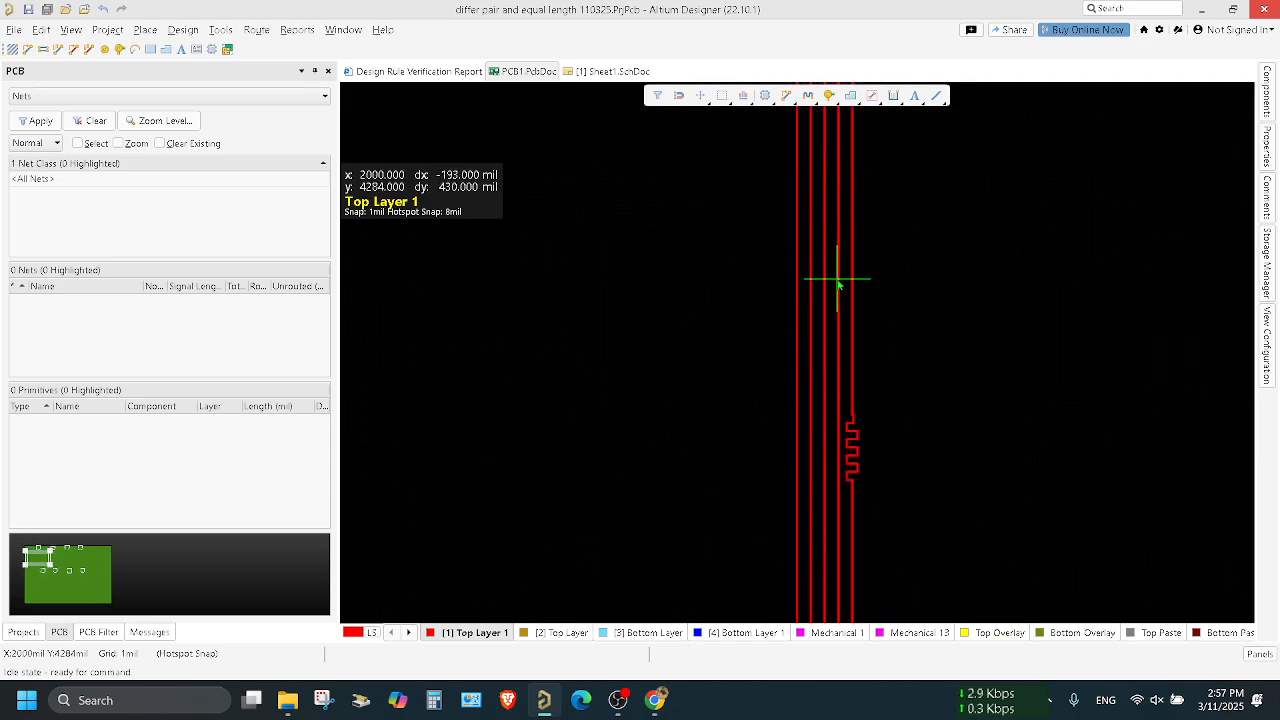
scroll(838, 285, "up", 4, "ctrl")
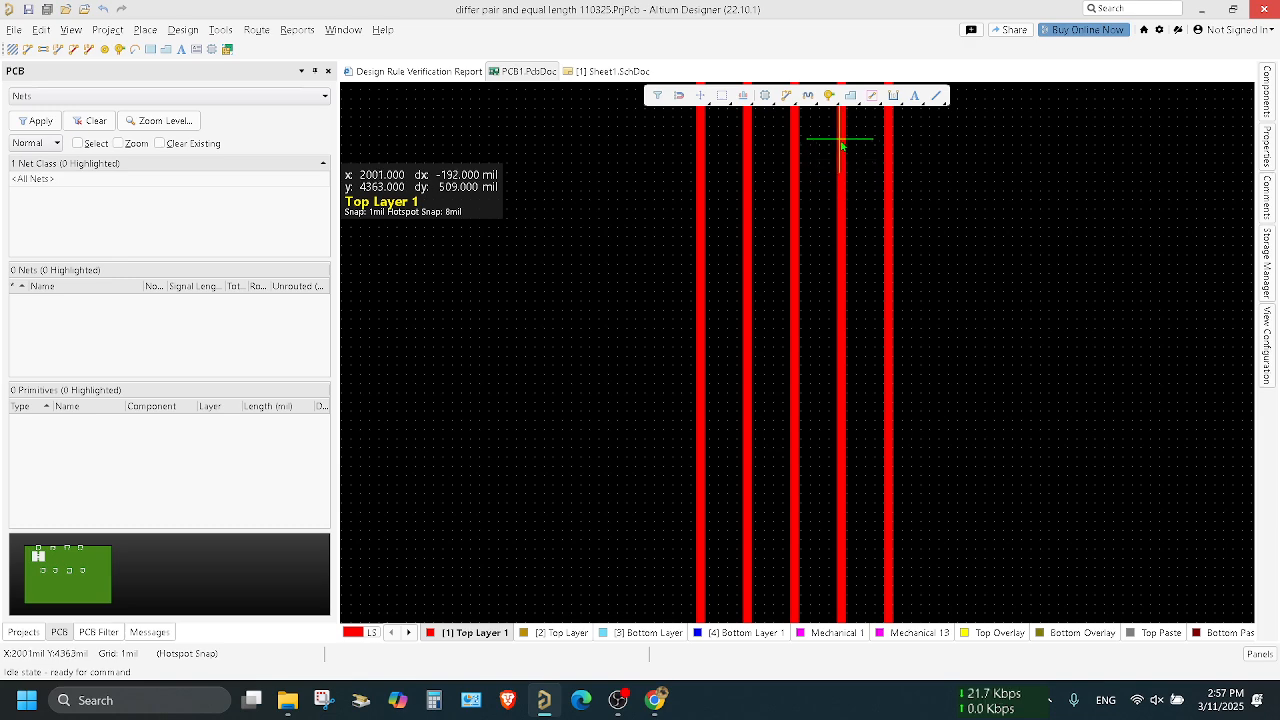
scroll(841, 200, "up", 3, "ctrl")
left_click(841, 200)
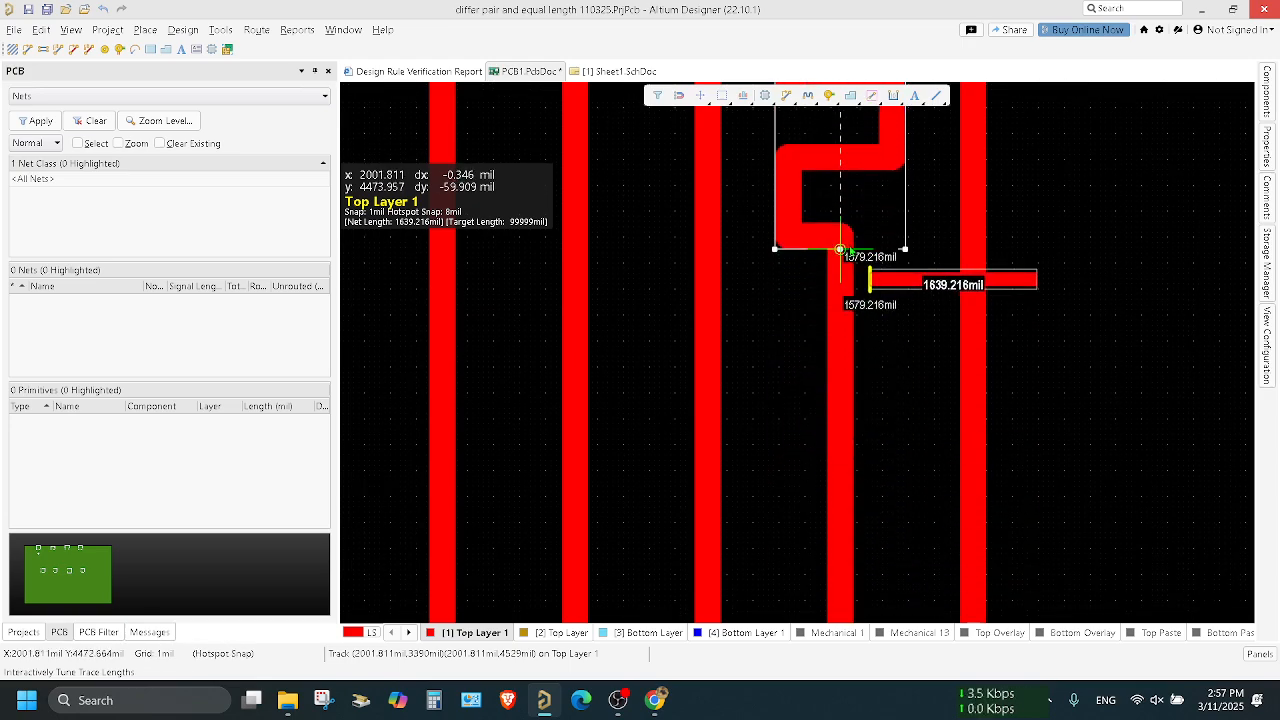
left_click(840, 243)
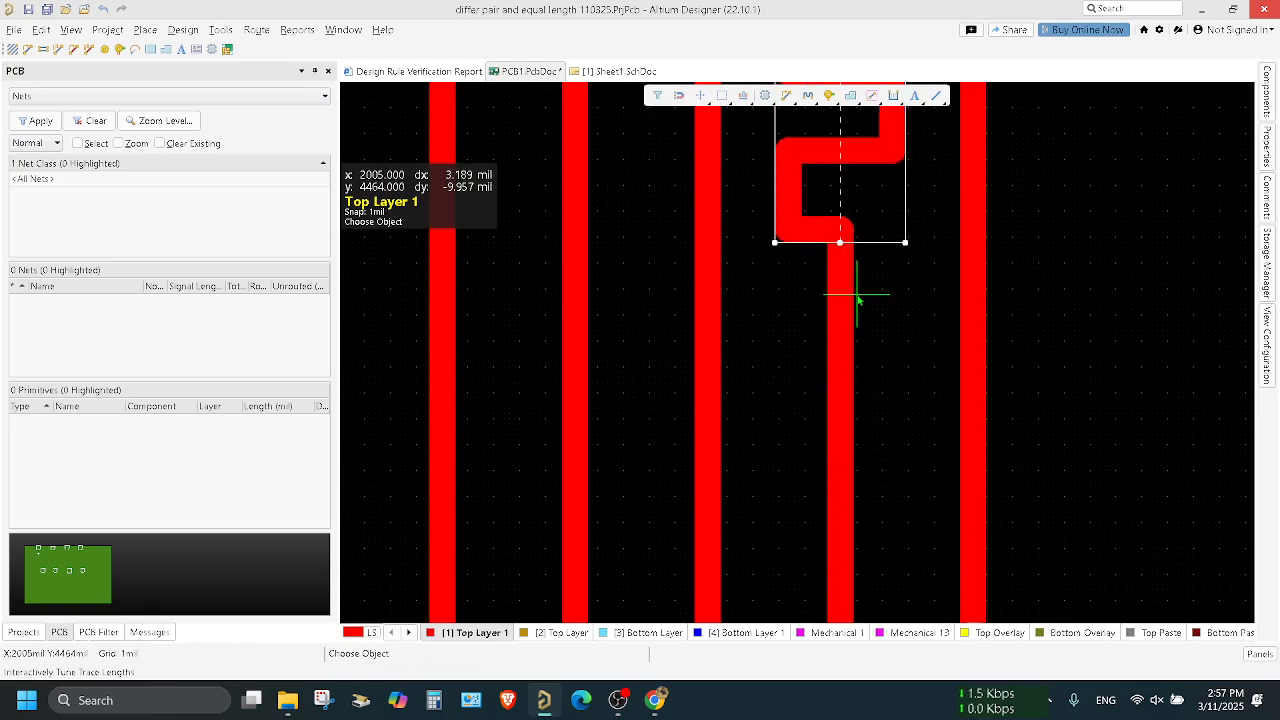
scroll(857, 294, "down", 2, "ctrl")
scroll(857, 298, "down", 1, "ctrl")
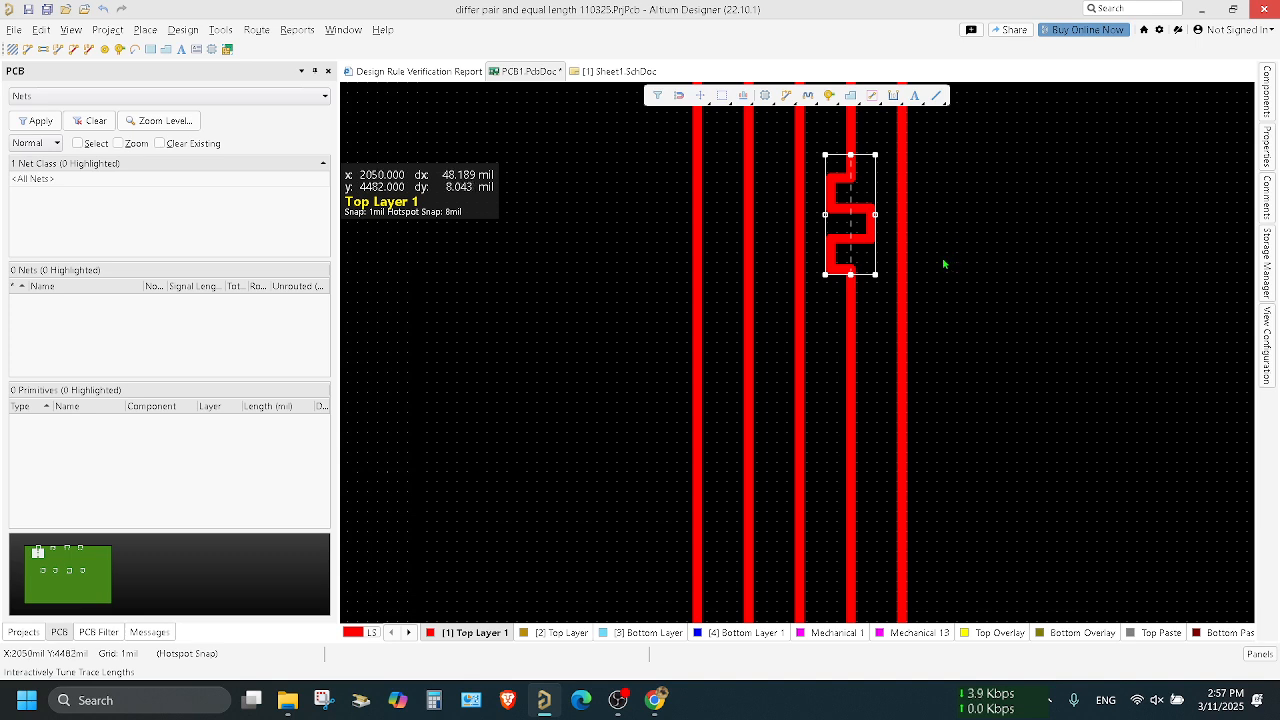
Step: Take the new accordion's target of 1686.809 mil from the equal length5 net and set its target source to Manual
left_click(861, 224)
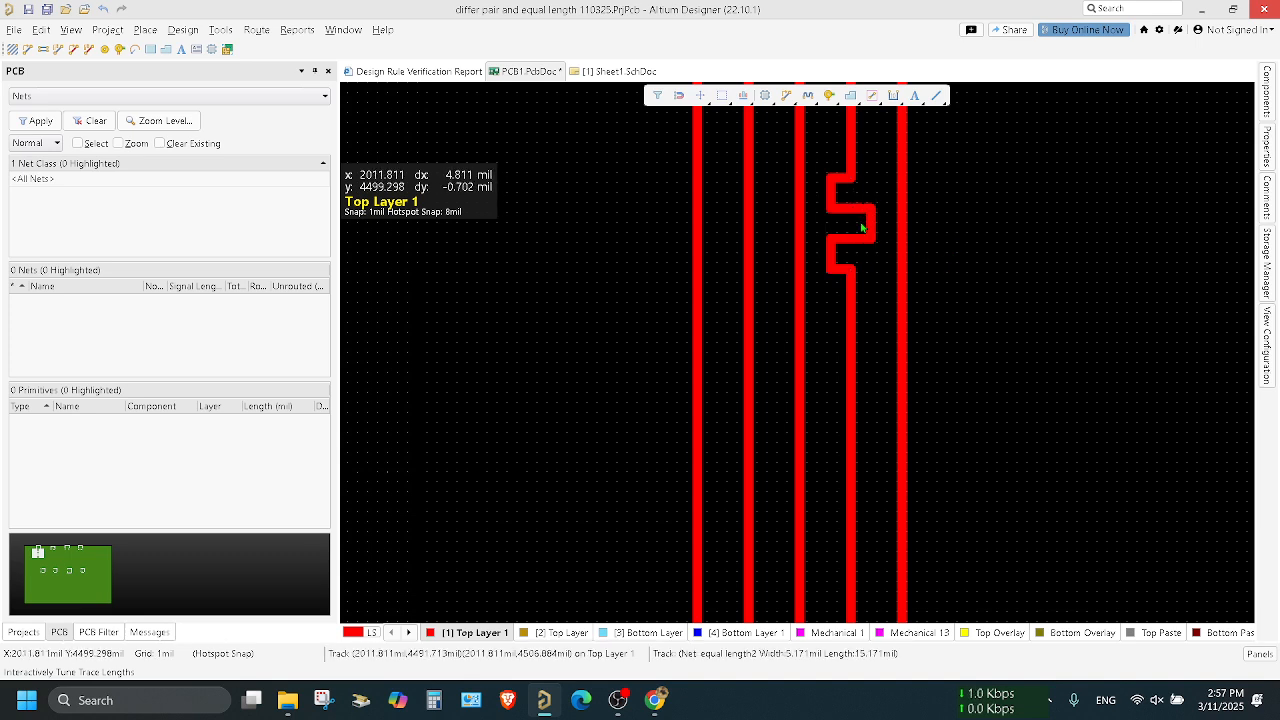
left_click(860, 232)
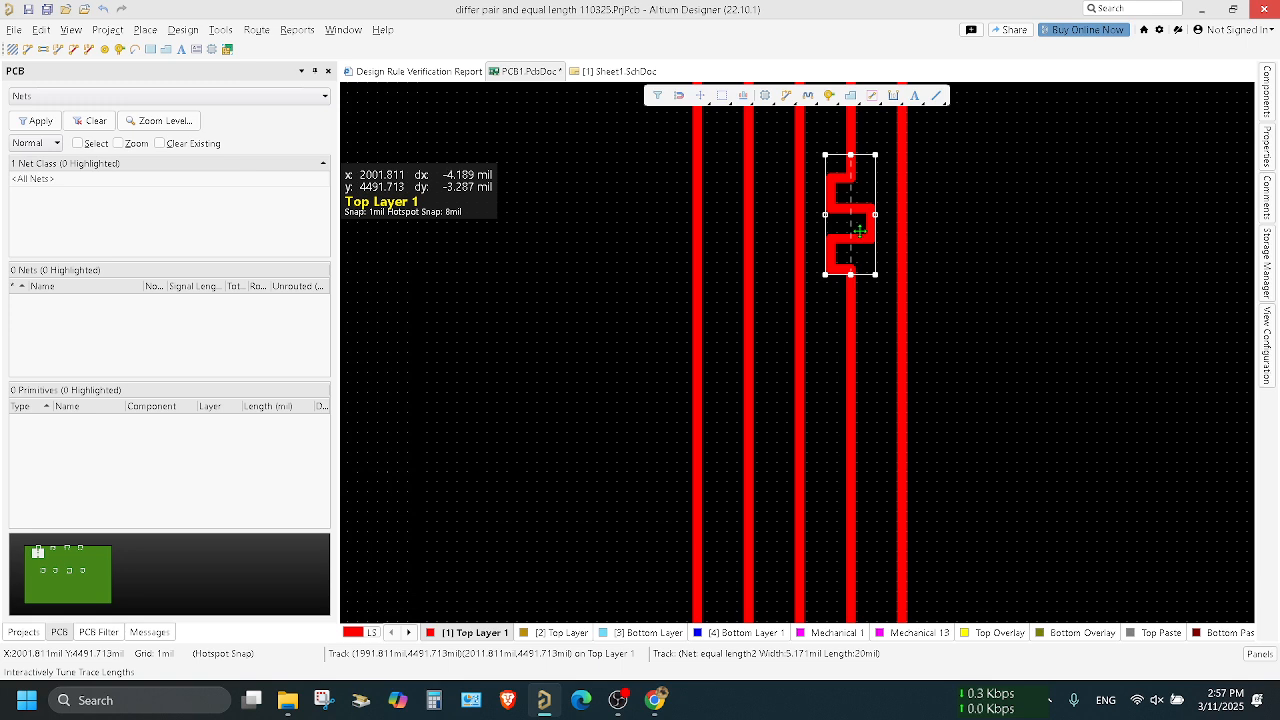
double_click(860, 232)
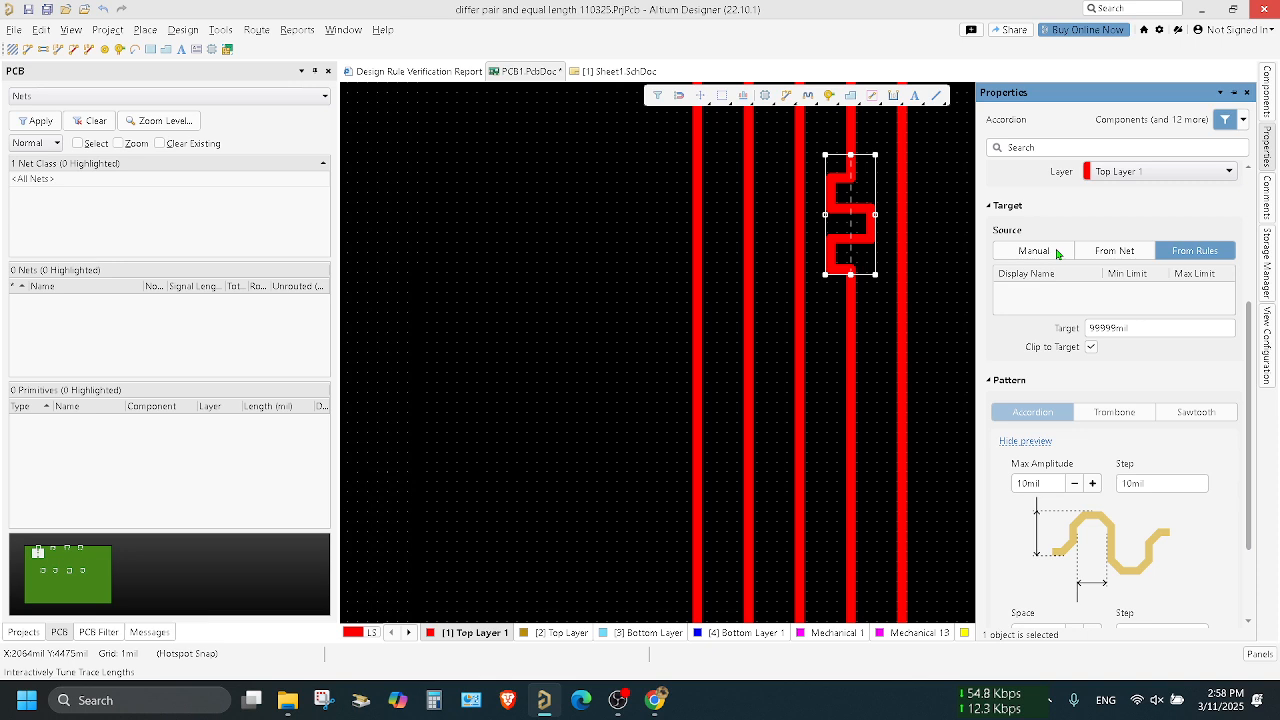
left_click(1128, 251)
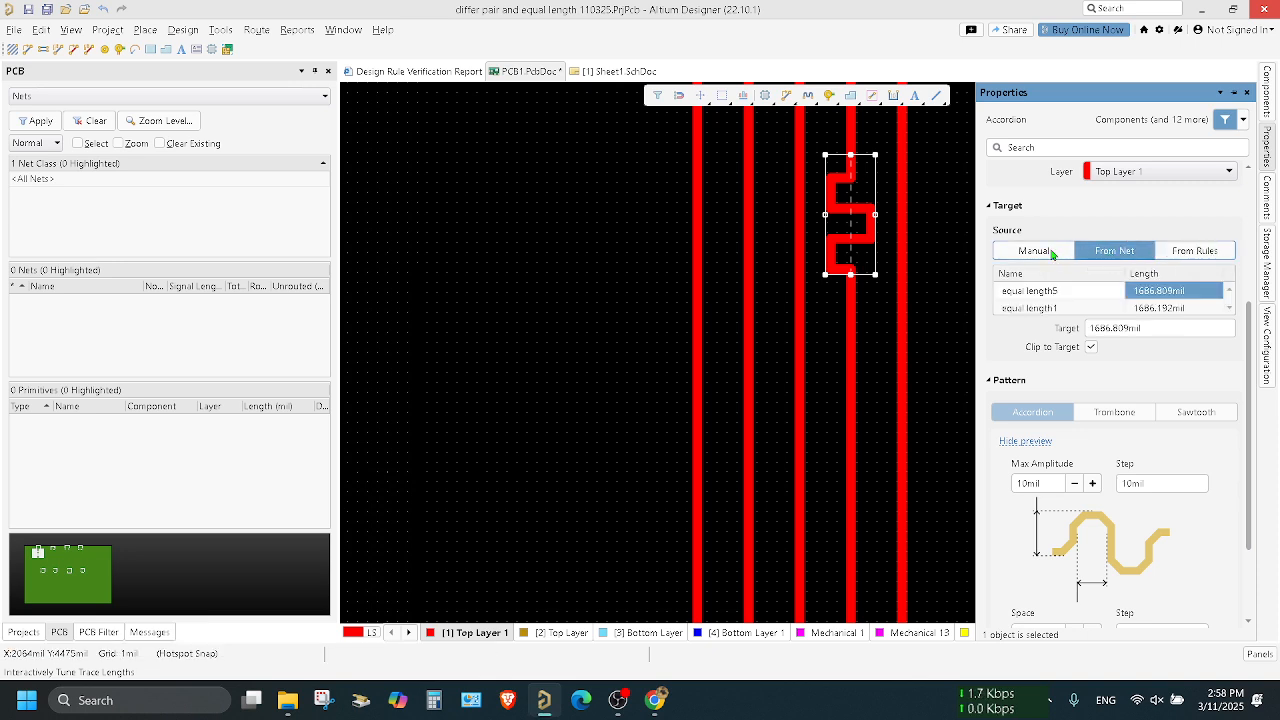
left_click(1046, 254)
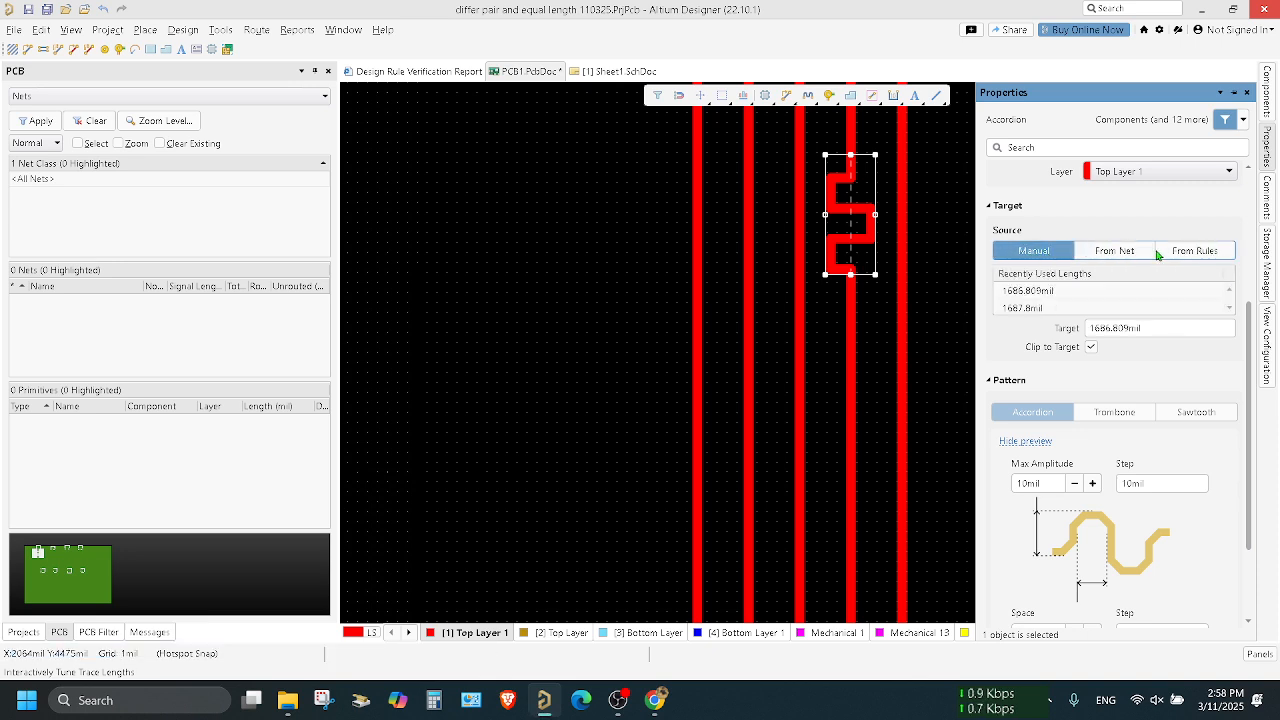
left_click(1124, 251)
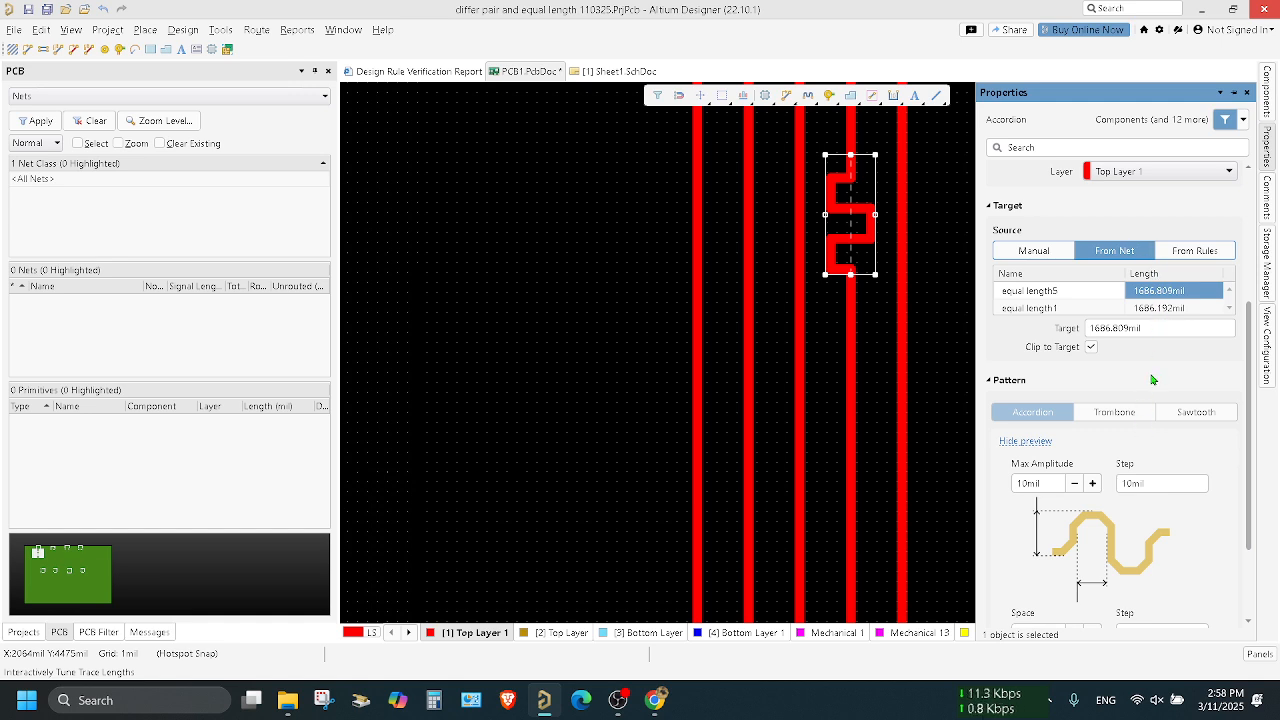
scroll(1226, 309, "down", 3)
scroll(1231, 227, "up", 2)
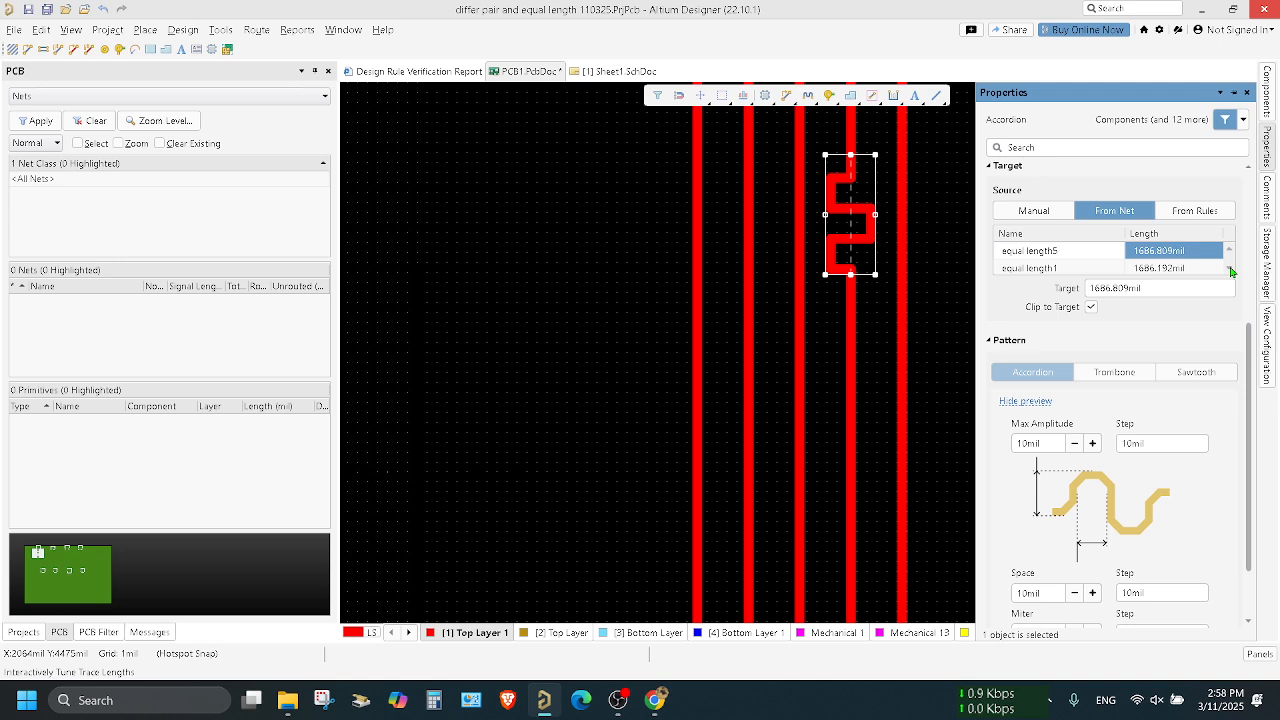
left_click(1045, 217)
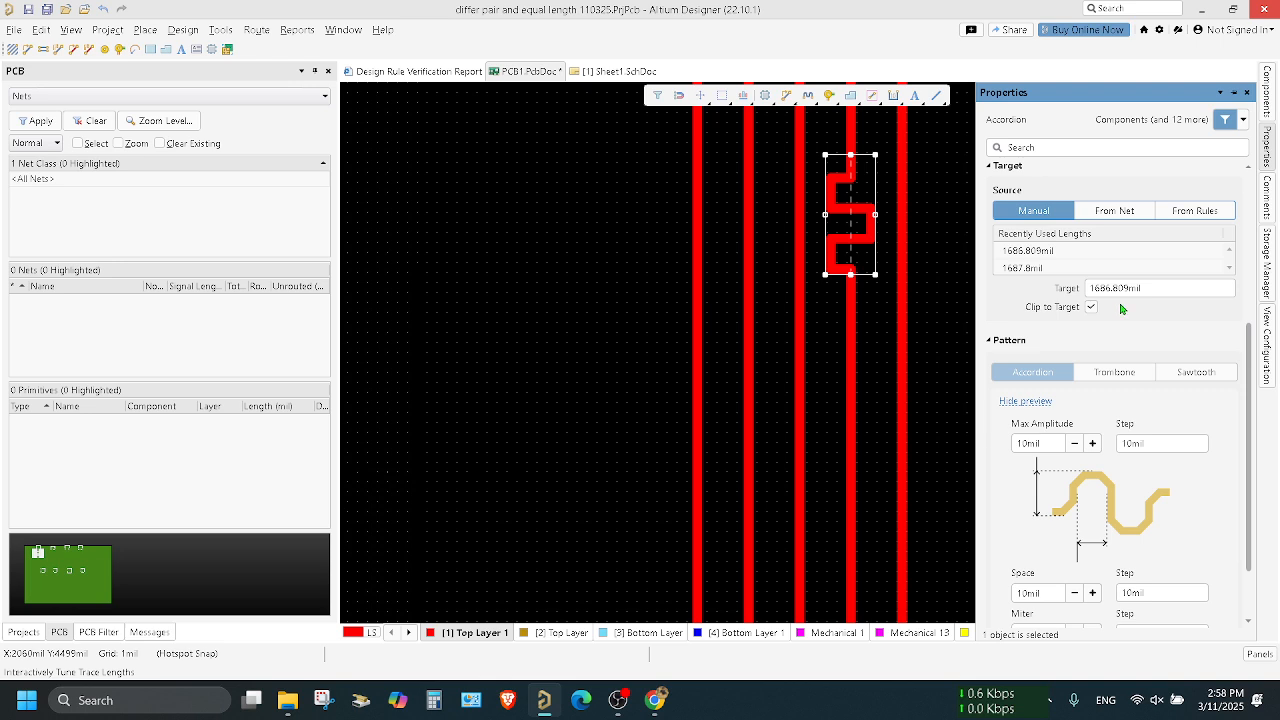
Step: Select the leftmost trace and read its selected and total lengths in its net information
left_click(694, 350)
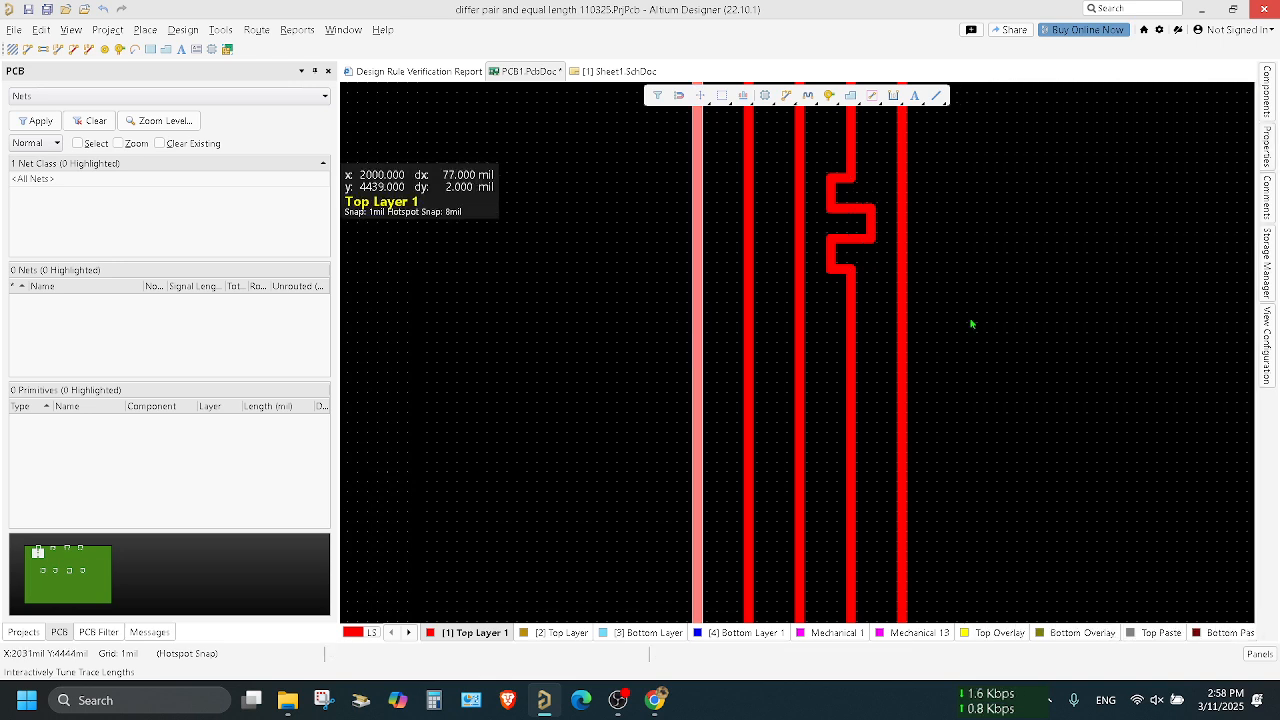
mouse_move(1271, 162)
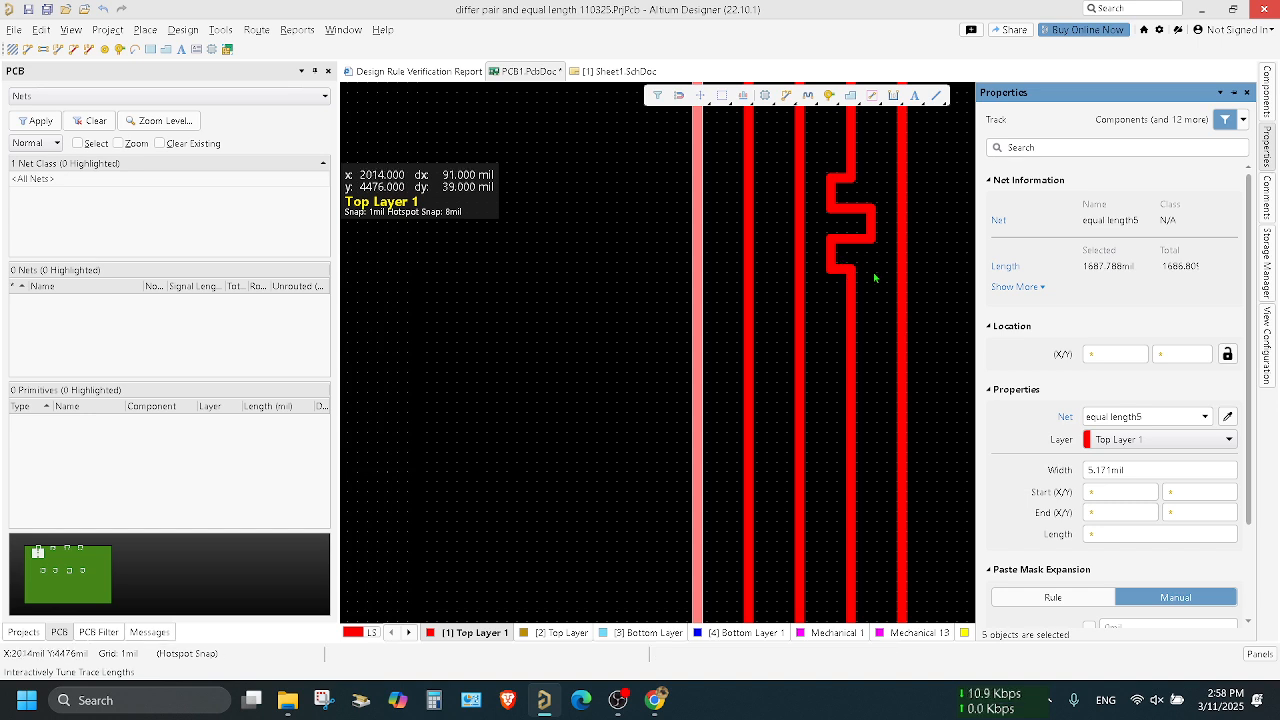
Step: Set the target length of the accordion on the second trace from the right to 1687.809 mil and extend the pattern to about 85 mil long
left_click(869, 237)
left_click(869, 237)
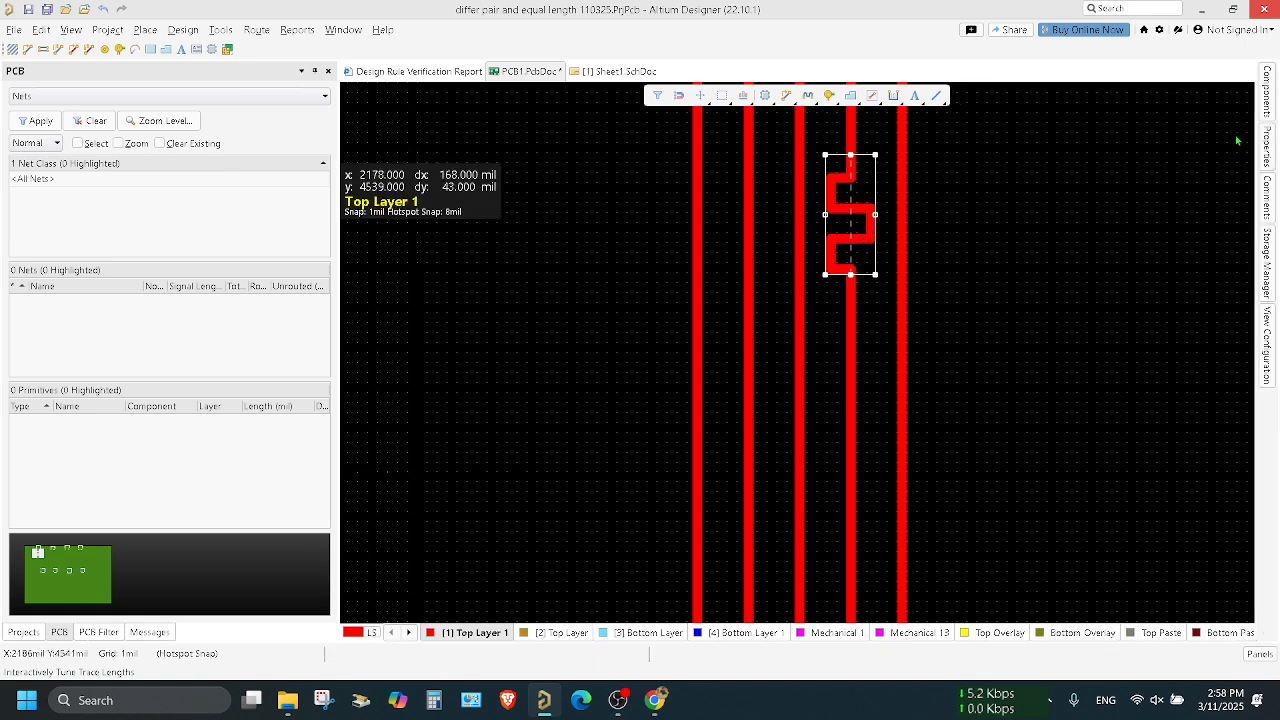
left_click(1267, 150)
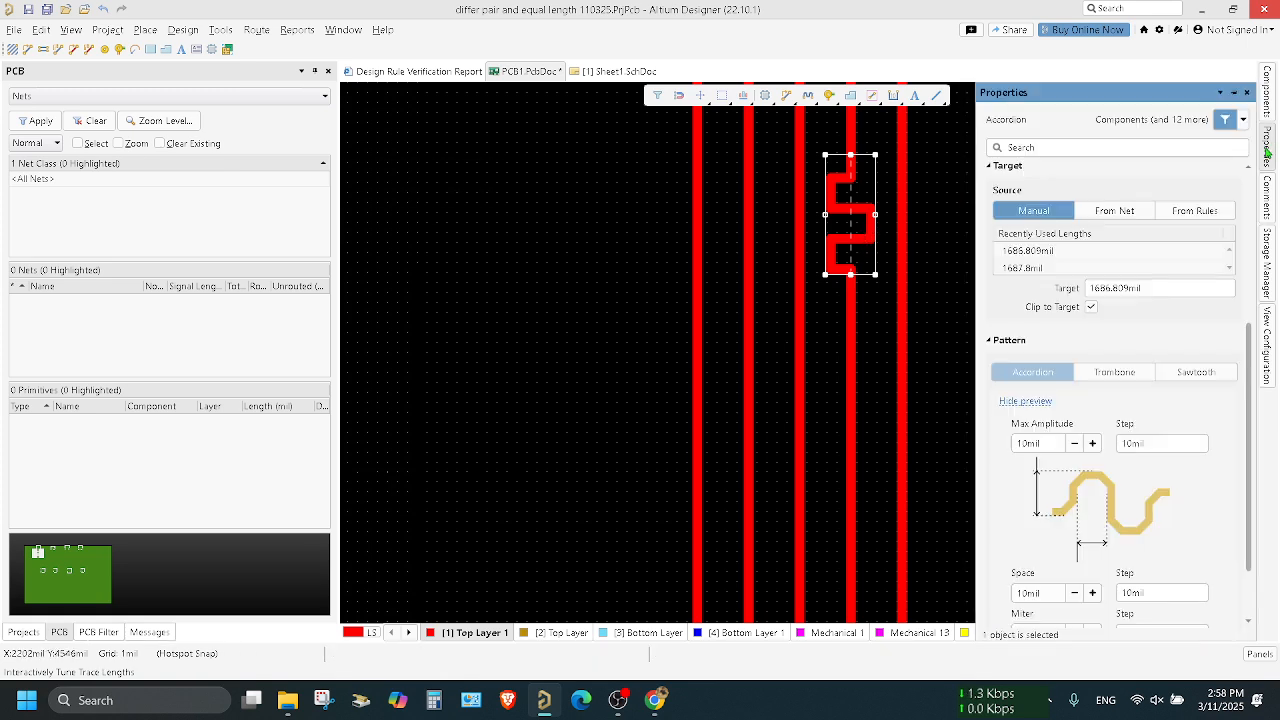
left_click(1110, 287)
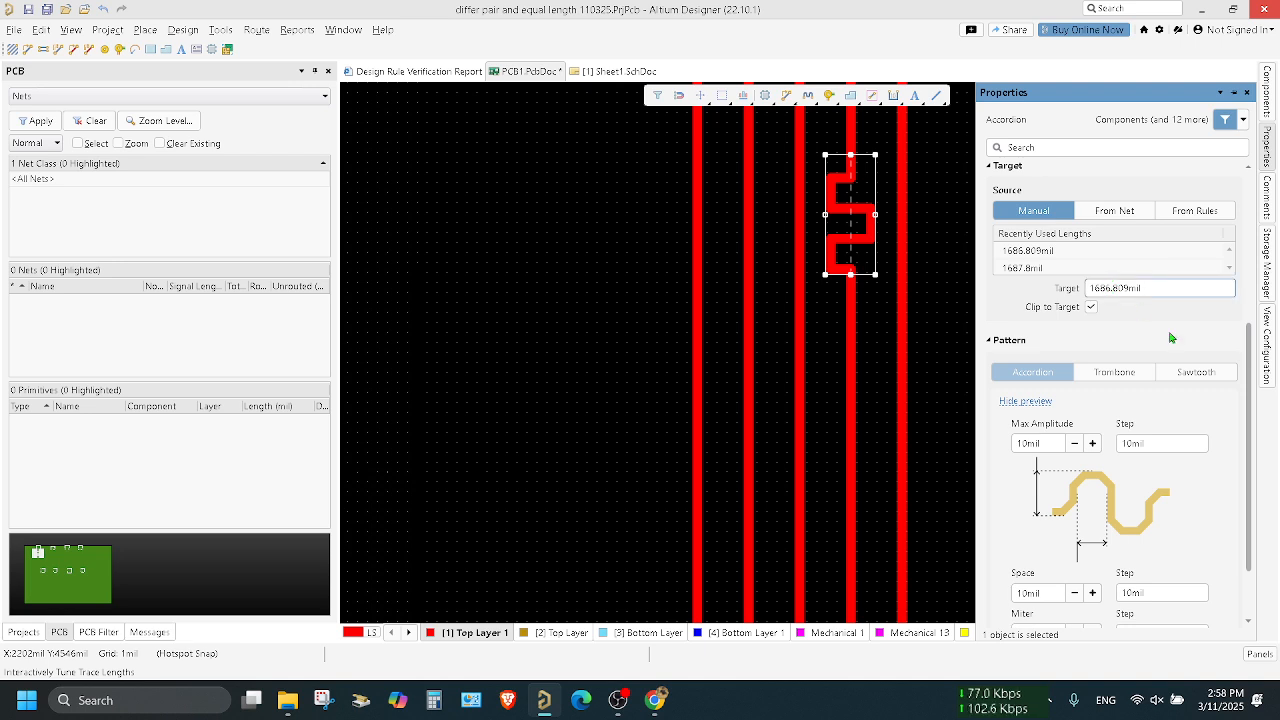
key("BackSpace")
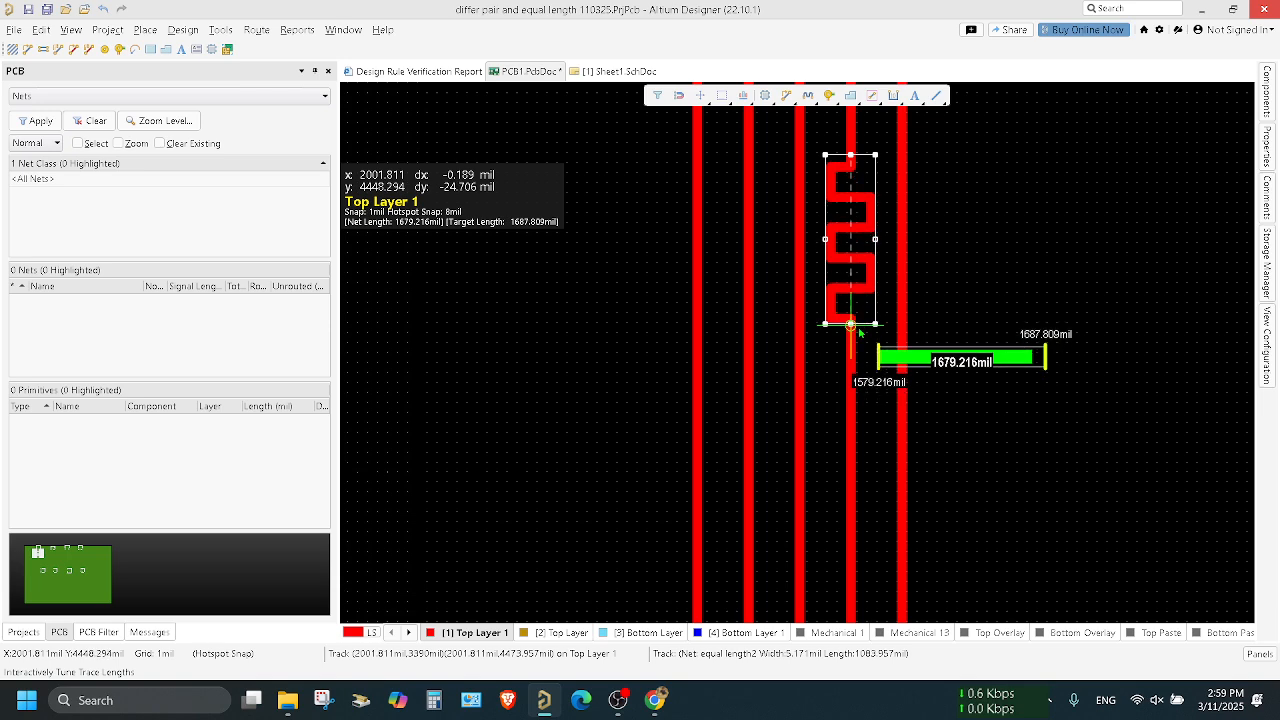
left_click(858, 332)
Step: Set the pattern style of the rightmost trace's accordion to Mitered Arcs and deselect it
scroll(985, 288, "up", 5)
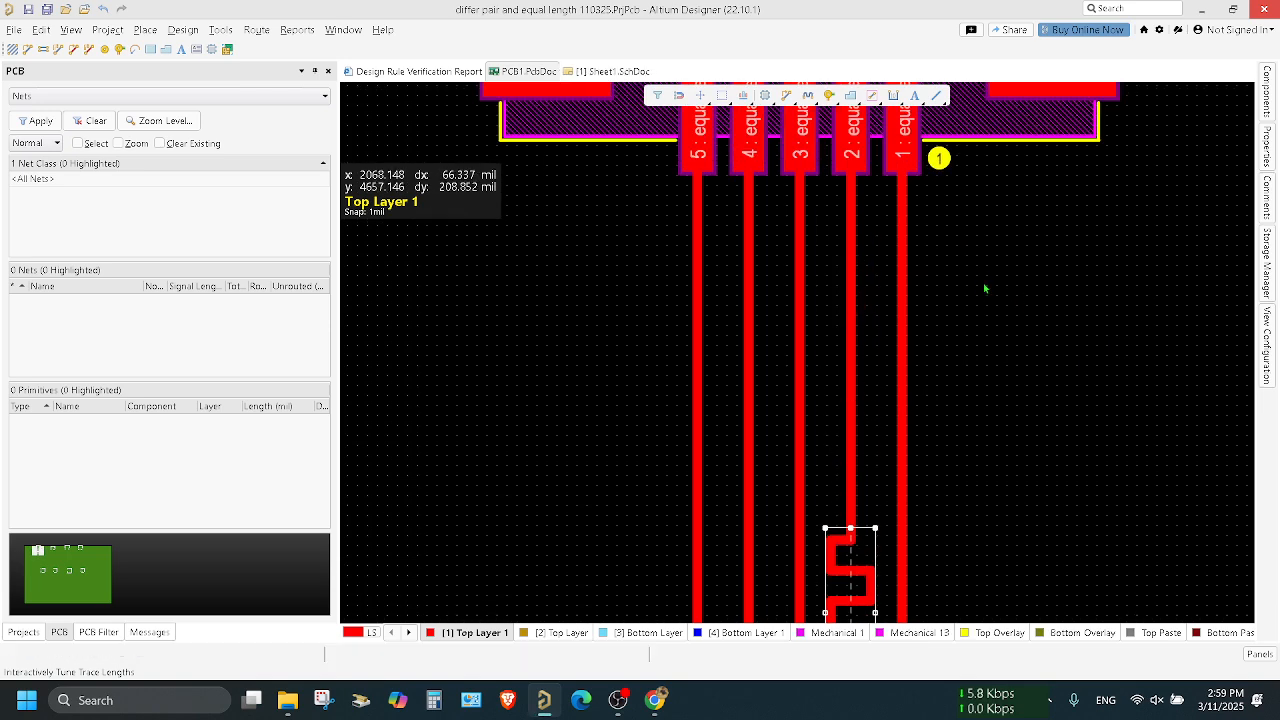
scroll(985, 288, "down", 2, "ctrl")
right_click_drag(994, 571, 977, 226)
scroll(980, 226, "down", 6)
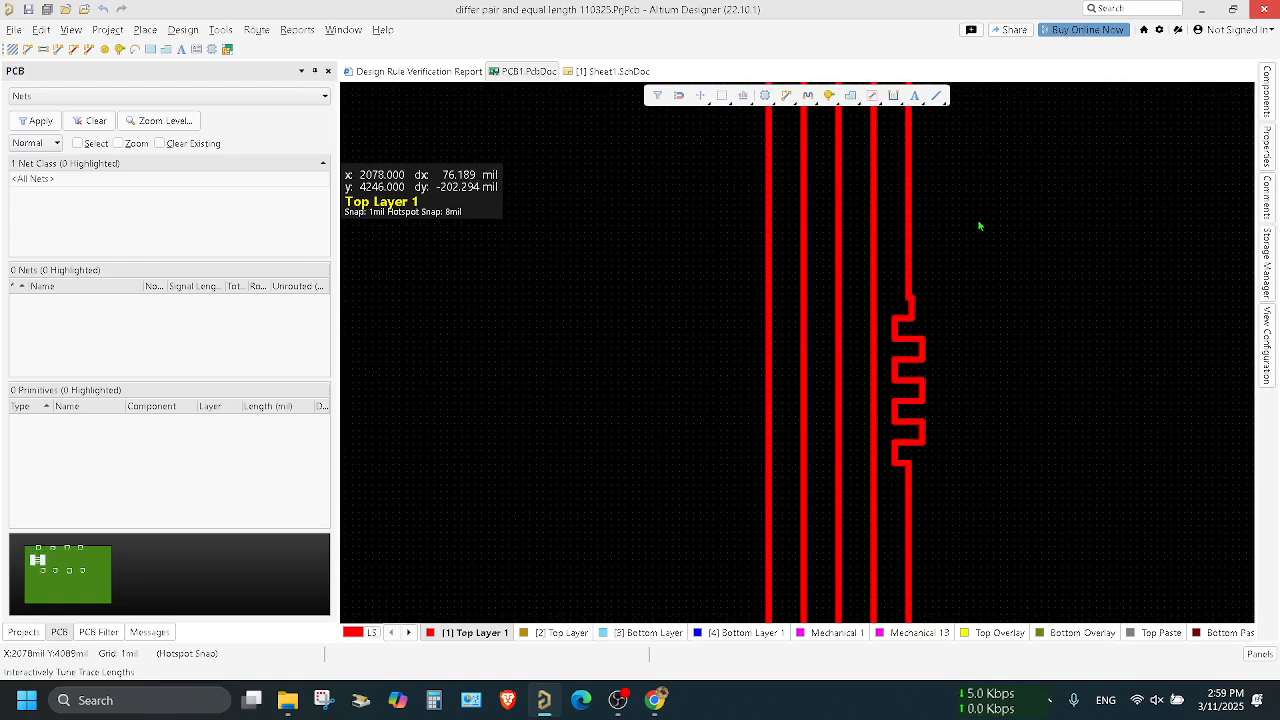
left_click(907, 330)
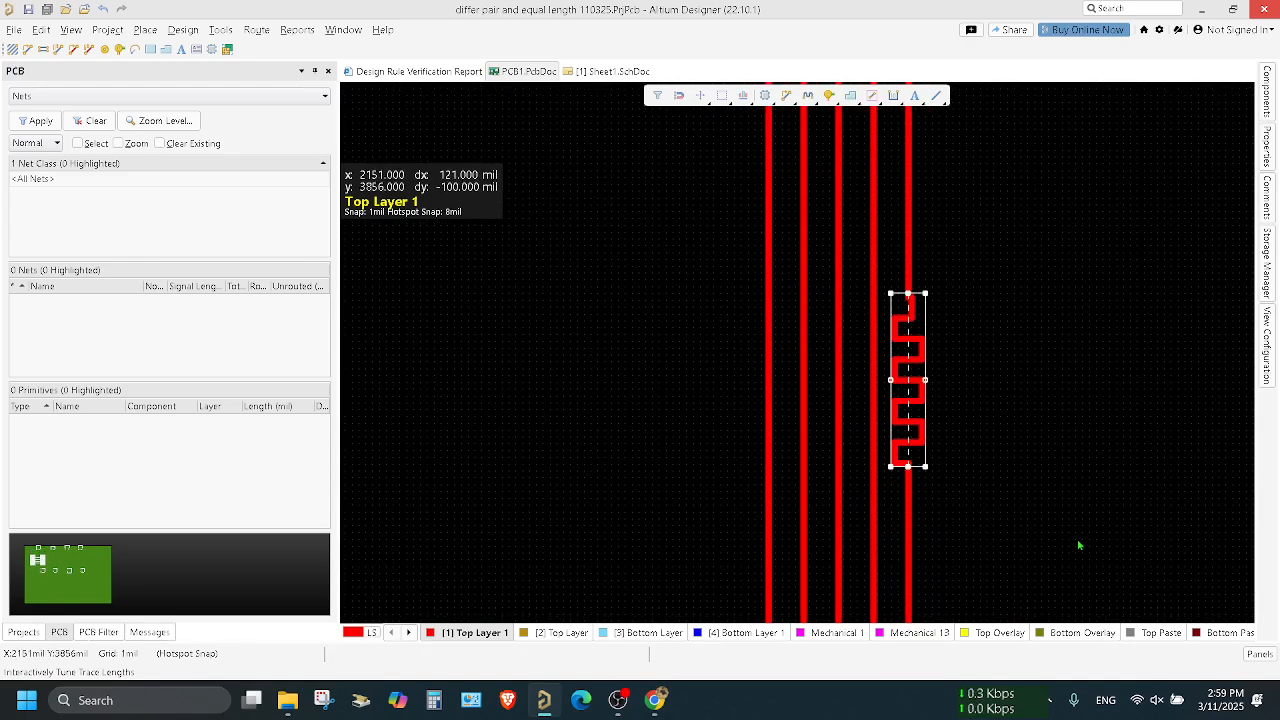
left_click(907, 357)
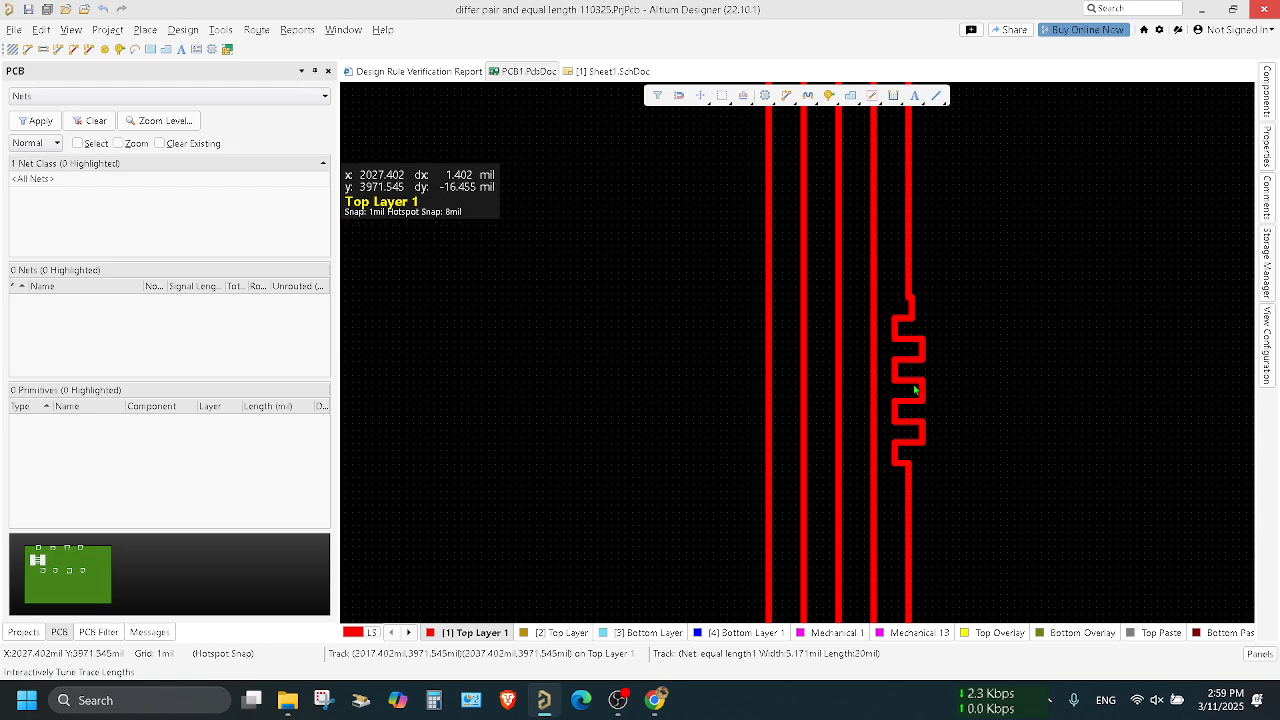
left_click(913, 382)
key("Tab")
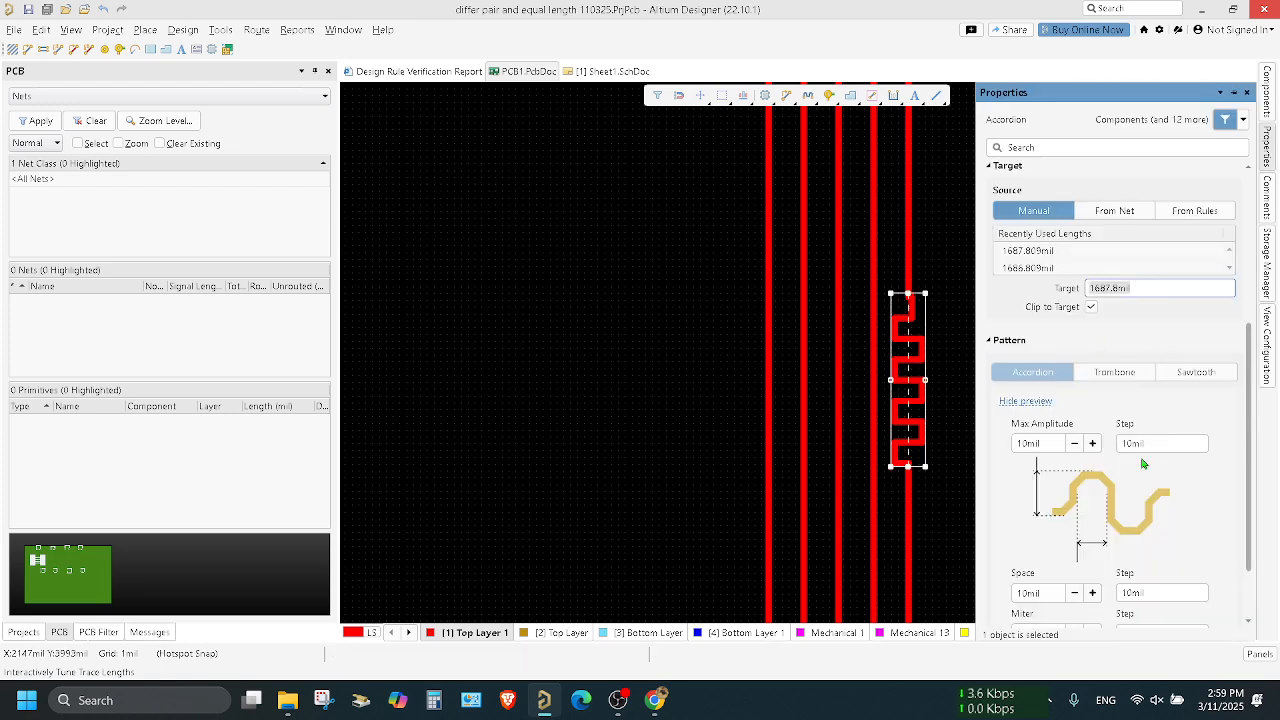
scroll(1104, 538, "down", 2)
left_click(1077, 595)
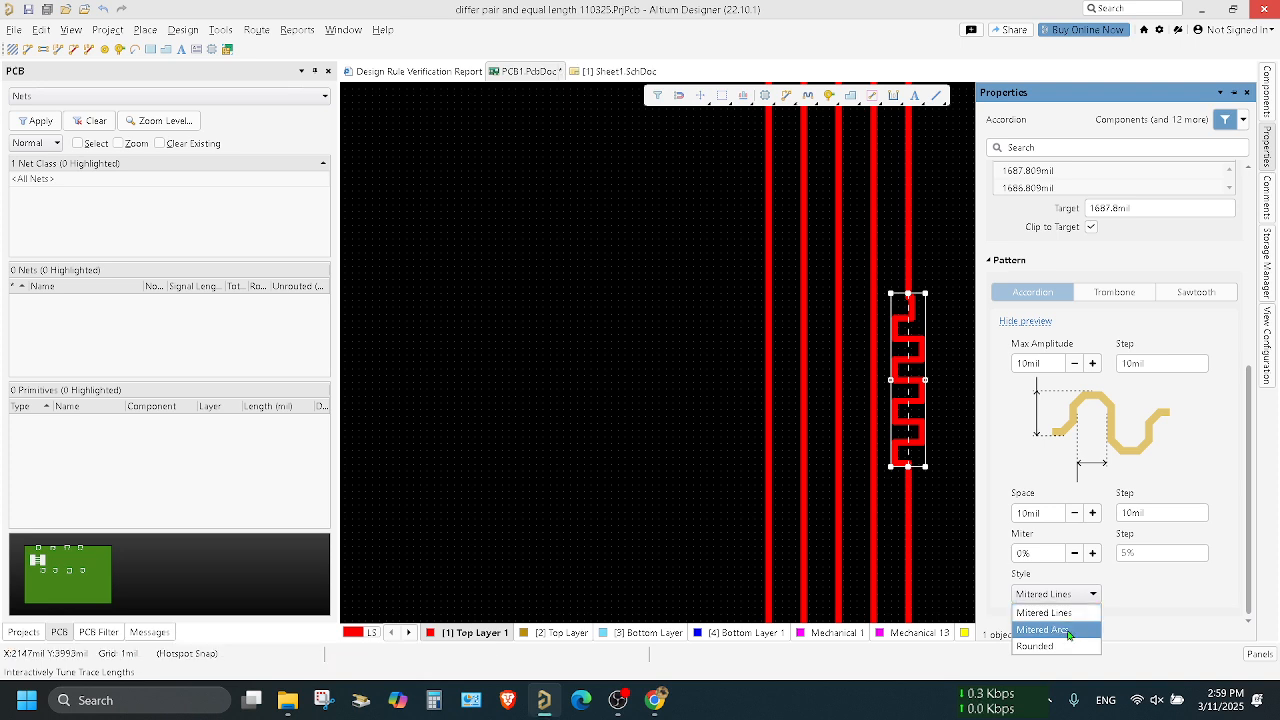
left_click(1068, 631)
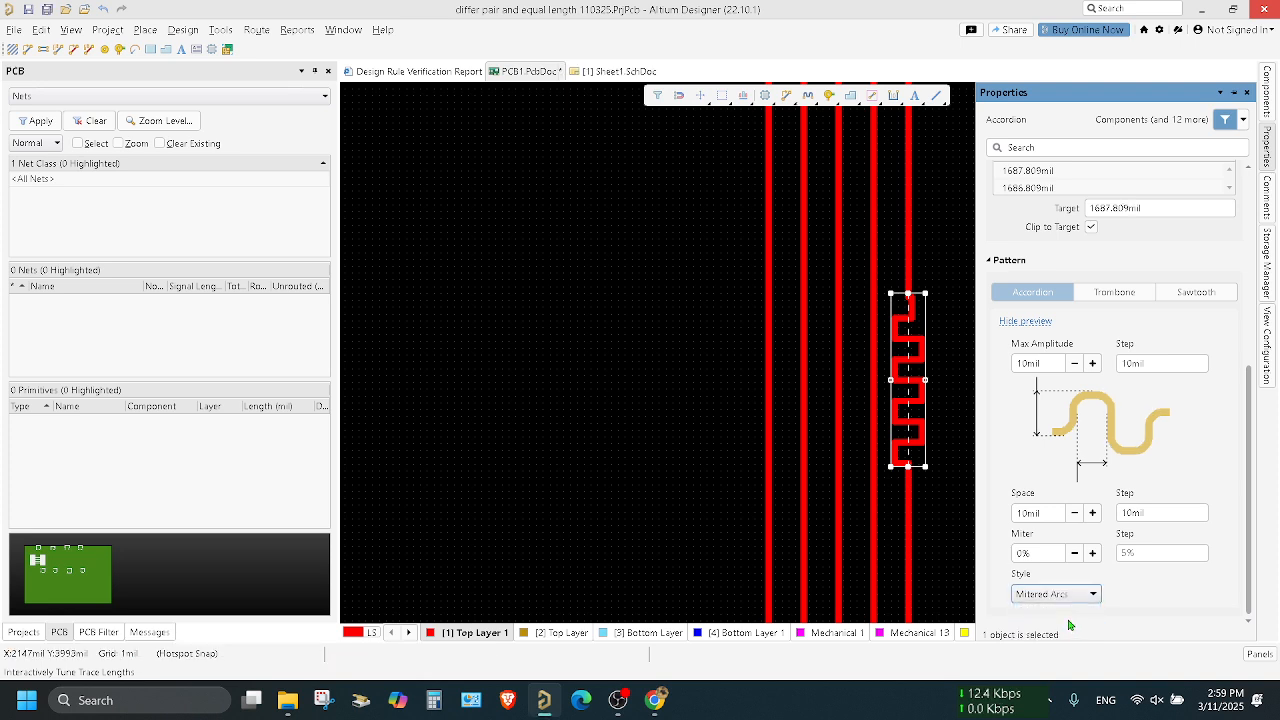
left_click(951, 428)
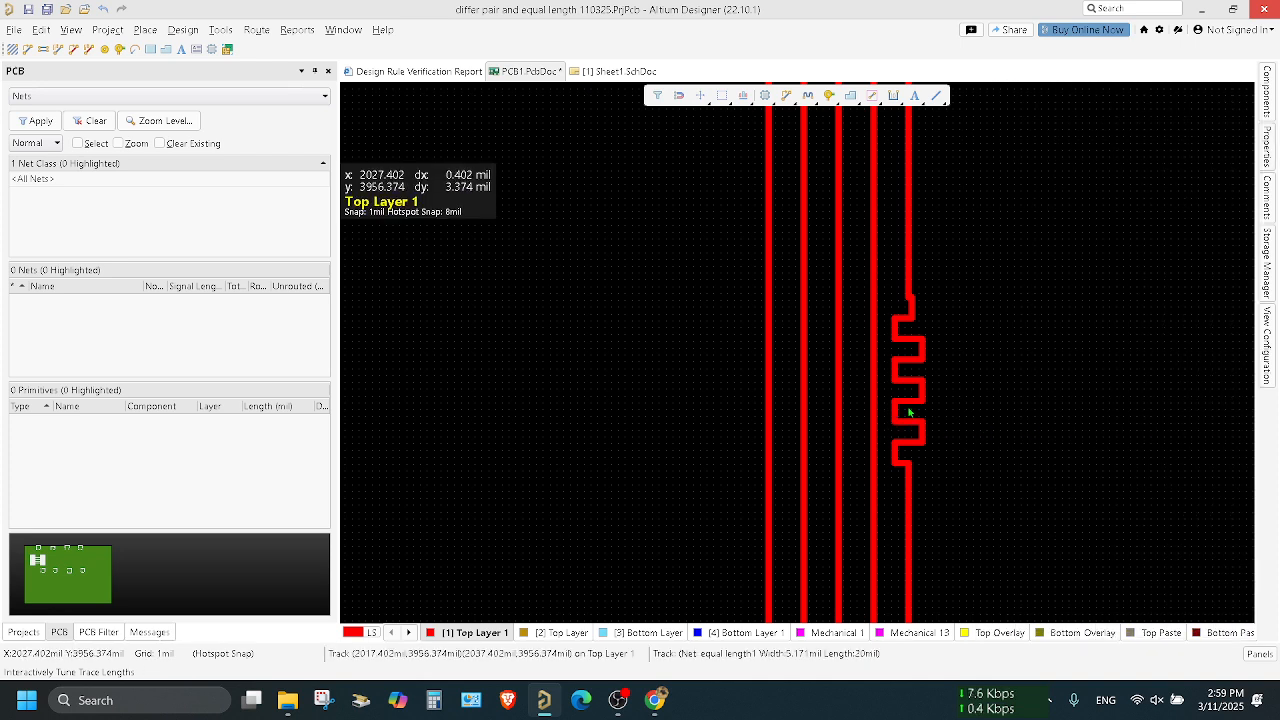
Step: Widen the rightmost trace's accordion slightly by moving its outer side edge outward, and deselect it
left_click(909, 411)
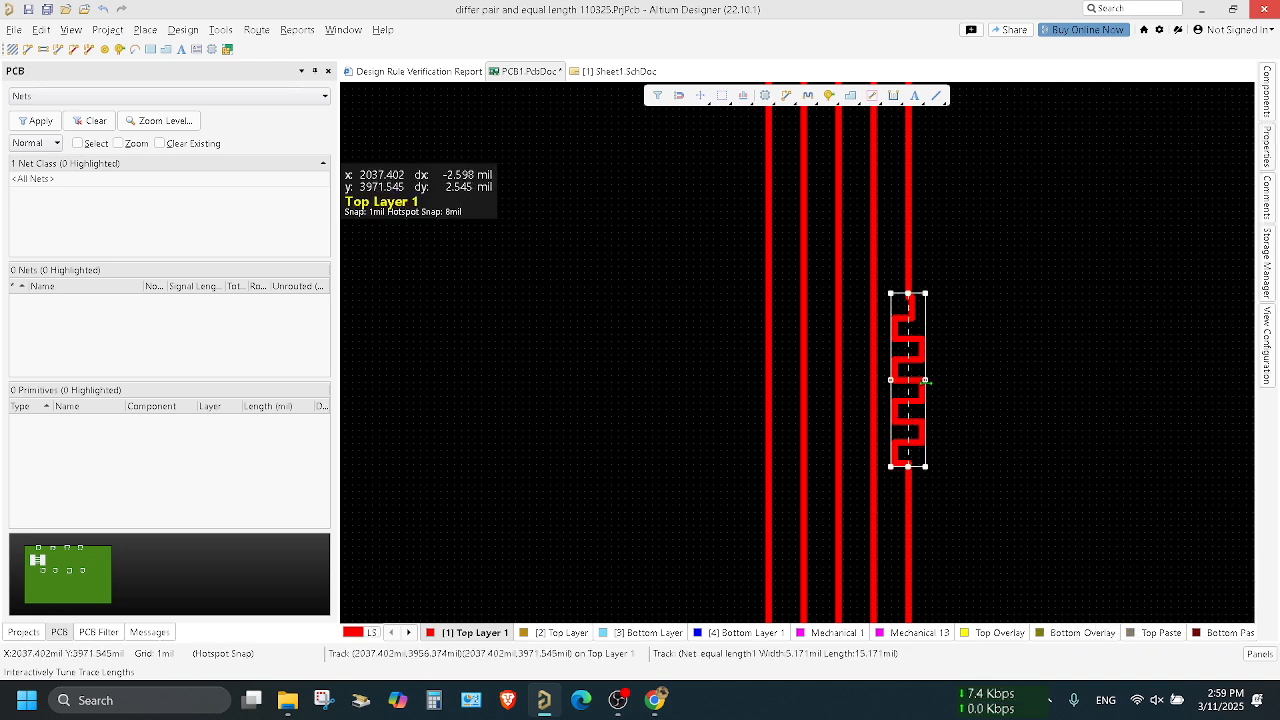
mouse_move(925, 381)
left_mouse_down()
mouse_move(905, 387)
mouse_move(948, 379)
mouse_move(928, 380)
left_mouse_up()
left_click(1017, 335)
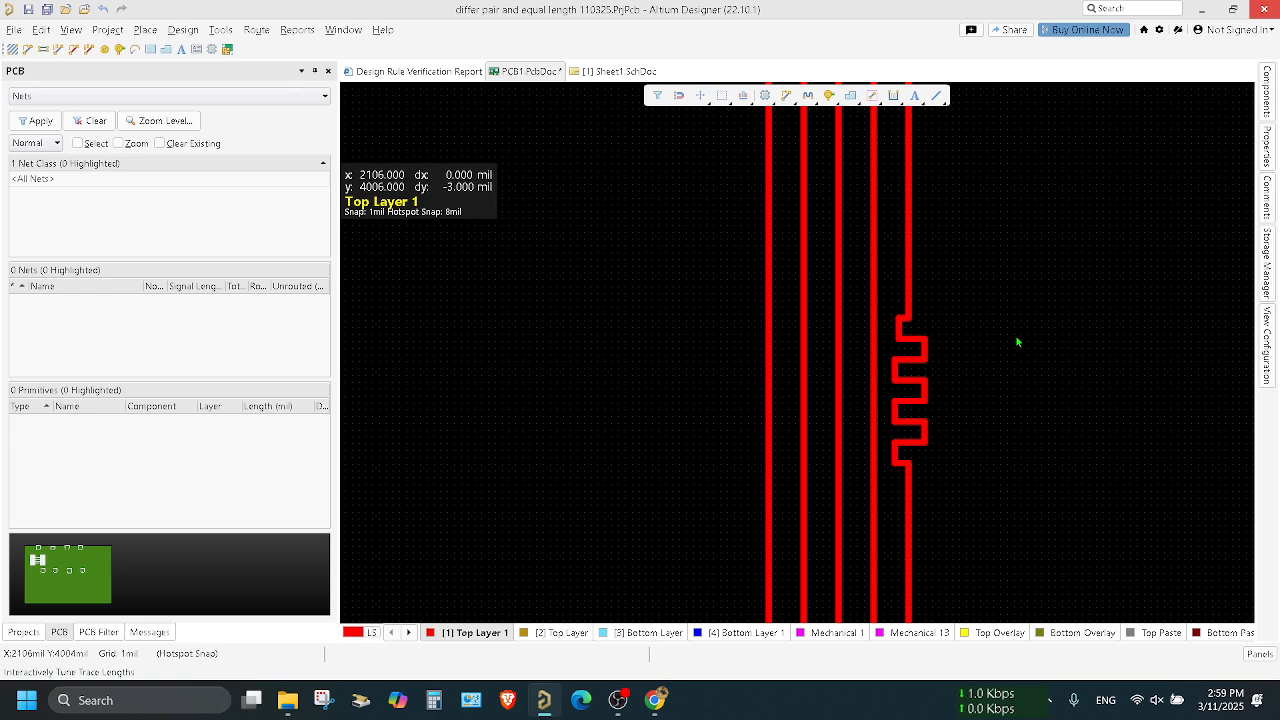
Step: Select the second trace from the left, expand its net information to examine its selected and total lengths, and deselect it
scroll(1017, 342, "down", 2, "ctrl")
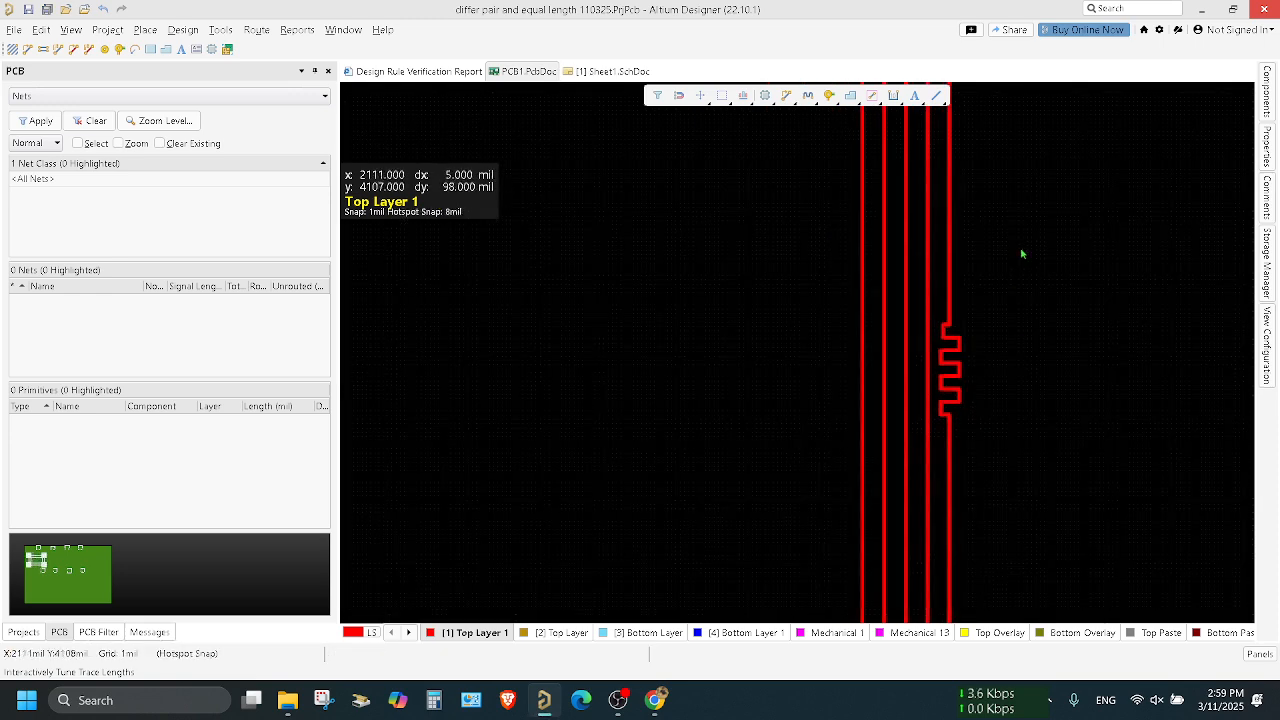
scroll(1021, 254, "up", 2)
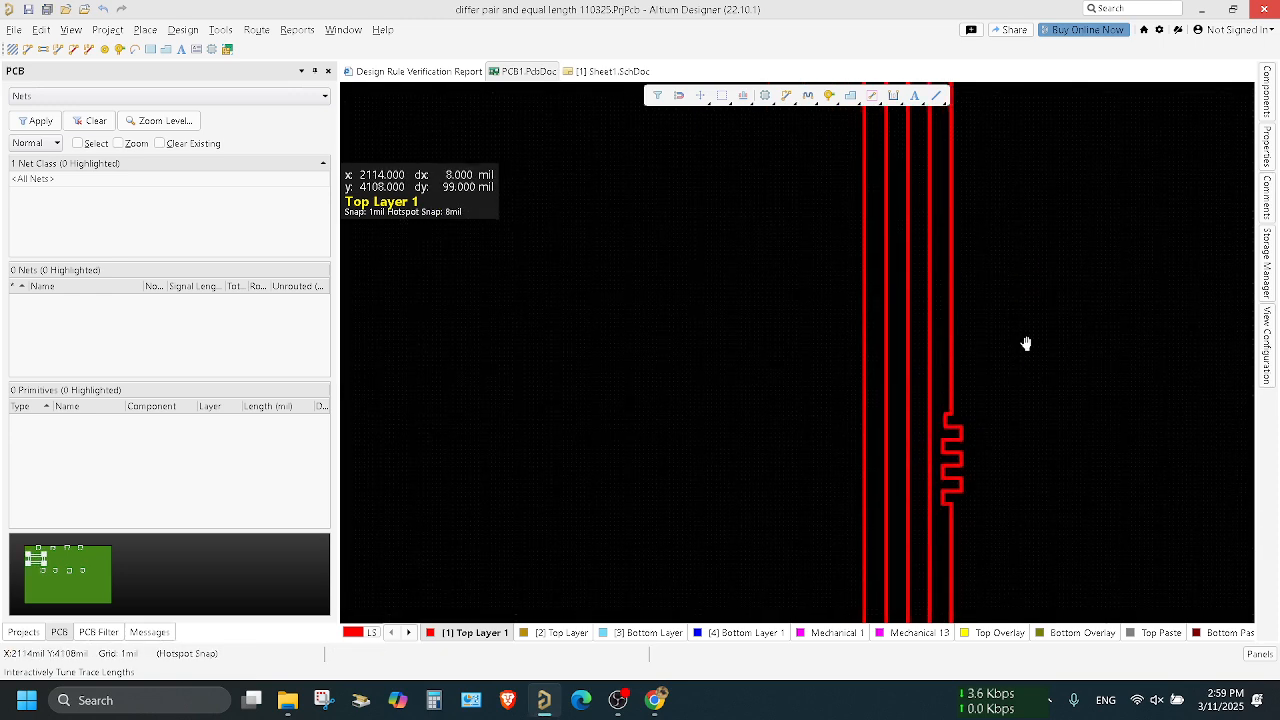
left_click(886, 416)
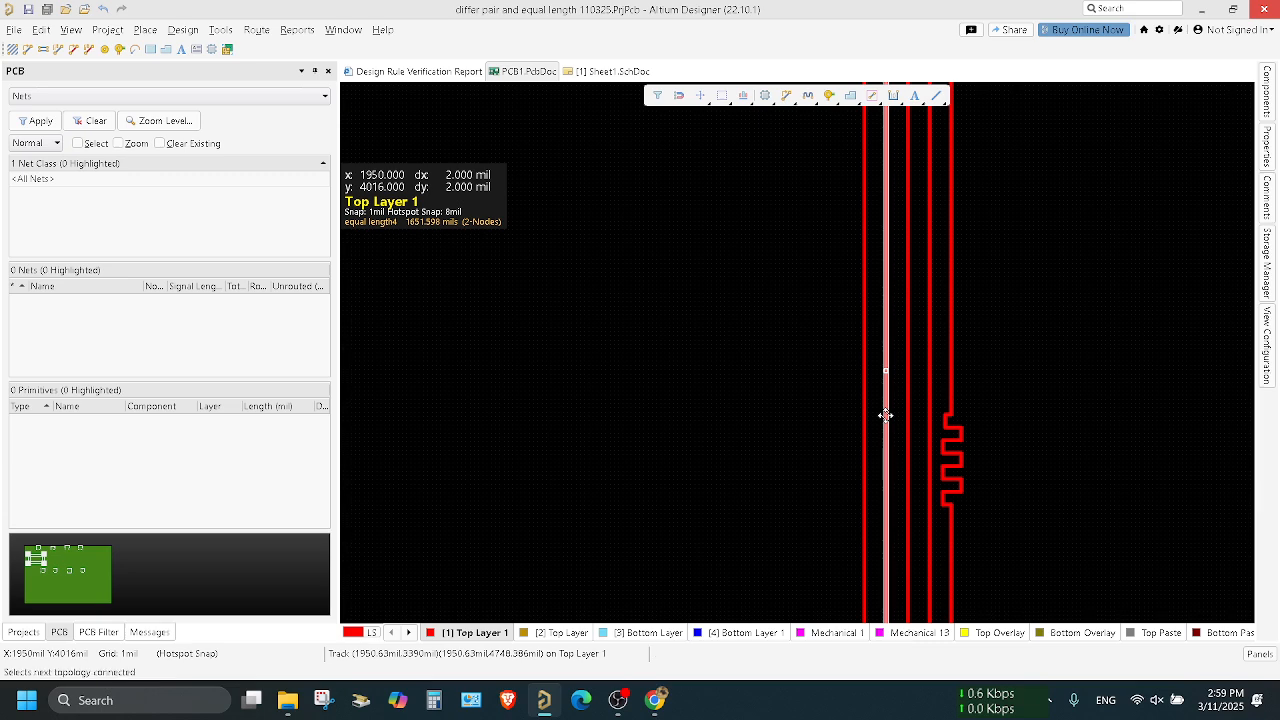
left_click(1270, 148)
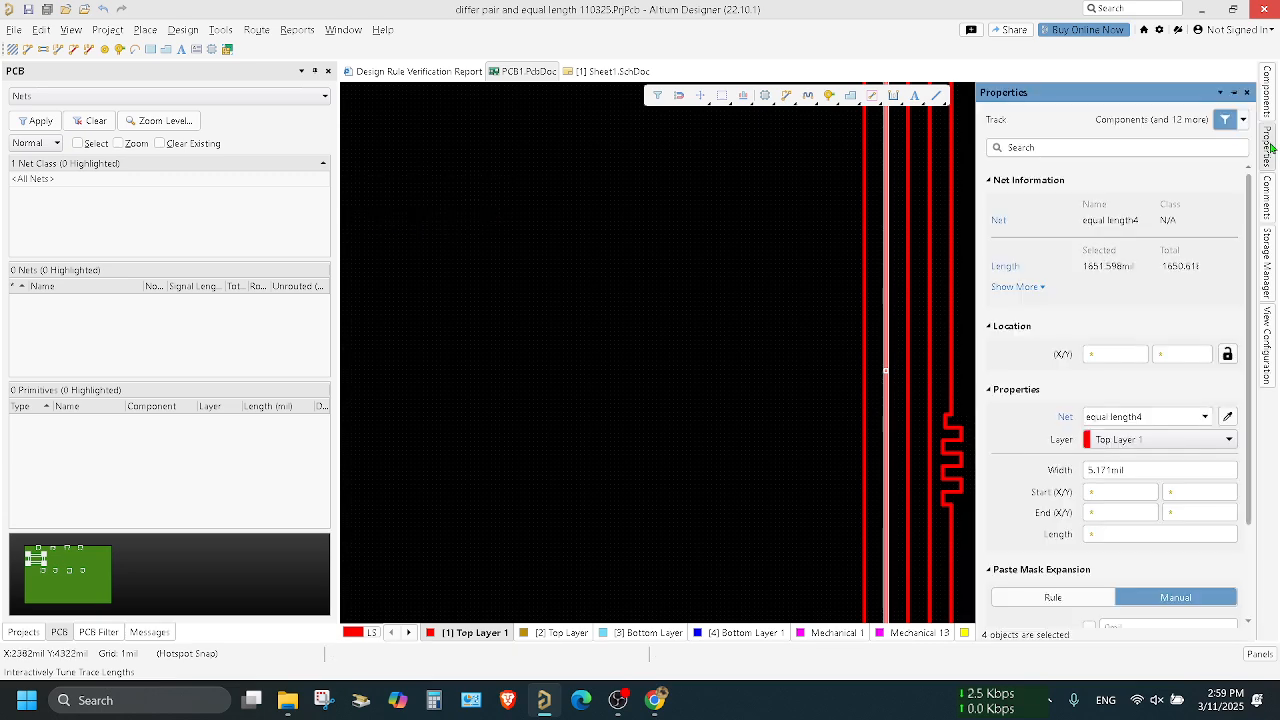
left_click(1035, 288)
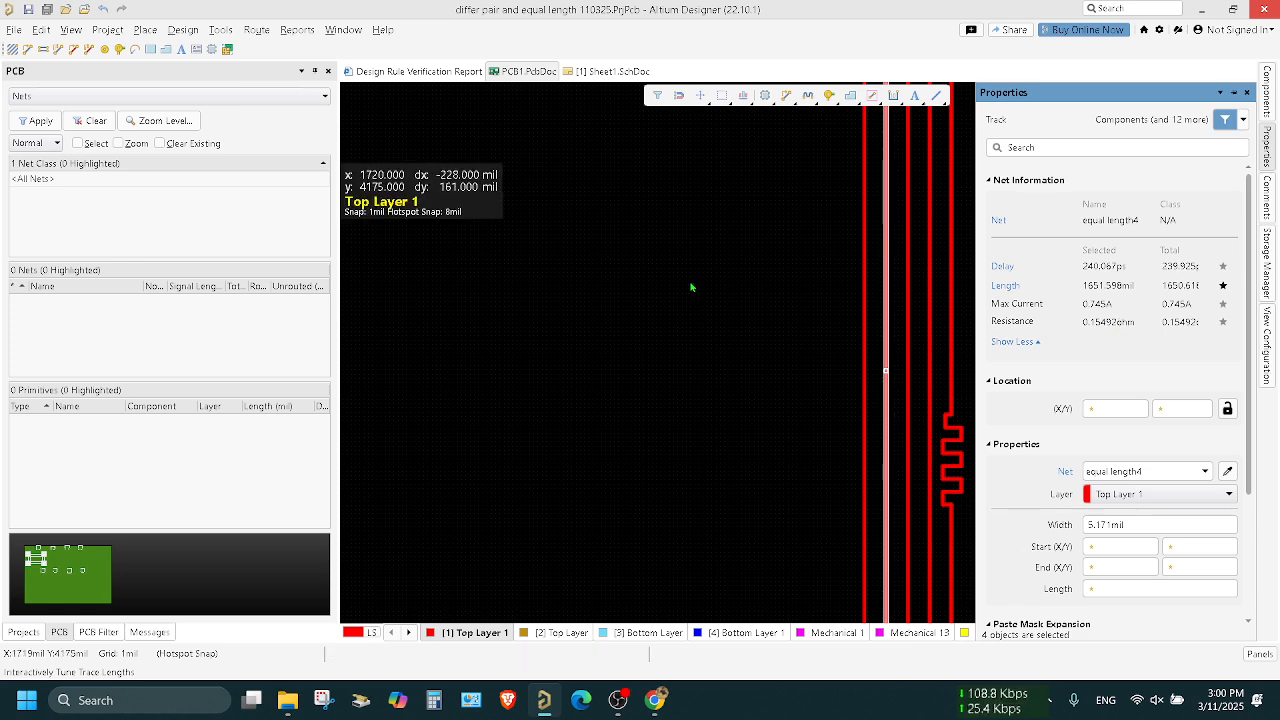
scroll(849, 288, "down", 5)
scroll(850, 292, "up", 3)
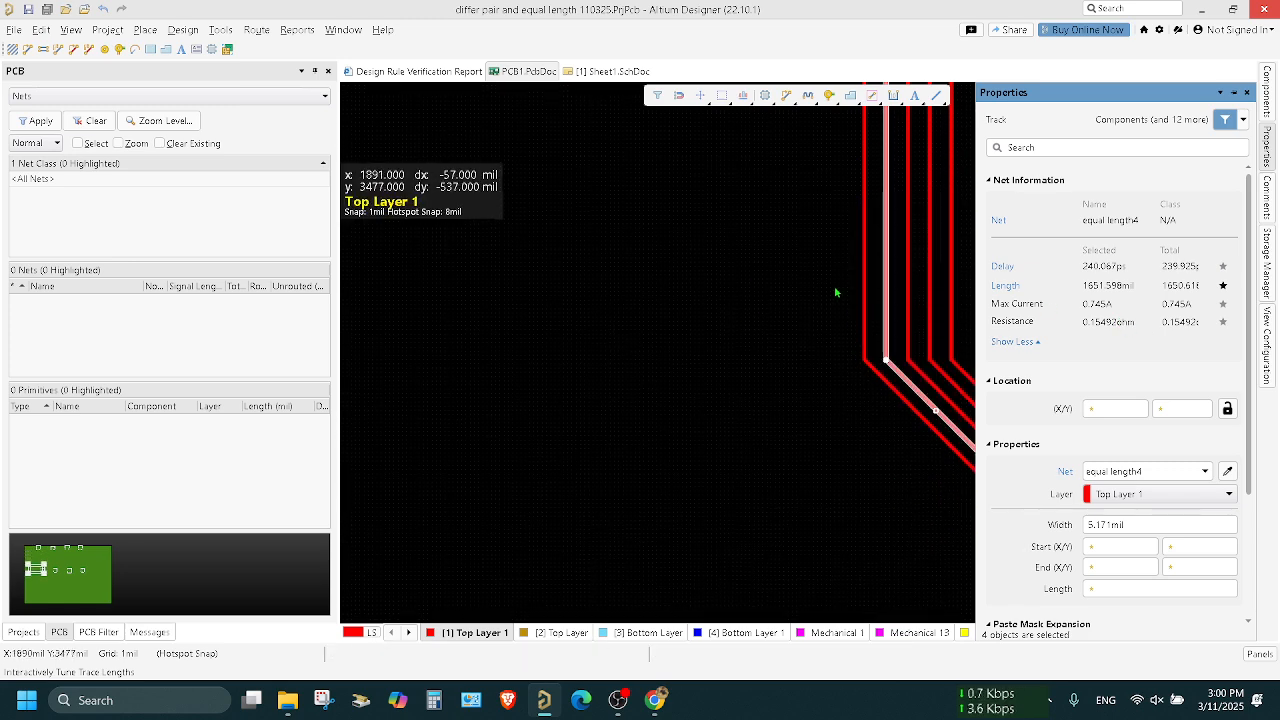
scroll(835, 292, "up", 5)
left_click(734, 251)
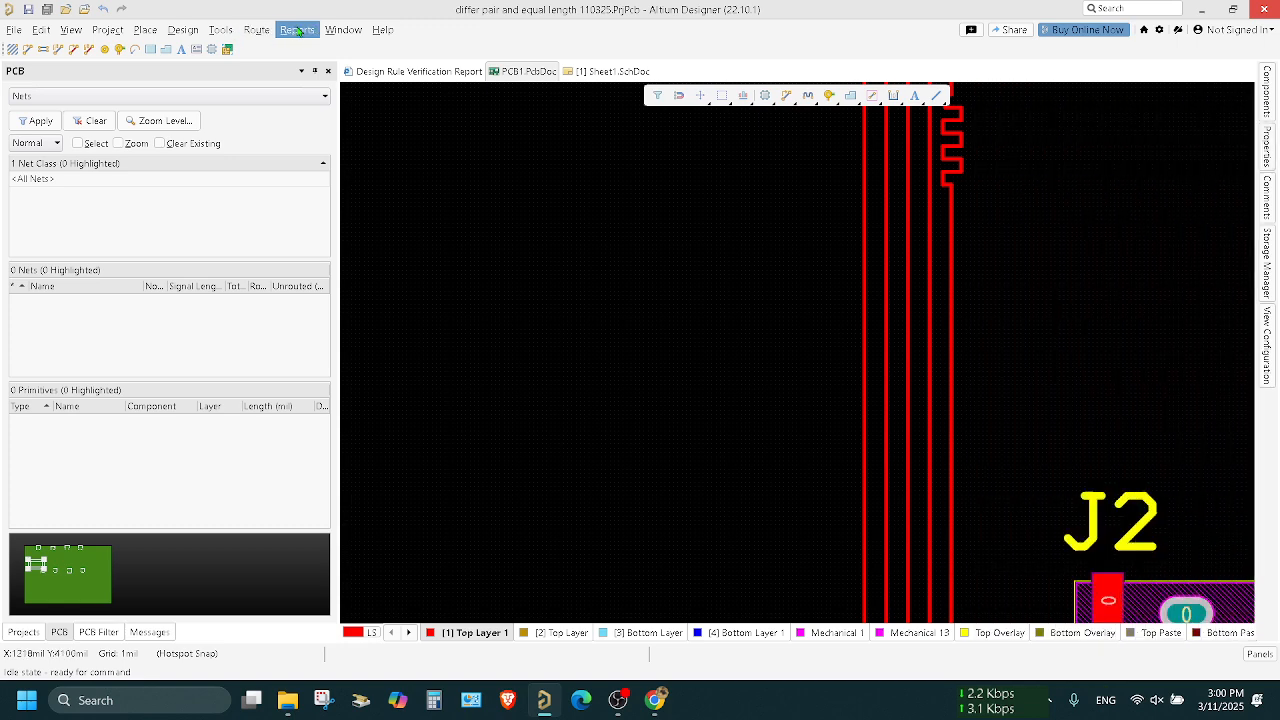
Step: Place an accordion length-tuning pattern about 88 mil long on the middle trace, just below the neighbouring trace's accordion
left_click(256, 29)
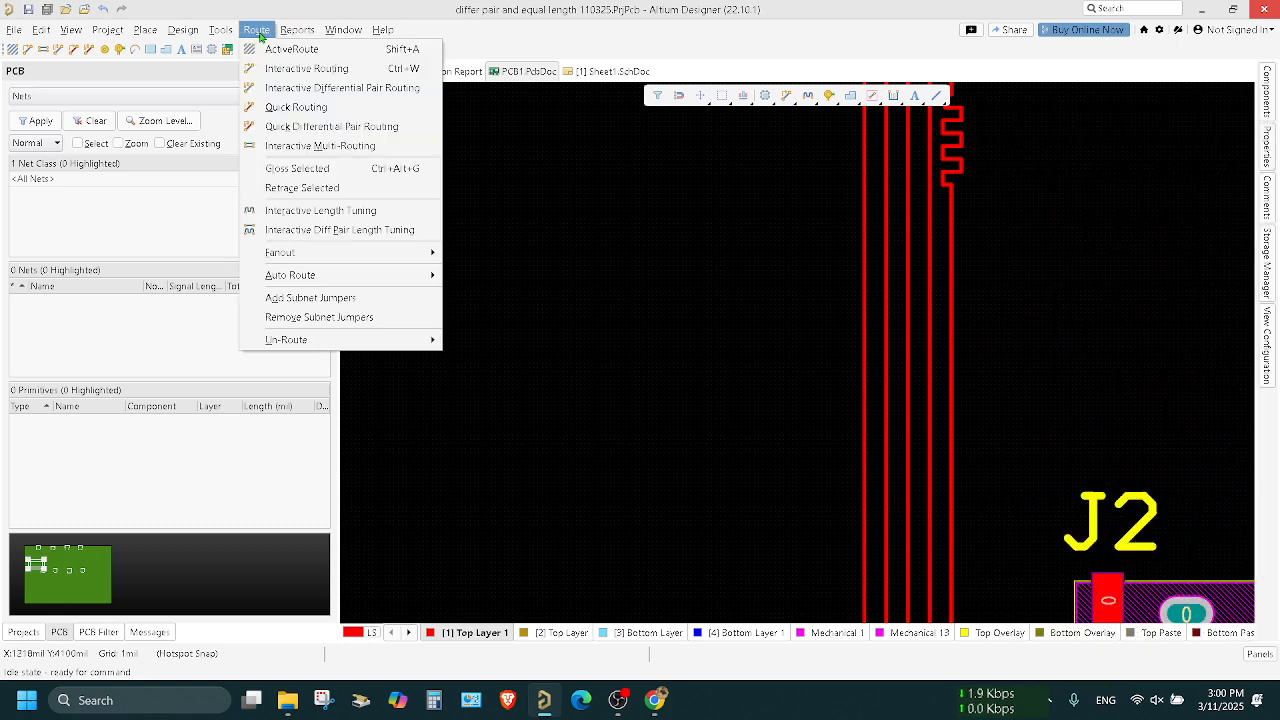
left_click(320, 210)
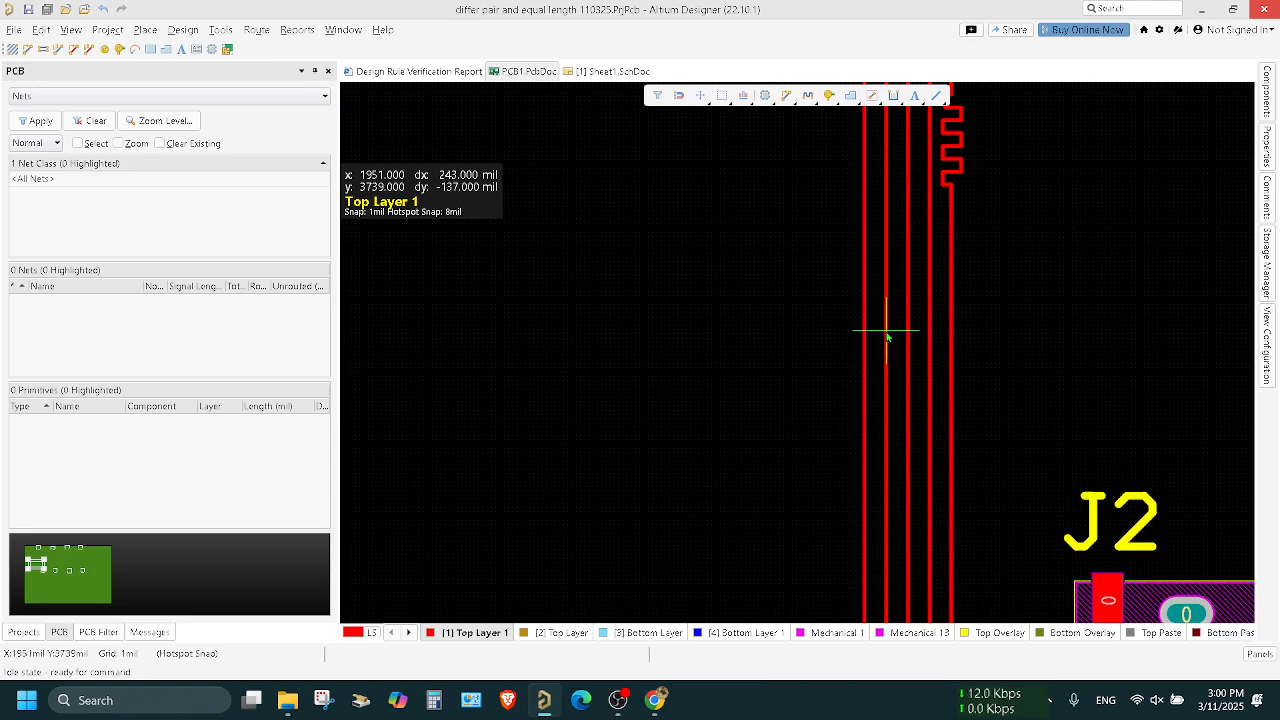
scroll(886, 336, "up", 5, "ctrl")
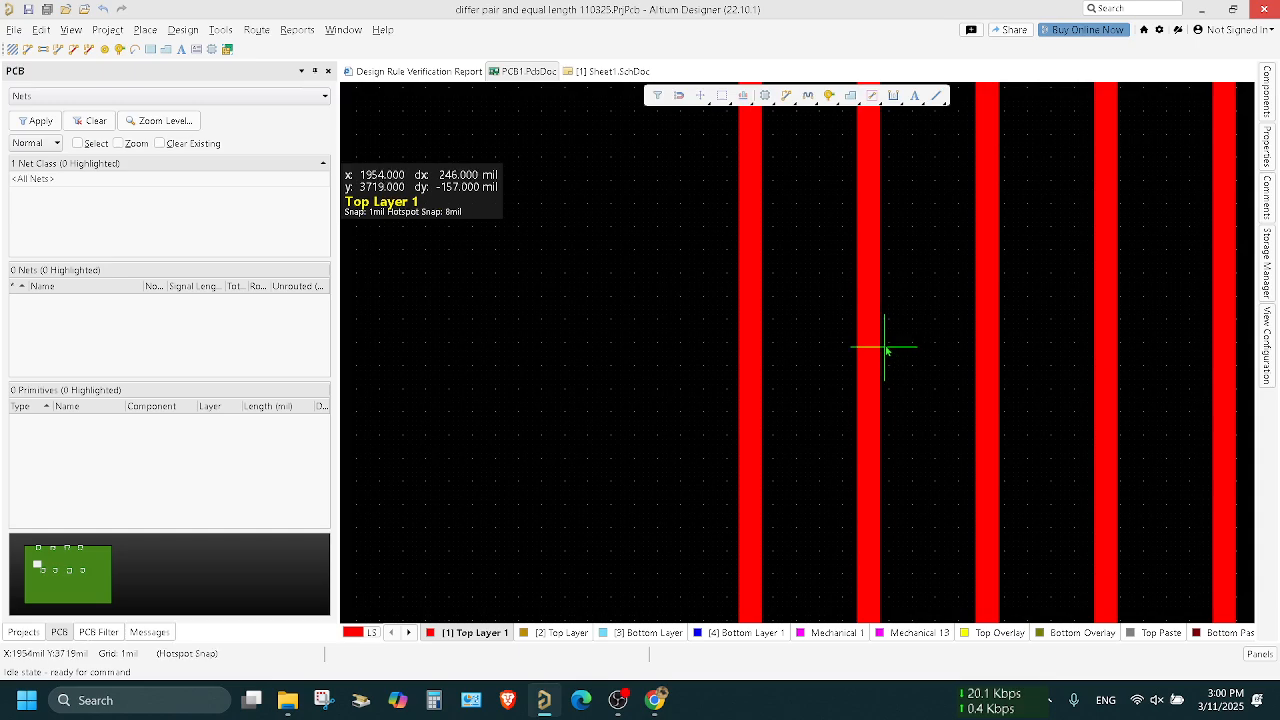
scroll(950, 310, "down", 8, "ctrl")
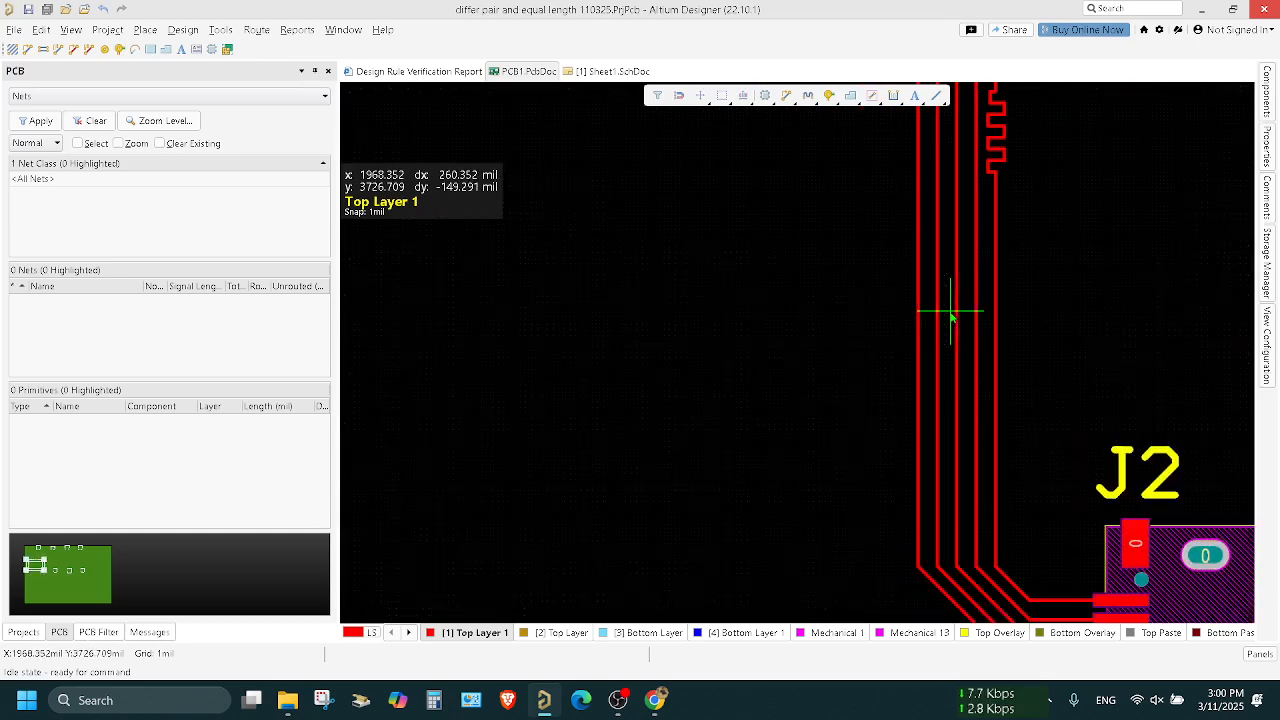
scroll(1005, 286, "up", 9)
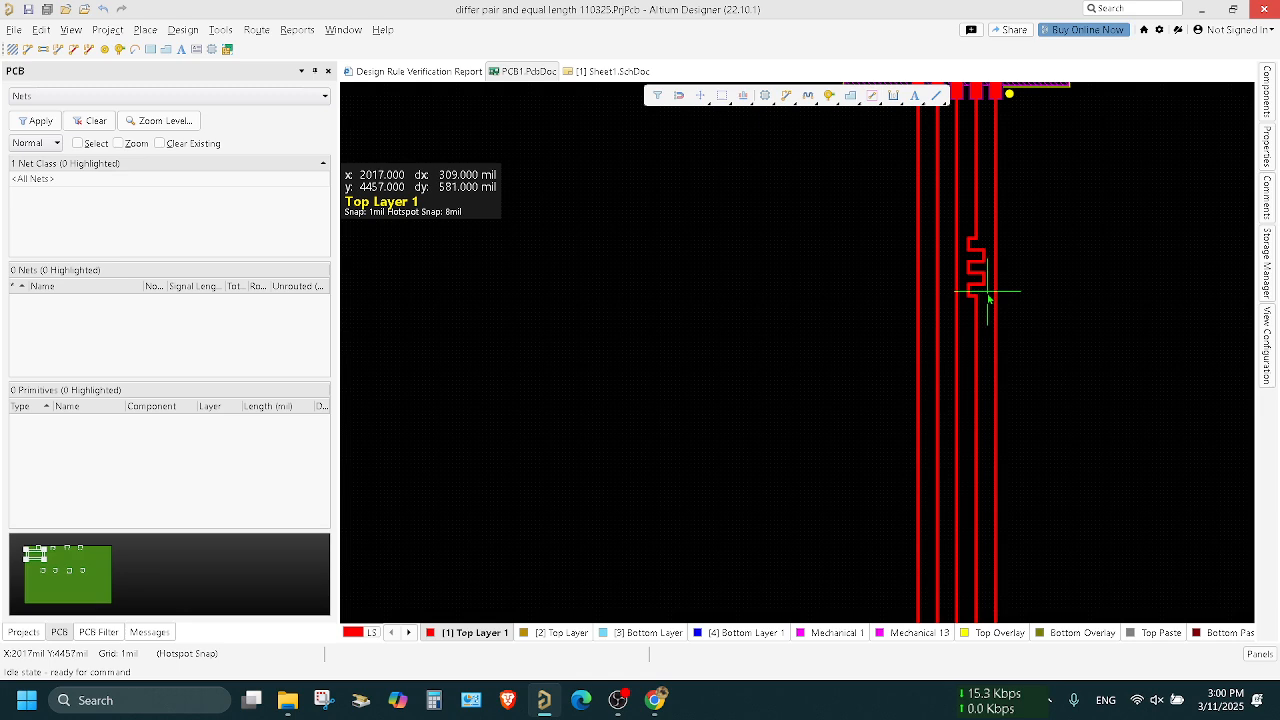
scroll(985, 325, "up", 2)
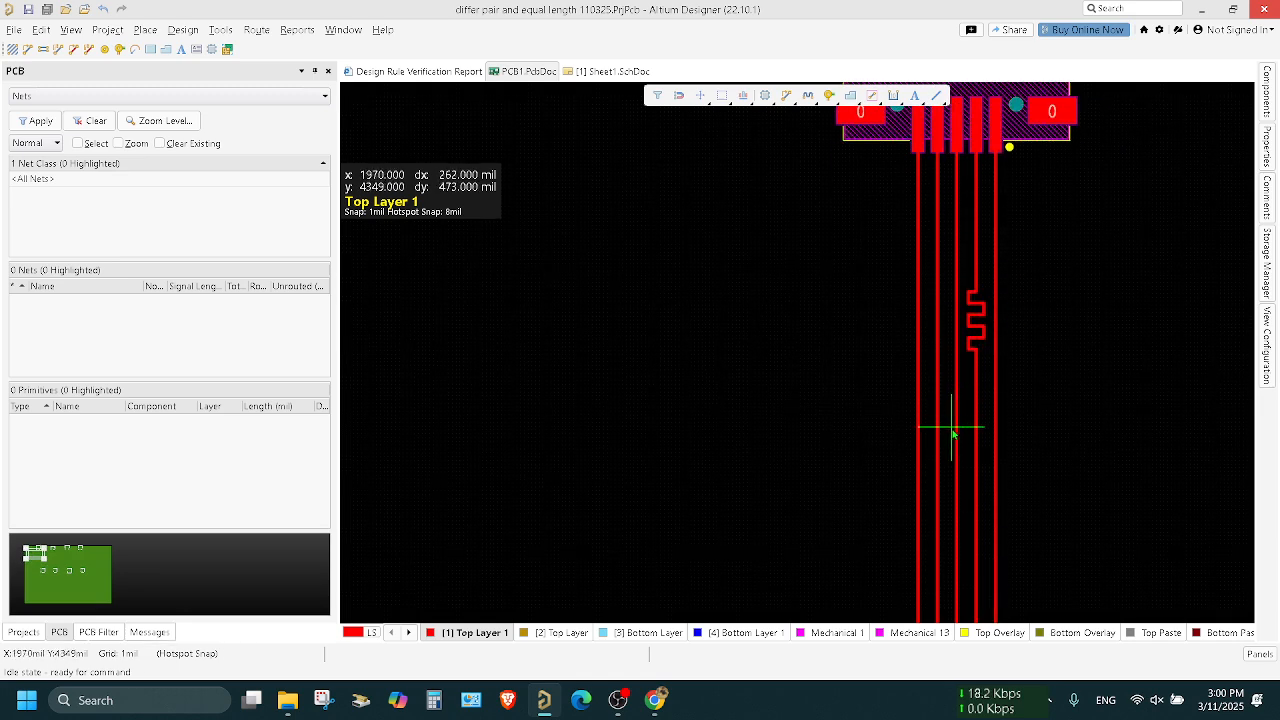
scroll(956, 440, "up", 5, "ctrl")
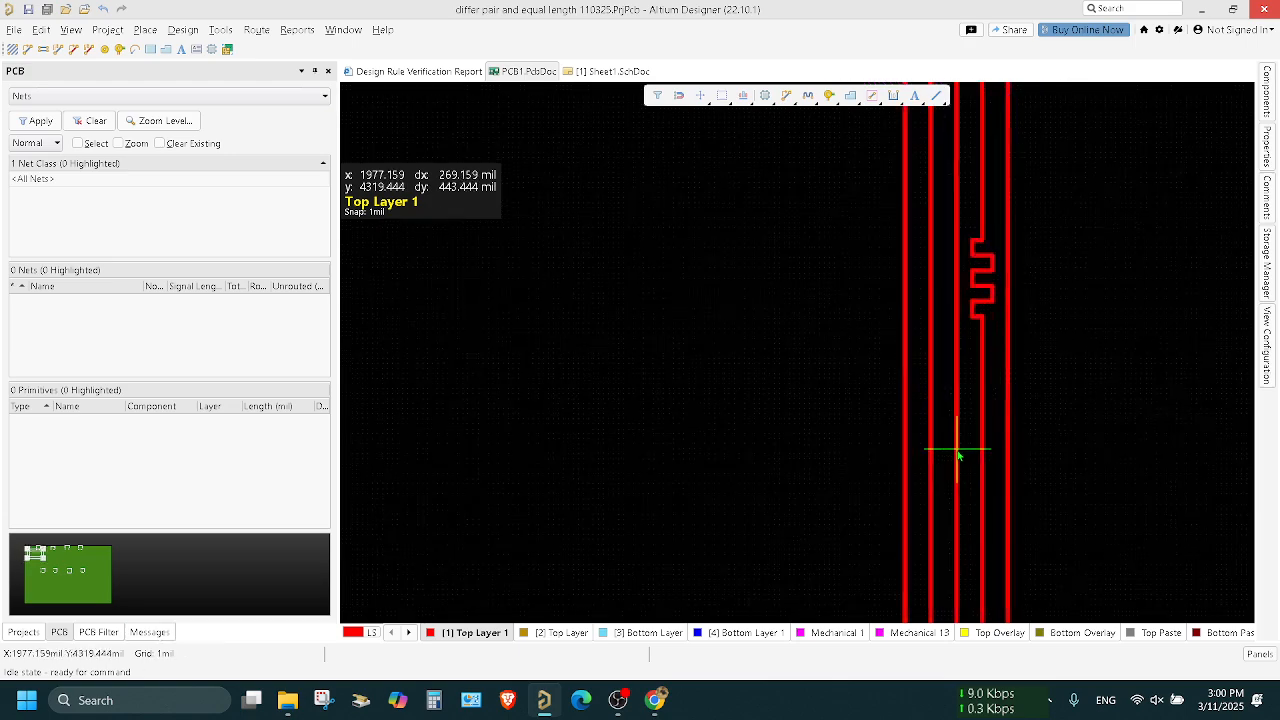
key("u")
key("r")
left_click(956, 243)
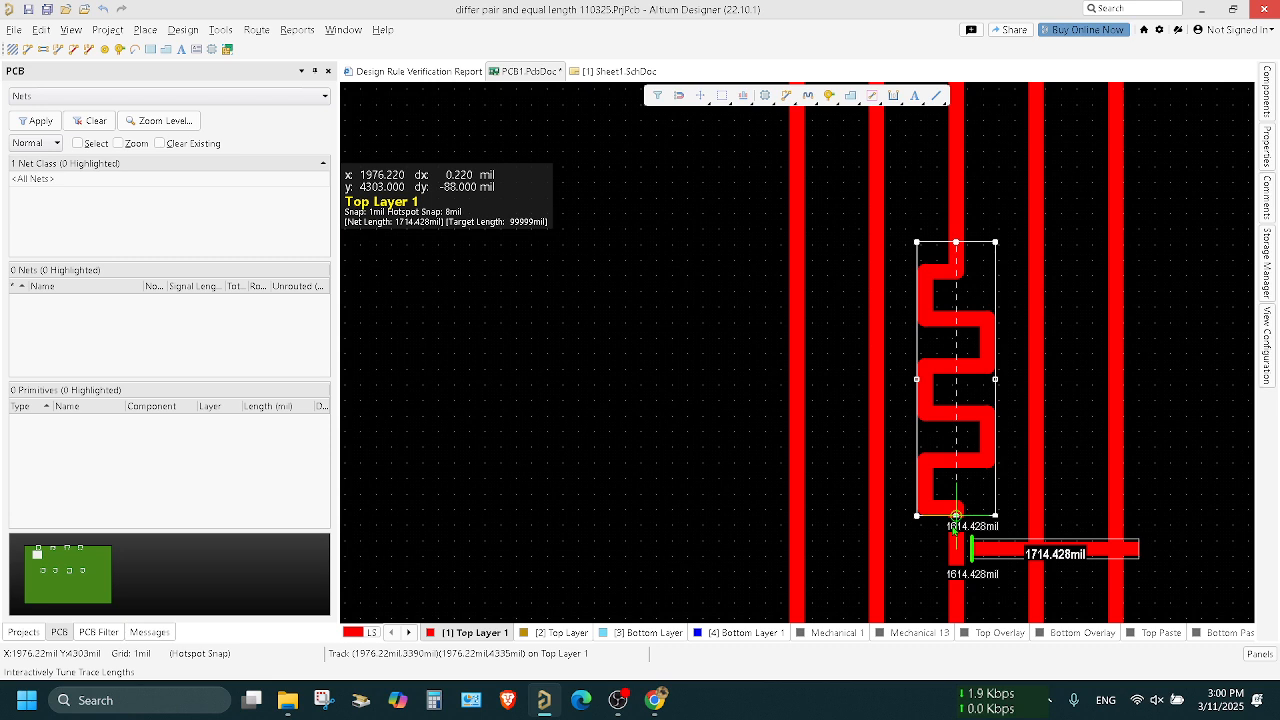
left_click(956, 516)
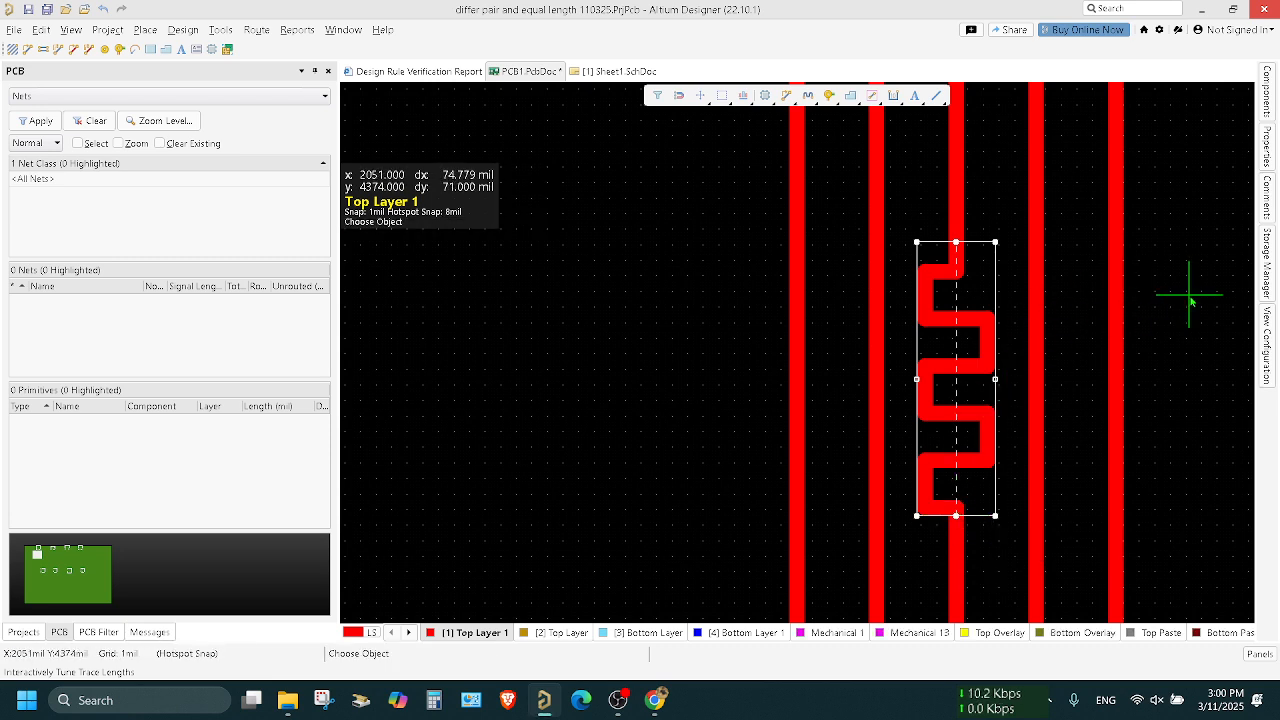
Step: Switch the middle trace's accordion to a manual target source with a 1687.809 mil target length
double_click(960, 395)
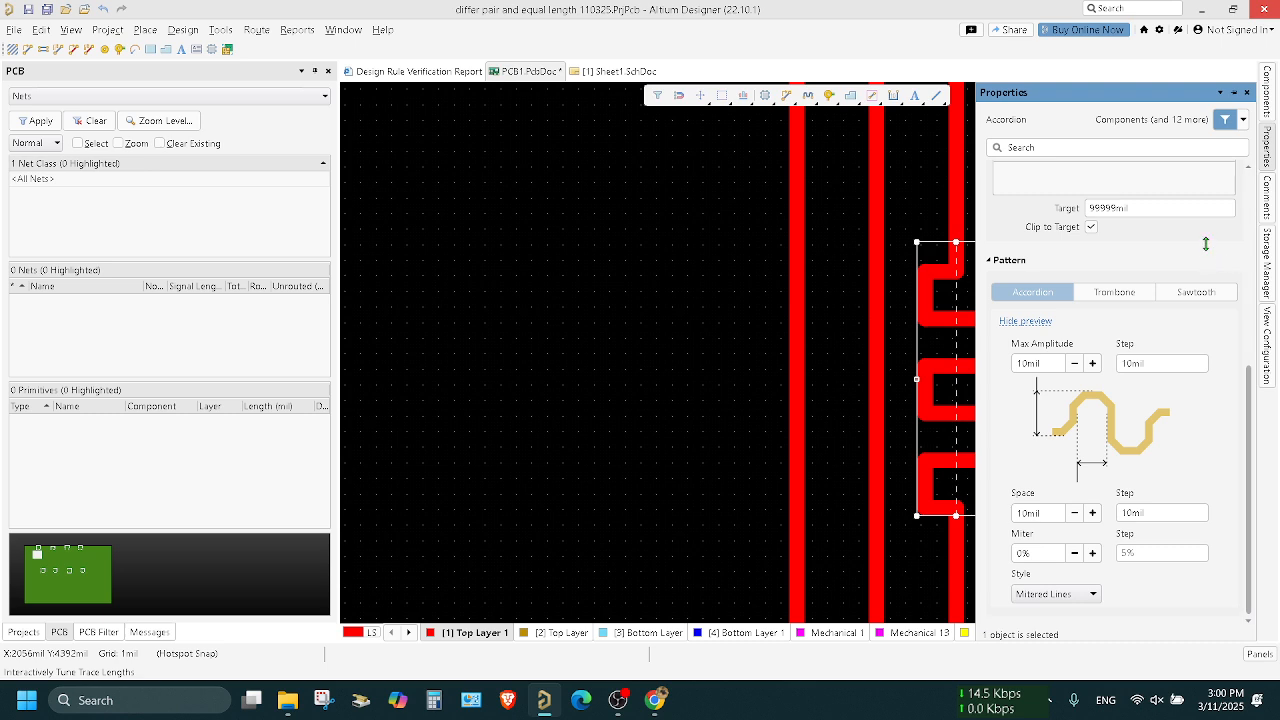
scroll(1206, 244, "up", 5)
left_click(1033, 452)
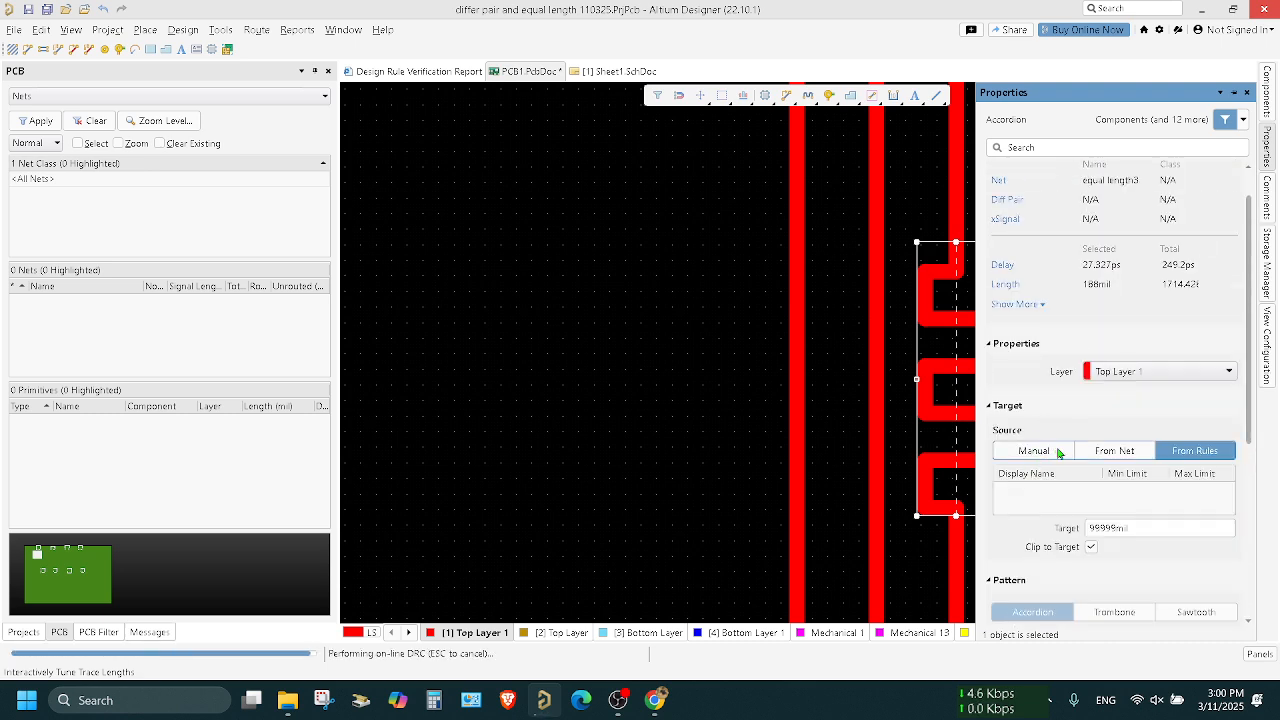
scroll(1061, 497, "down", 1)
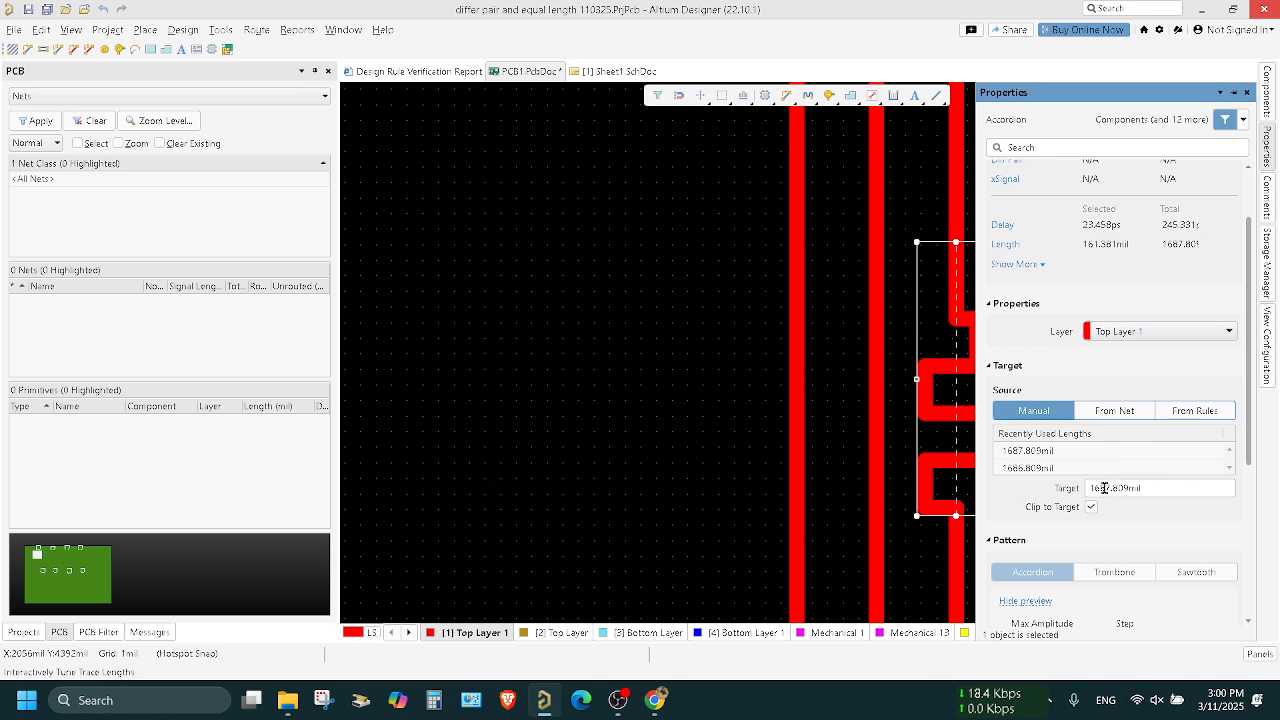
left_click(1106, 489)
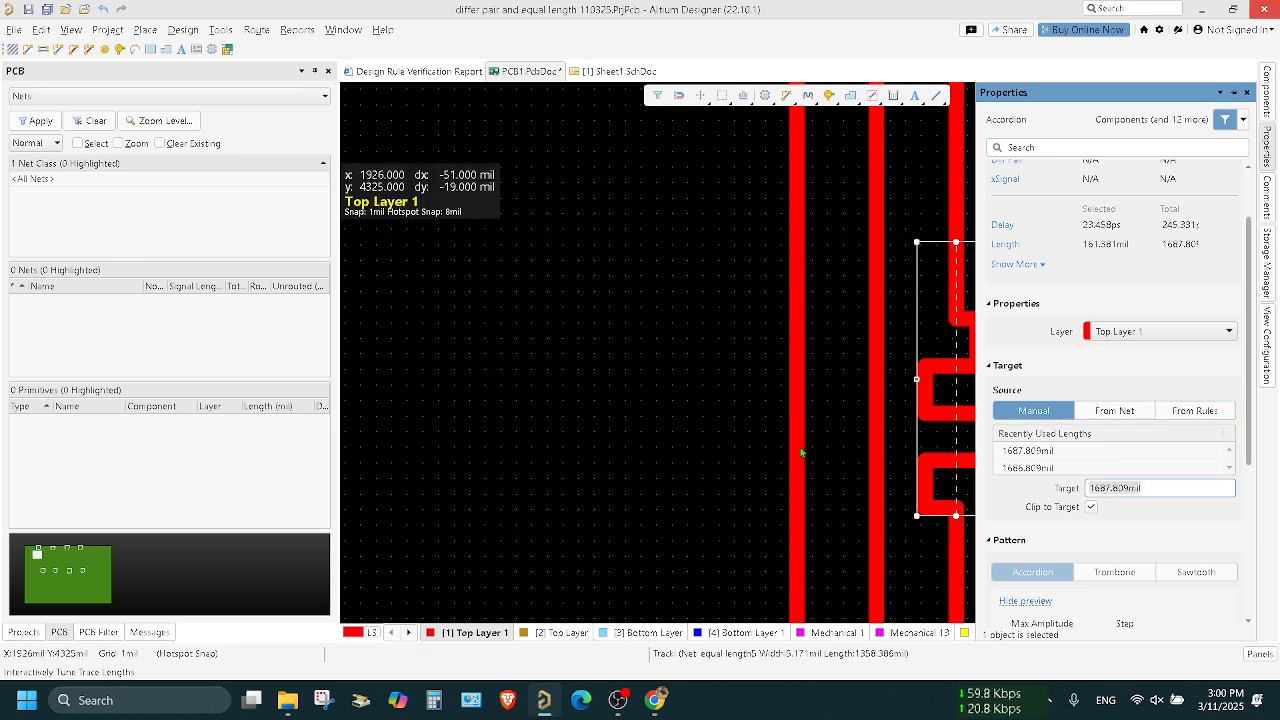
left_click(928, 372)
left_click(943, 454)
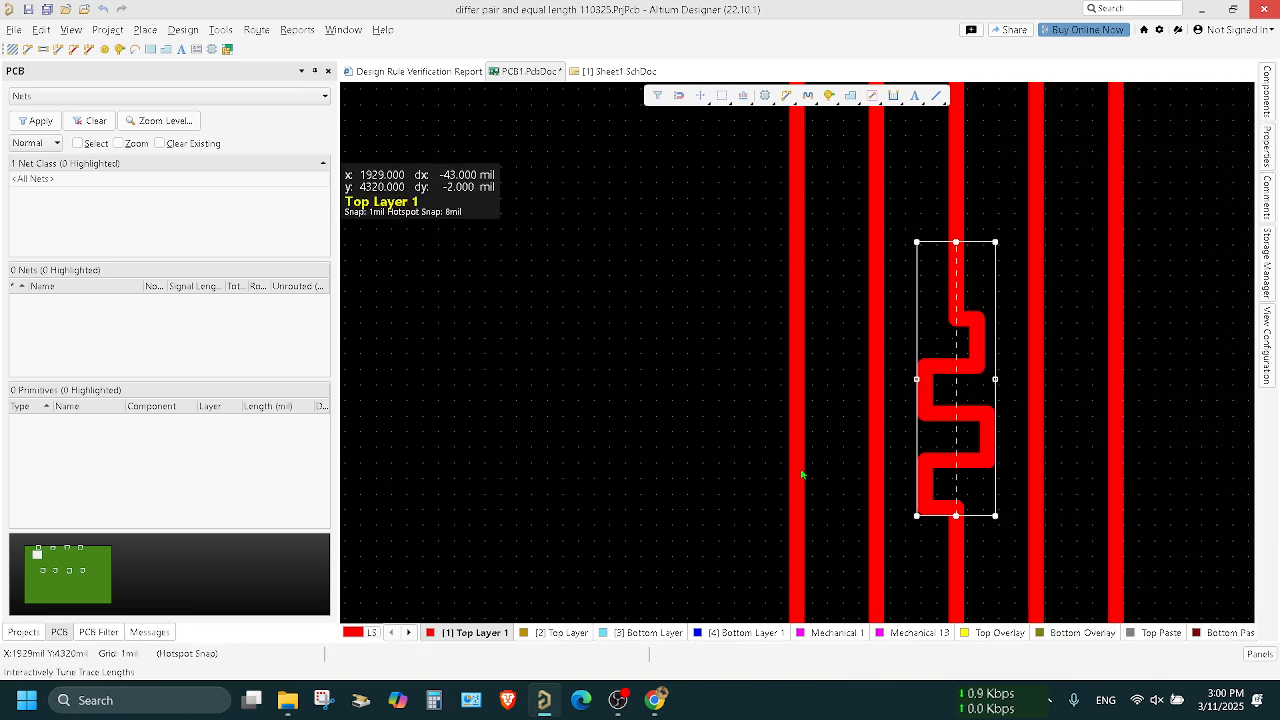
Step: Compare the leftmost trace's selected and total lengths with those of the middle trace's accordion
left_click(798, 471)
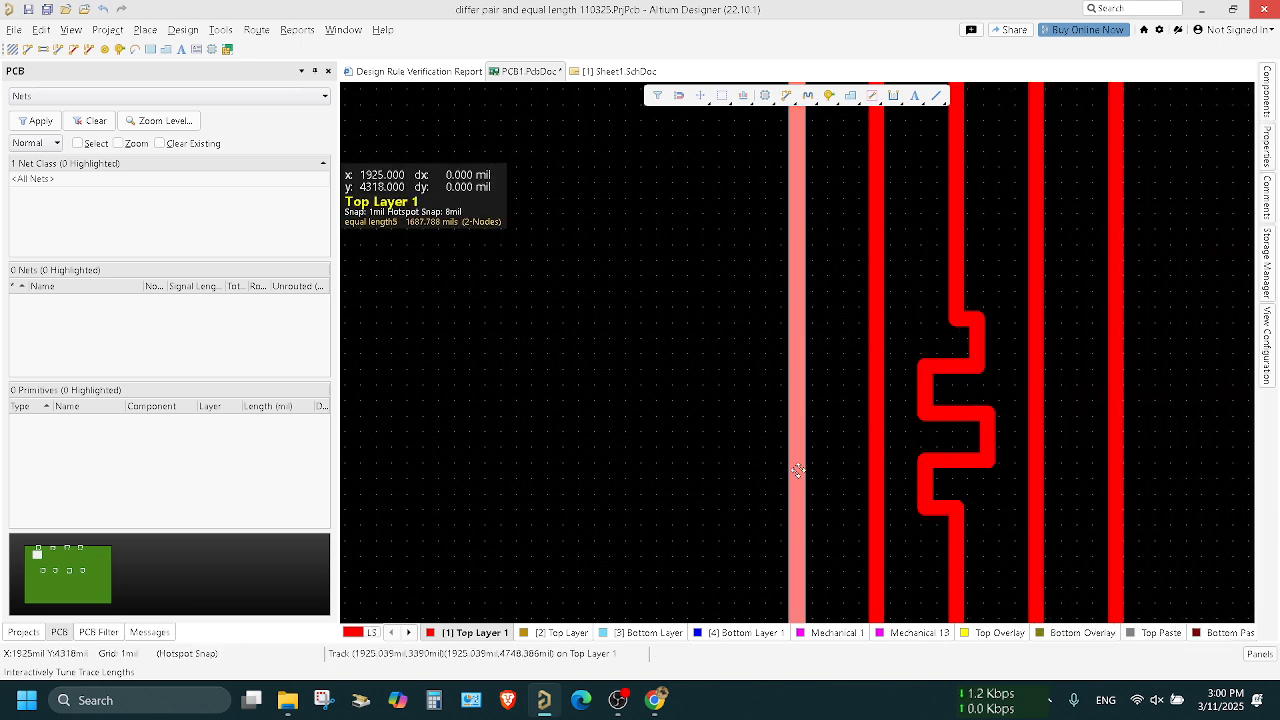
left_click(1268, 152)
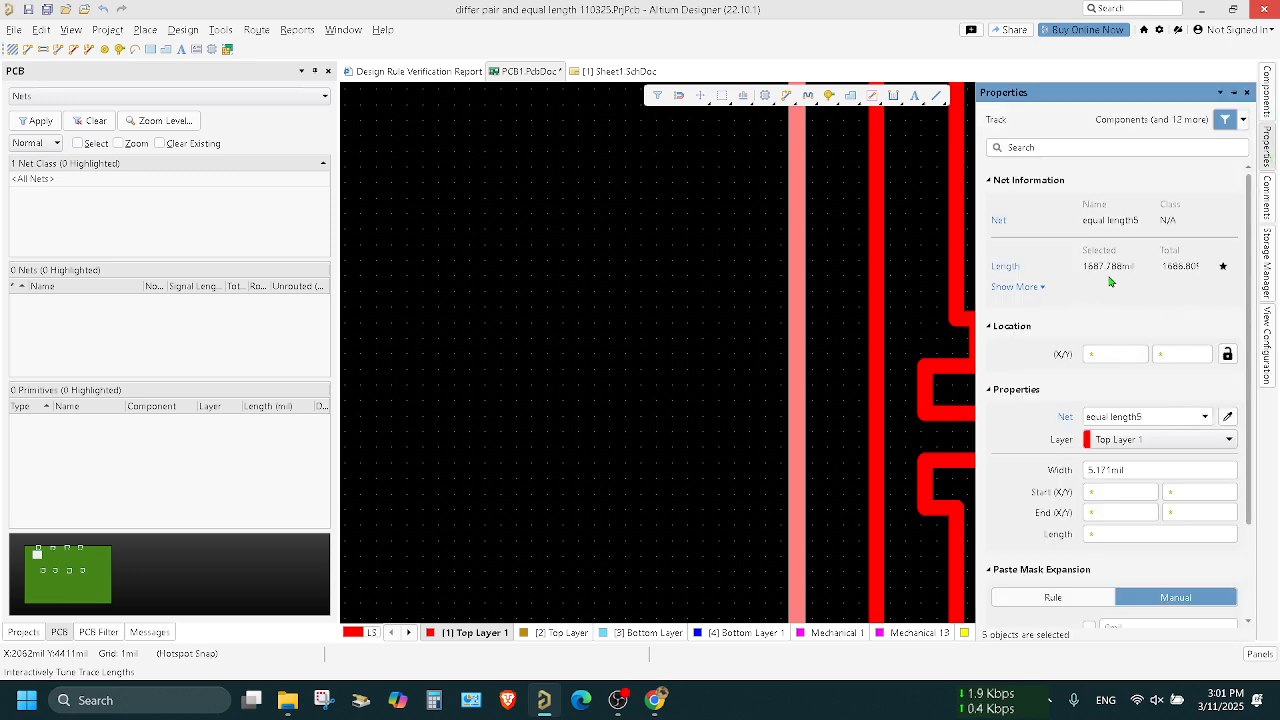
left_click(955, 388)
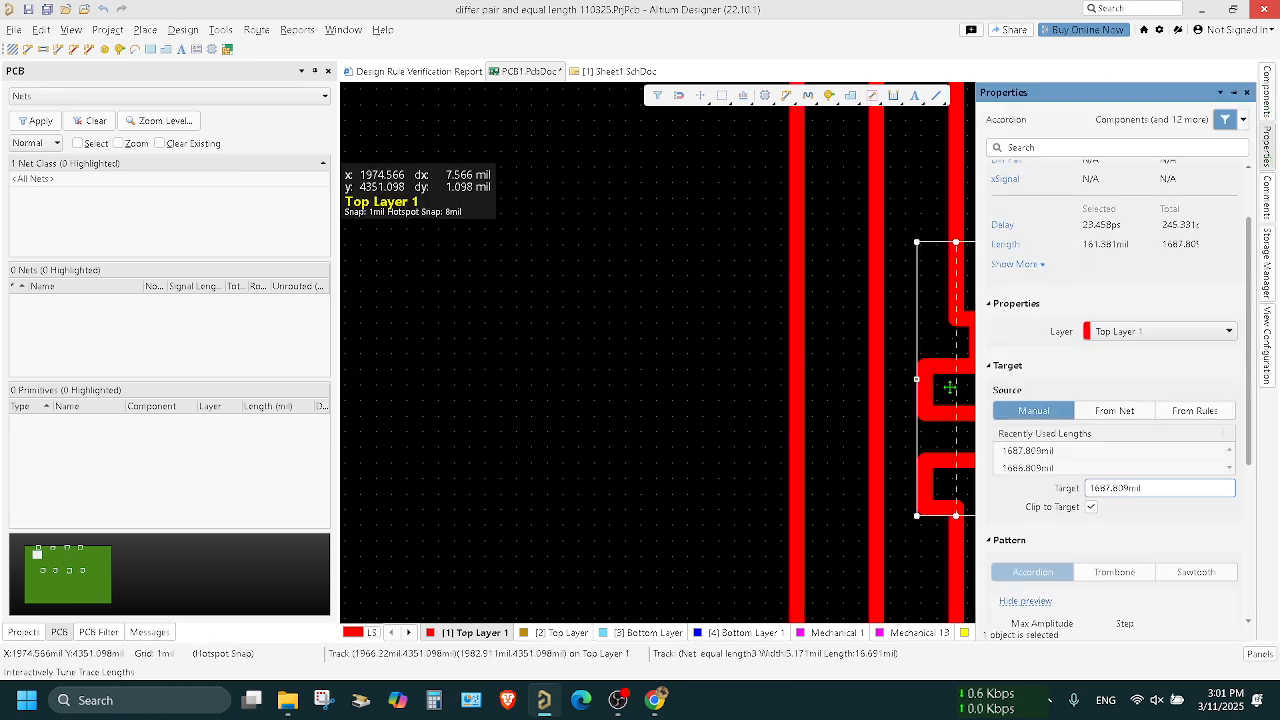
left_click(955, 388)
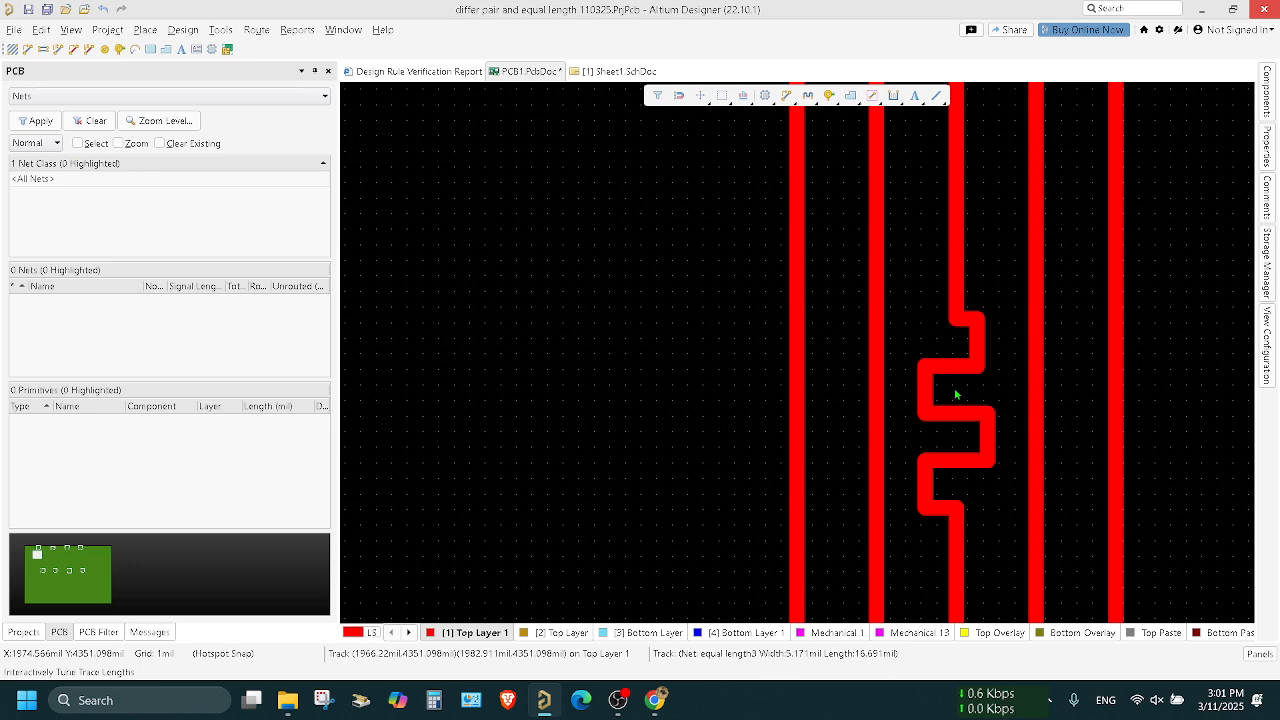
Step: Shorten the middle trace's accordion to about 76 mil by moving its lower end upward, and deselect it
left_click(950, 396)
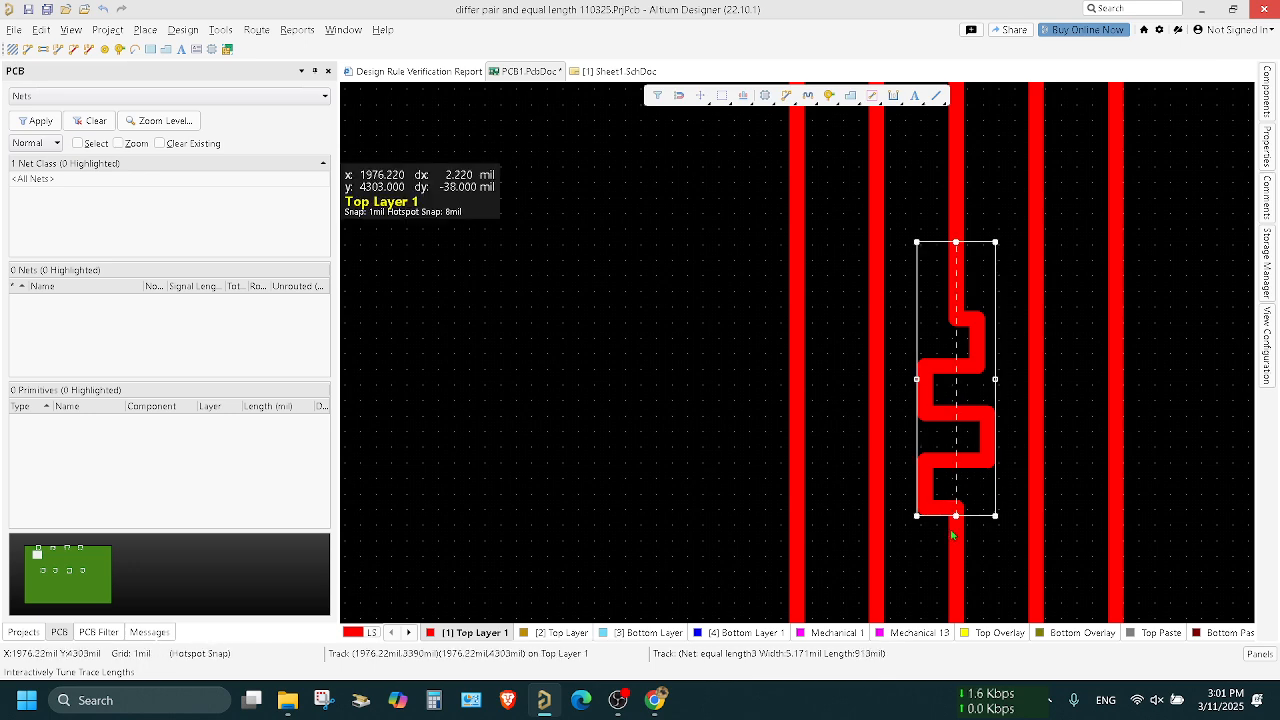
left_click_drag(956, 516, 956, 480)
scroll(1042, 382, "down", 3, "ctrl")
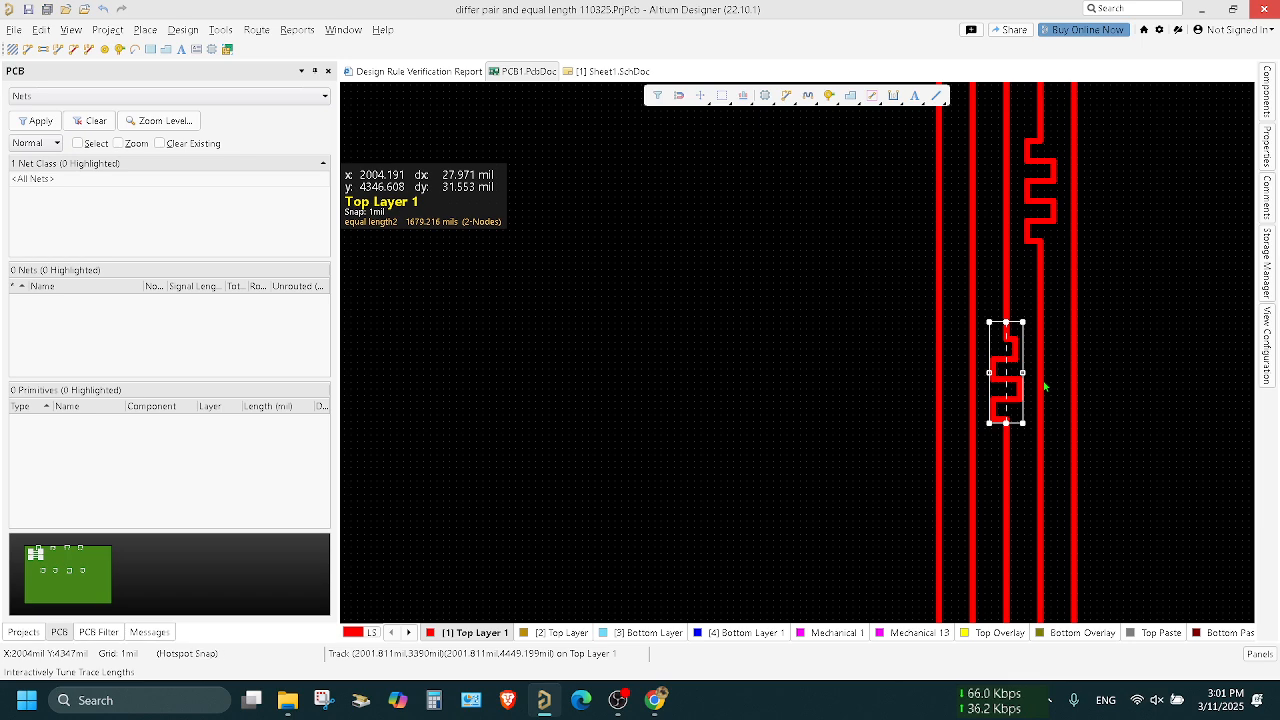
scroll(1044, 385, "up", 3)
scroll(1044, 385, "down", 4)
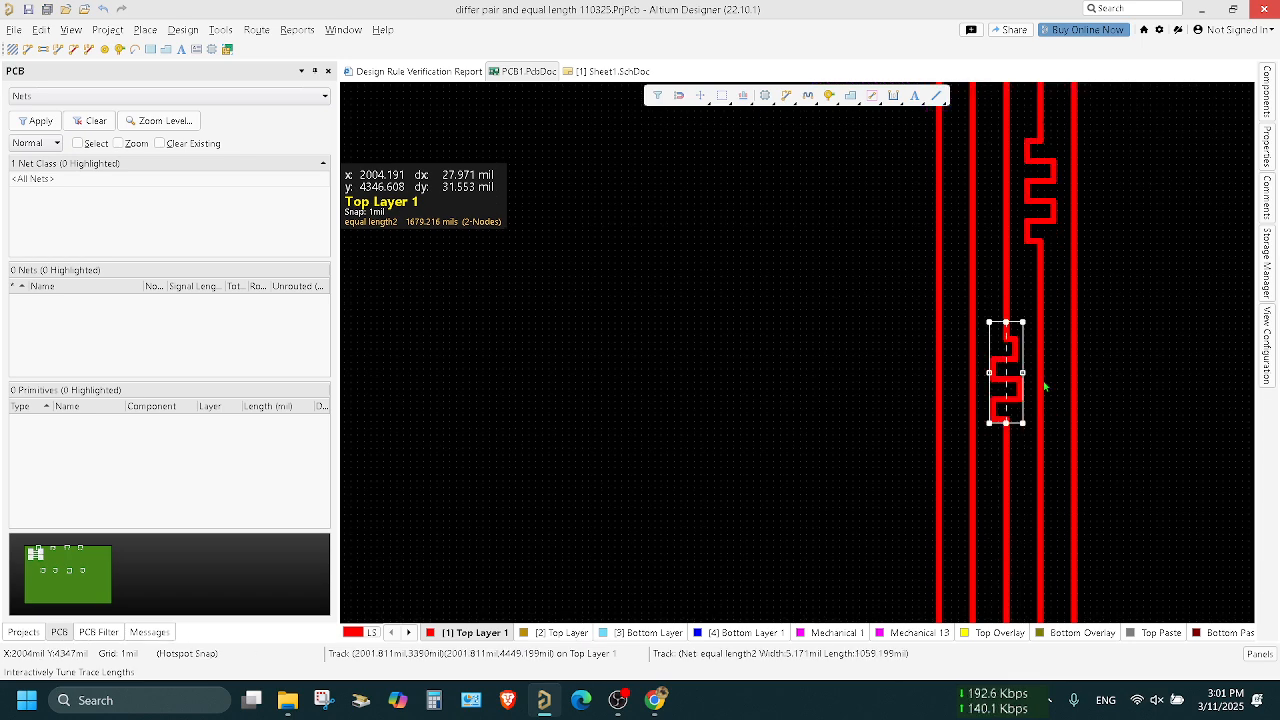
left_click(971, 411)
right_click(463, 206)
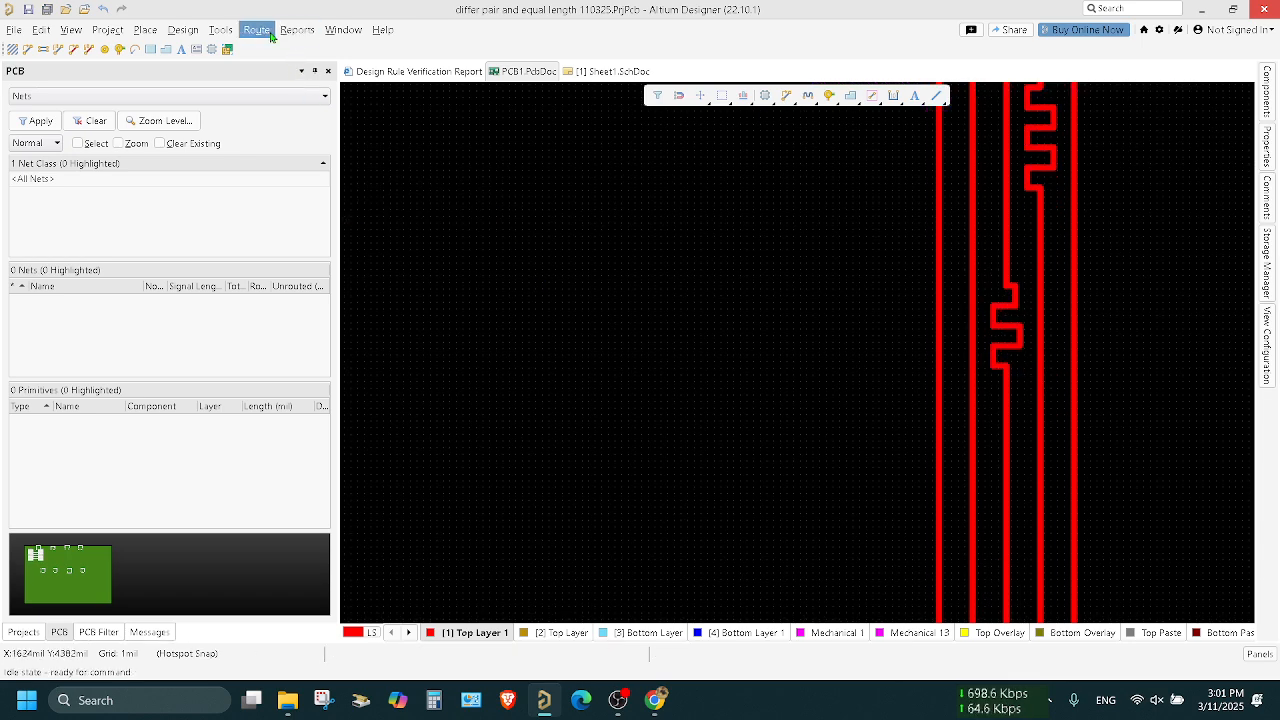
Step: Try the Mitered Arcs style for the second trace's accordion and switch the style back to Mitered Lines
left_click(257, 29)
left_click(349, 212)
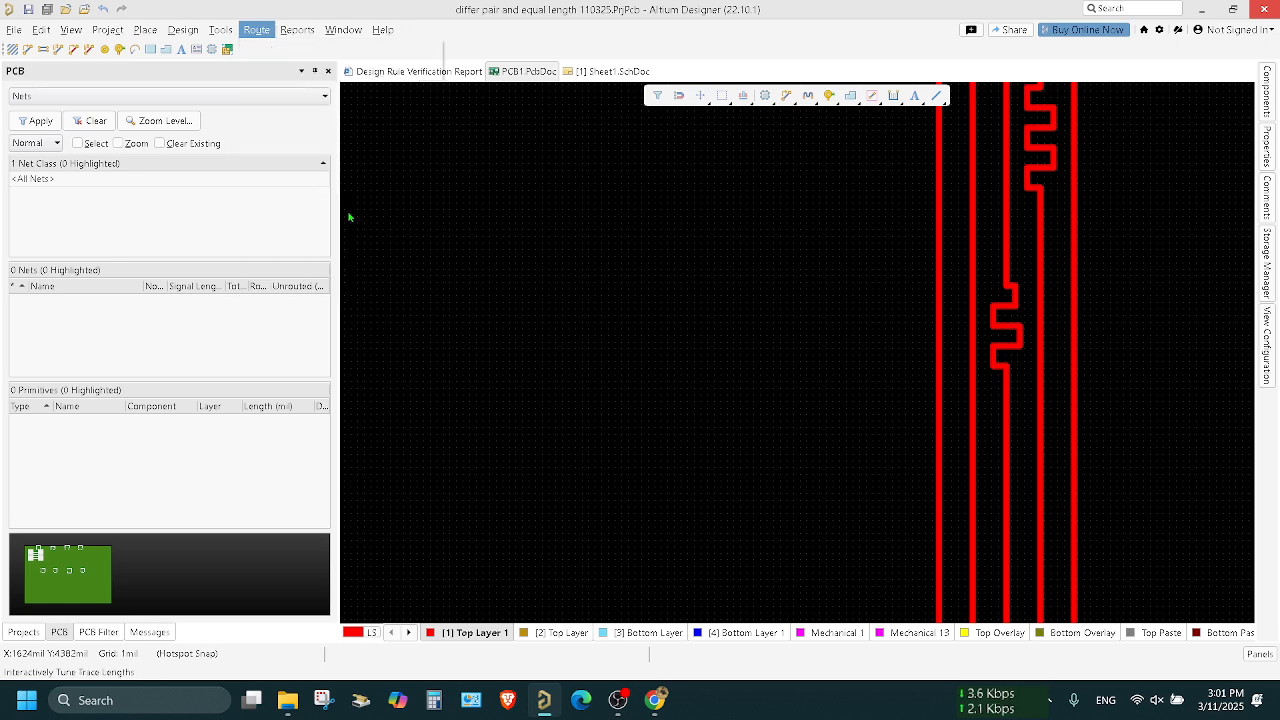
left_click(972, 440)
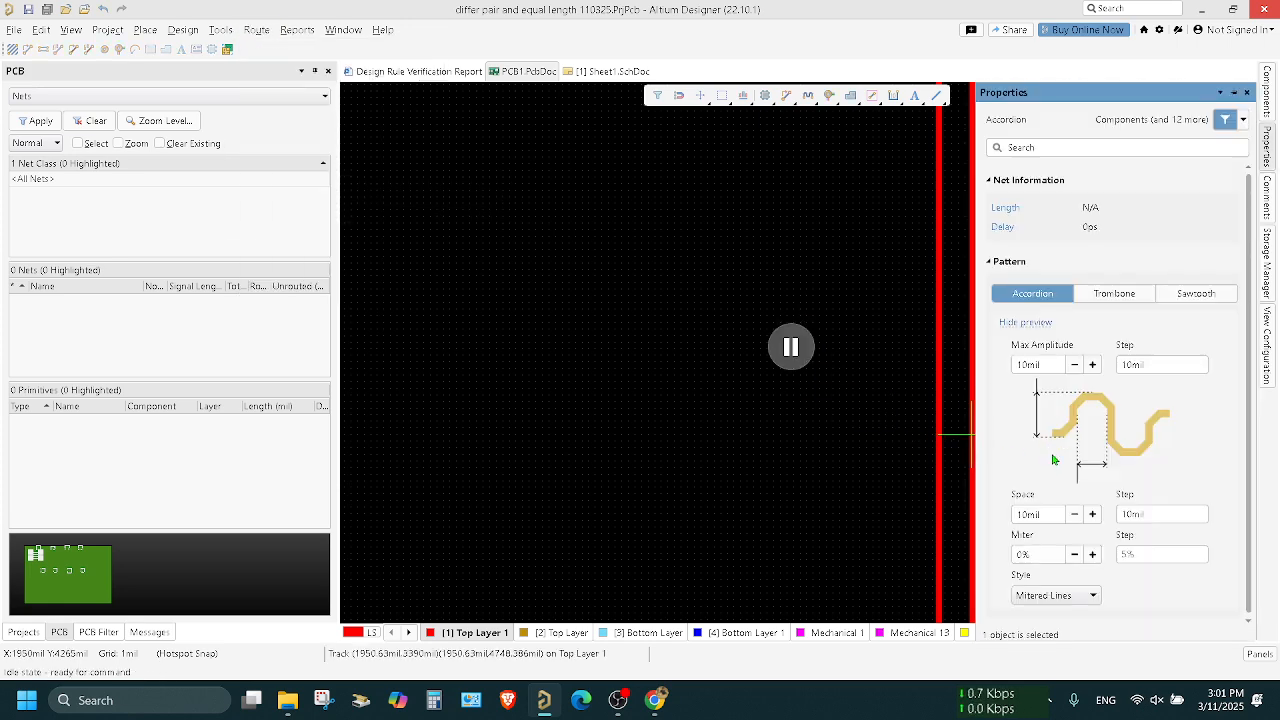
left_click(1065, 597)
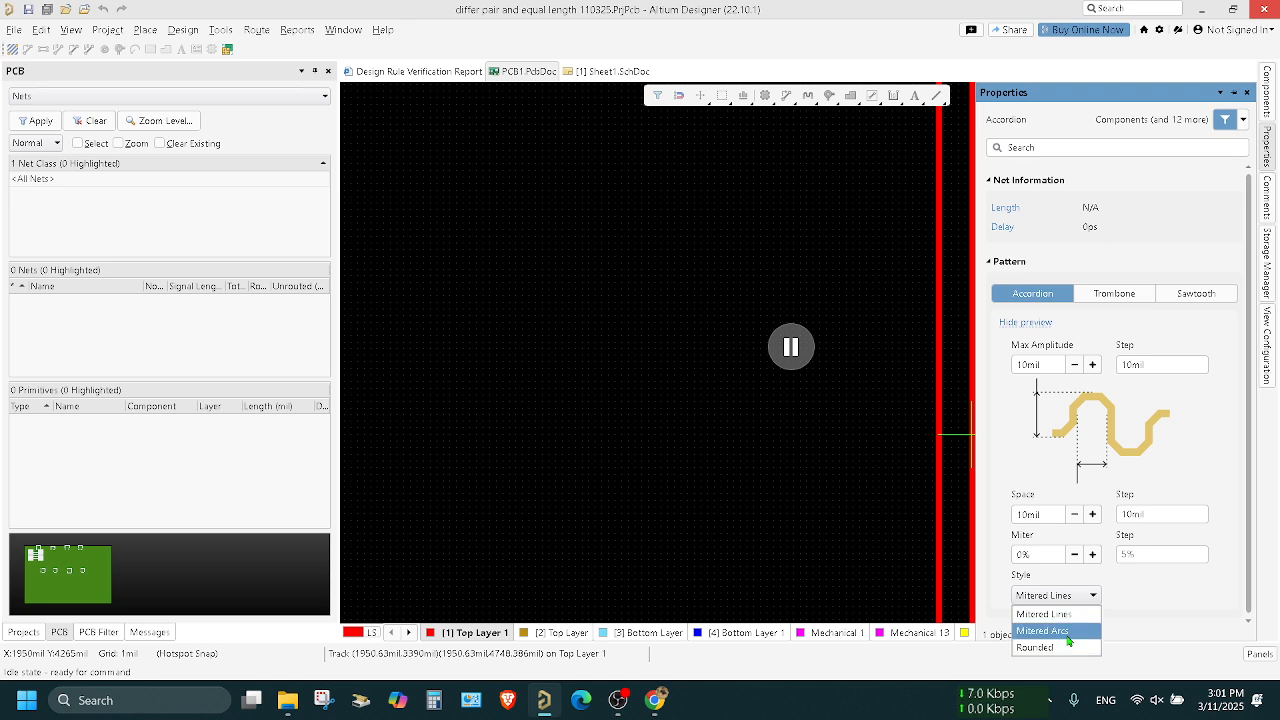
left_click(1068, 631)
left_click(1068, 598)
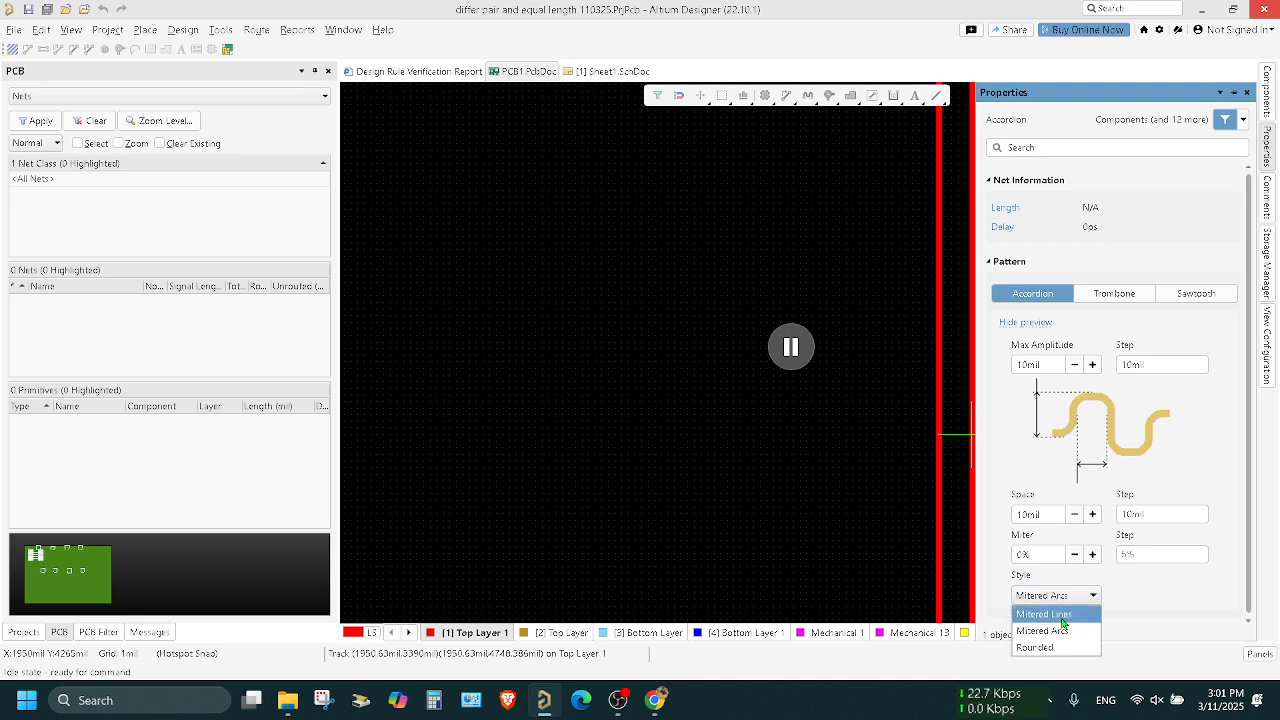
left_click(1045, 614)
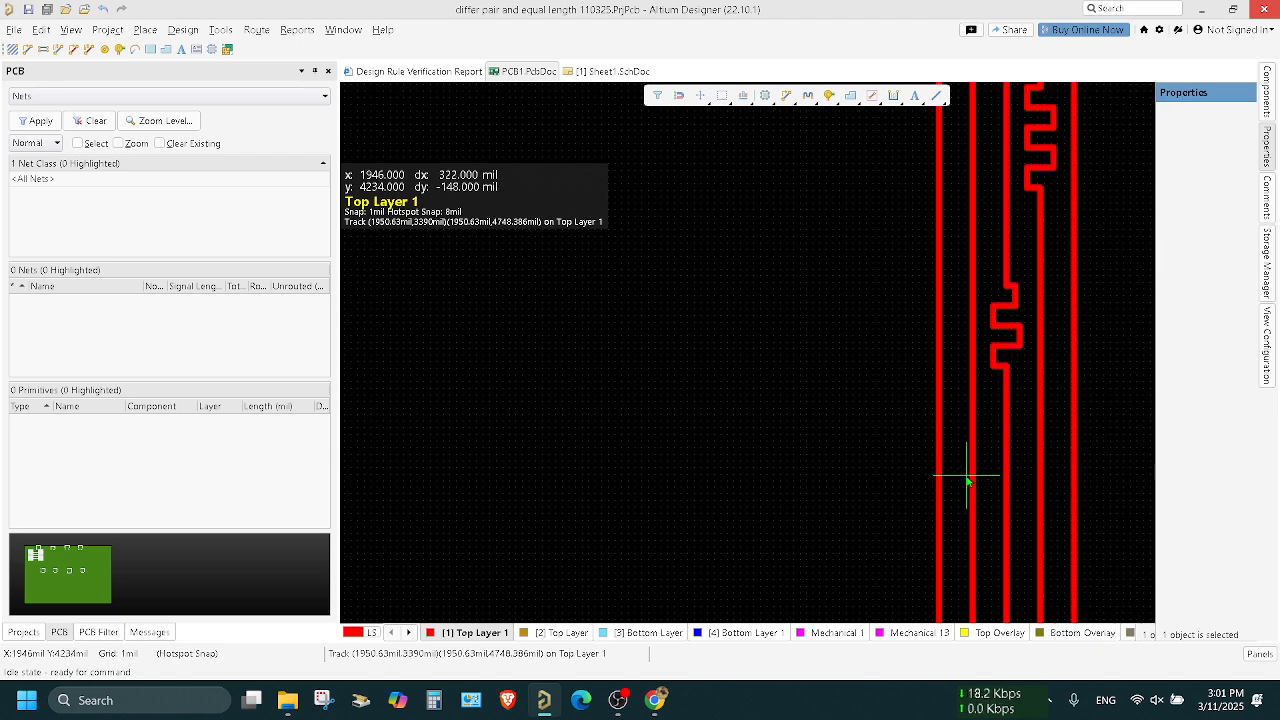
Step: Place an accordion length-tuning pattern about 74 mil long on the second trace from the left, below the middle trace's accordion
scroll(970, 455, "up", 2, "ctrl")
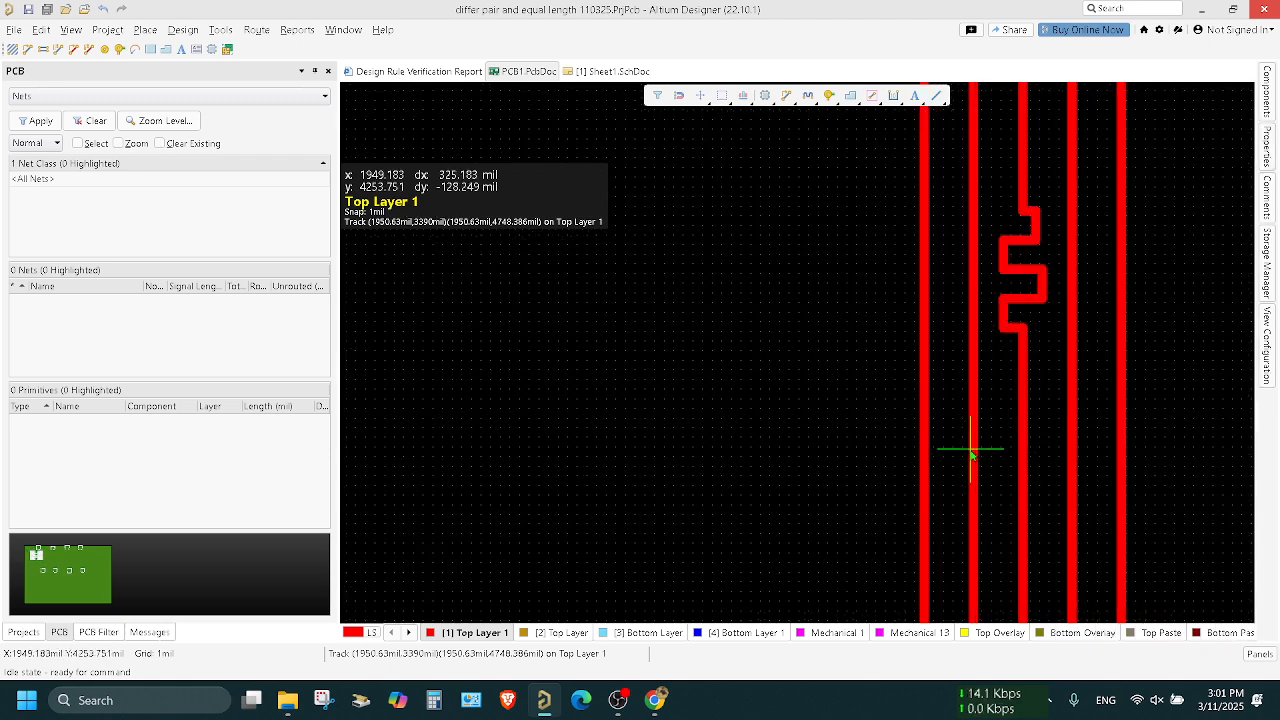
key("u")
key("r")
left_click(974, 390)
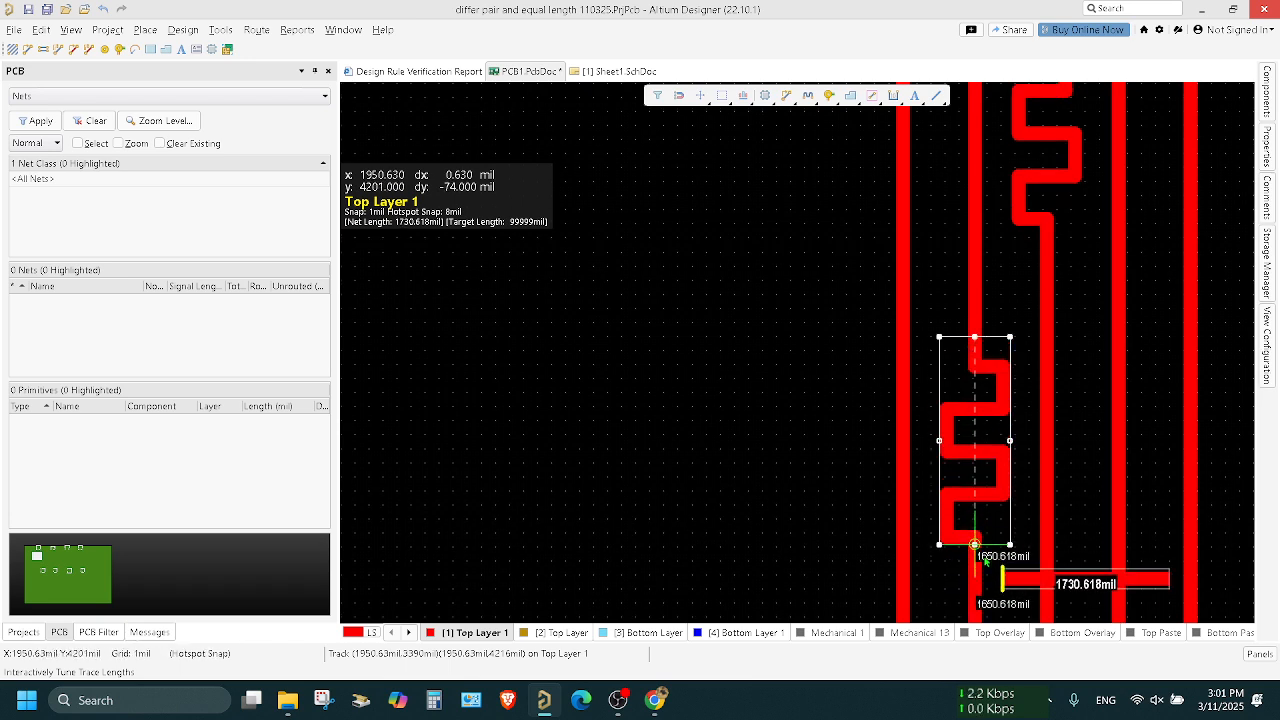
left_click(981, 550)
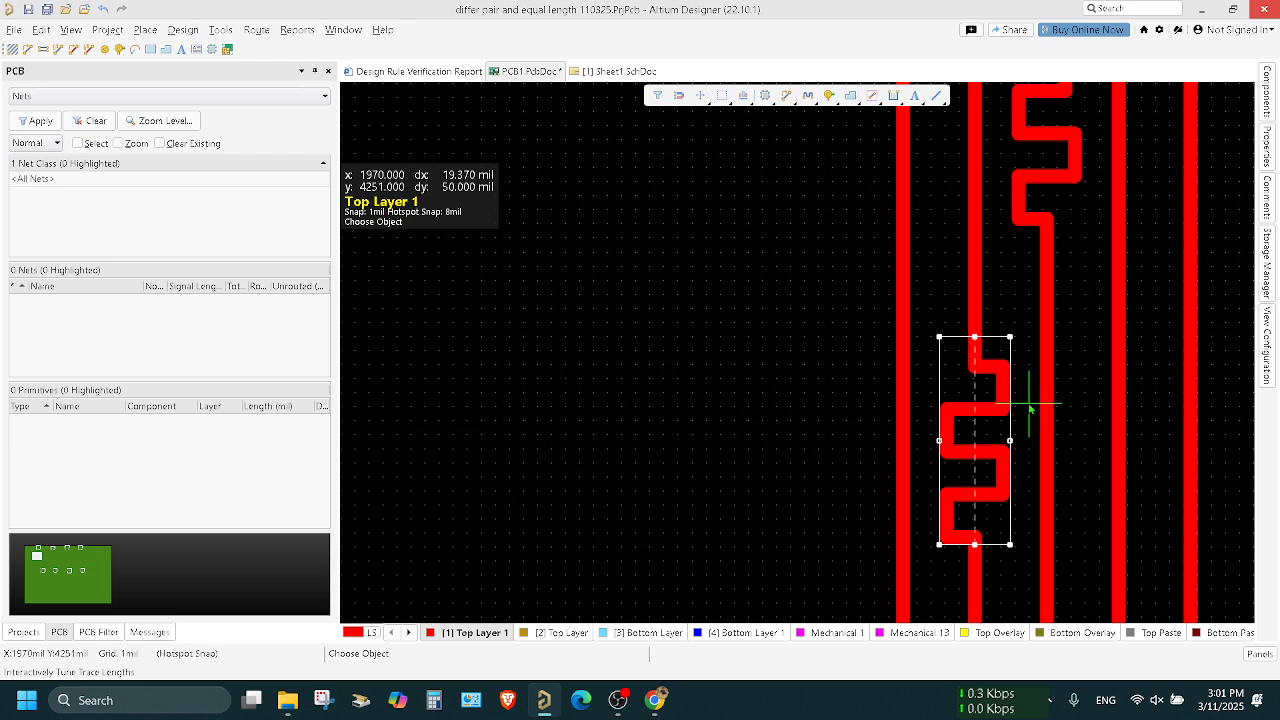
Step: Switch the second trace's accordion to a manual target source with a 1687.809 mil target length
double_click(993, 452)
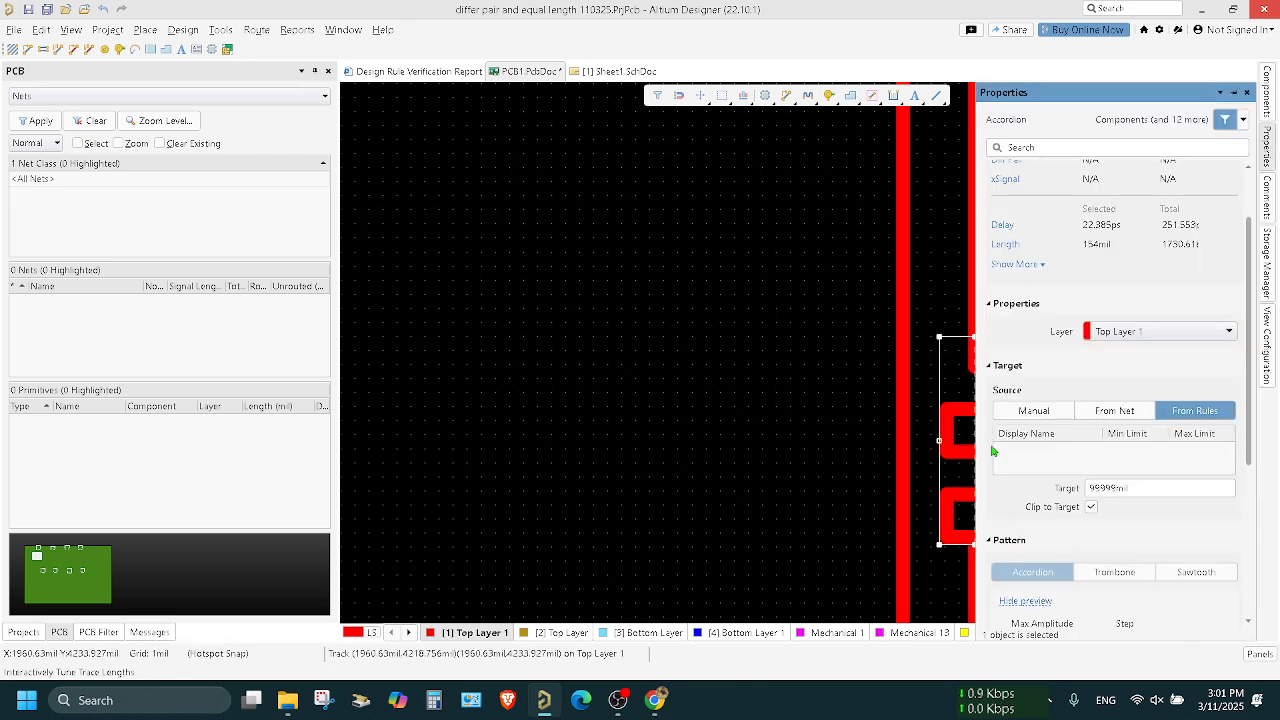
left_click(1019, 413)
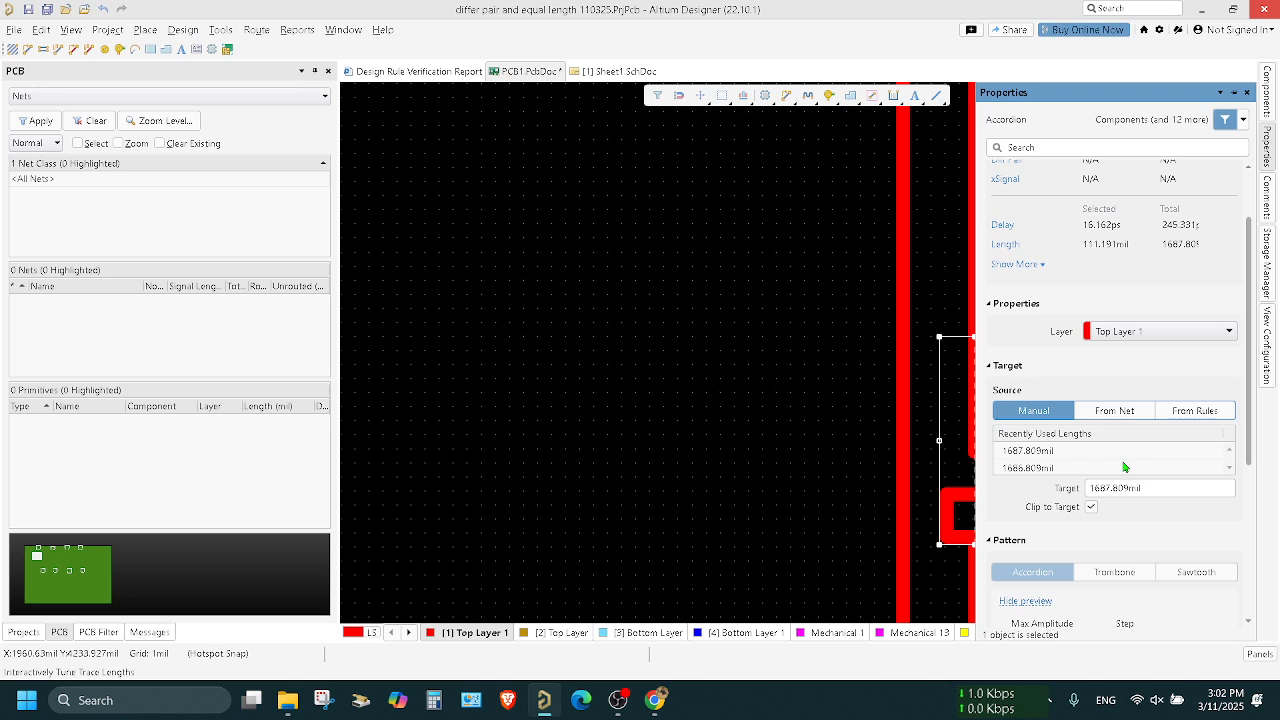
left_click(960, 410)
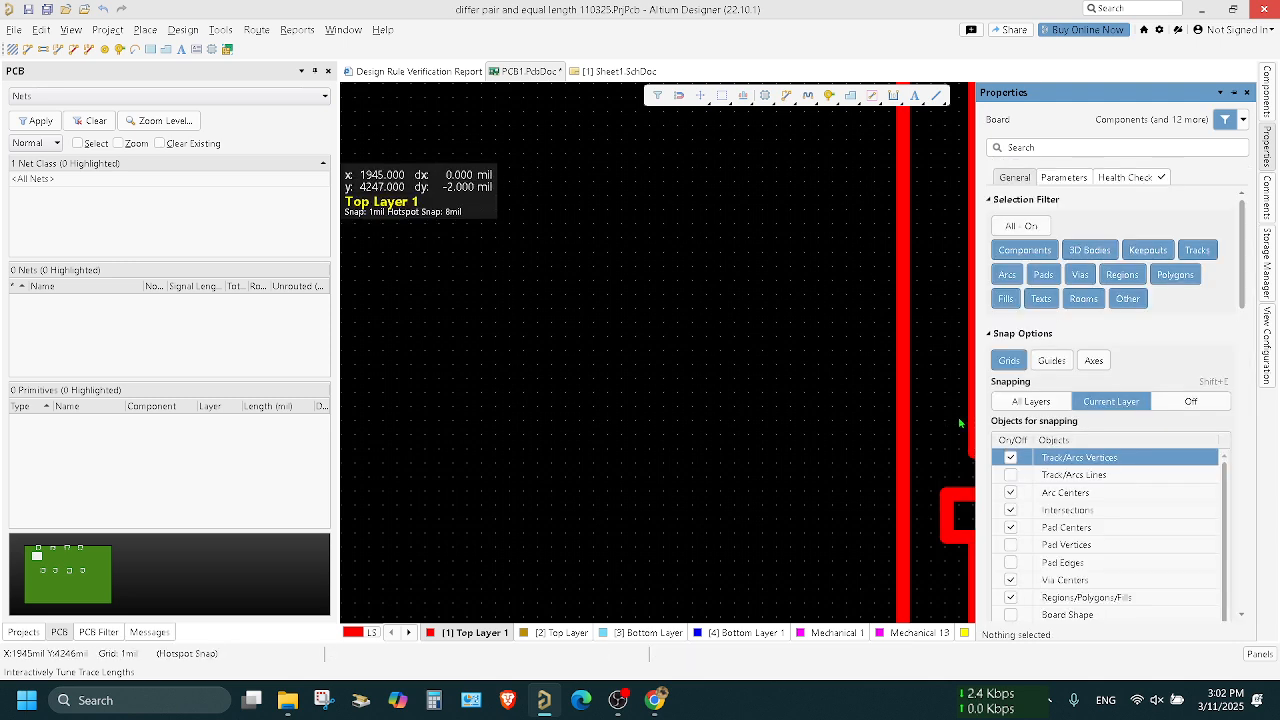
Step: Shorten the second trace's accordion to about 39 mil by moving its upper end downward, and save the PCB document
left_click(959, 438)
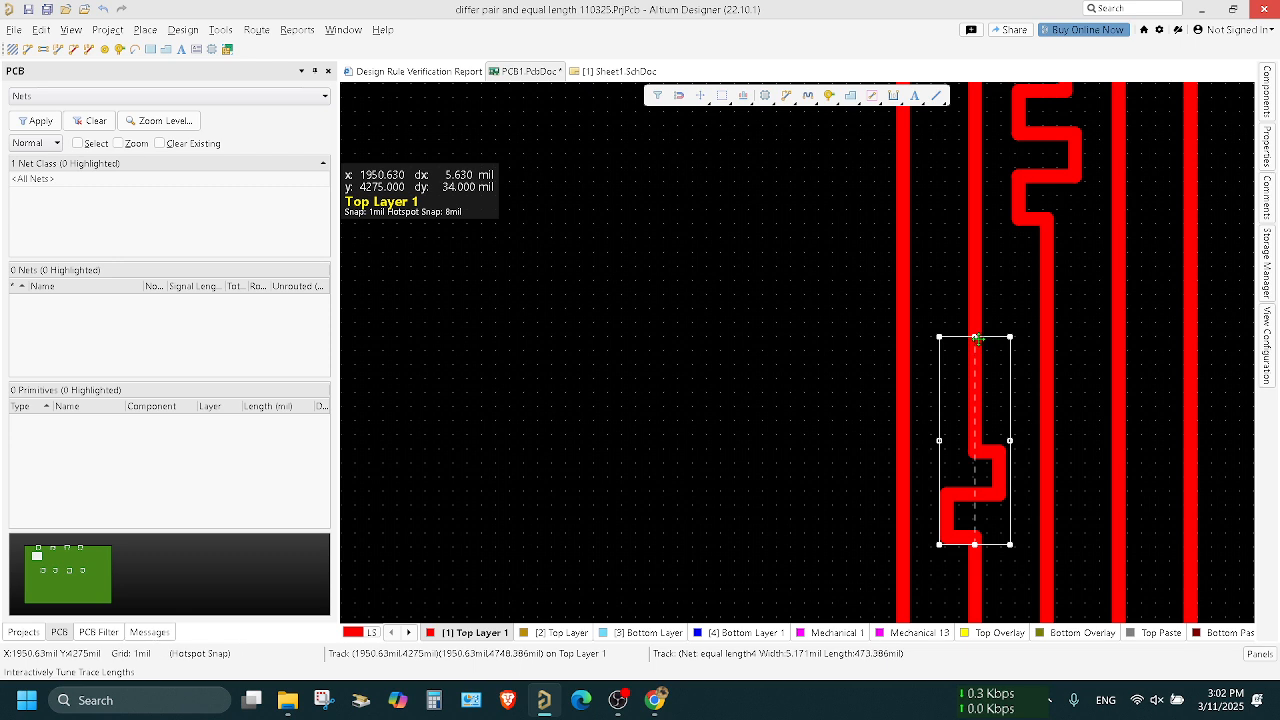
left_click_drag(974, 336, 975, 432)
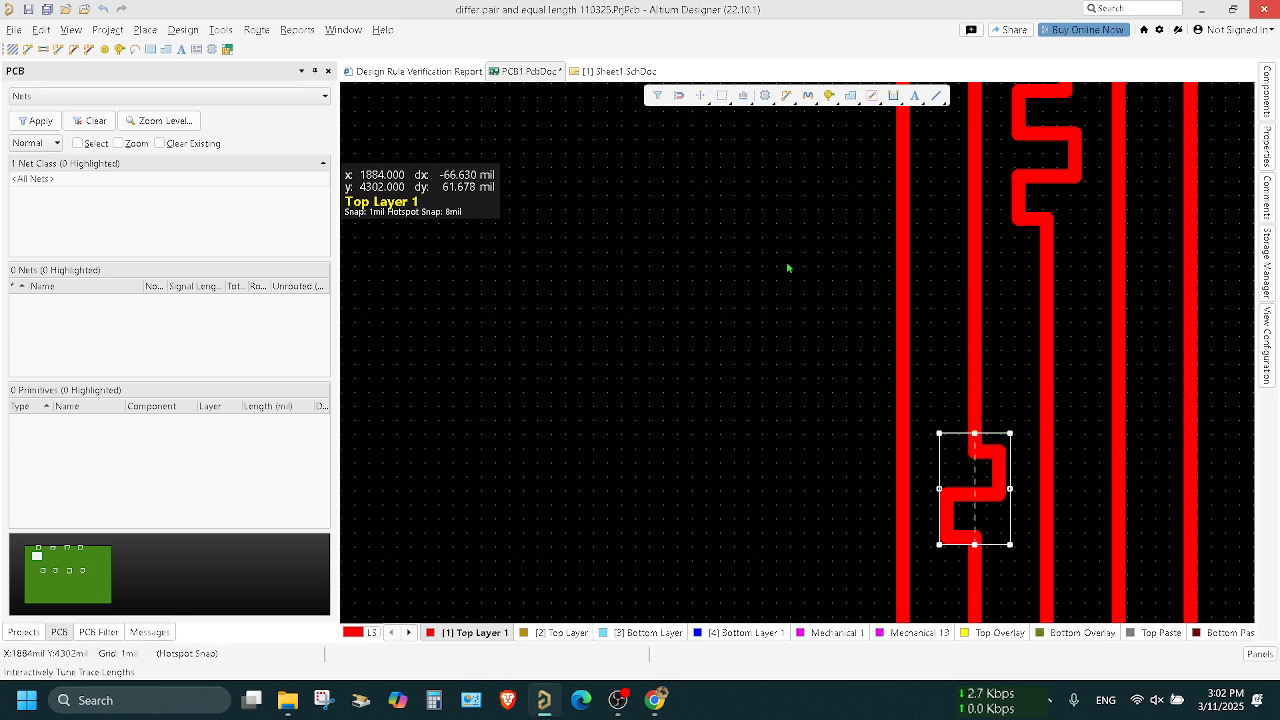
left_click(788, 267)
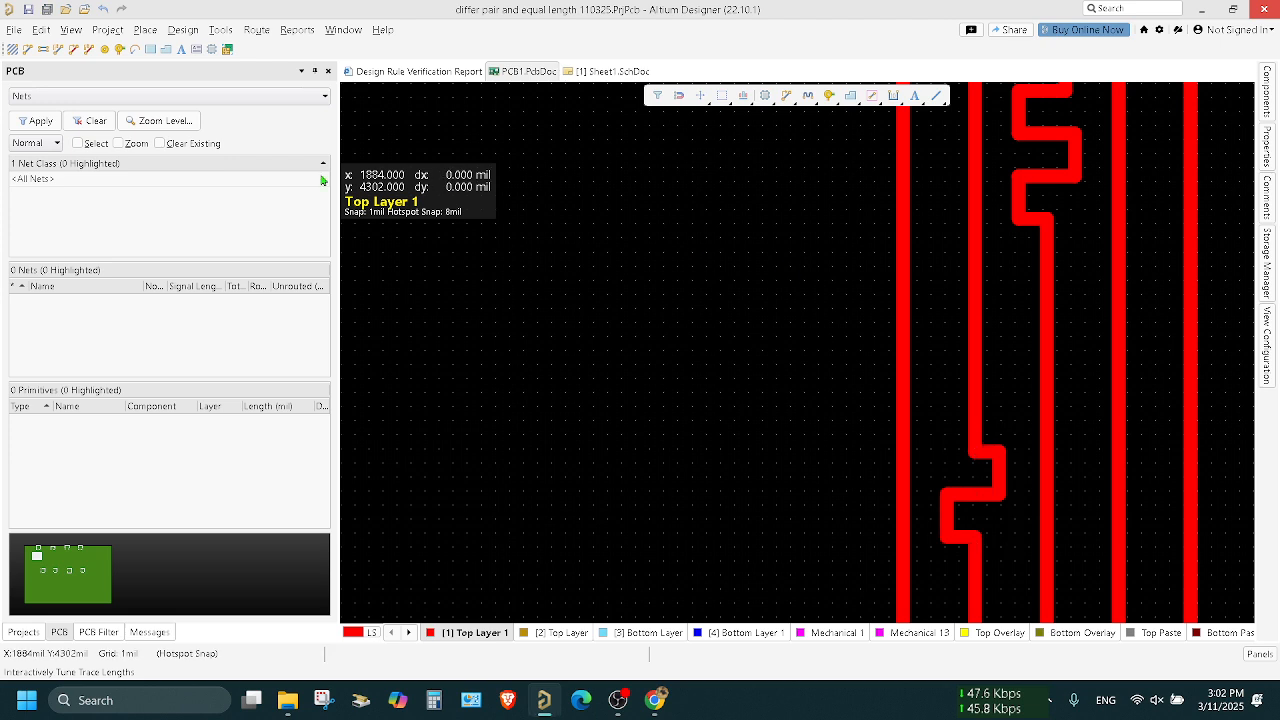
left_click(30, 12)
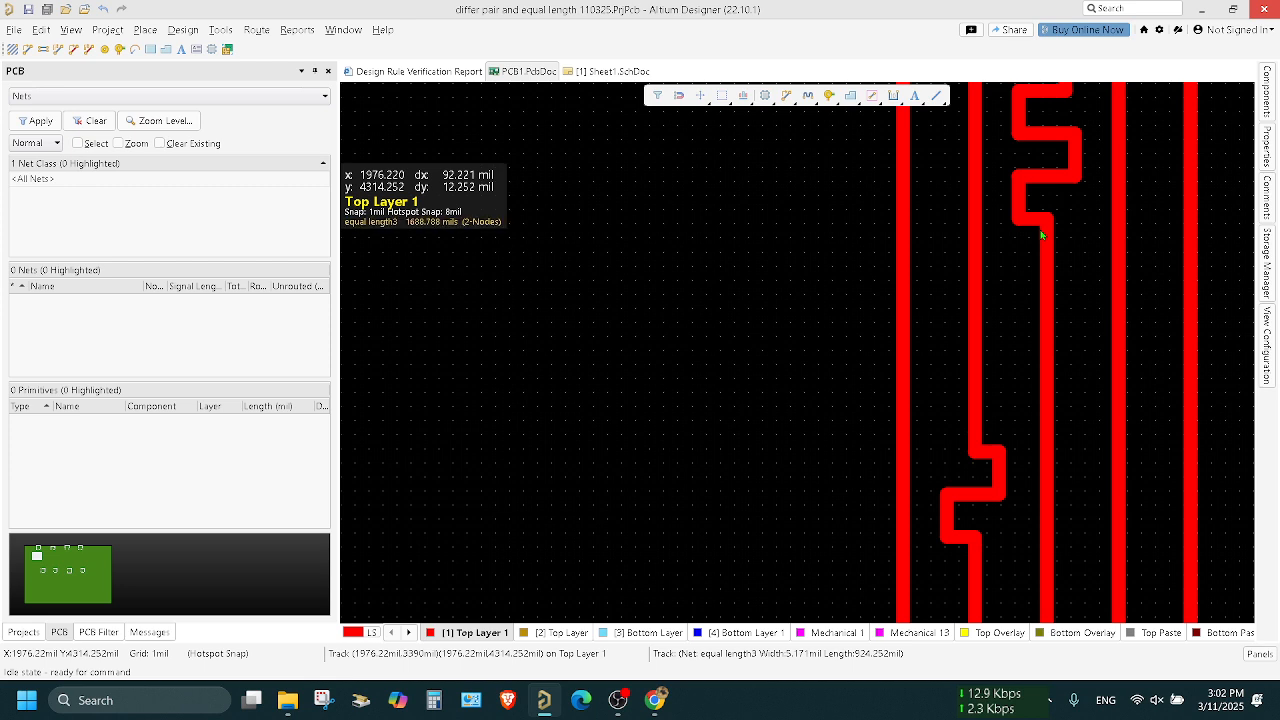
left_click(1043, 181)
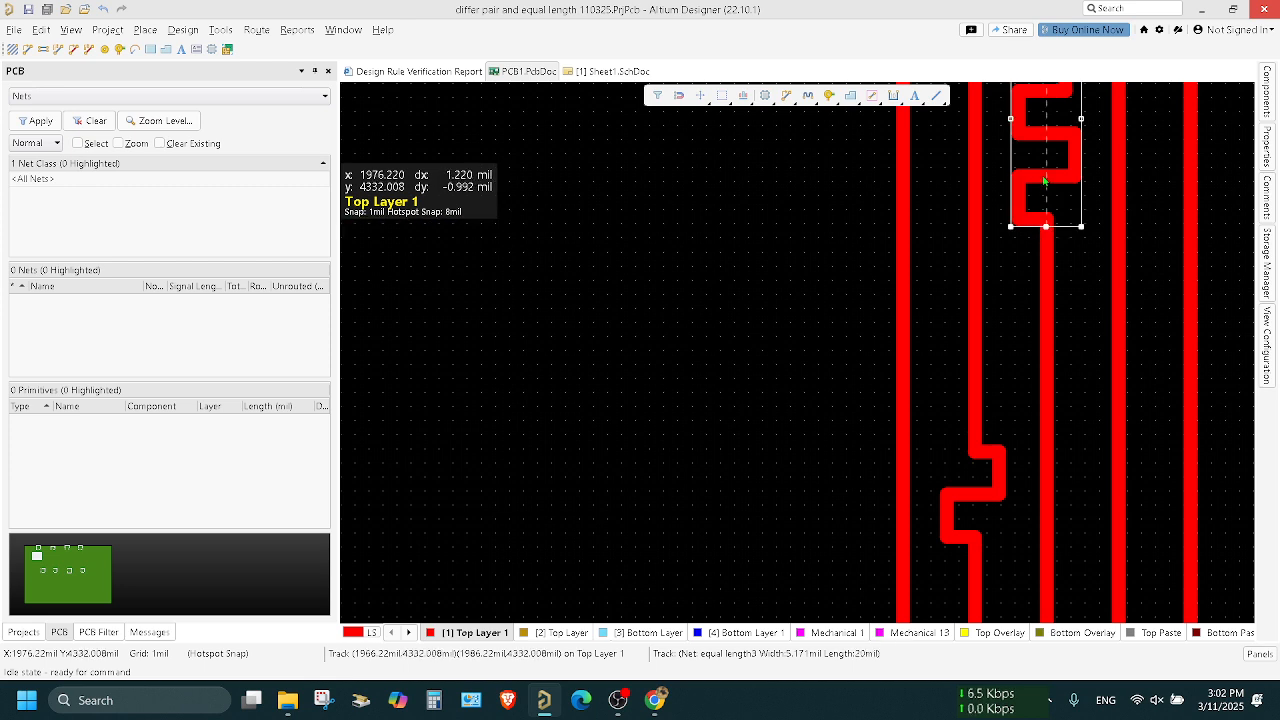
scroll(970, 307, "down", 1)
scroll(970, 307, "down", 4)
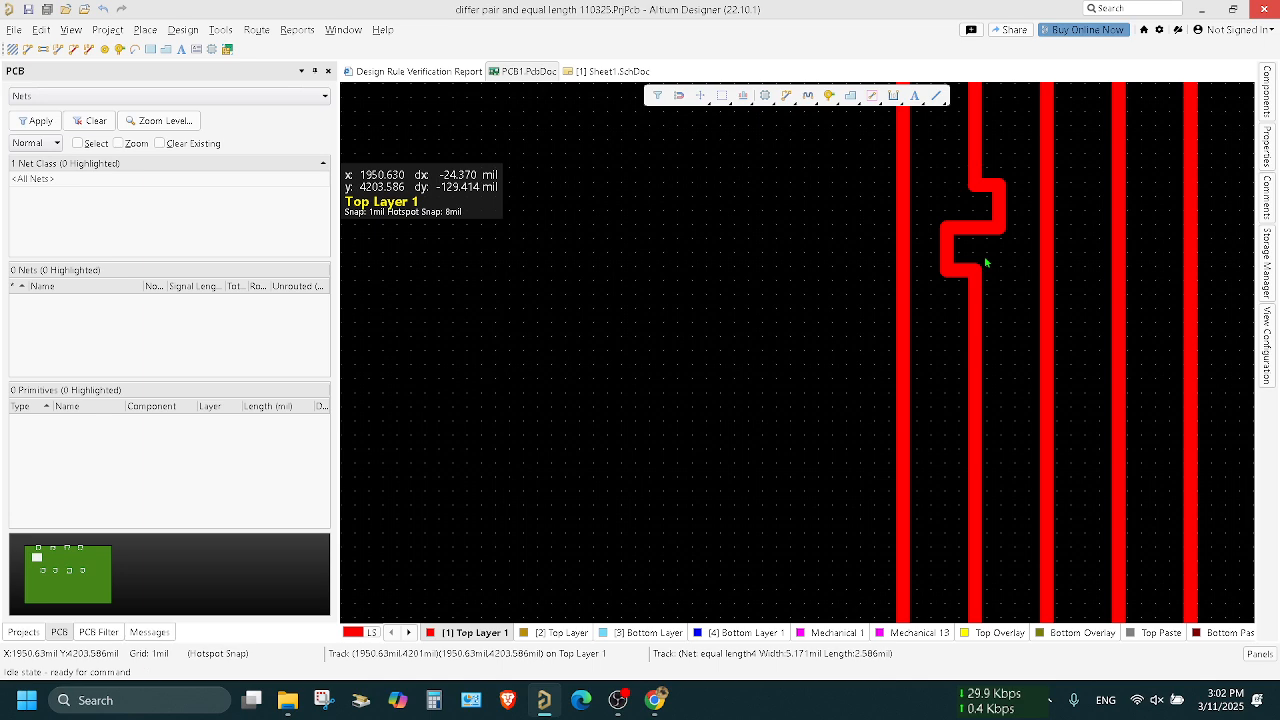
left_click(194, 35)
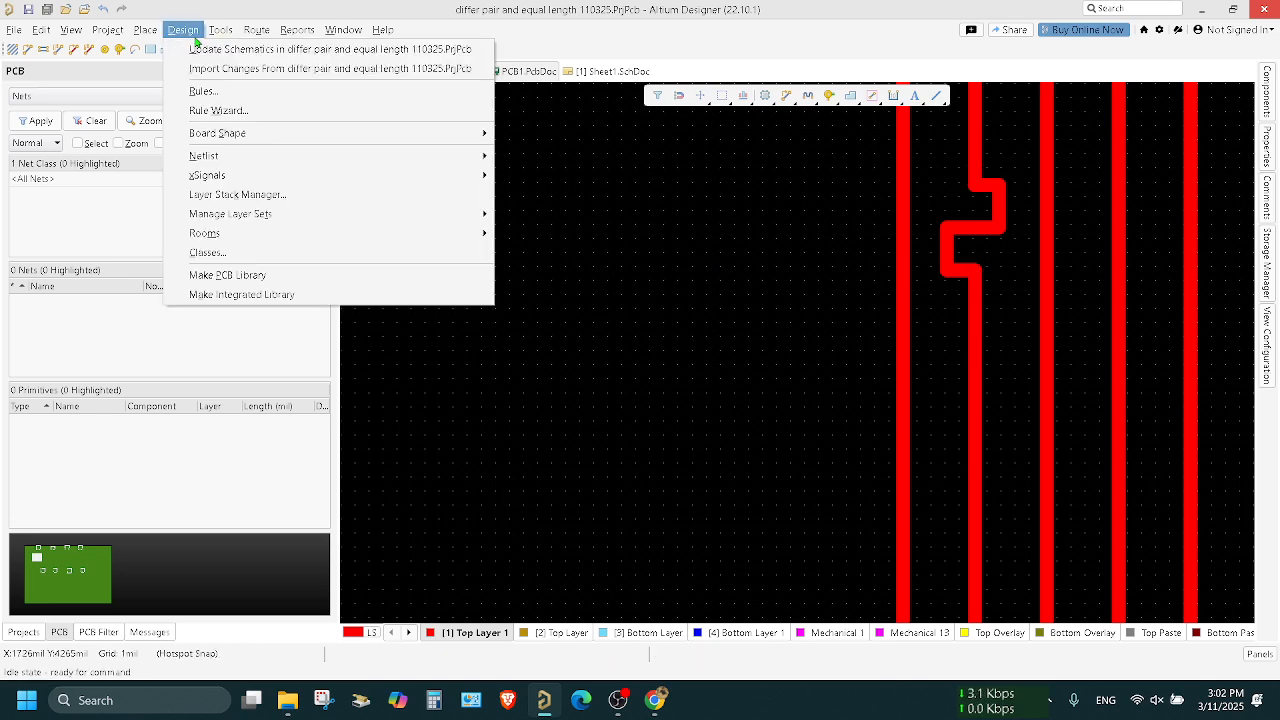
left_click(203, 91)
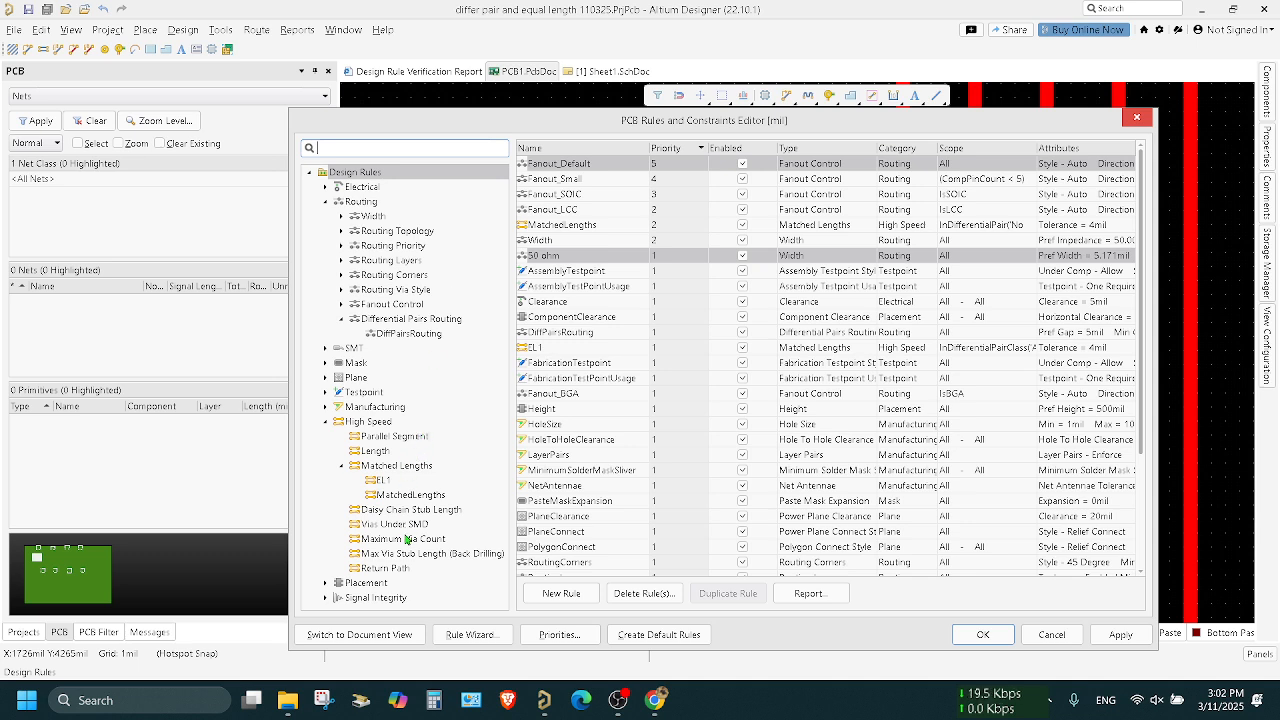
left_click(412, 496)
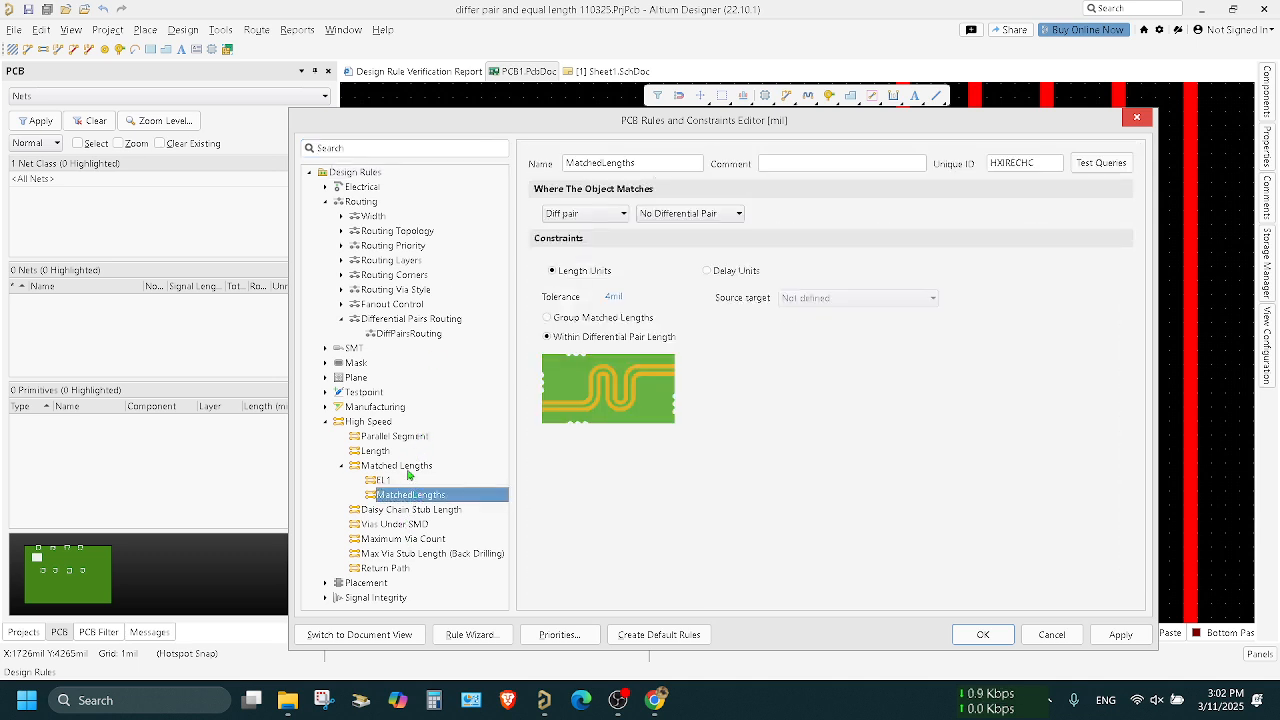
right_click(410, 470)
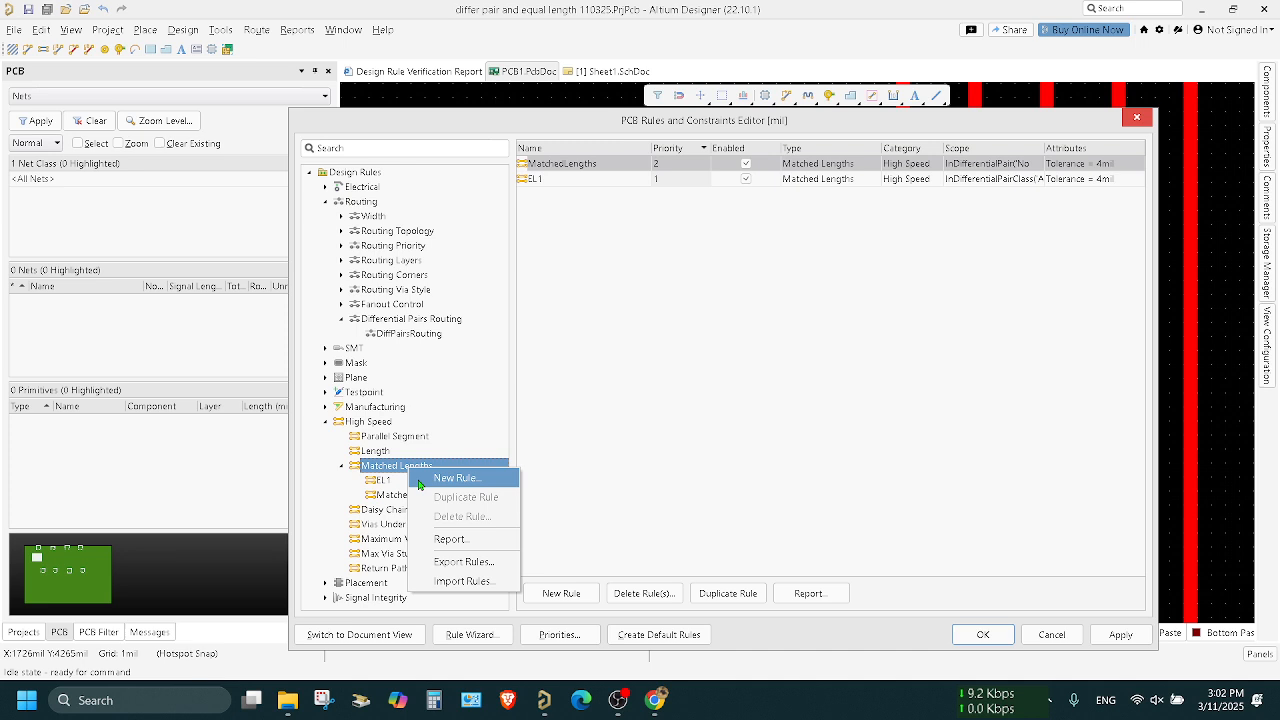
left_click(419, 484)
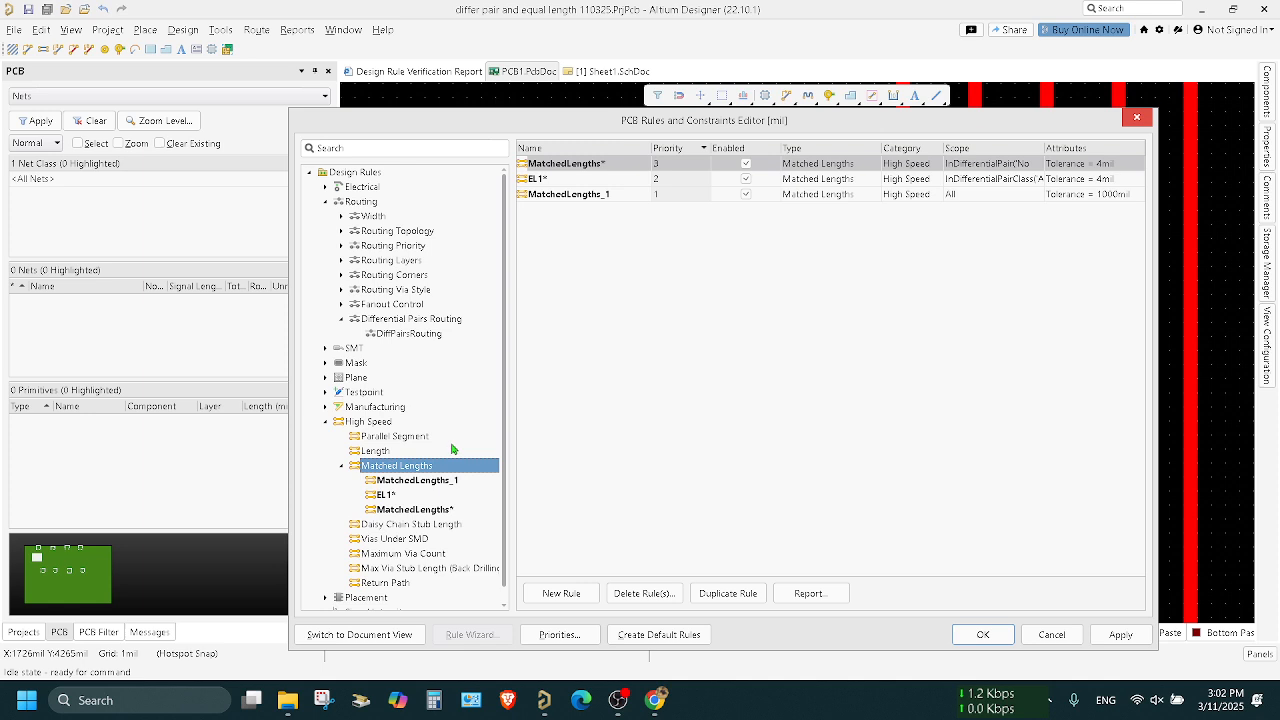
left_click(1137, 117)
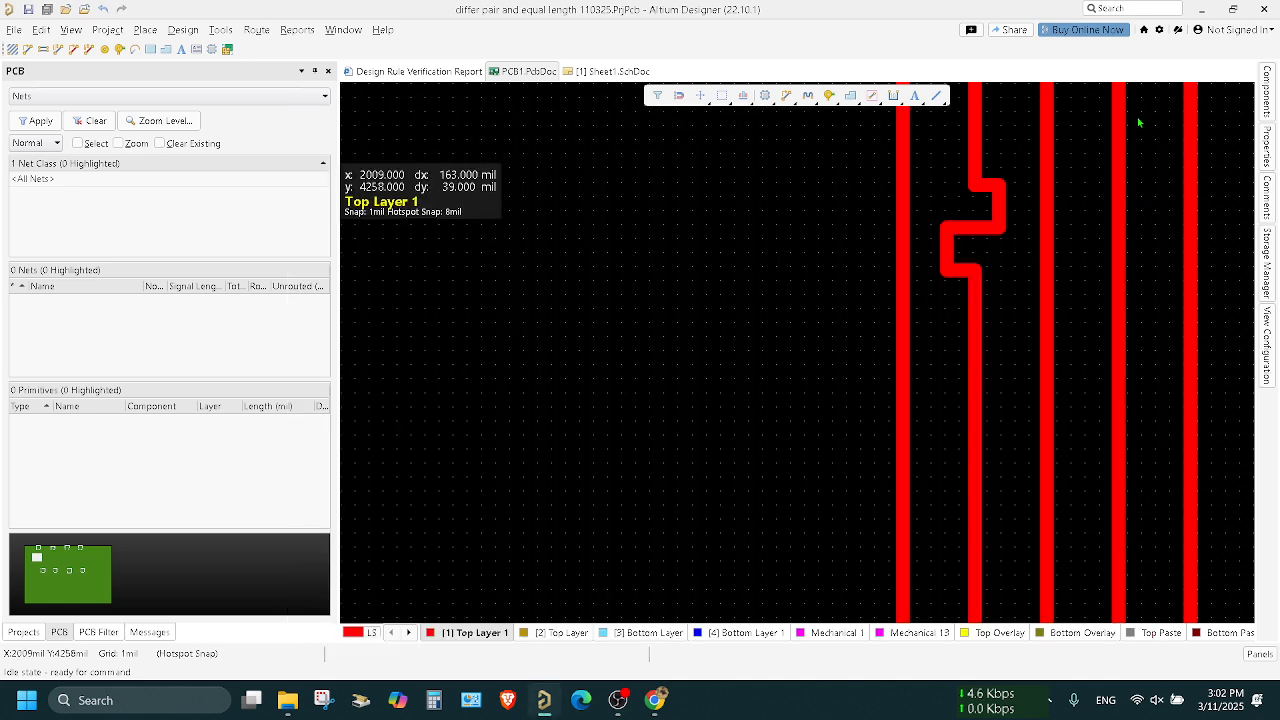
left_click(113, 336)
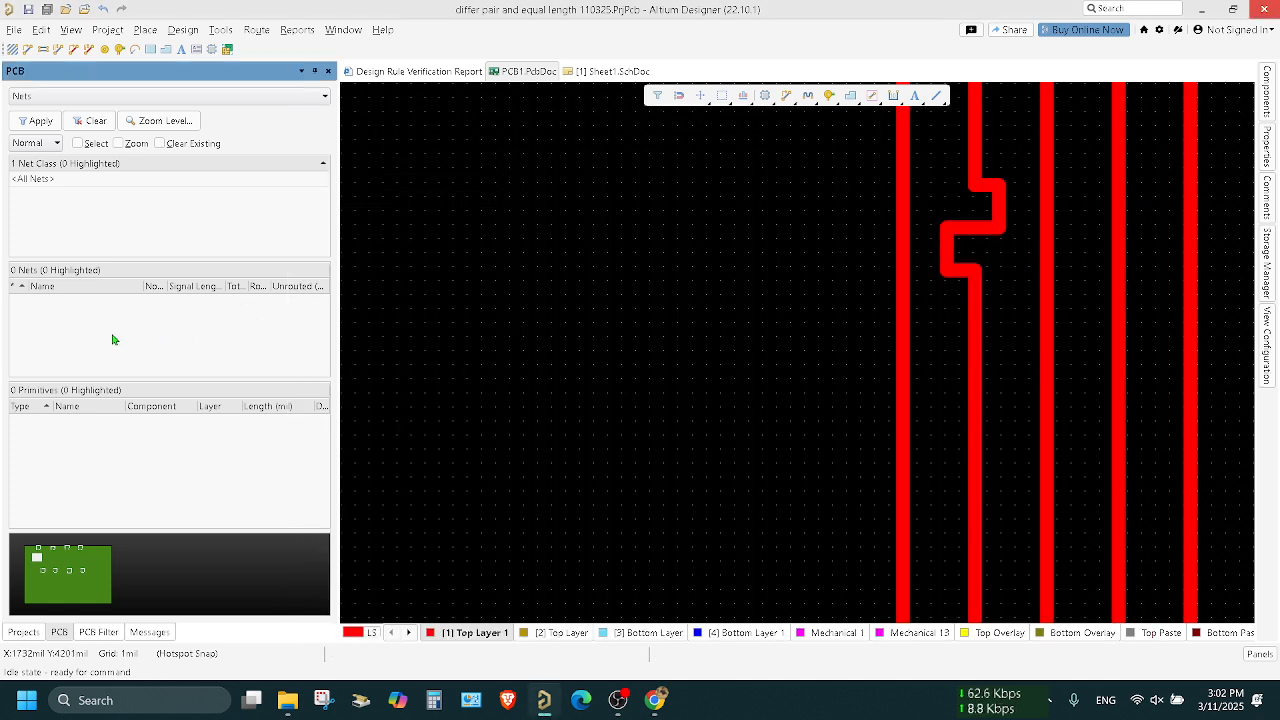
Step: Create a net class named LENGTH1 in the object classes
left_click(183, 29)
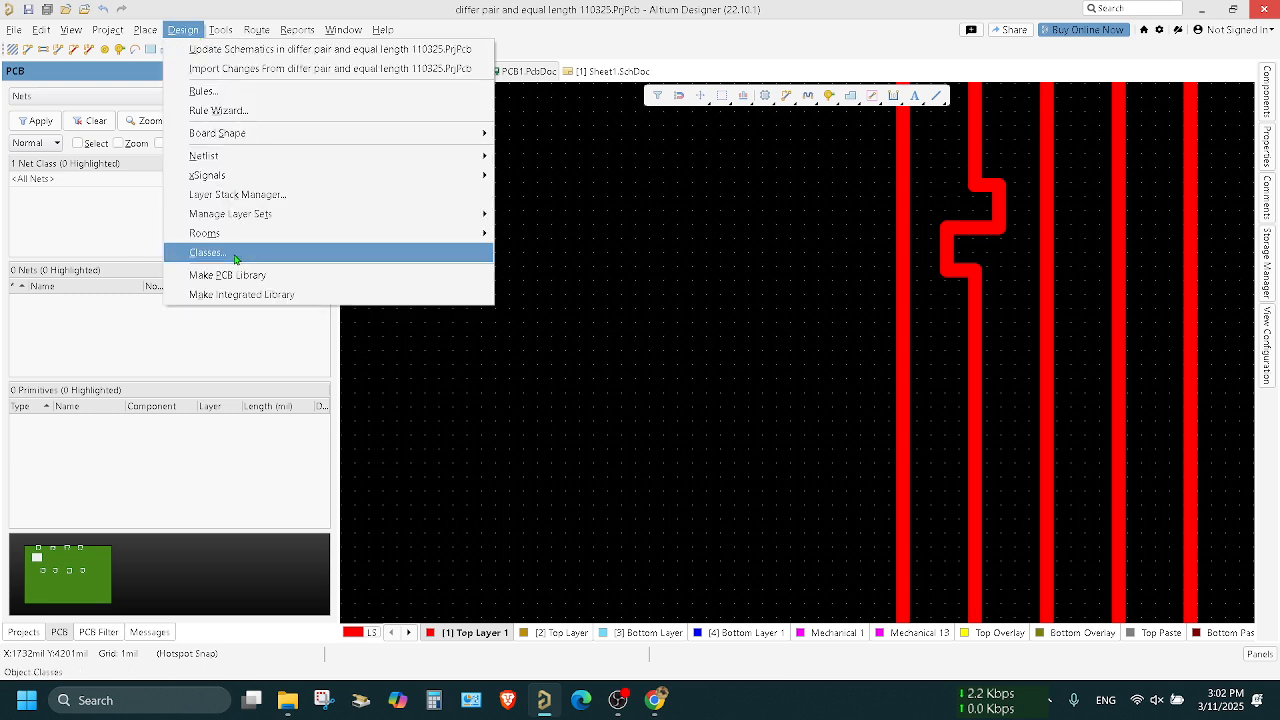
left_click(238, 254)
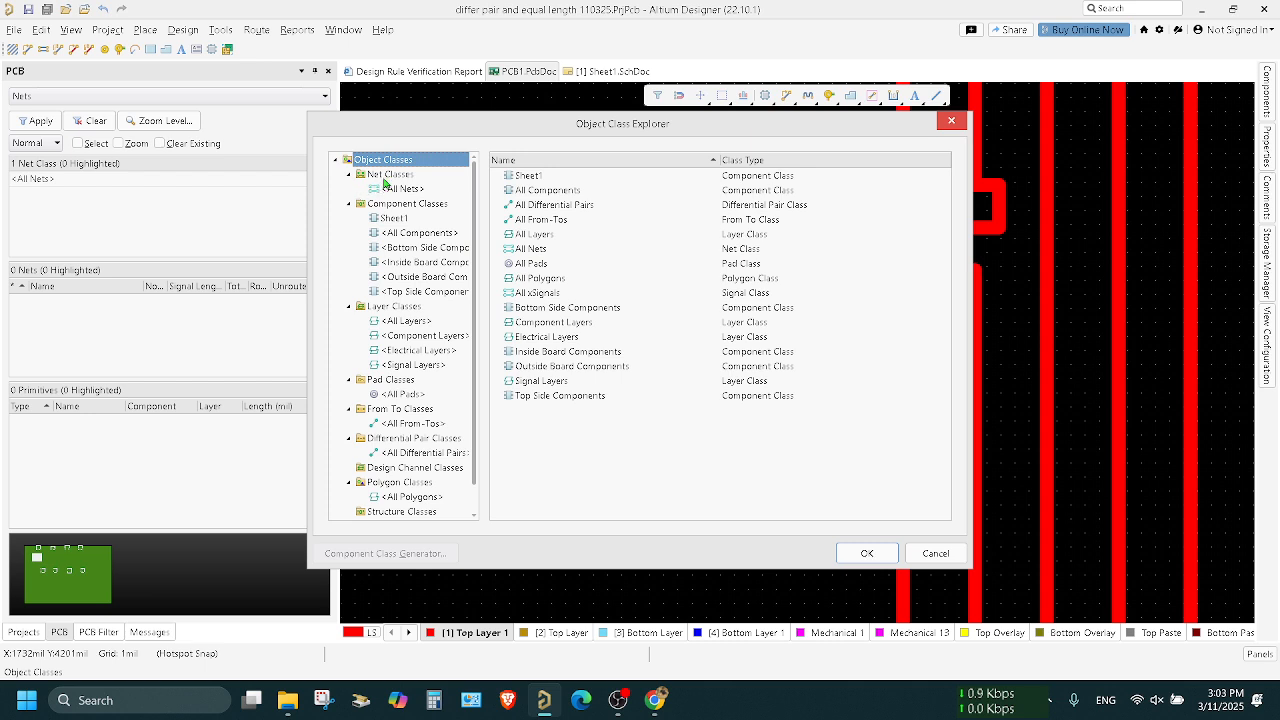
left_click(391, 174)
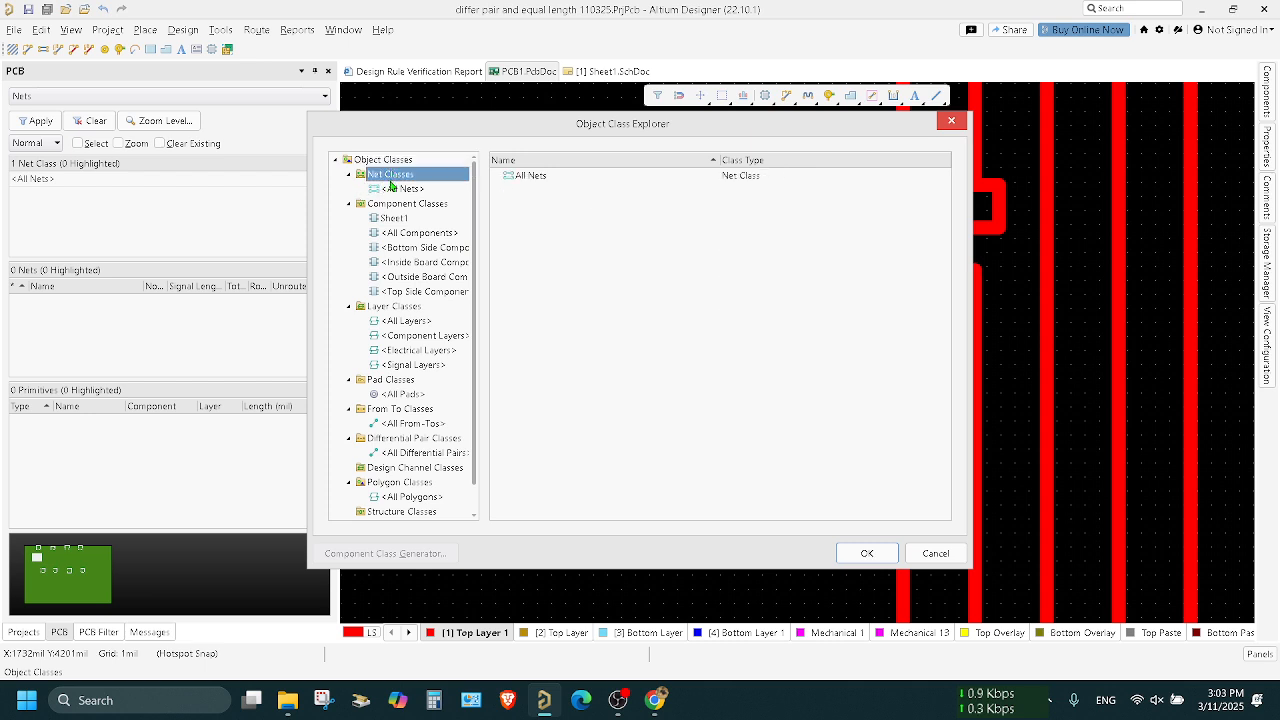
right_click(391, 182)
left_click(422, 198)
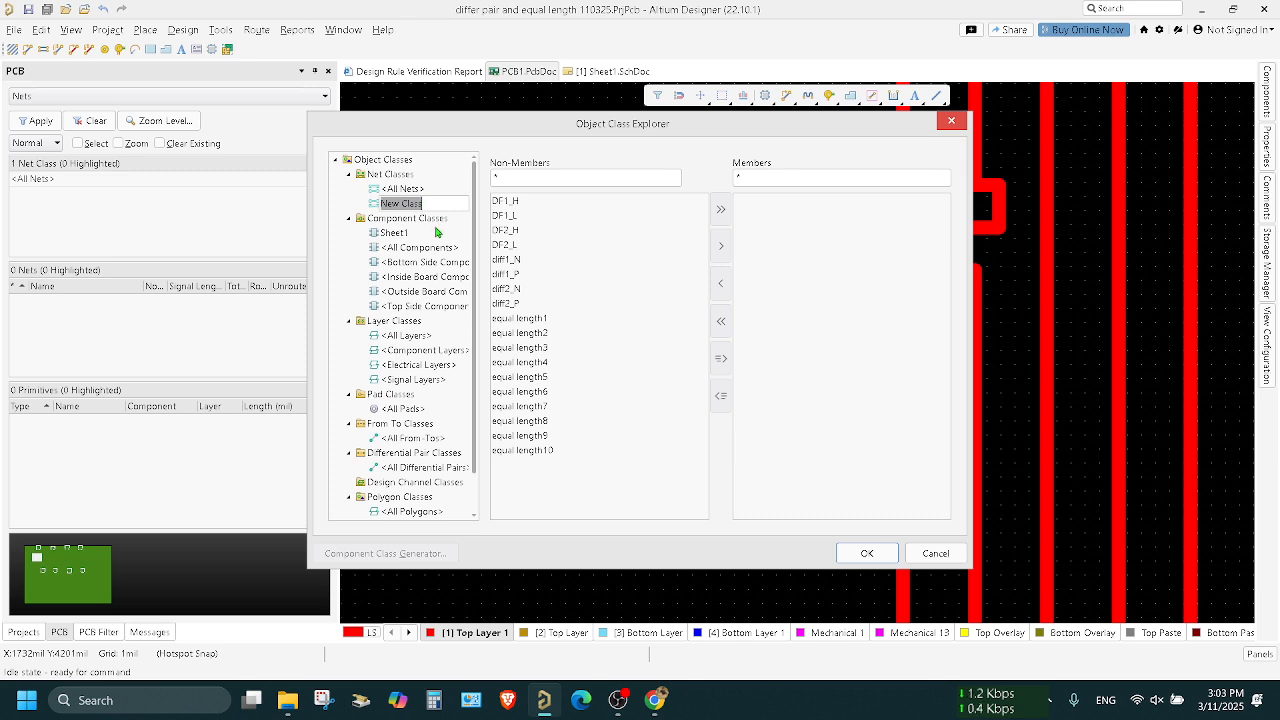
key("BackSpace")
type("LENGTH")
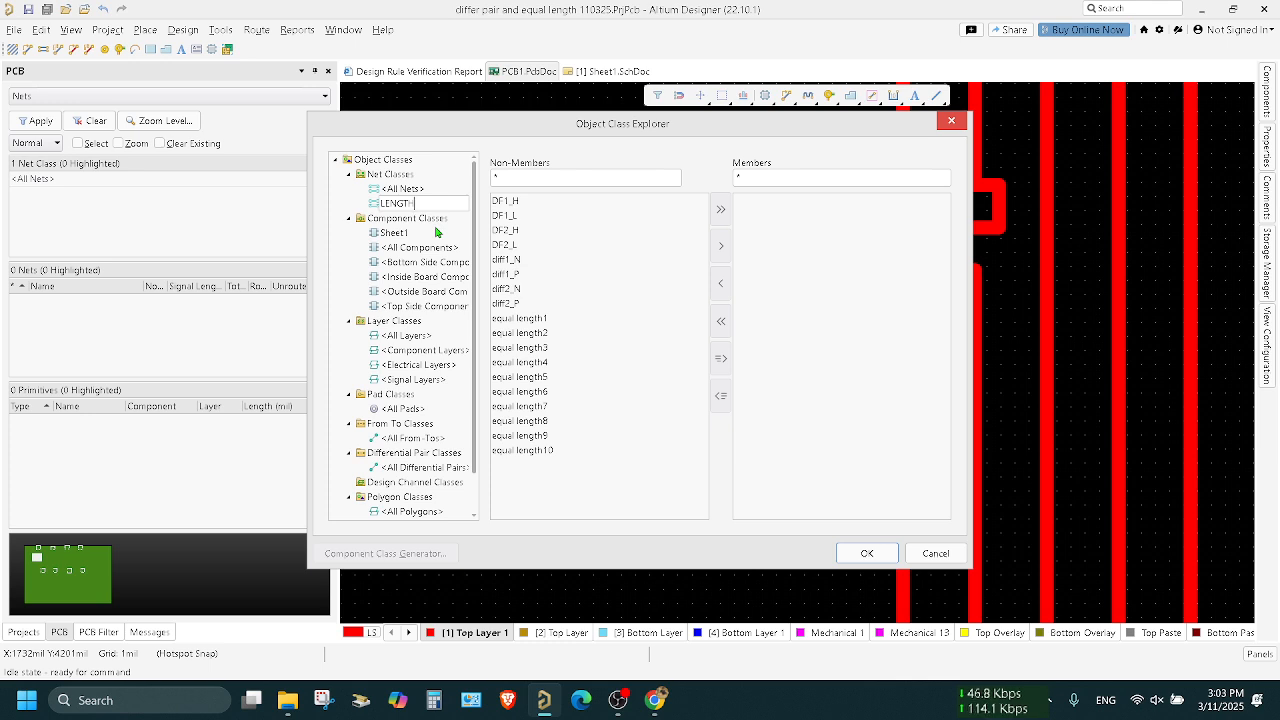
type("1")
key("Return")
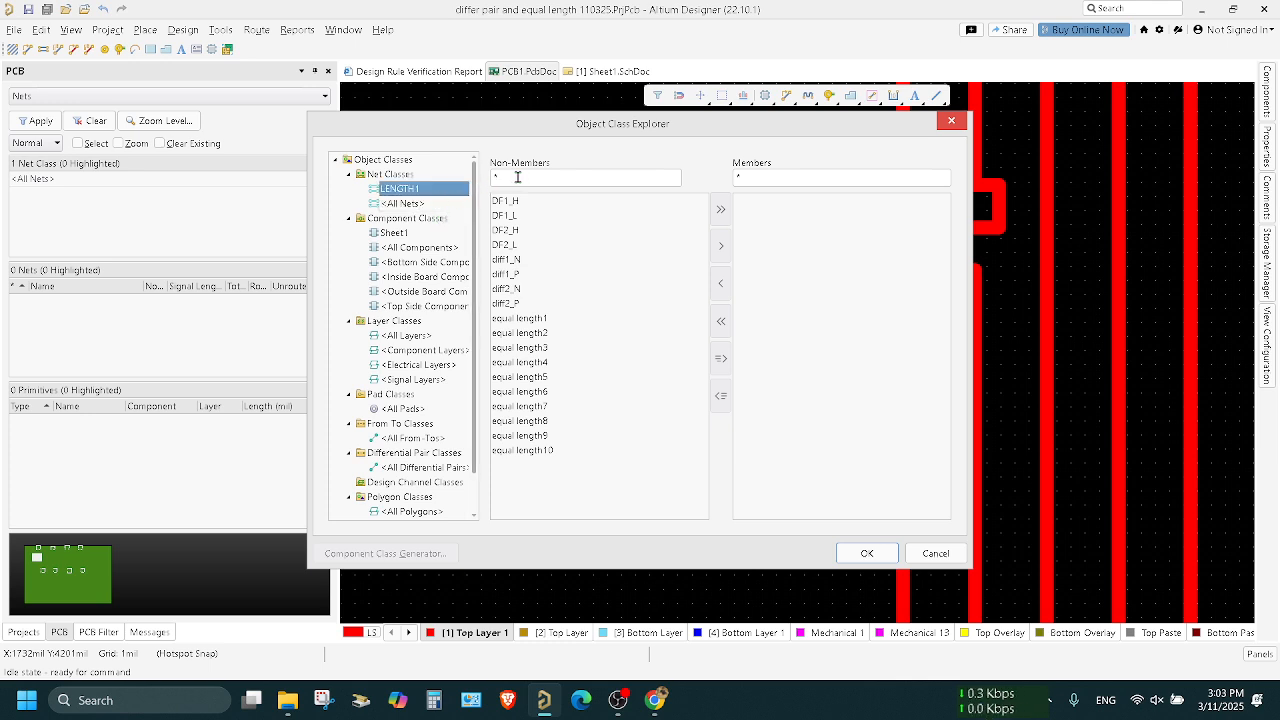
Step: Add the nets equal length1 through equal length5 to the LENGTH1 net class and accept the class changes
left_click(534, 320)
left_click(721, 247)
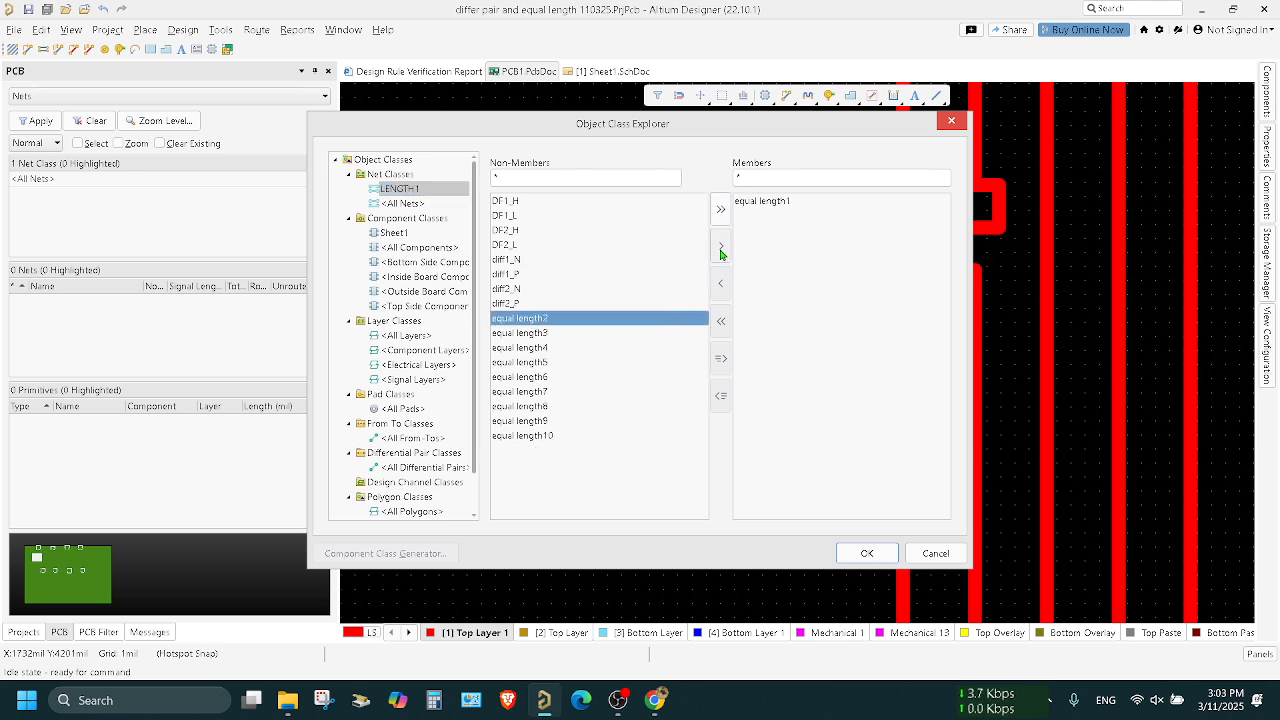
left_click(721, 247)
left_click(721, 247)
left_click(721, 247)
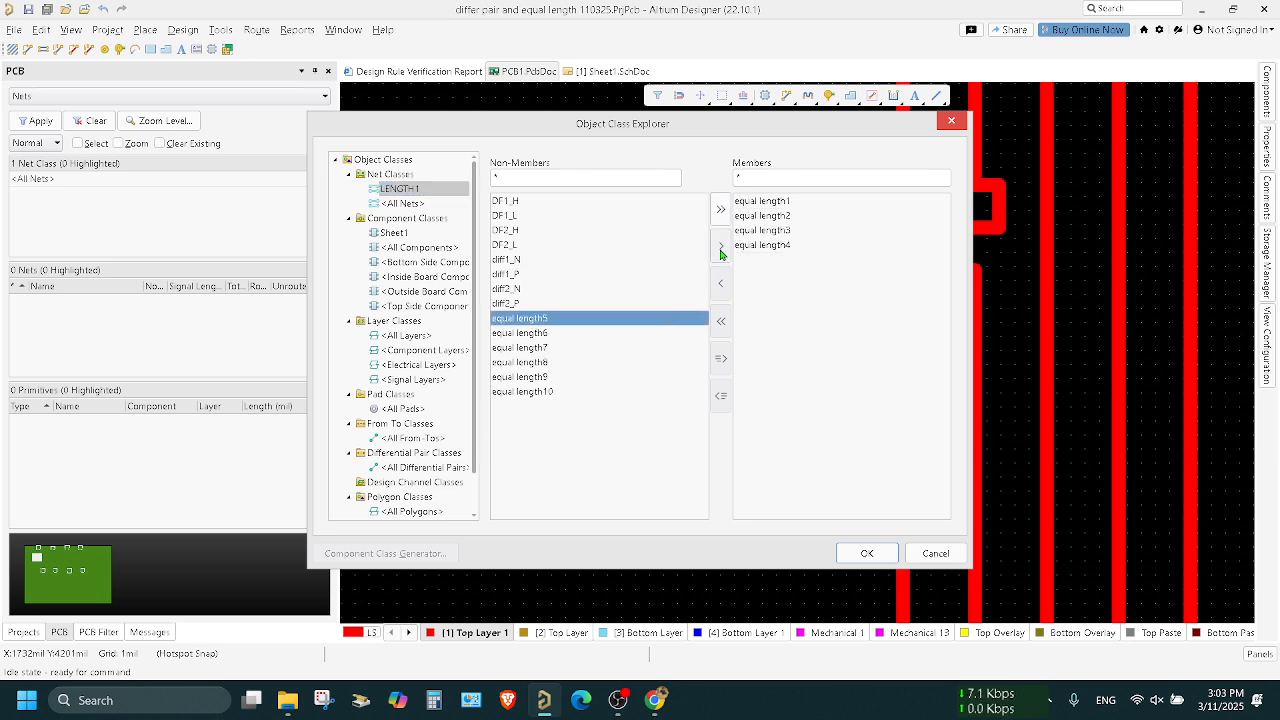
left_click(721, 249)
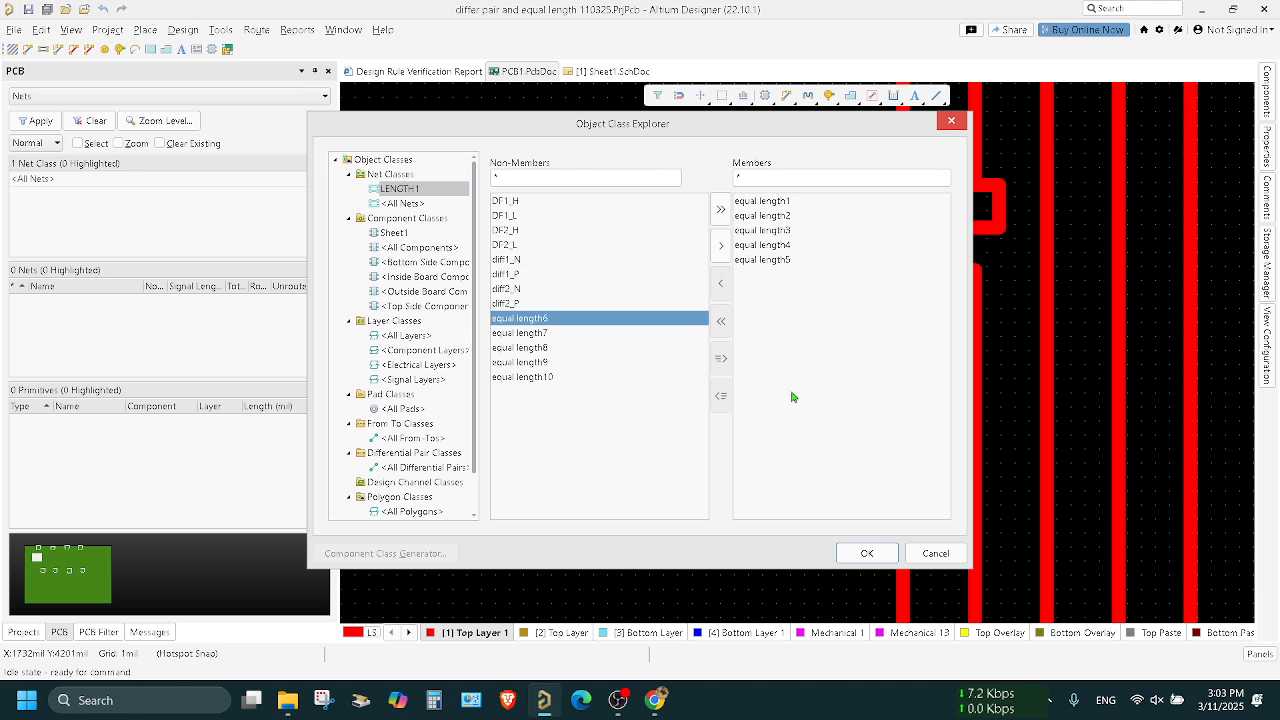
left_click(863, 552)
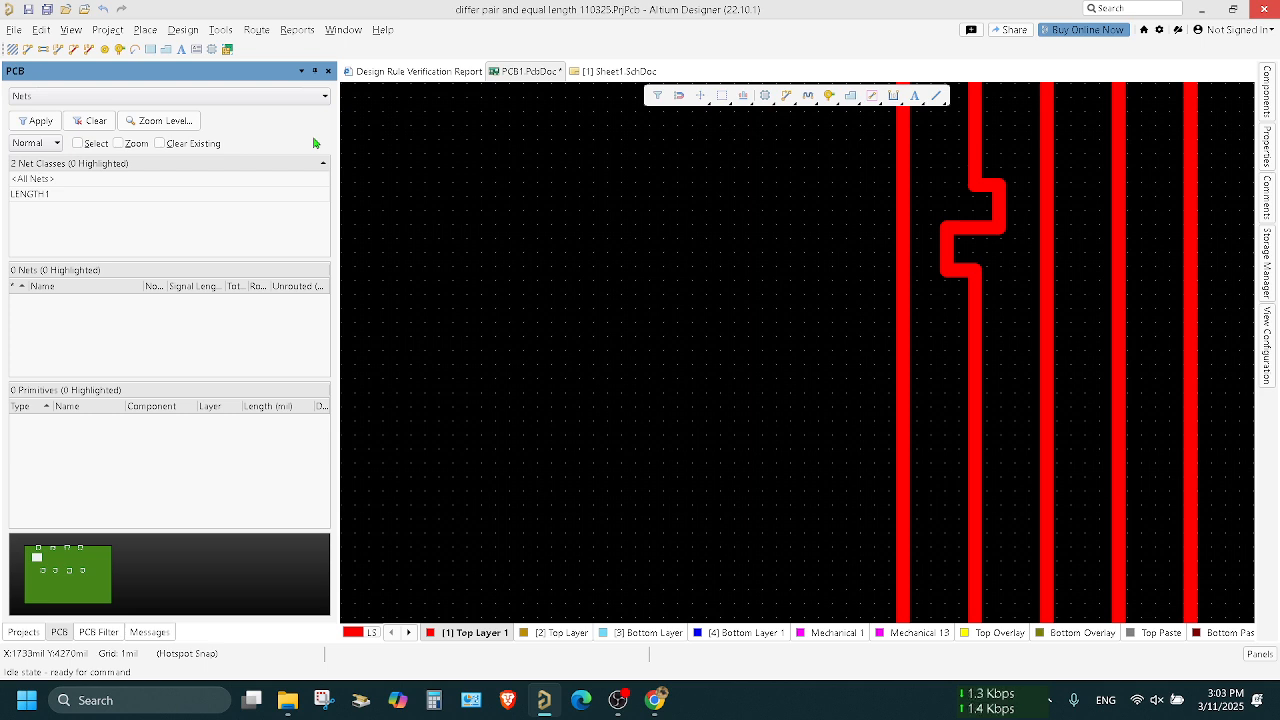
Step: Create a new Matched Lengths design rule under High Speed and name it LENGTH1
left_click(183, 29)
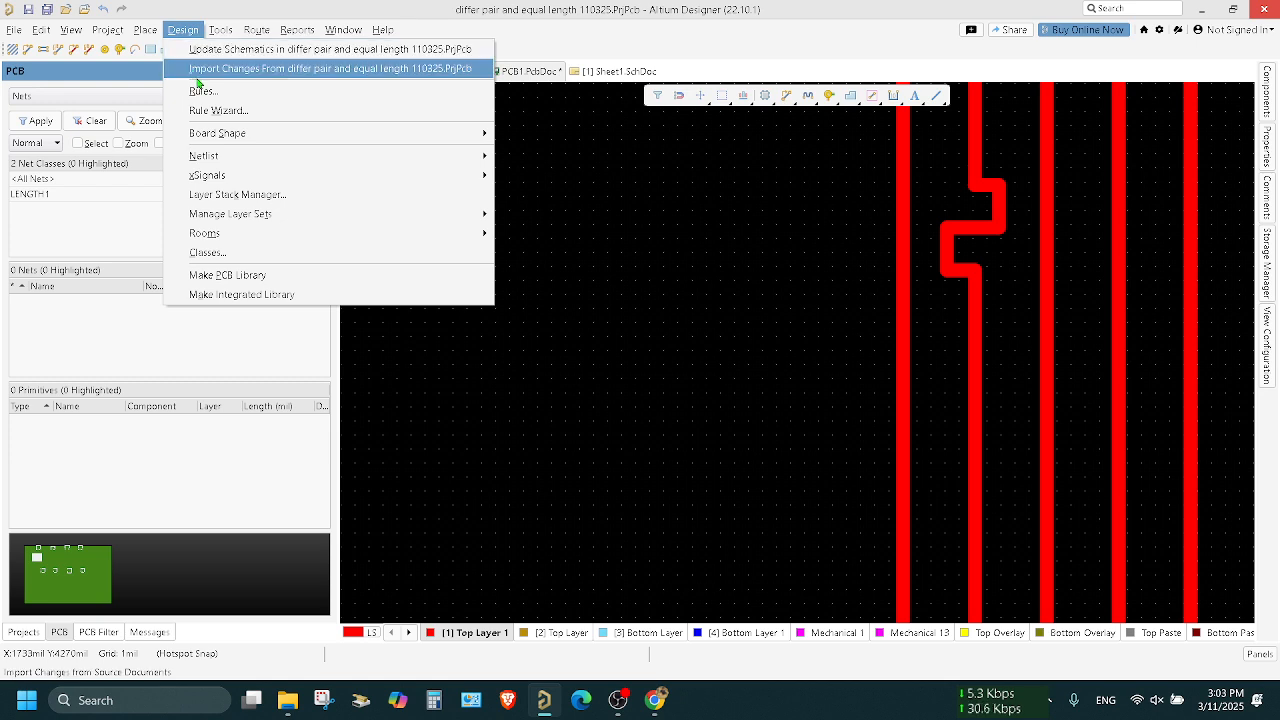
left_click(199, 91)
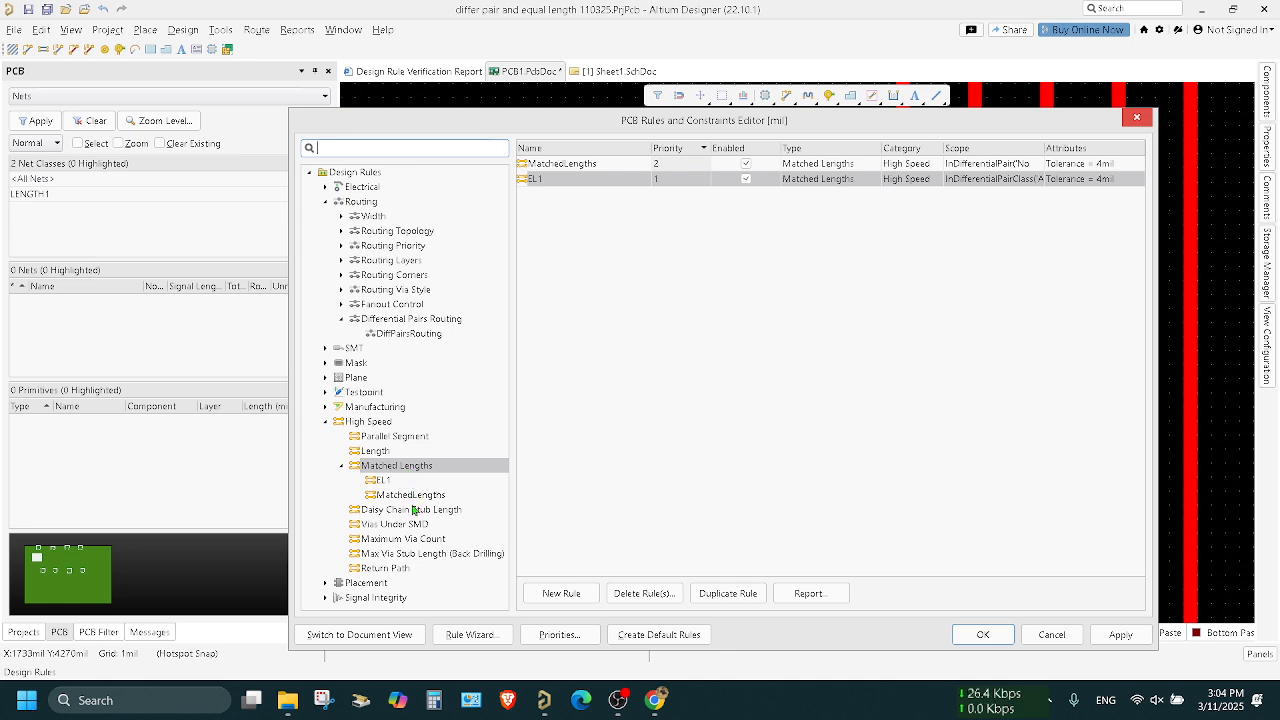
left_click(411, 494)
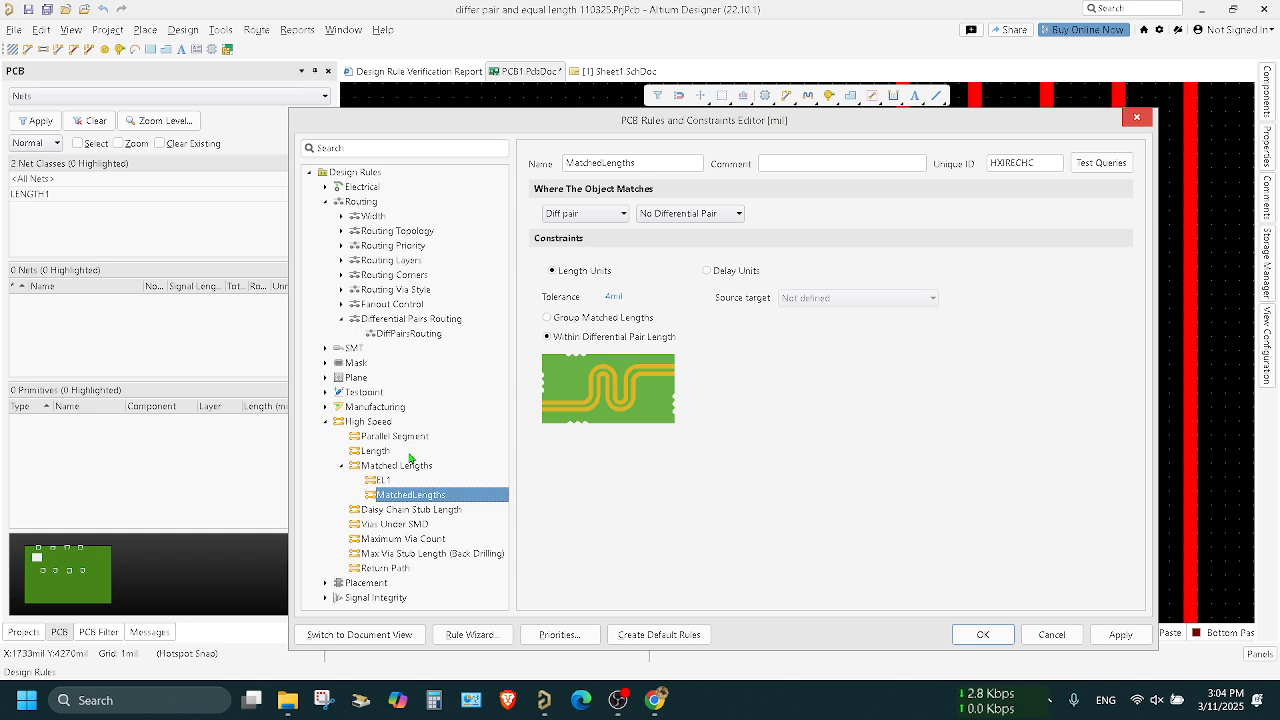
right_click(402, 467)
left_click(432, 475)
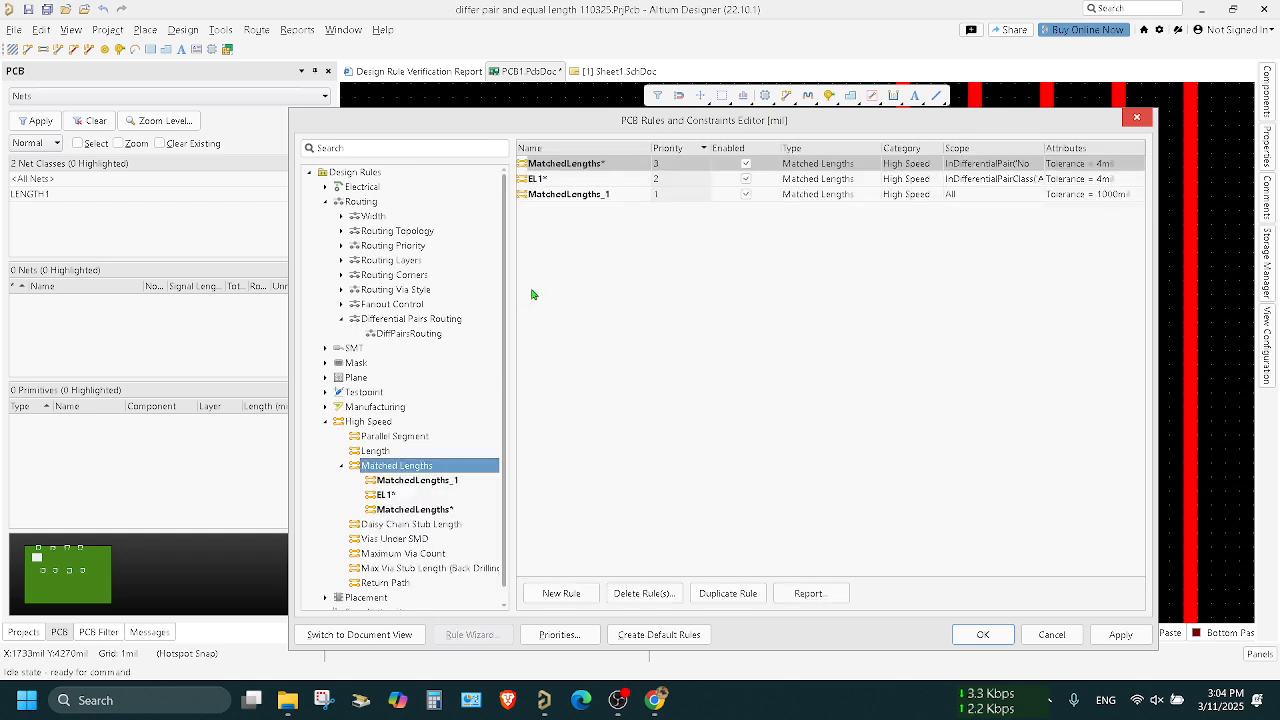
left_click(437, 484)
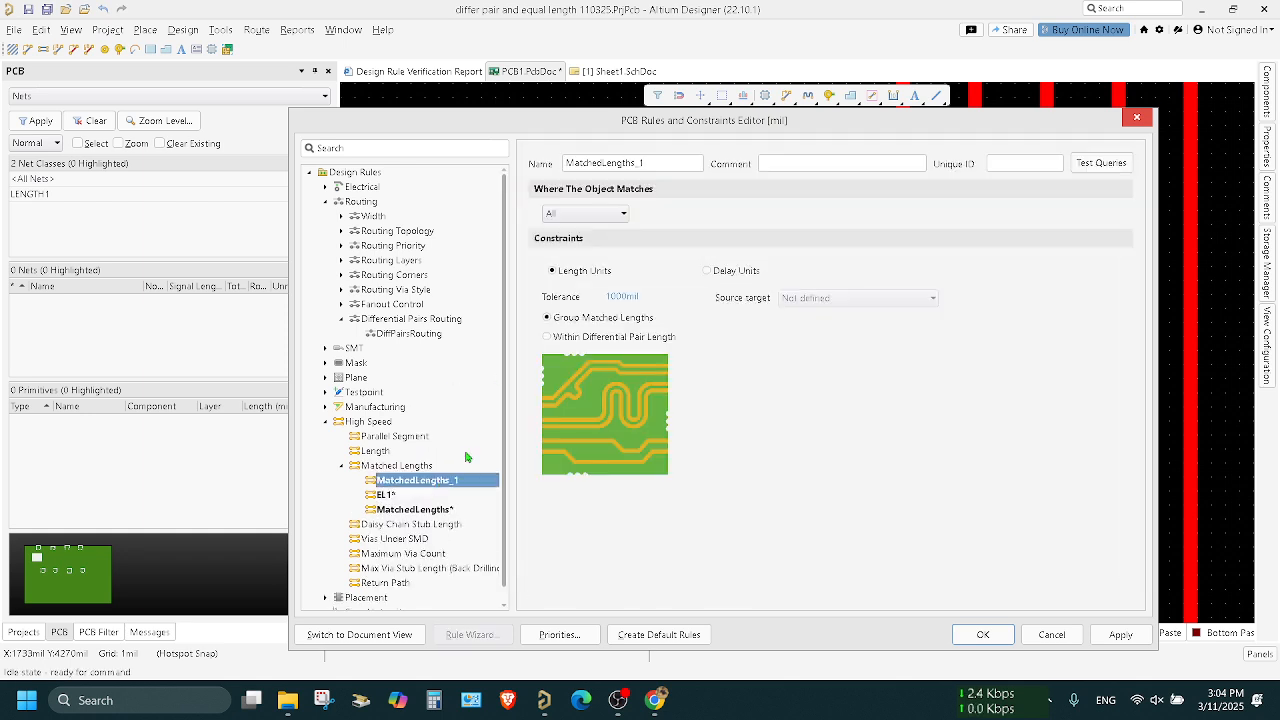
double_click(658, 163)
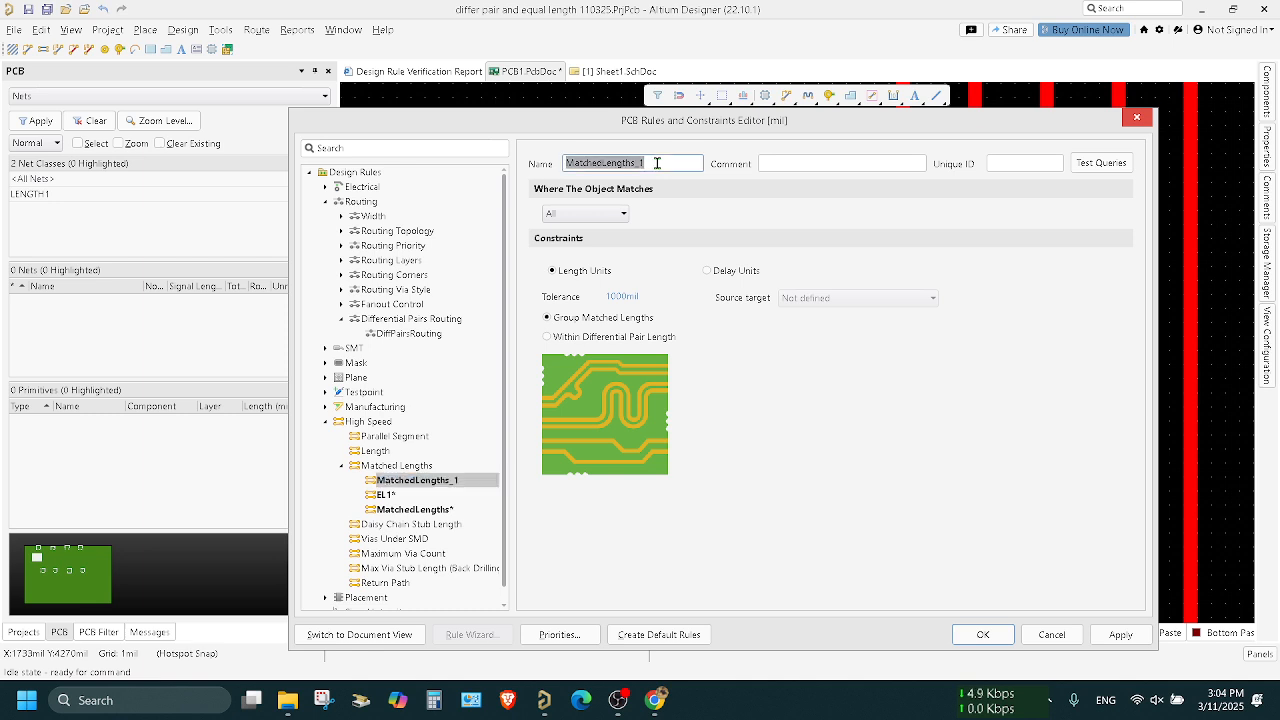
type("LENGTH1")
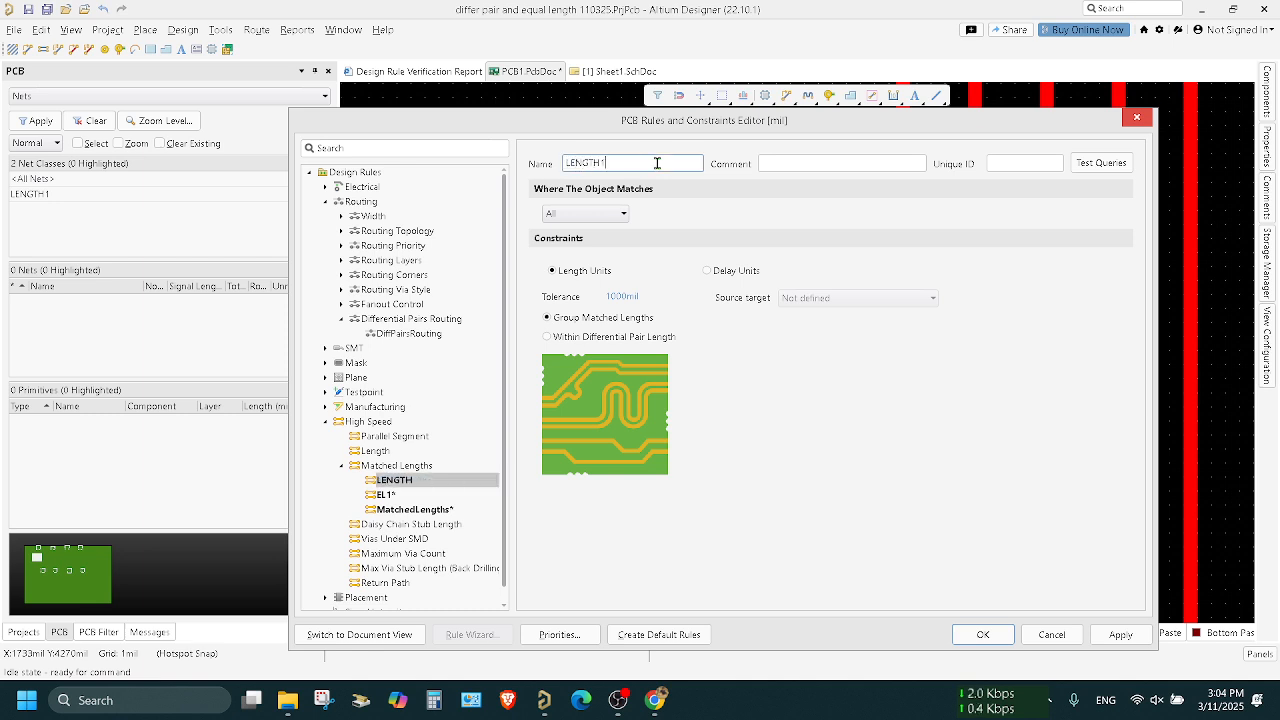
Step: Scope the LENGTH1 rule to the LENGTH1 net class with a 4 mil tolerance and accept the rule changes
left_click(581, 215)
left_click(575, 255)
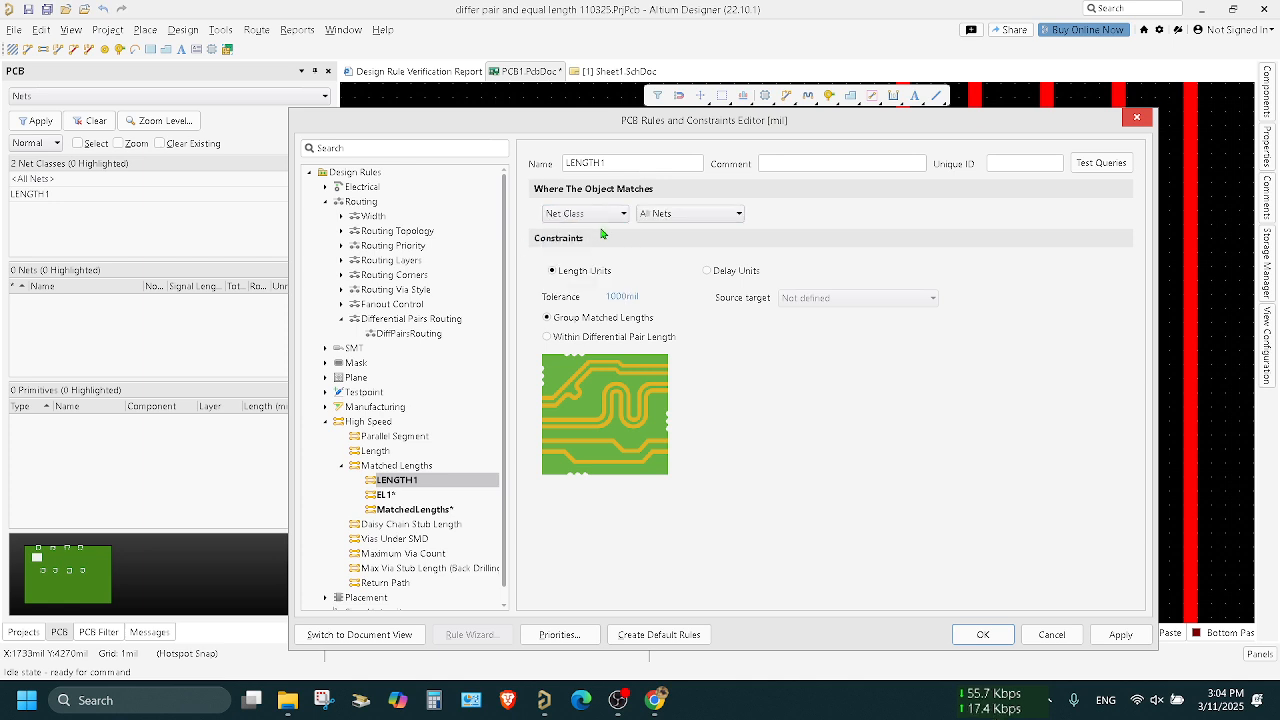
left_click(680, 214)
left_click(682, 248)
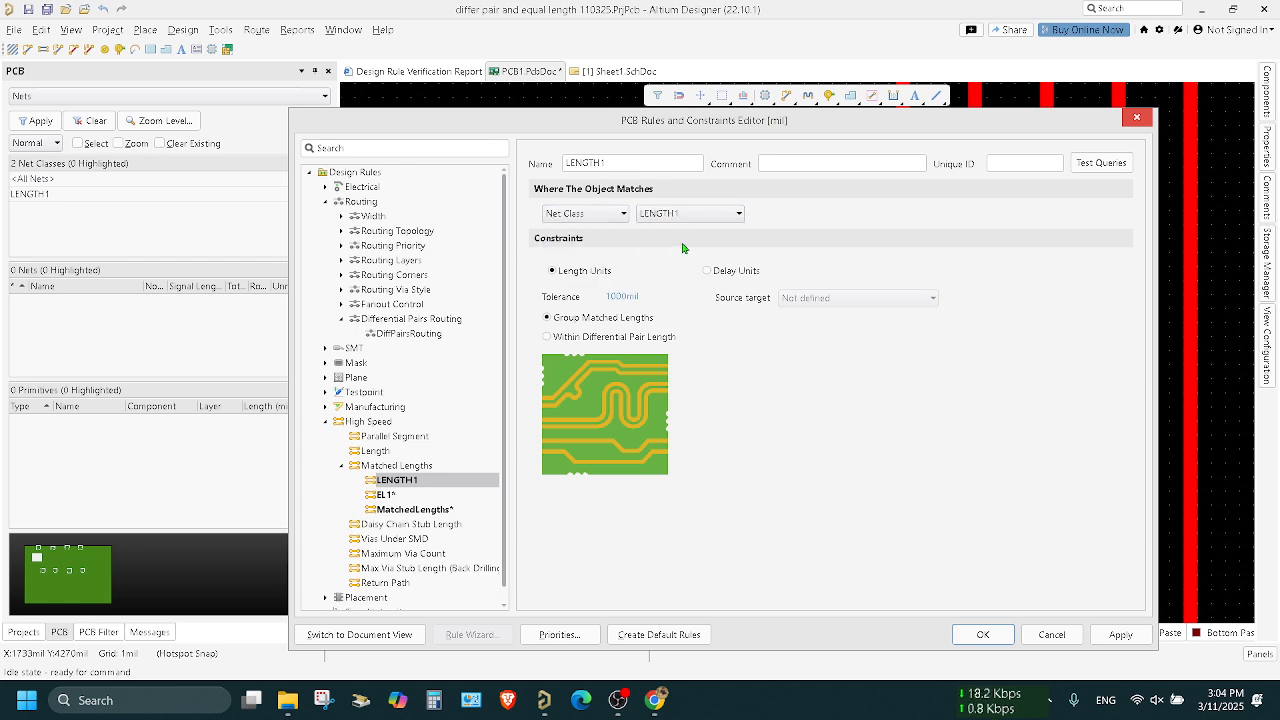
double_click(630, 296)
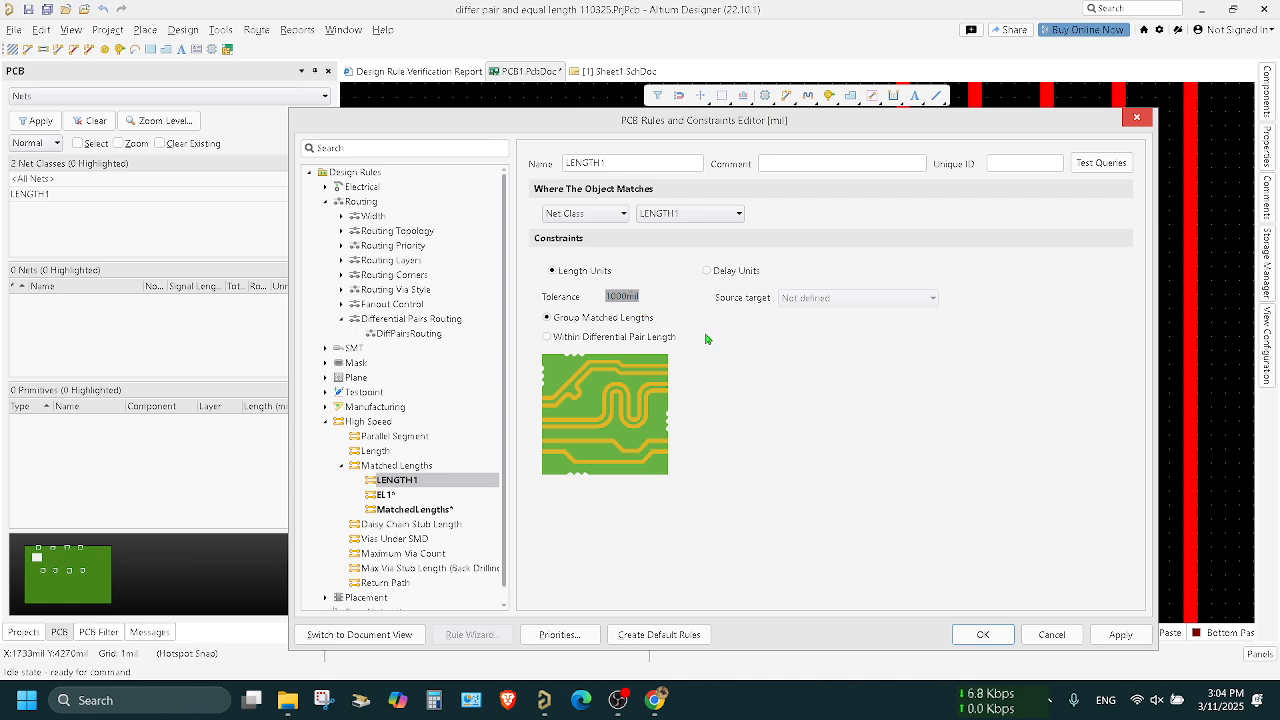
type("4")
key("Return")
left_click(985, 635)
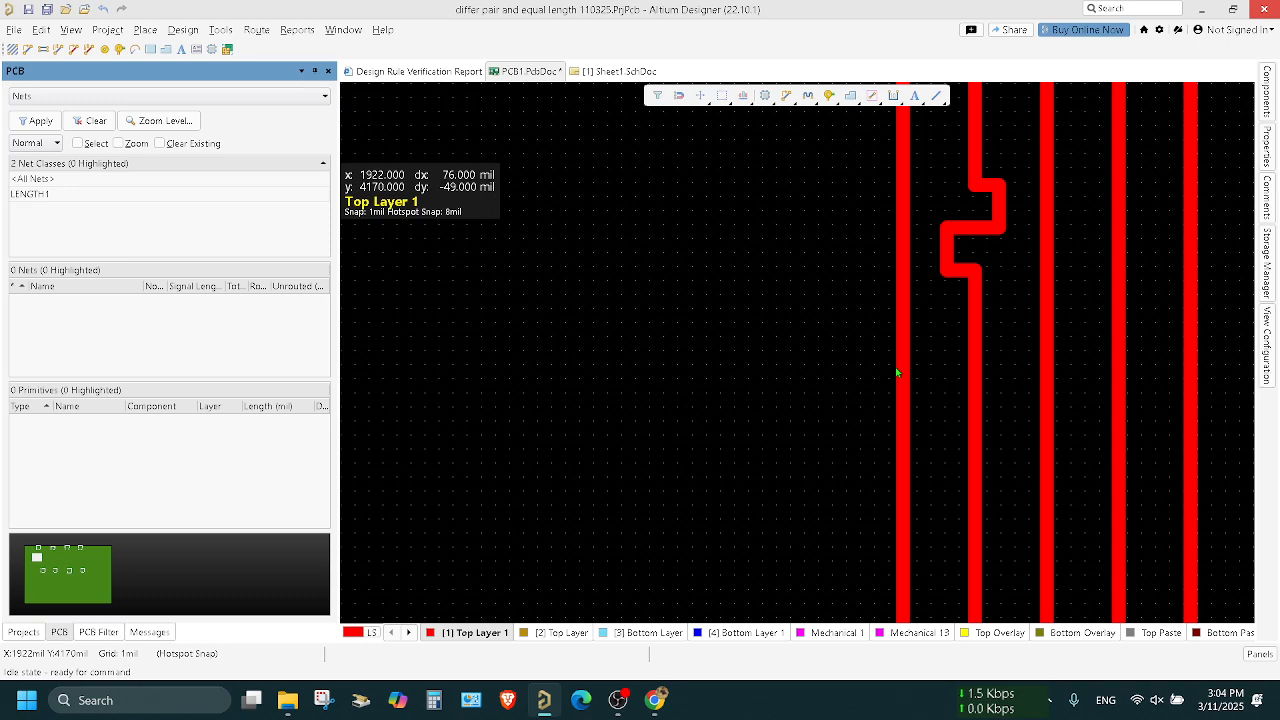
Step: Switch the rightmost trace's accordion to a rule-based target source using the LENGTH1 matched net length rule
scroll(815, 287, "down", 3, "ctrl")
right_click_drag(712, 252, 491, 447)
scroll(514, 396, "down", 4, "ctrl")
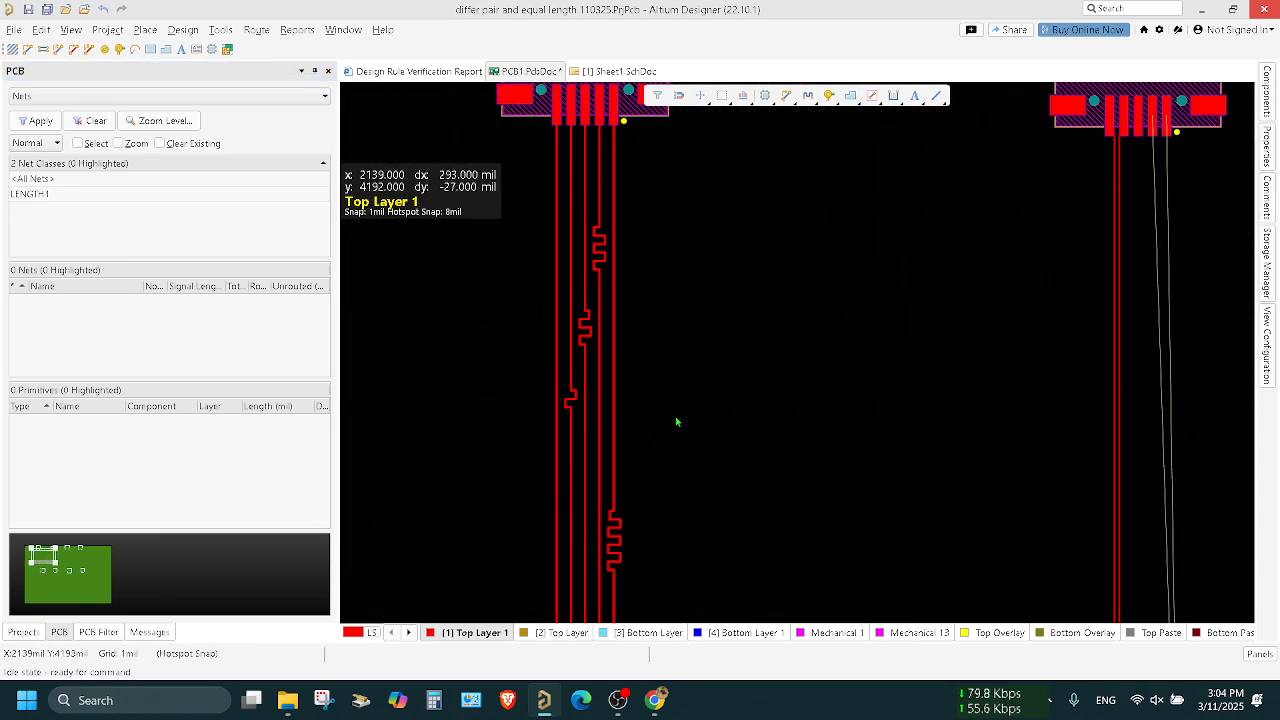
right_click_drag(676, 422, 726, 357)
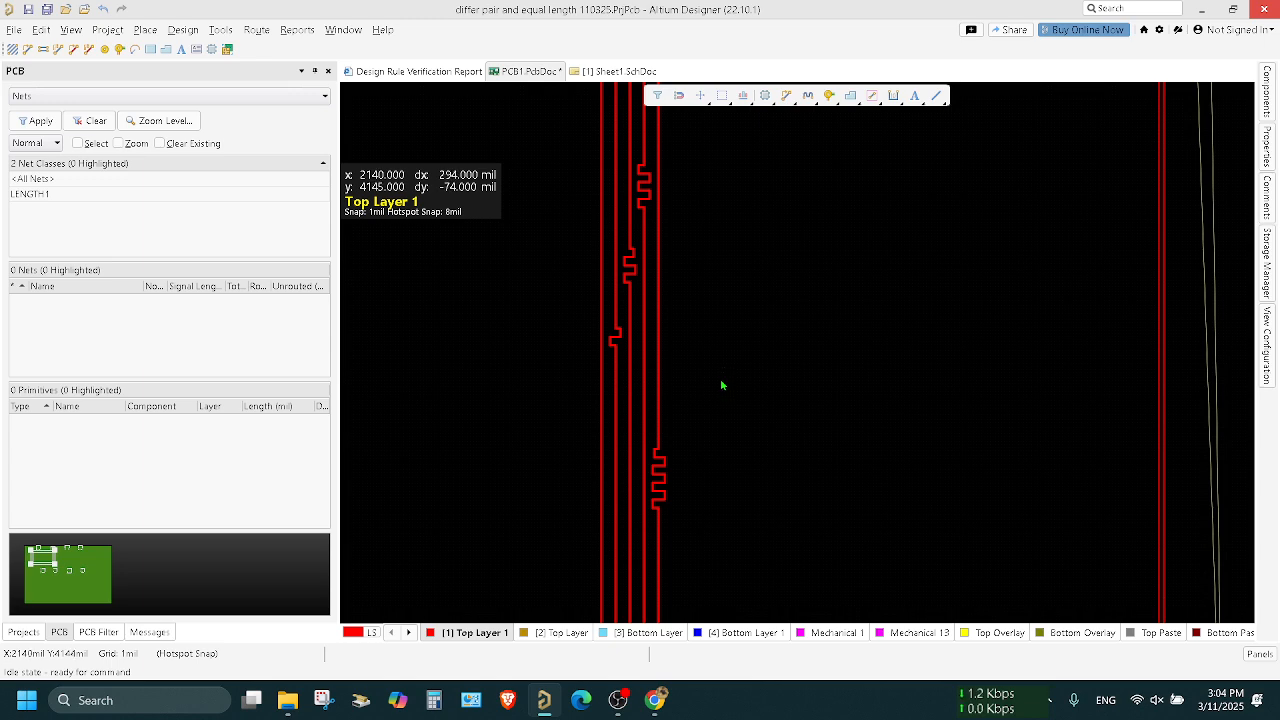
left_click(655, 488)
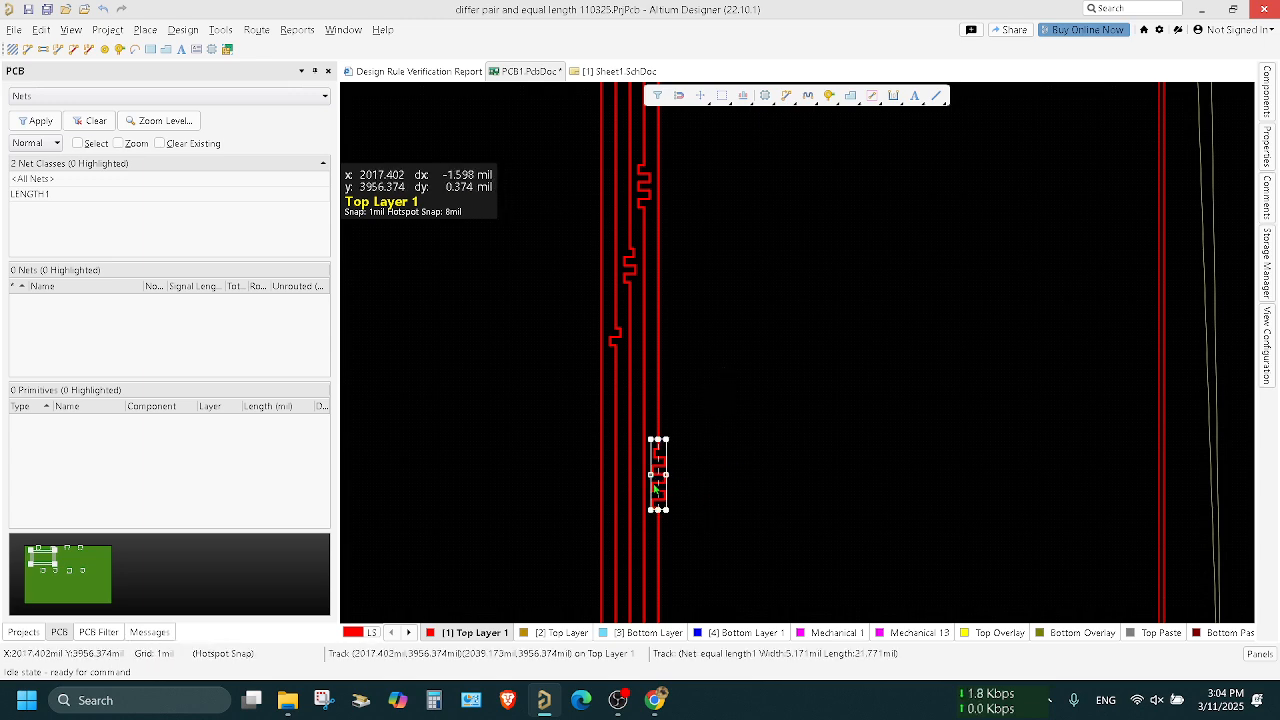
scroll(649, 472, "up", 2, "ctrl")
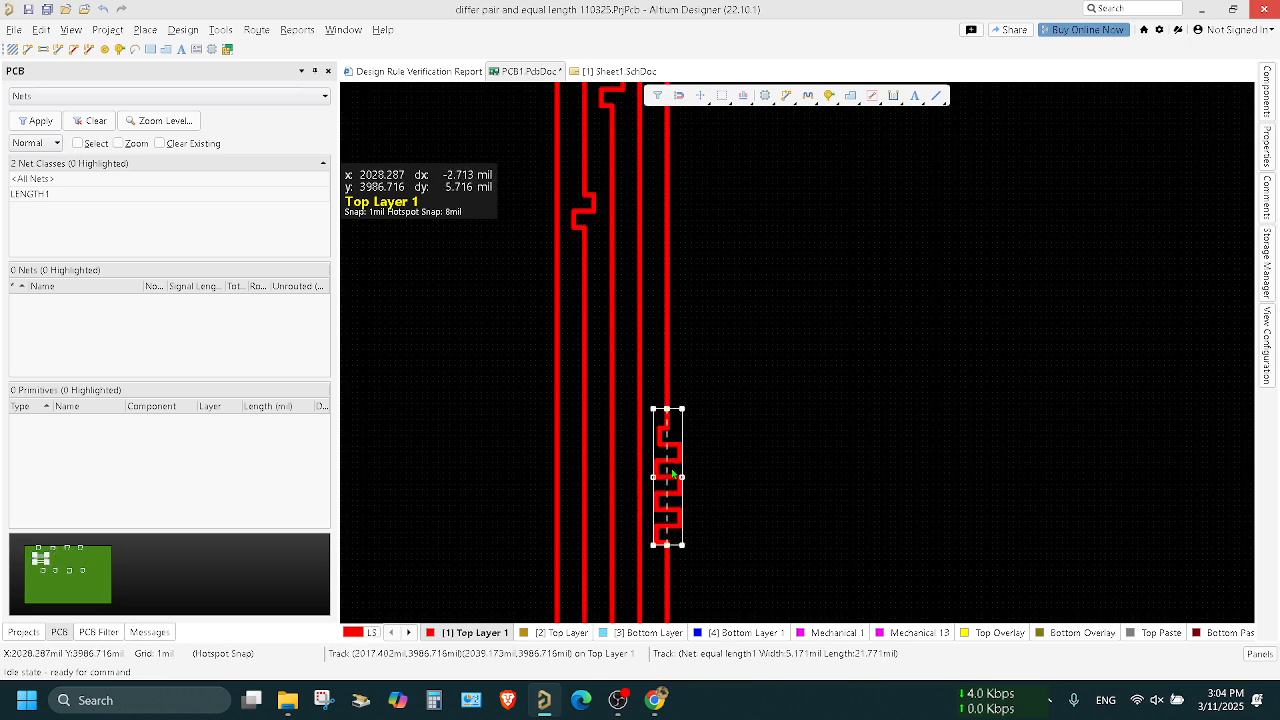
double_click(672, 474)
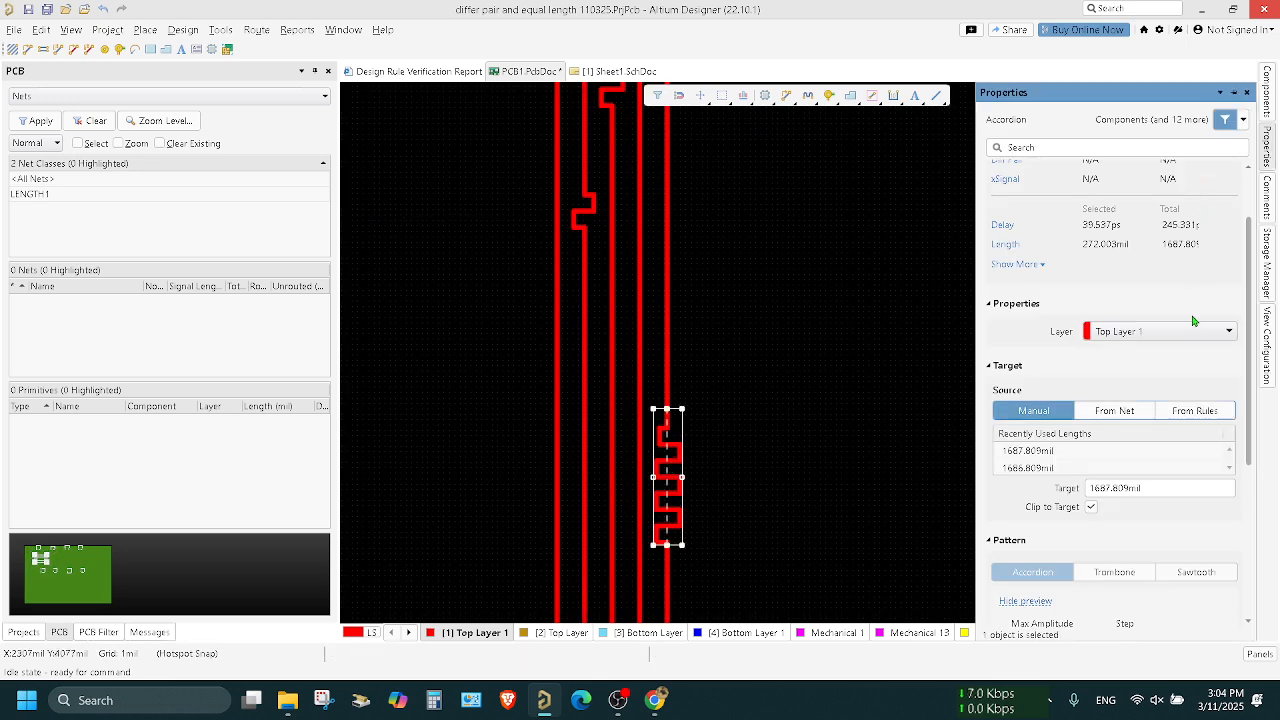
left_click(1205, 412)
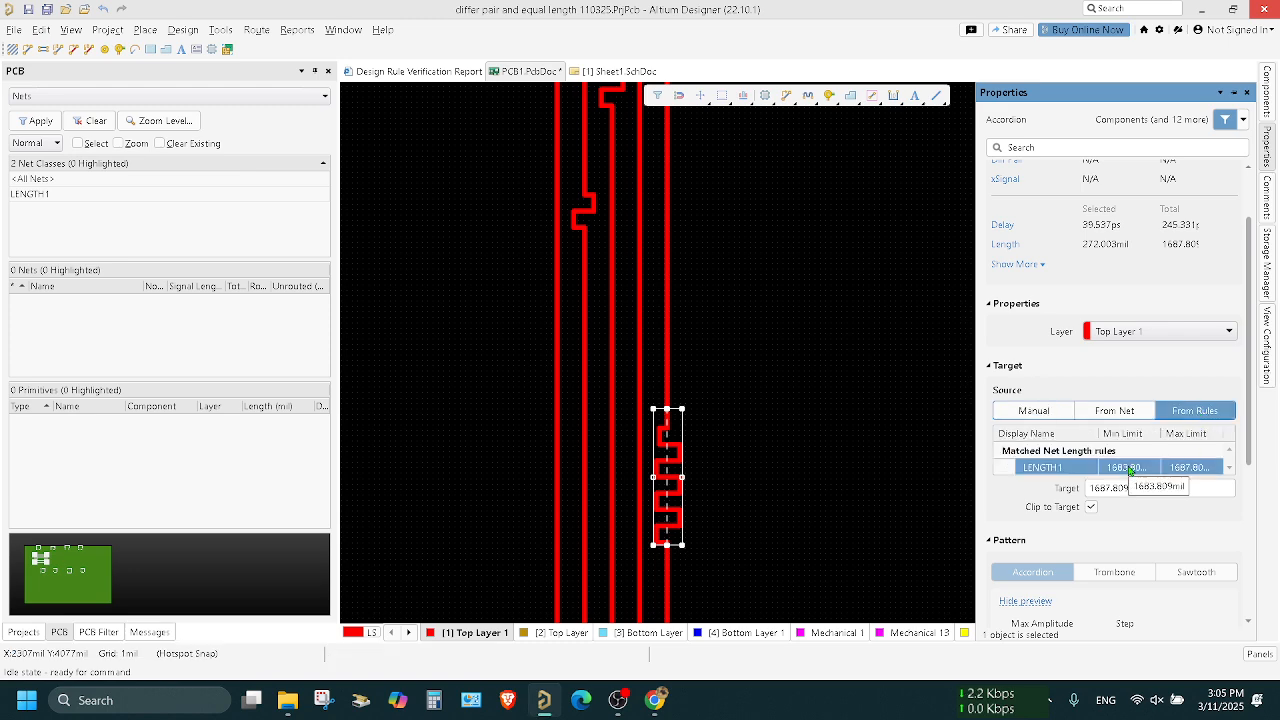
double_click(1189, 468)
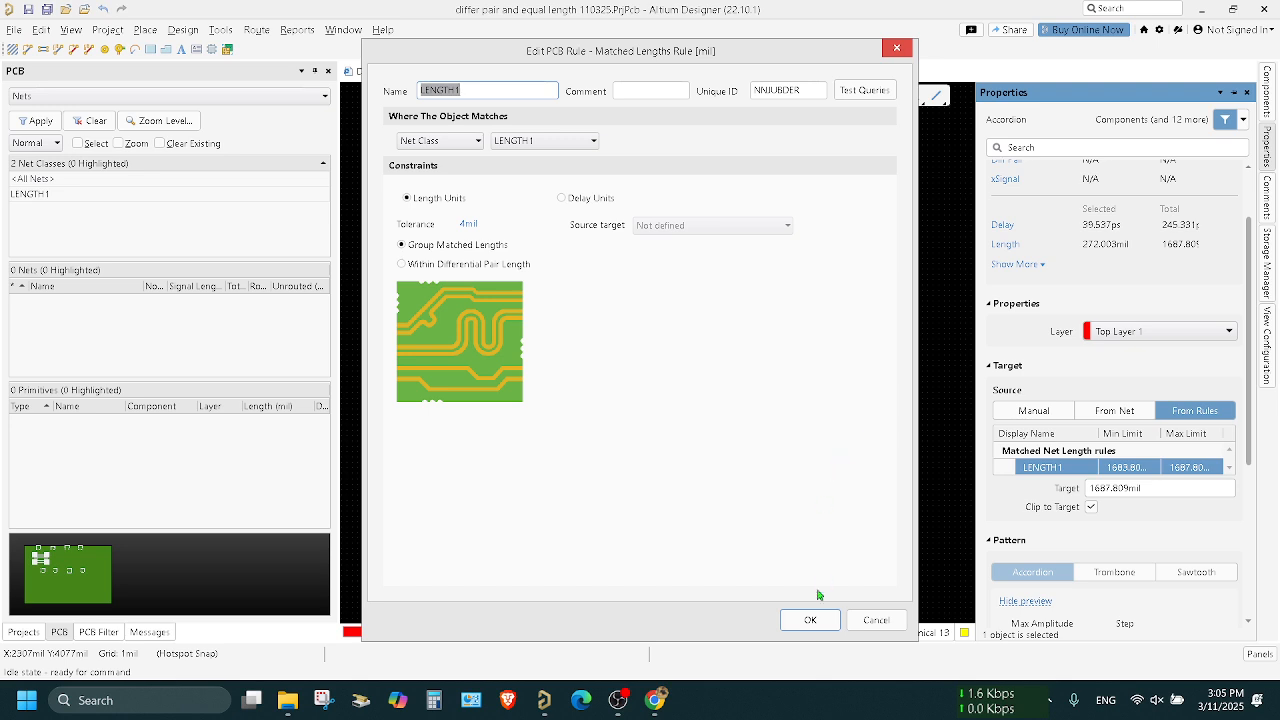
left_click(814, 621)
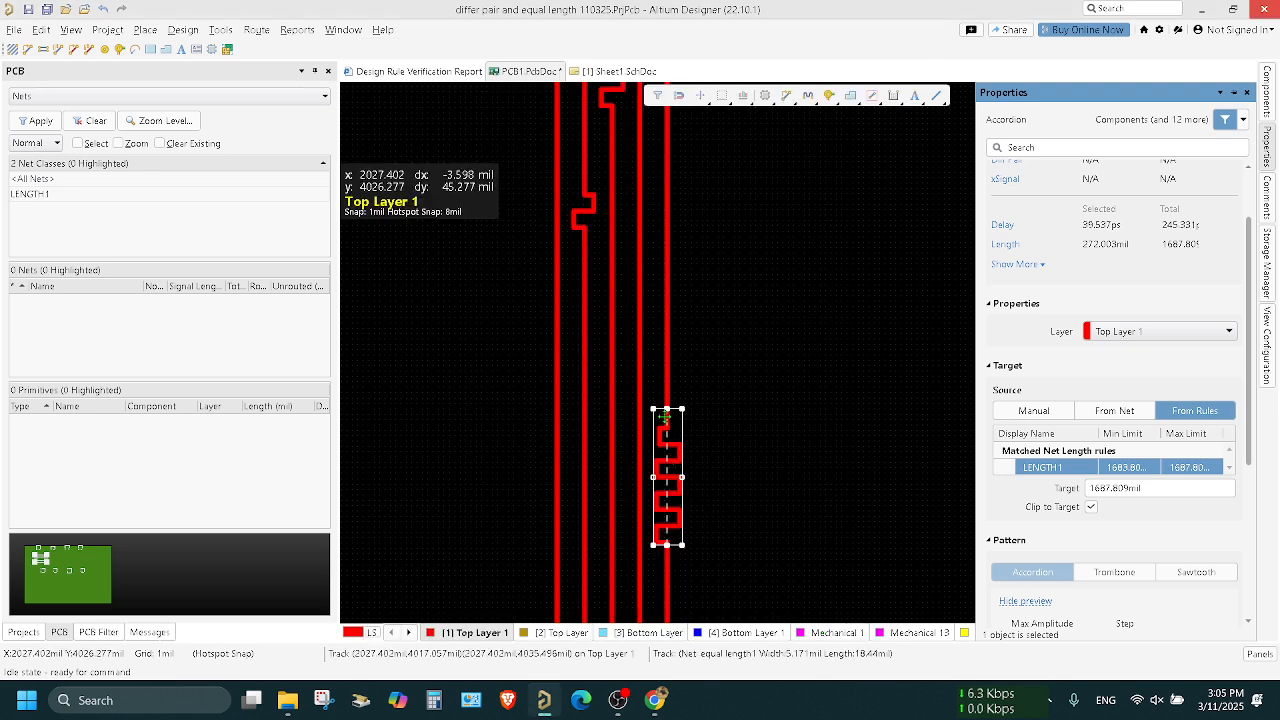
Step: Shorten the rightmost trace's accordion slightly by moving its upper end downward, and save the PCB document
mouse_move(667, 410)
left_mouse_down()
mouse_move(667, 458)
mouse_move(667, 419)
left_mouse_up()
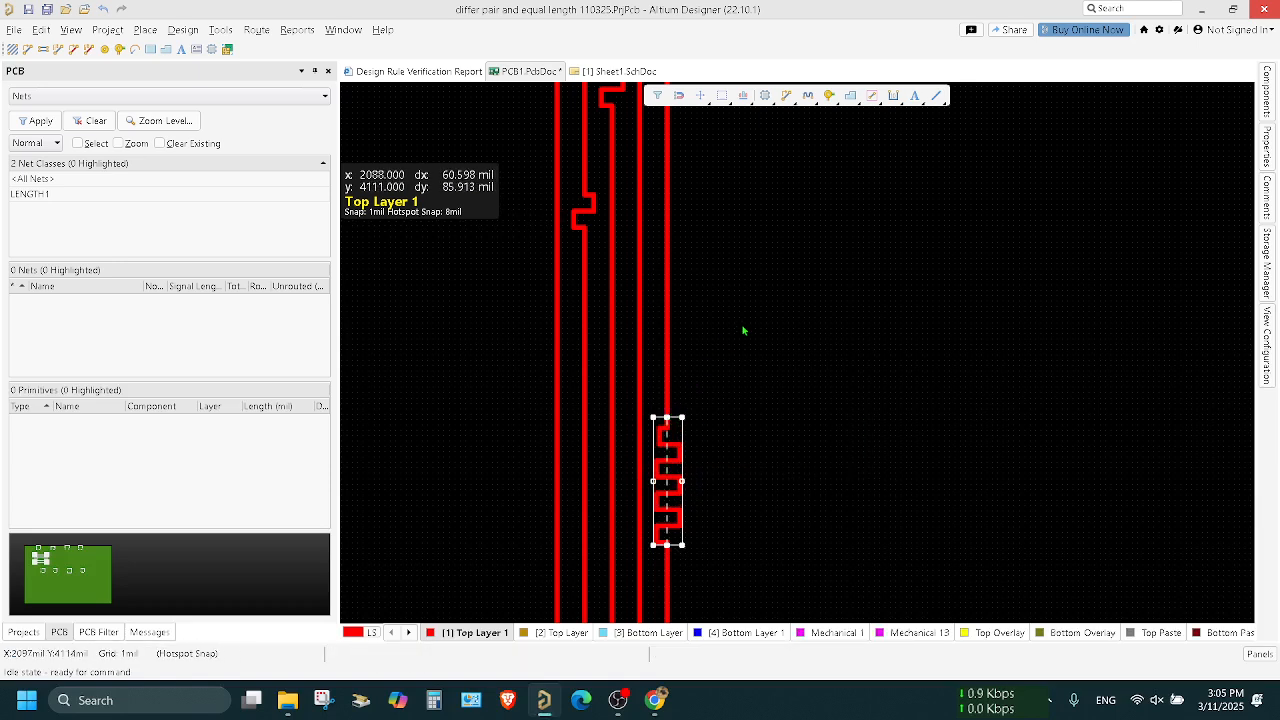
key("ctrl+s")
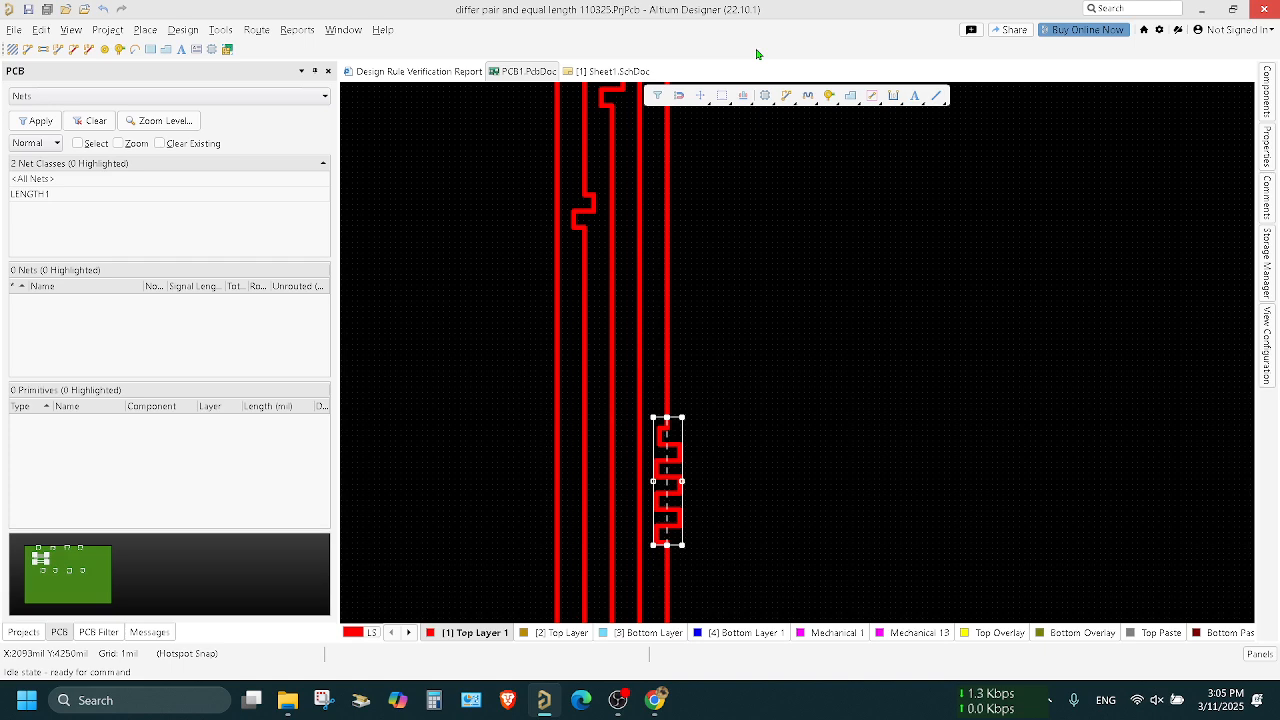
Step: Base the middle trace's accordion target on the LENGTH1 rule and shorten the accordion slightly from its upper end
scroll(680, 250, "up", 2)
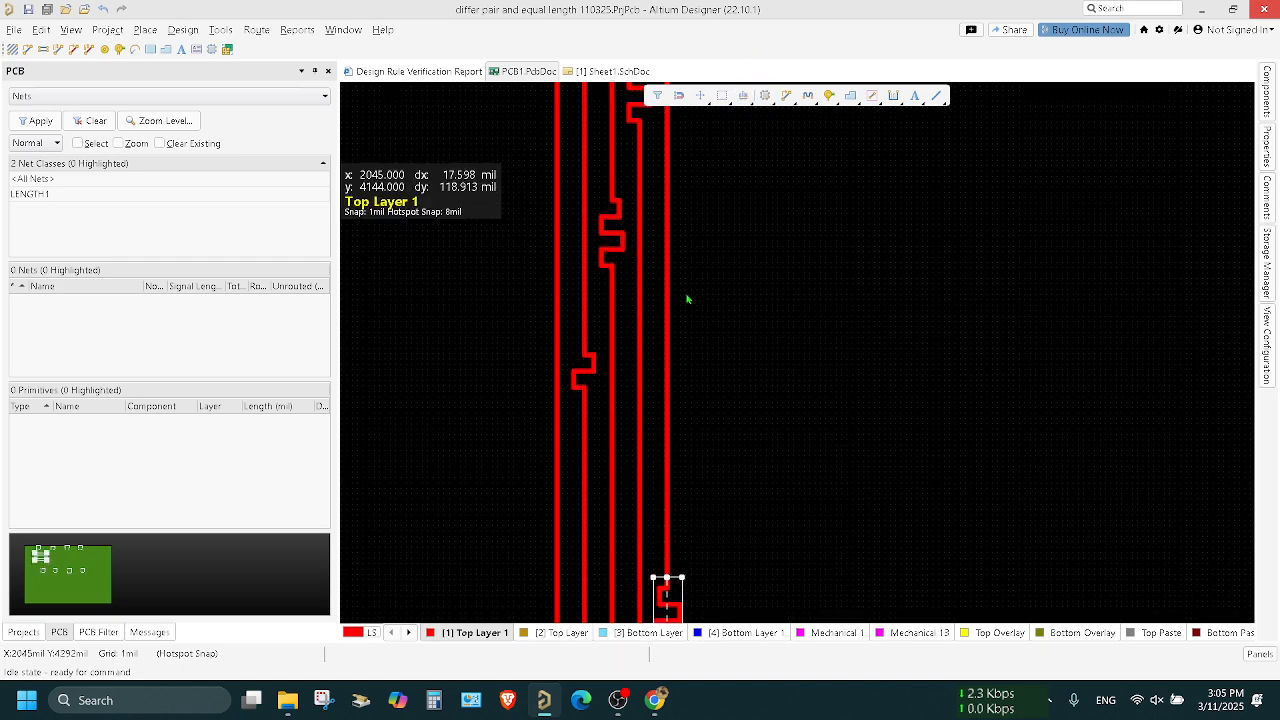
left_click(610, 248)
left_click(1267, 145)
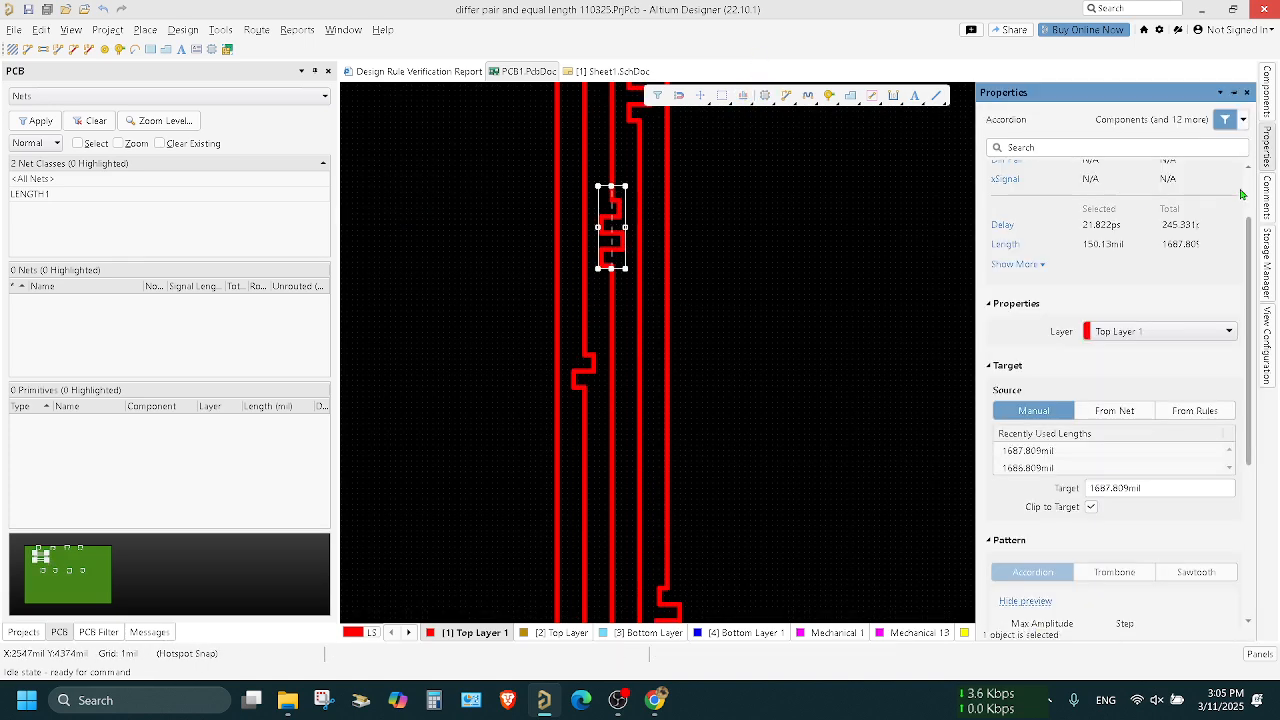
left_click(1208, 412)
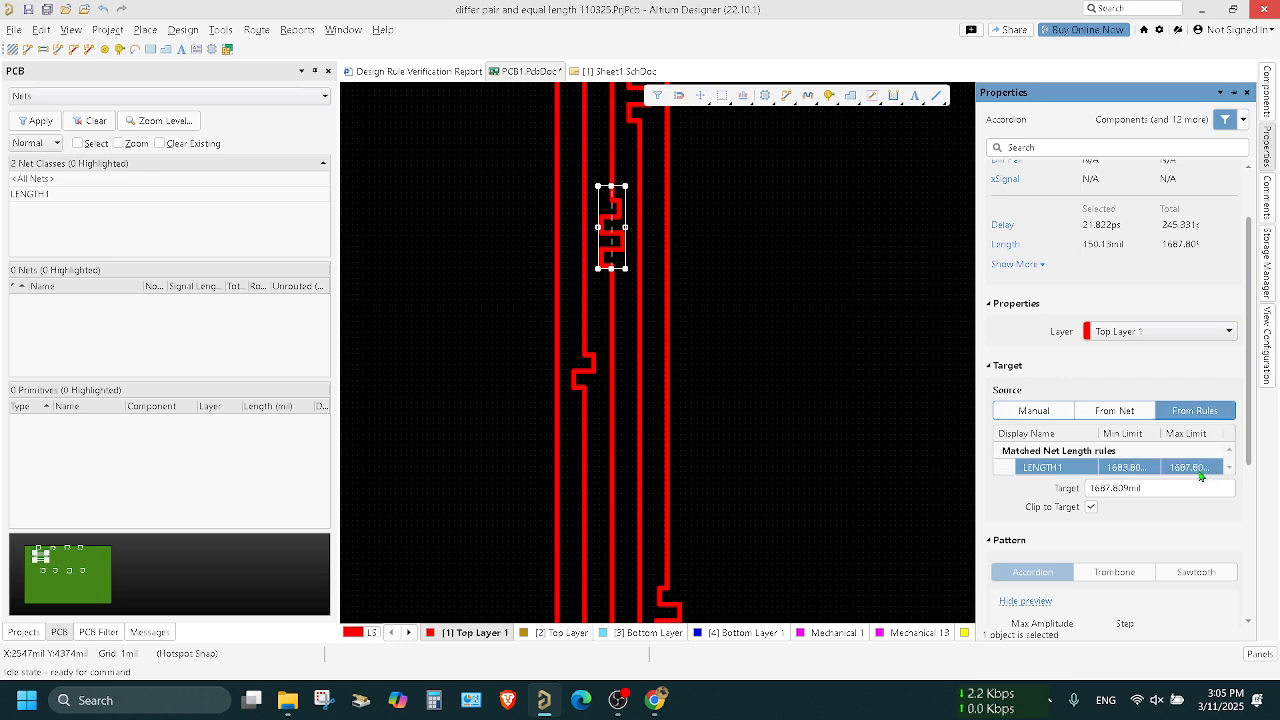
double_click(1086, 468)
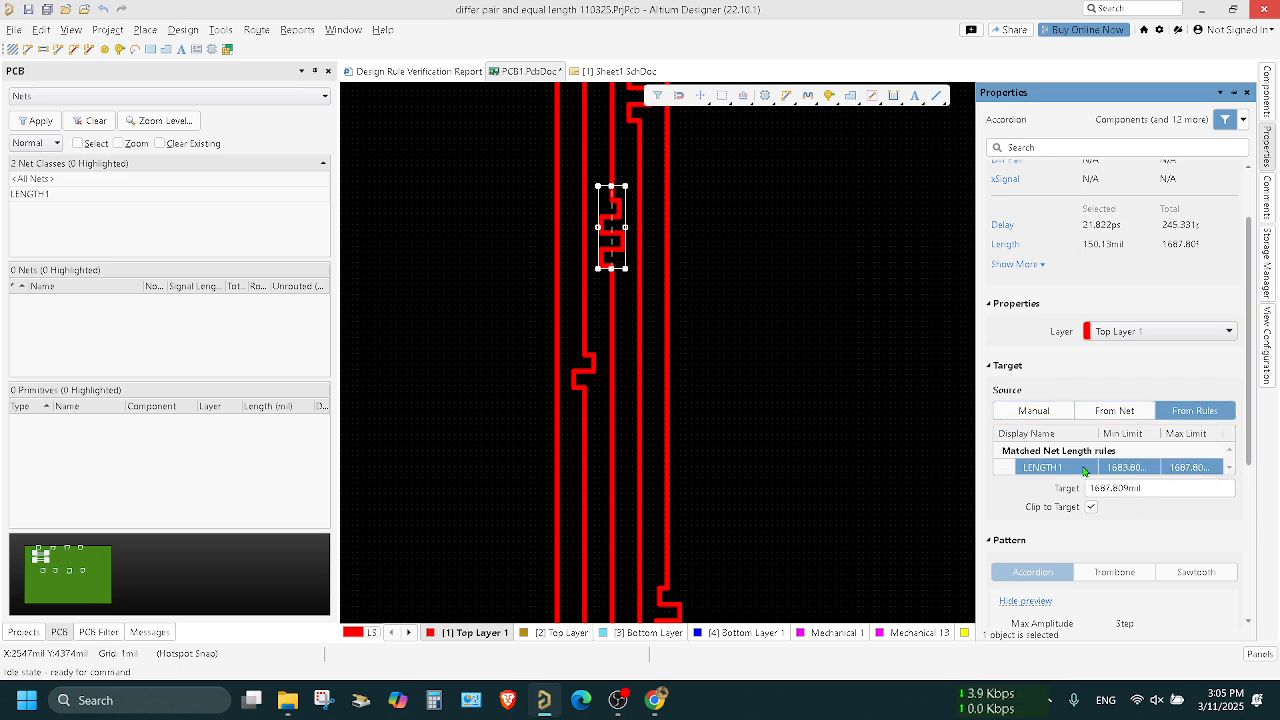
left_click(808, 620)
left_click(611, 228)
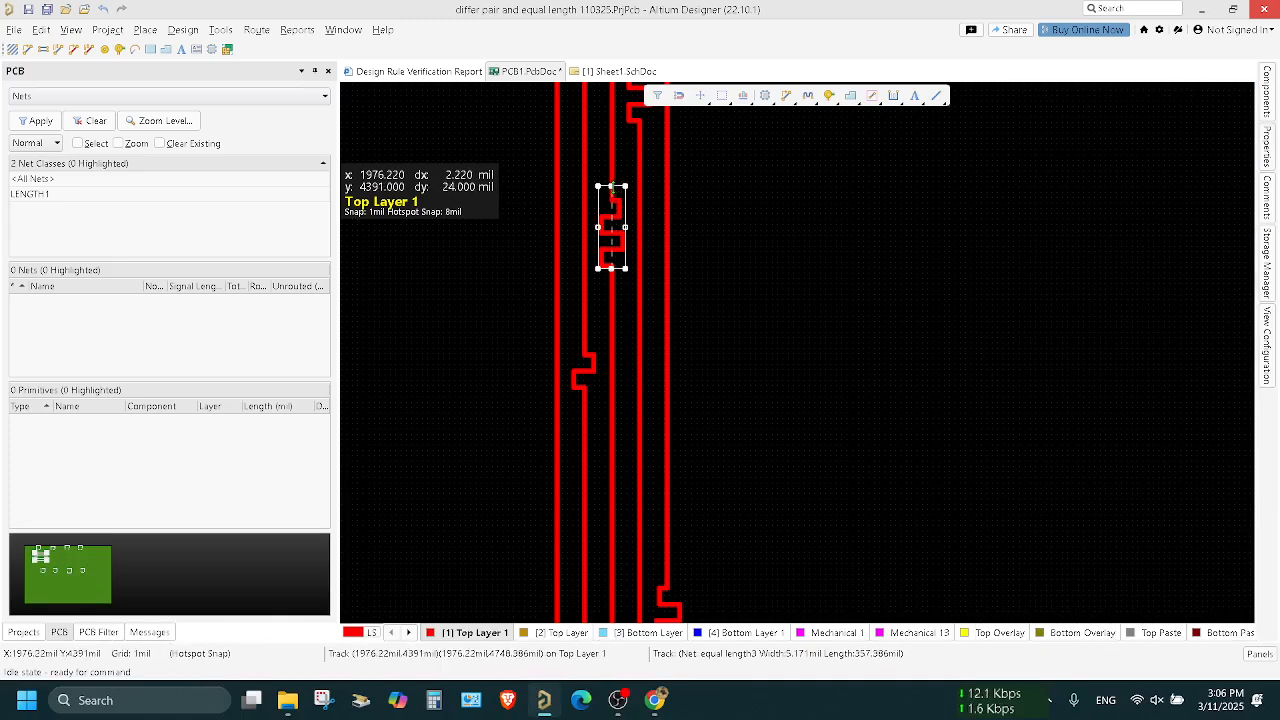
left_click_drag(612, 187, 612, 196)
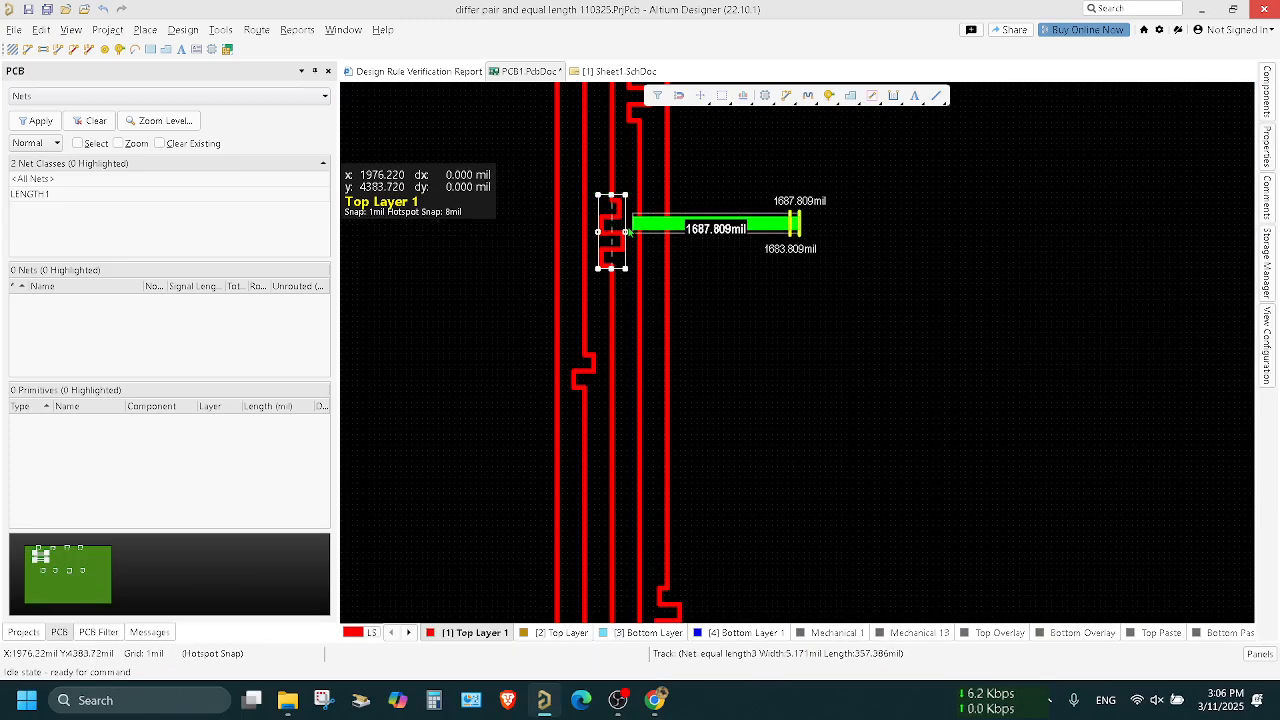
Step: Switch the target source of the accordion on the second trace from the left to the LENGTH1 rule
left_click(577, 370)
double_click(577, 370)
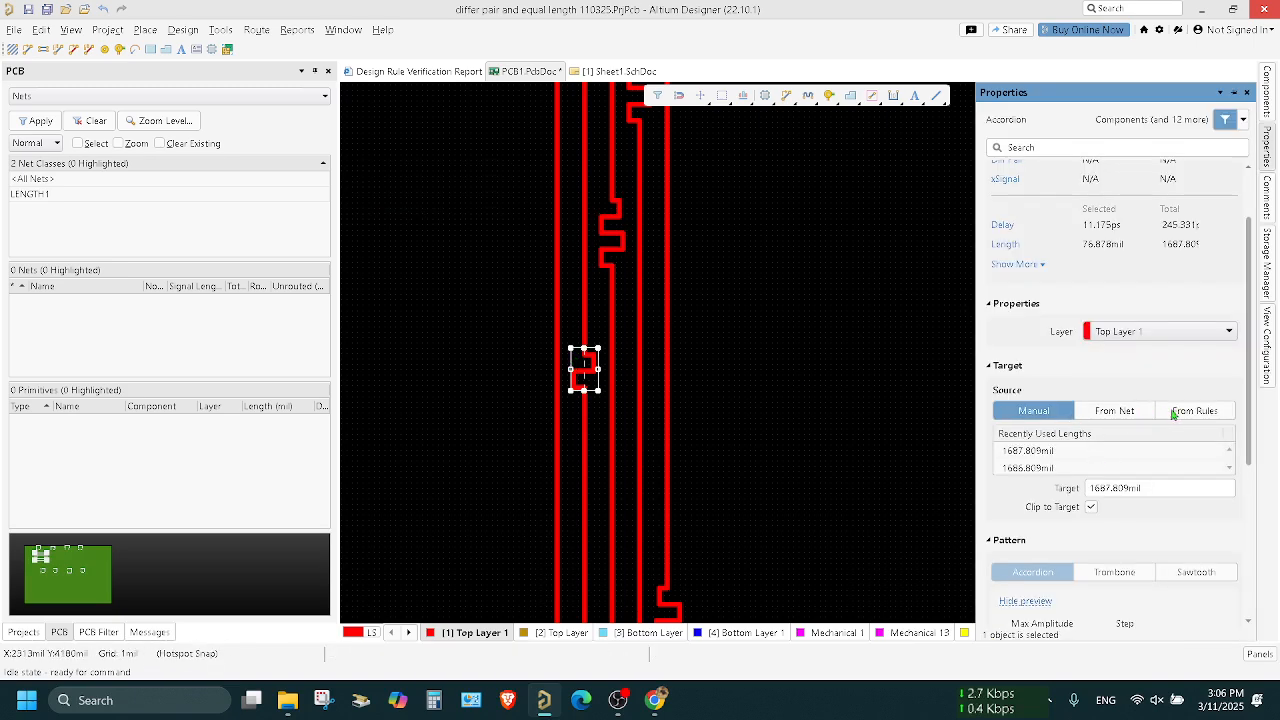
left_click(1153, 417)
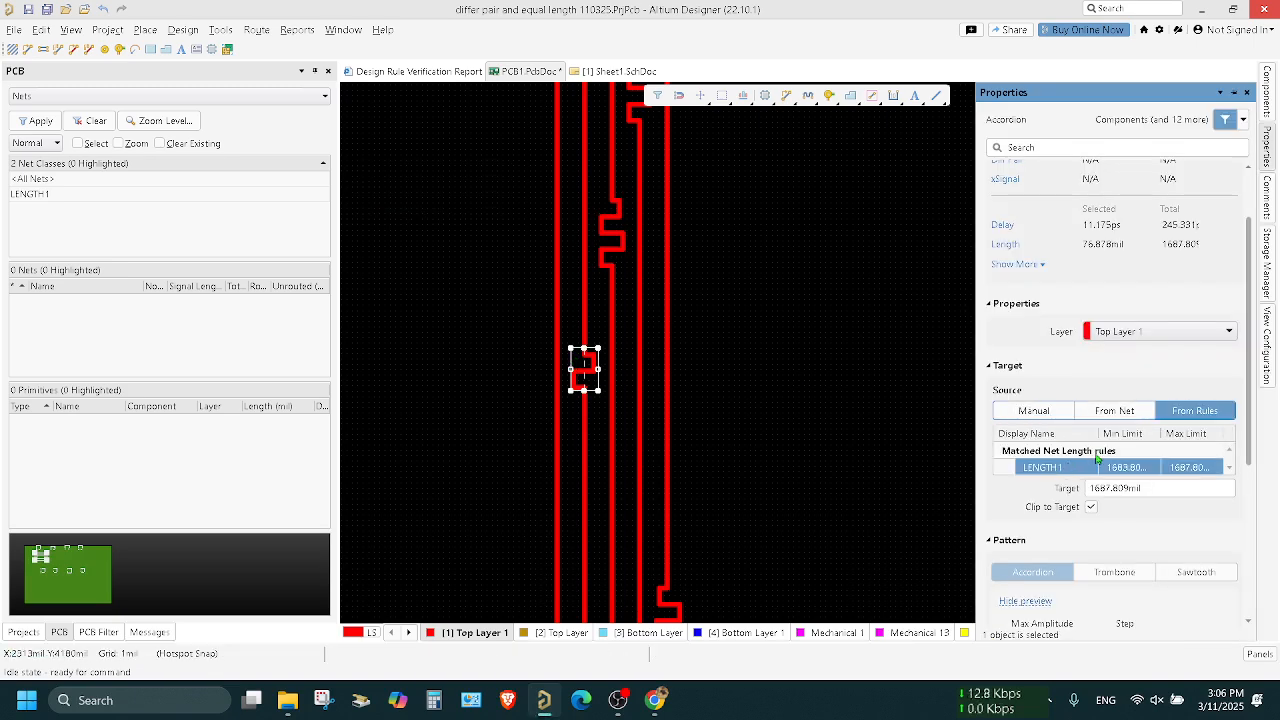
double_click(1066, 470)
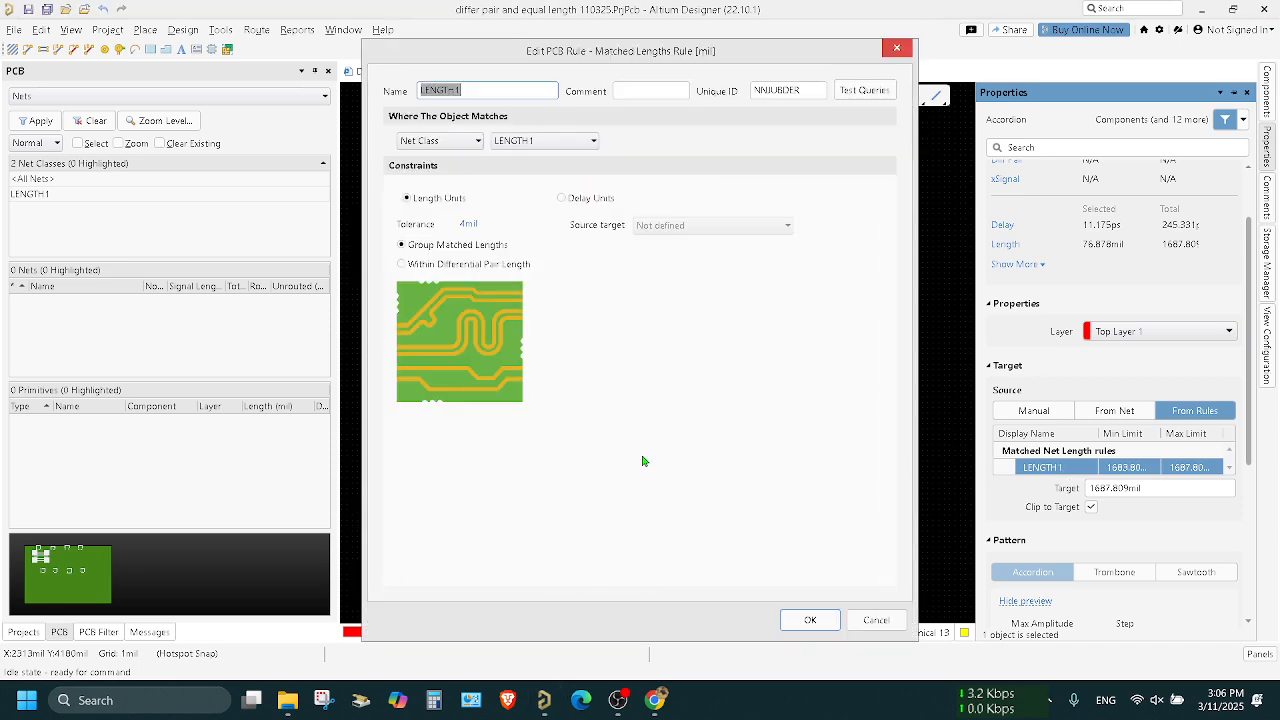
left_click(810, 620)
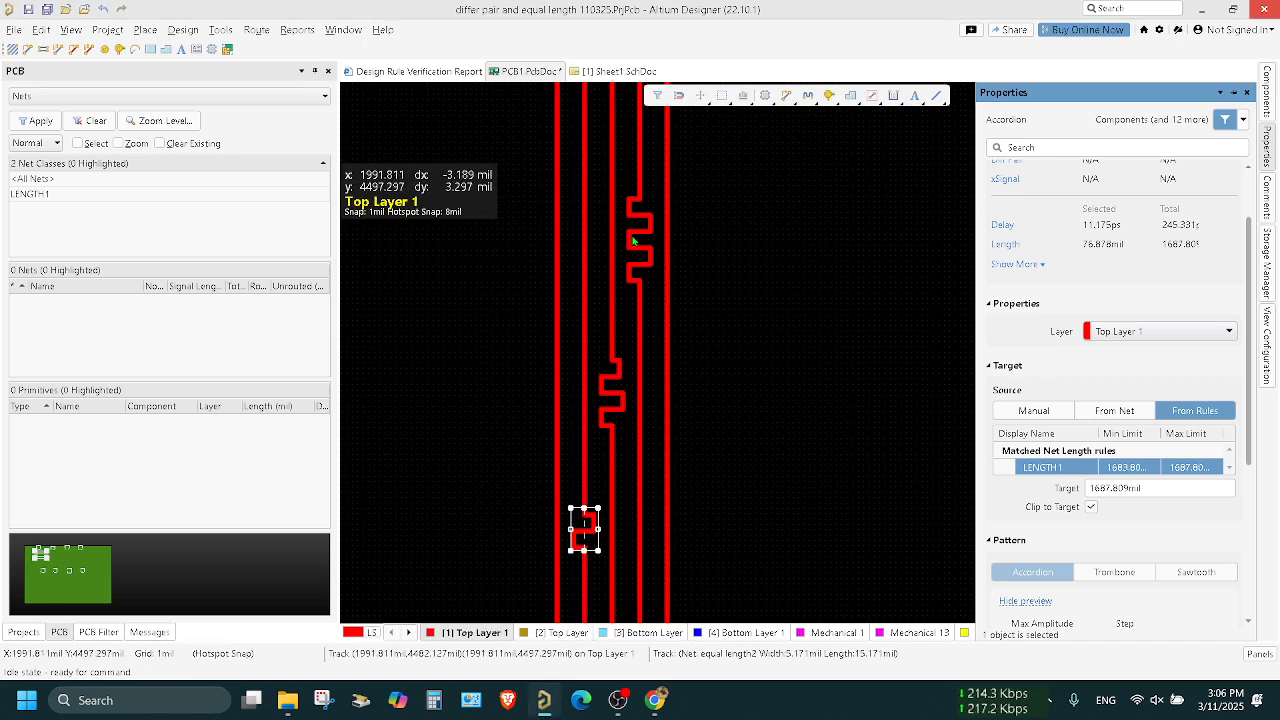
Step: Switch the target source of the accordion on the fourth trace from the left to the LENGTH1 rule
left_click(637, 245)
left_click(1193, 418)
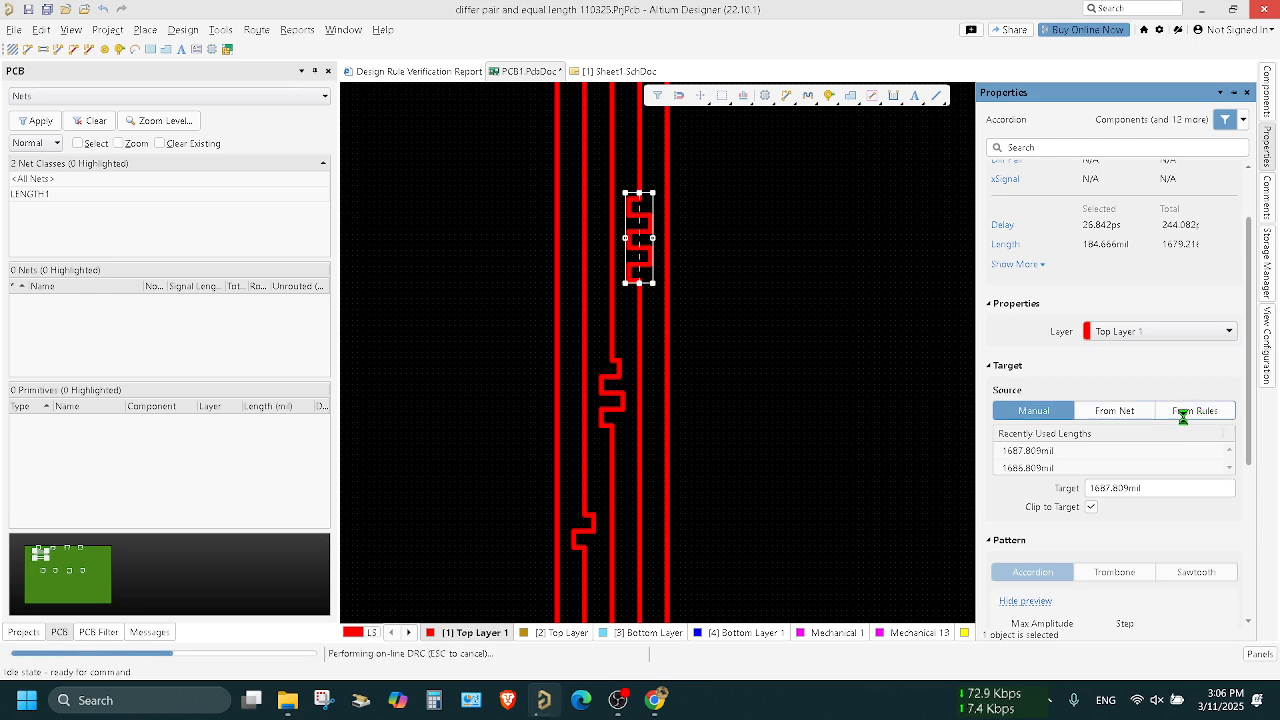
left_click(1106, 466)
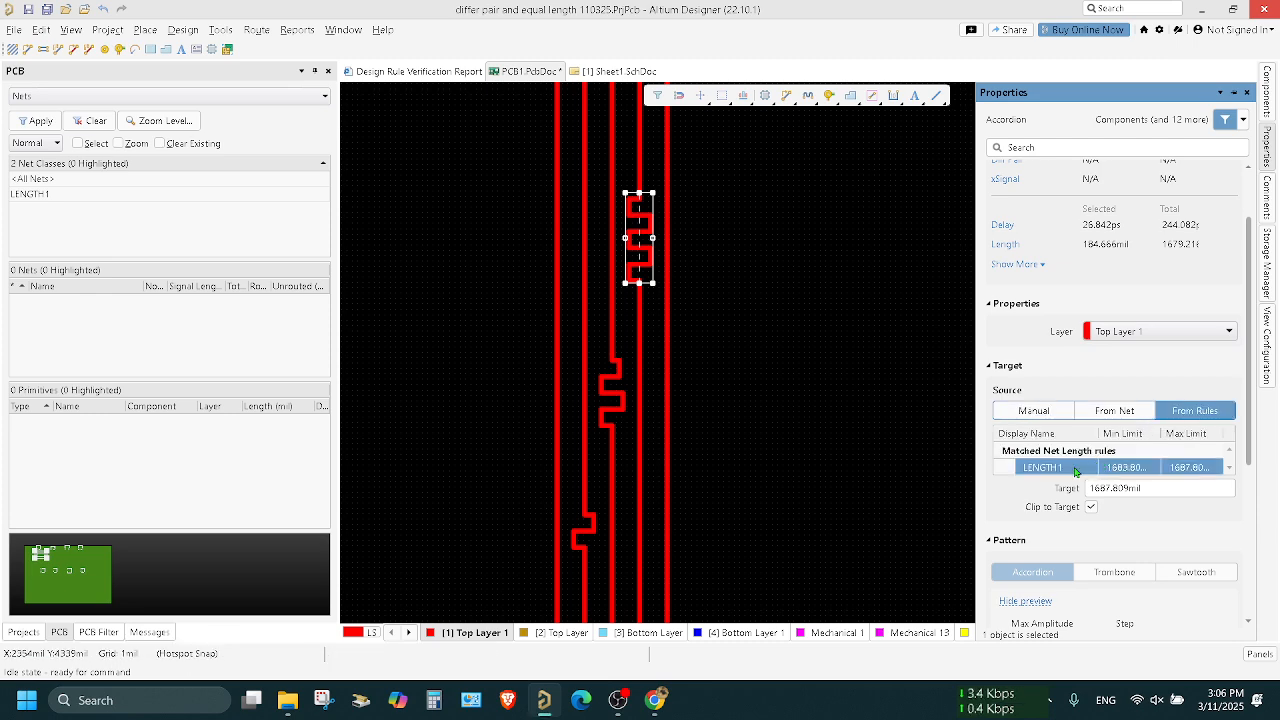
double_click(1035, 468)
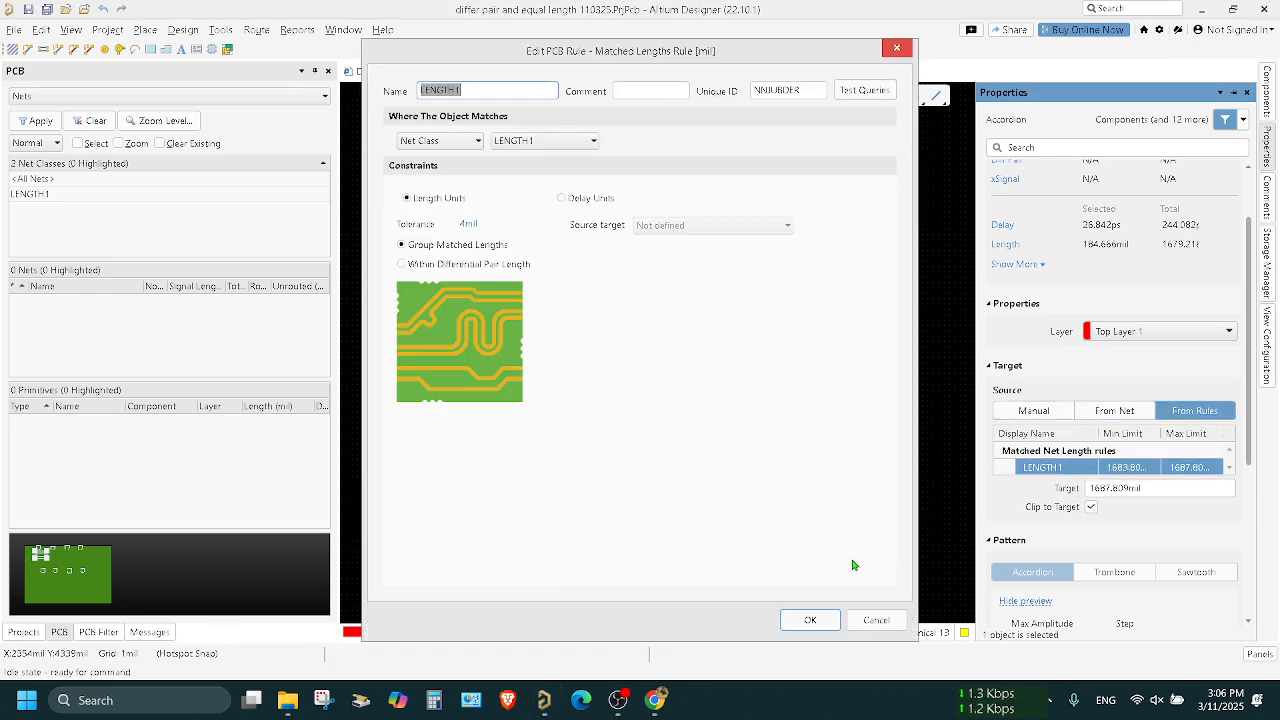
left_click(815, 622)
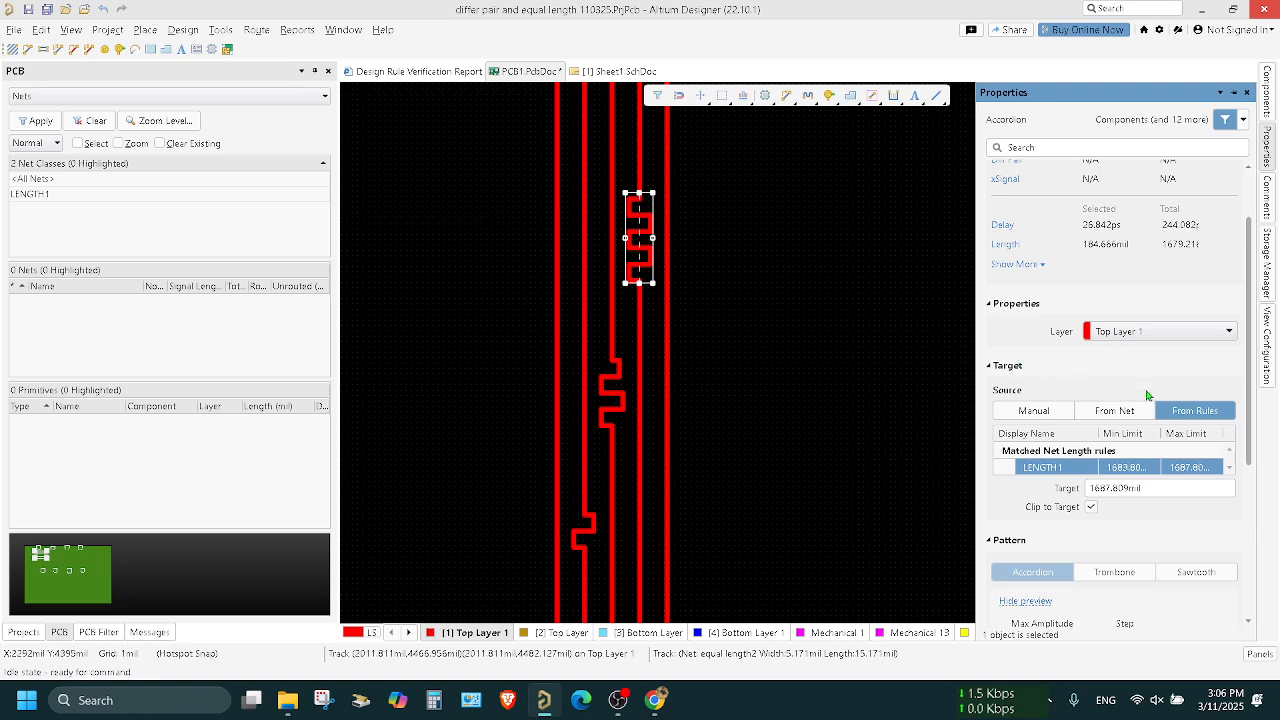
Step: Review the constraints of the LENGTH1 matched-lengths rule from the selected accordion's target settings, and save the PCB document
double_click(1045, 468)
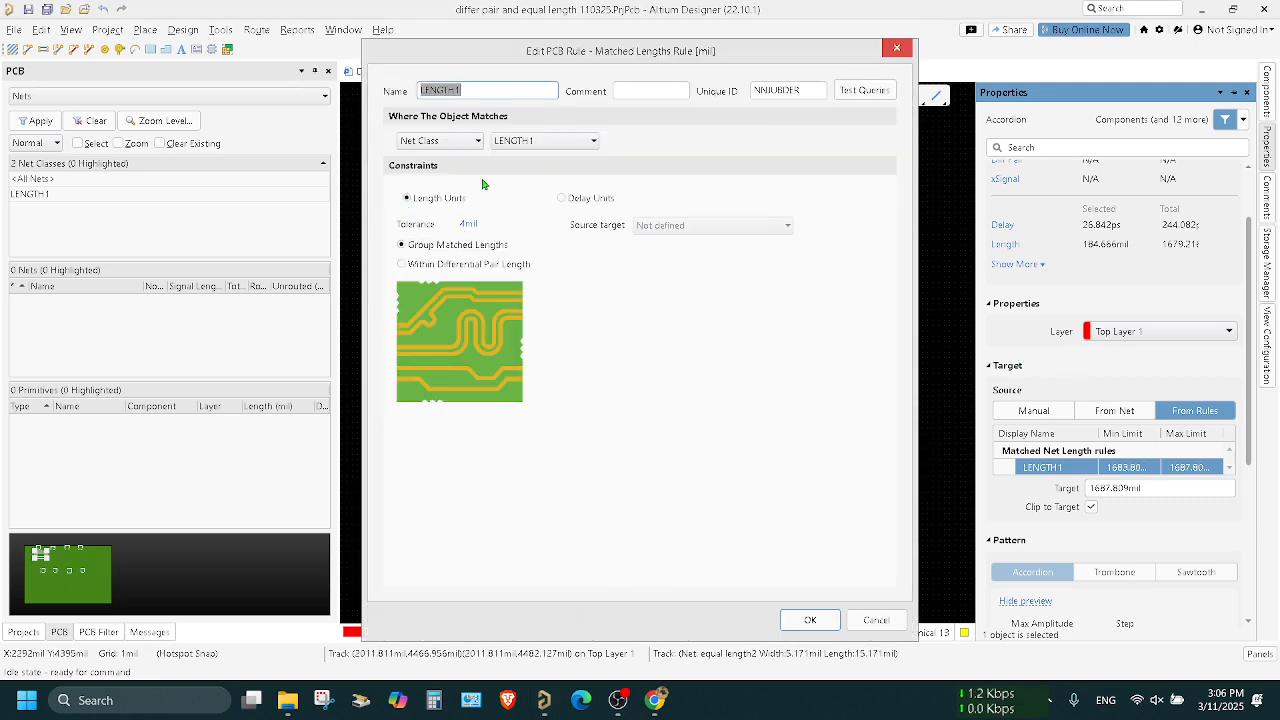
left_click(810, 621)
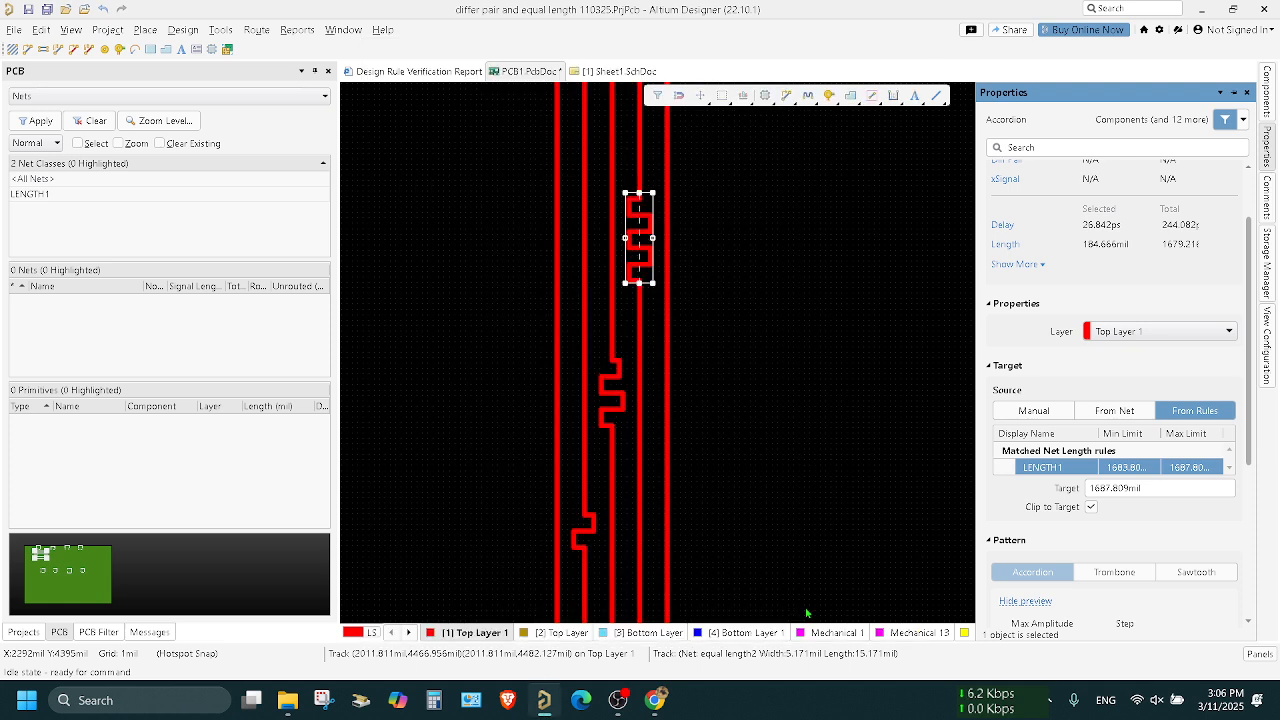
left_click(27, 10)
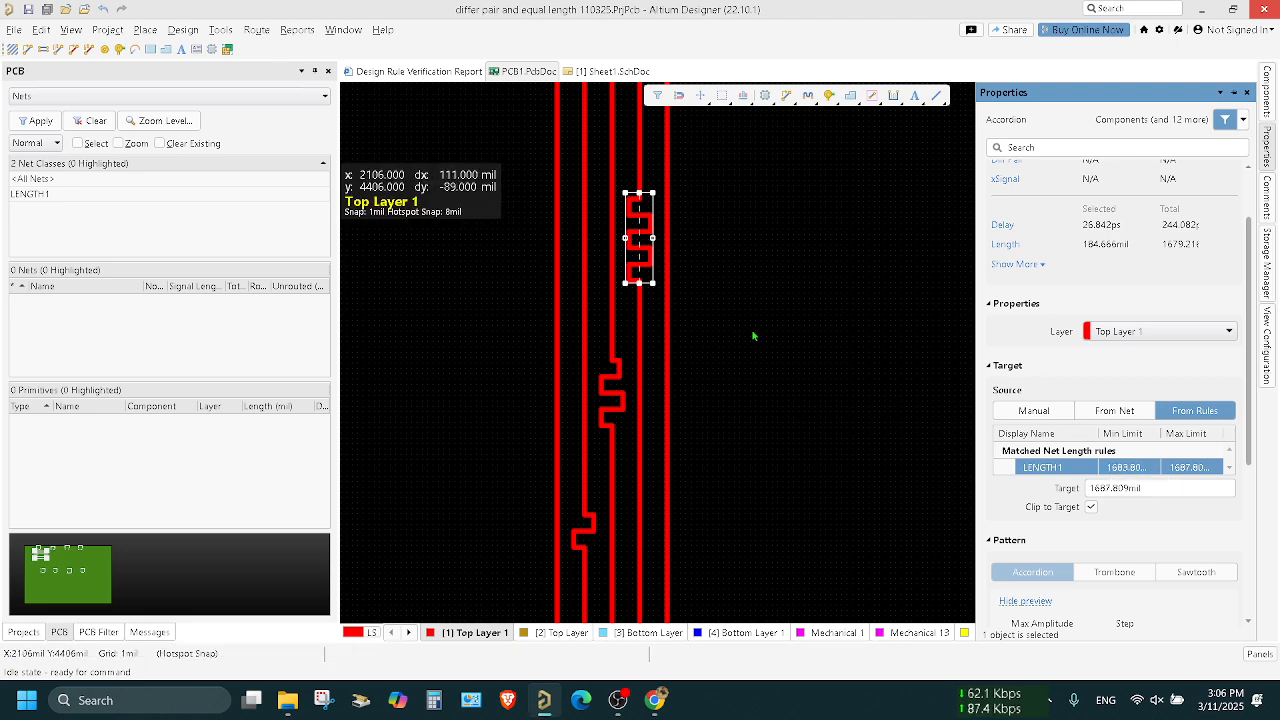
Step: Check the length properties of the accordion on the second trace from the left, clear the selection, and save the PCB document again
left_click(617, 503)
left_click(582, 526)
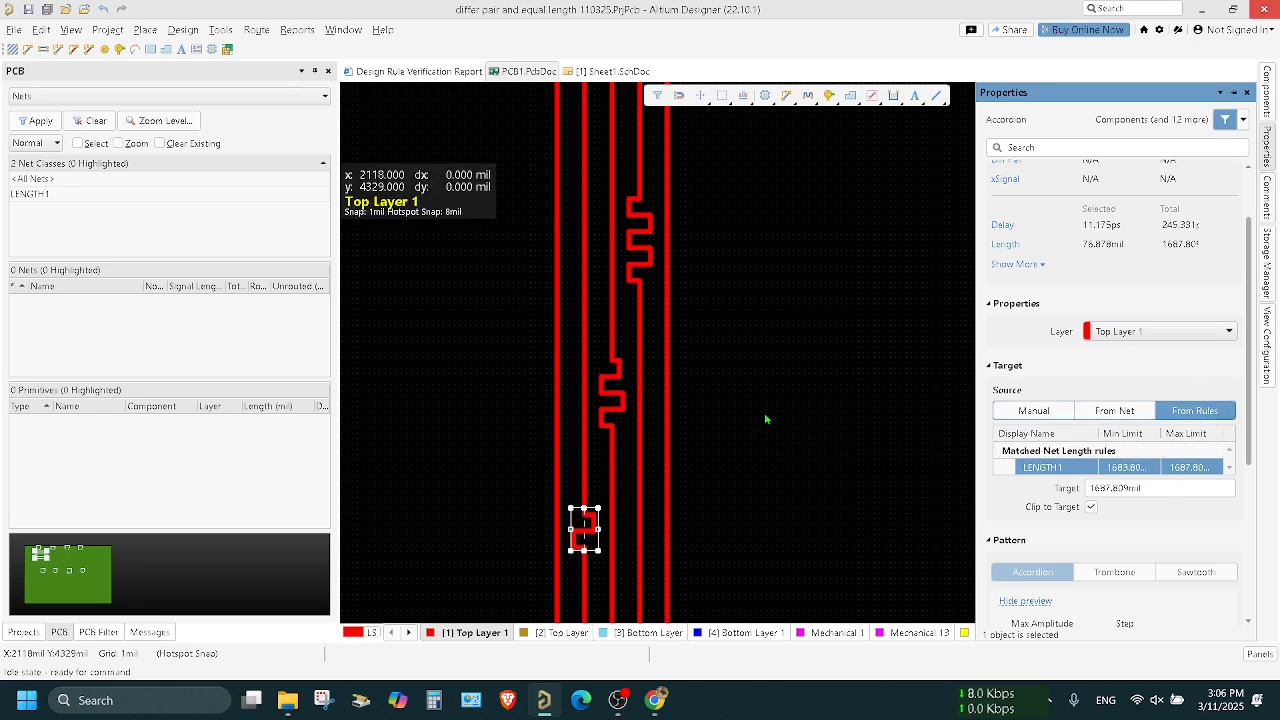
left_click(766, 340)
scroll(766, 340, "down", 3)
scroll(759, 400, "up", 2)
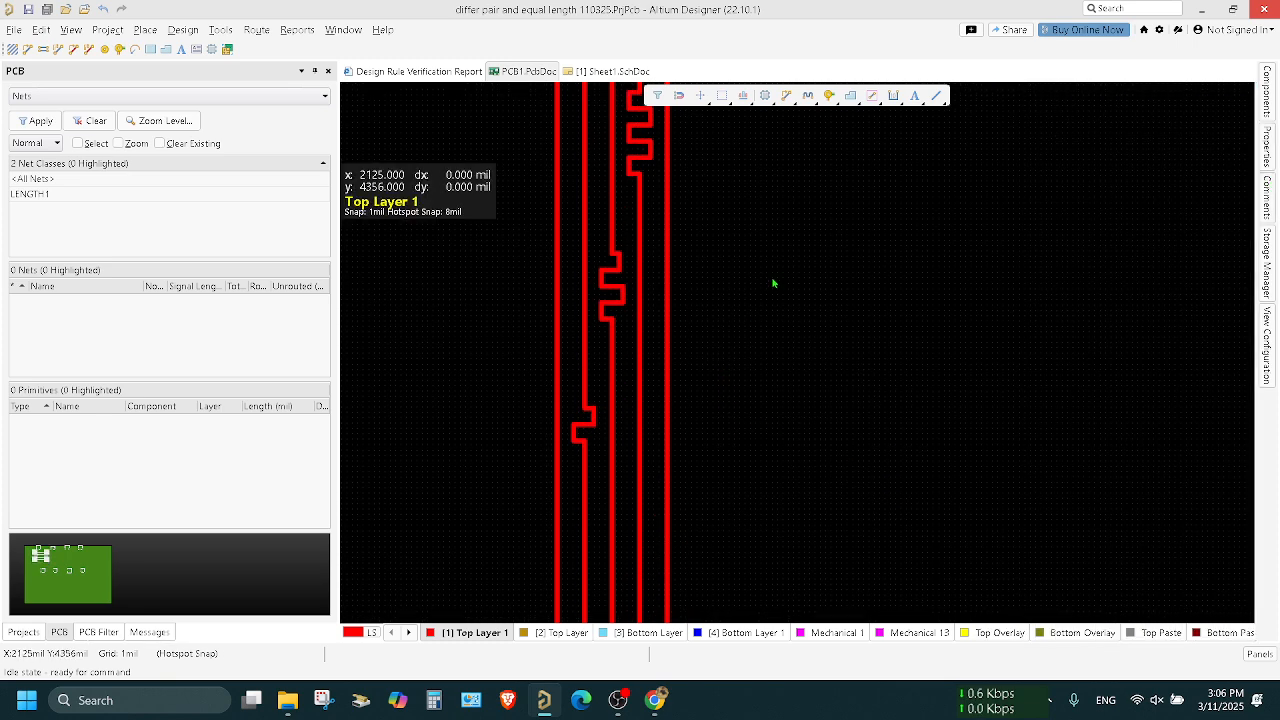
key("ctrl+s")
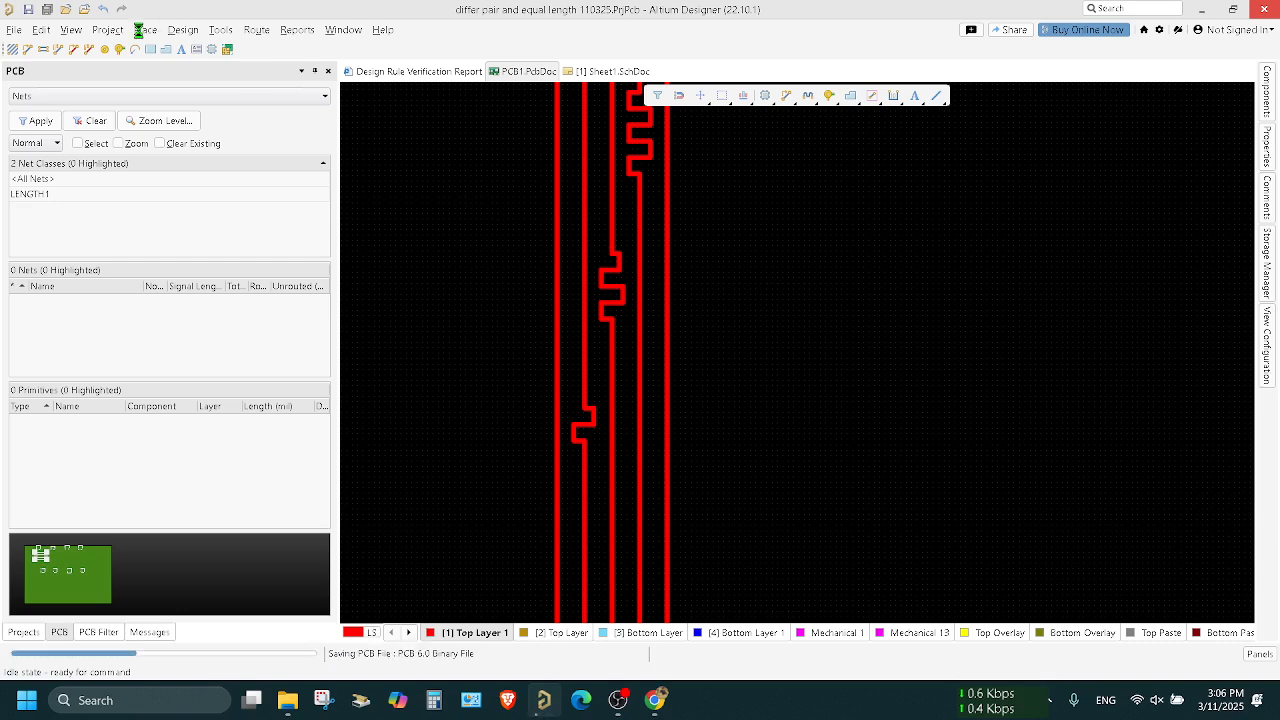
left_click(41, 11)
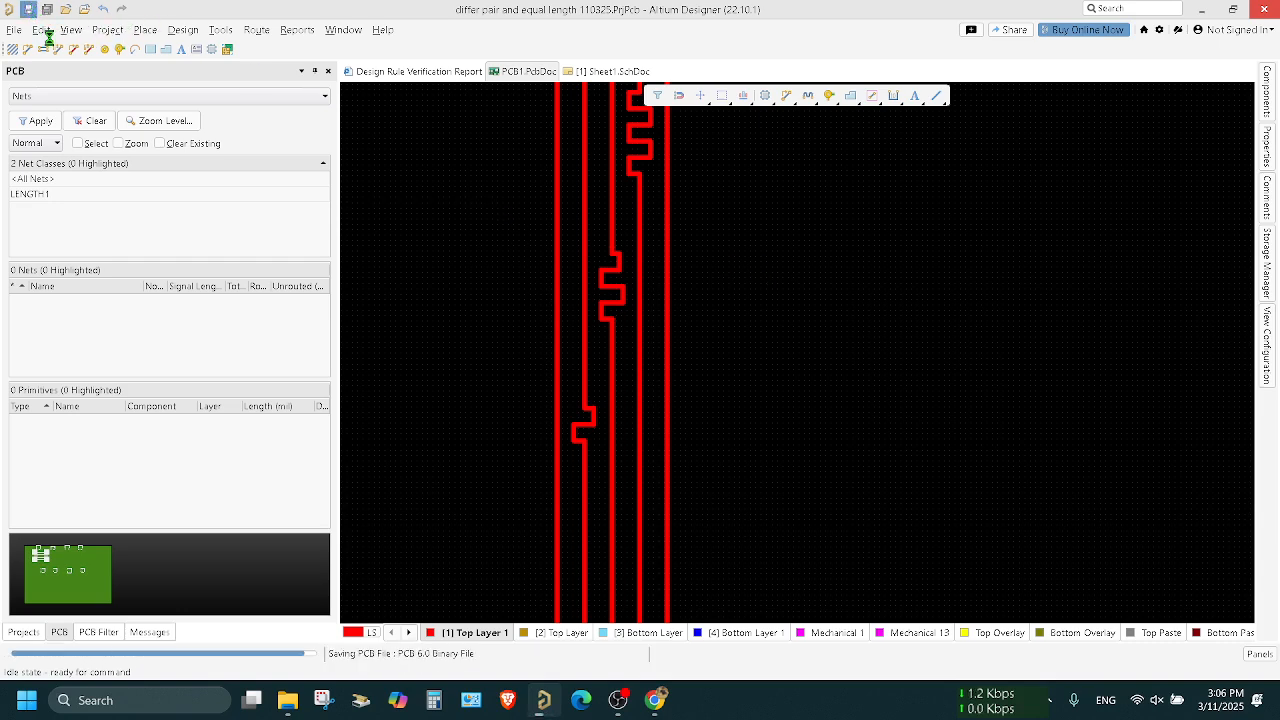